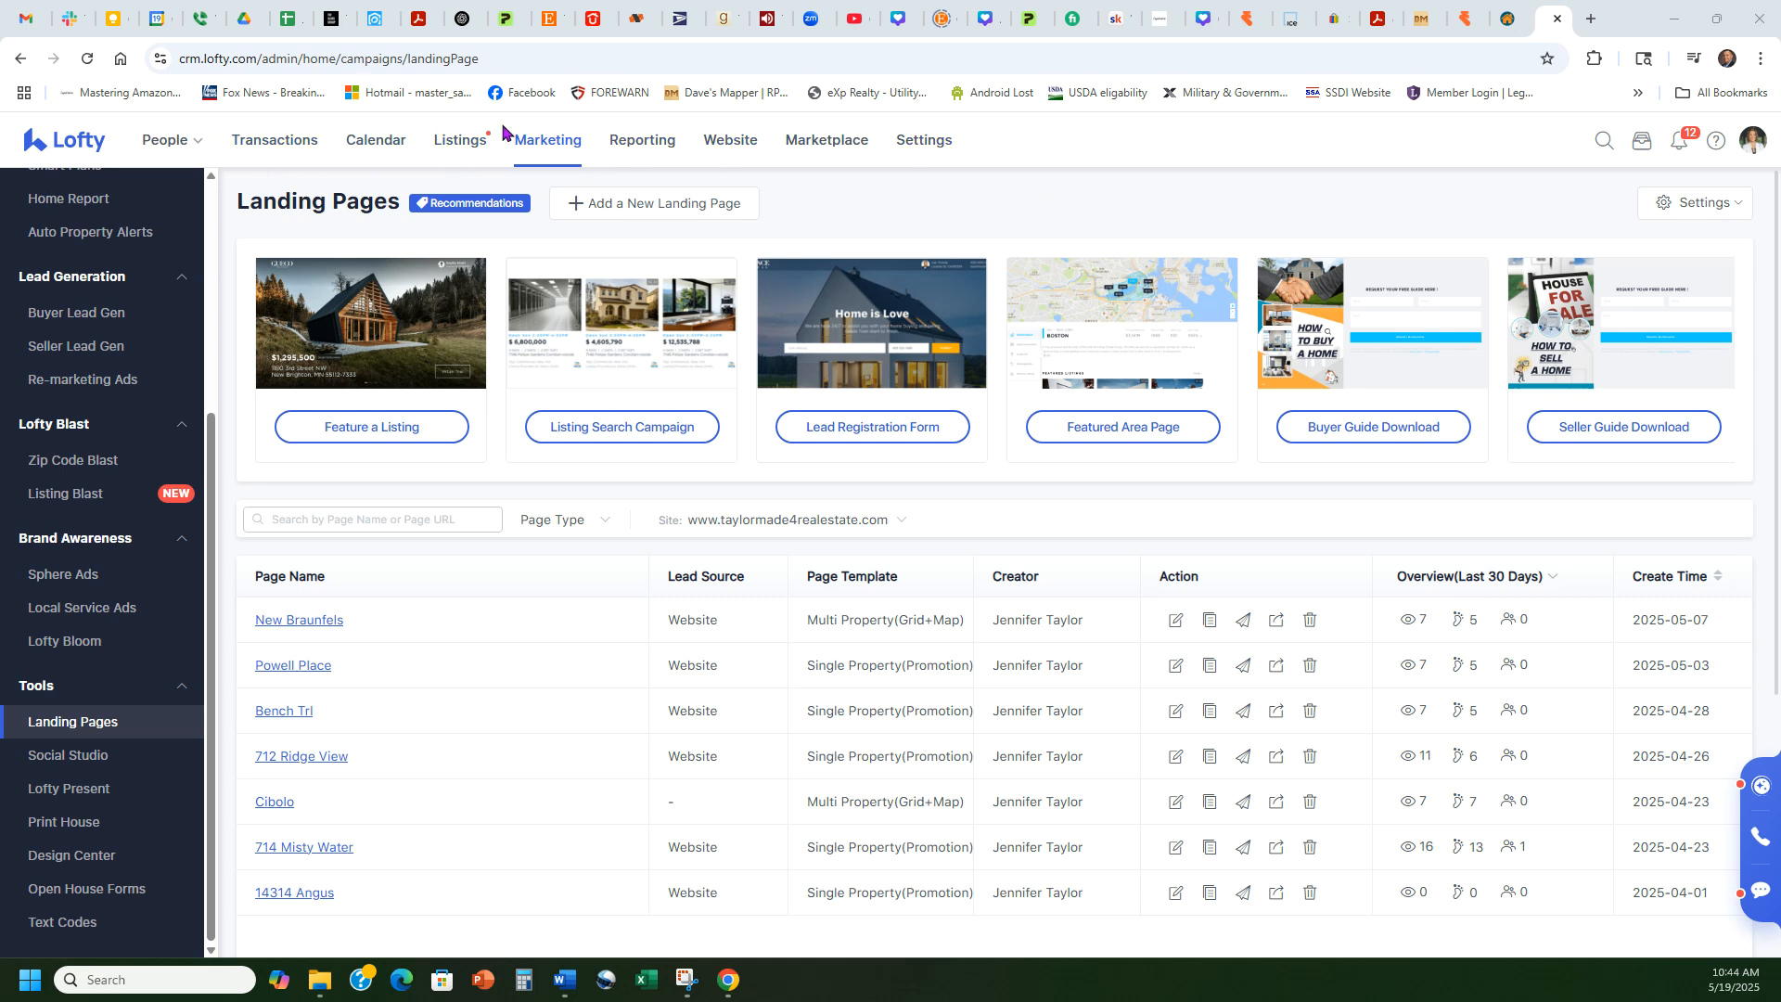
# Step: Go to the landing pages list in the marketing dashboard
pyautogui.click(547, 147)
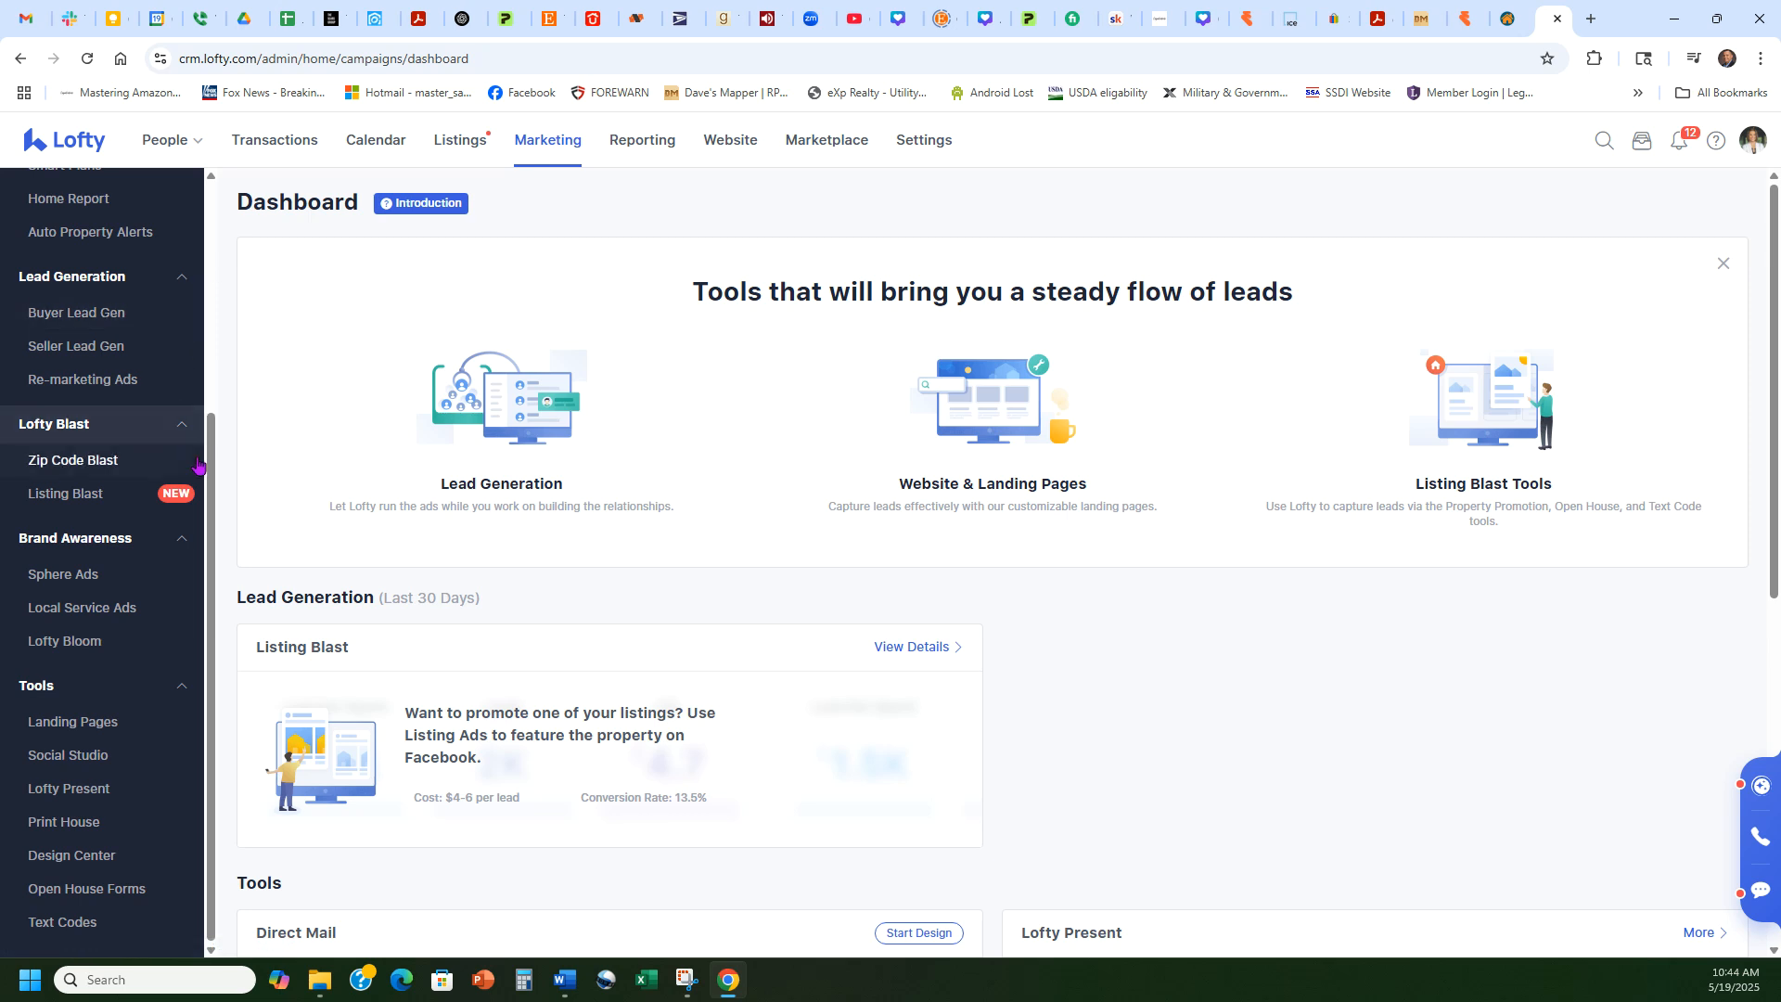
pyautogui.moveTo(209, 446); pyautogui.dragTo(223, 624)
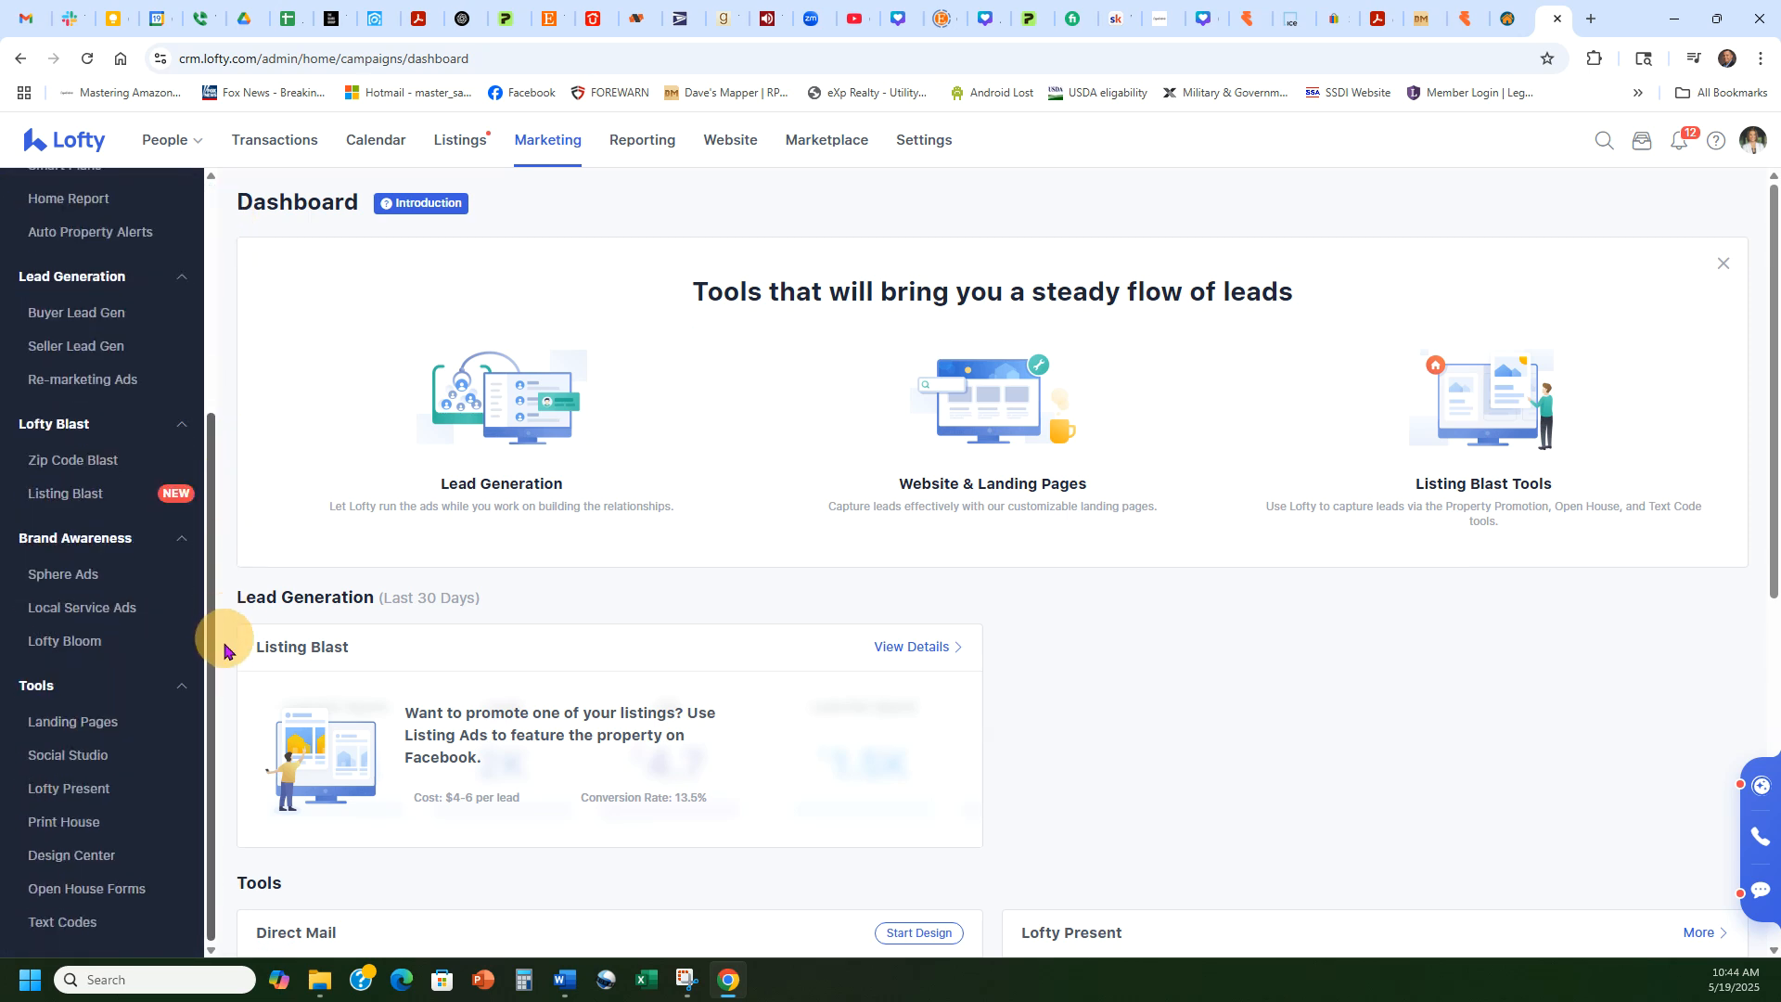
pyautogui.click(92, 731)
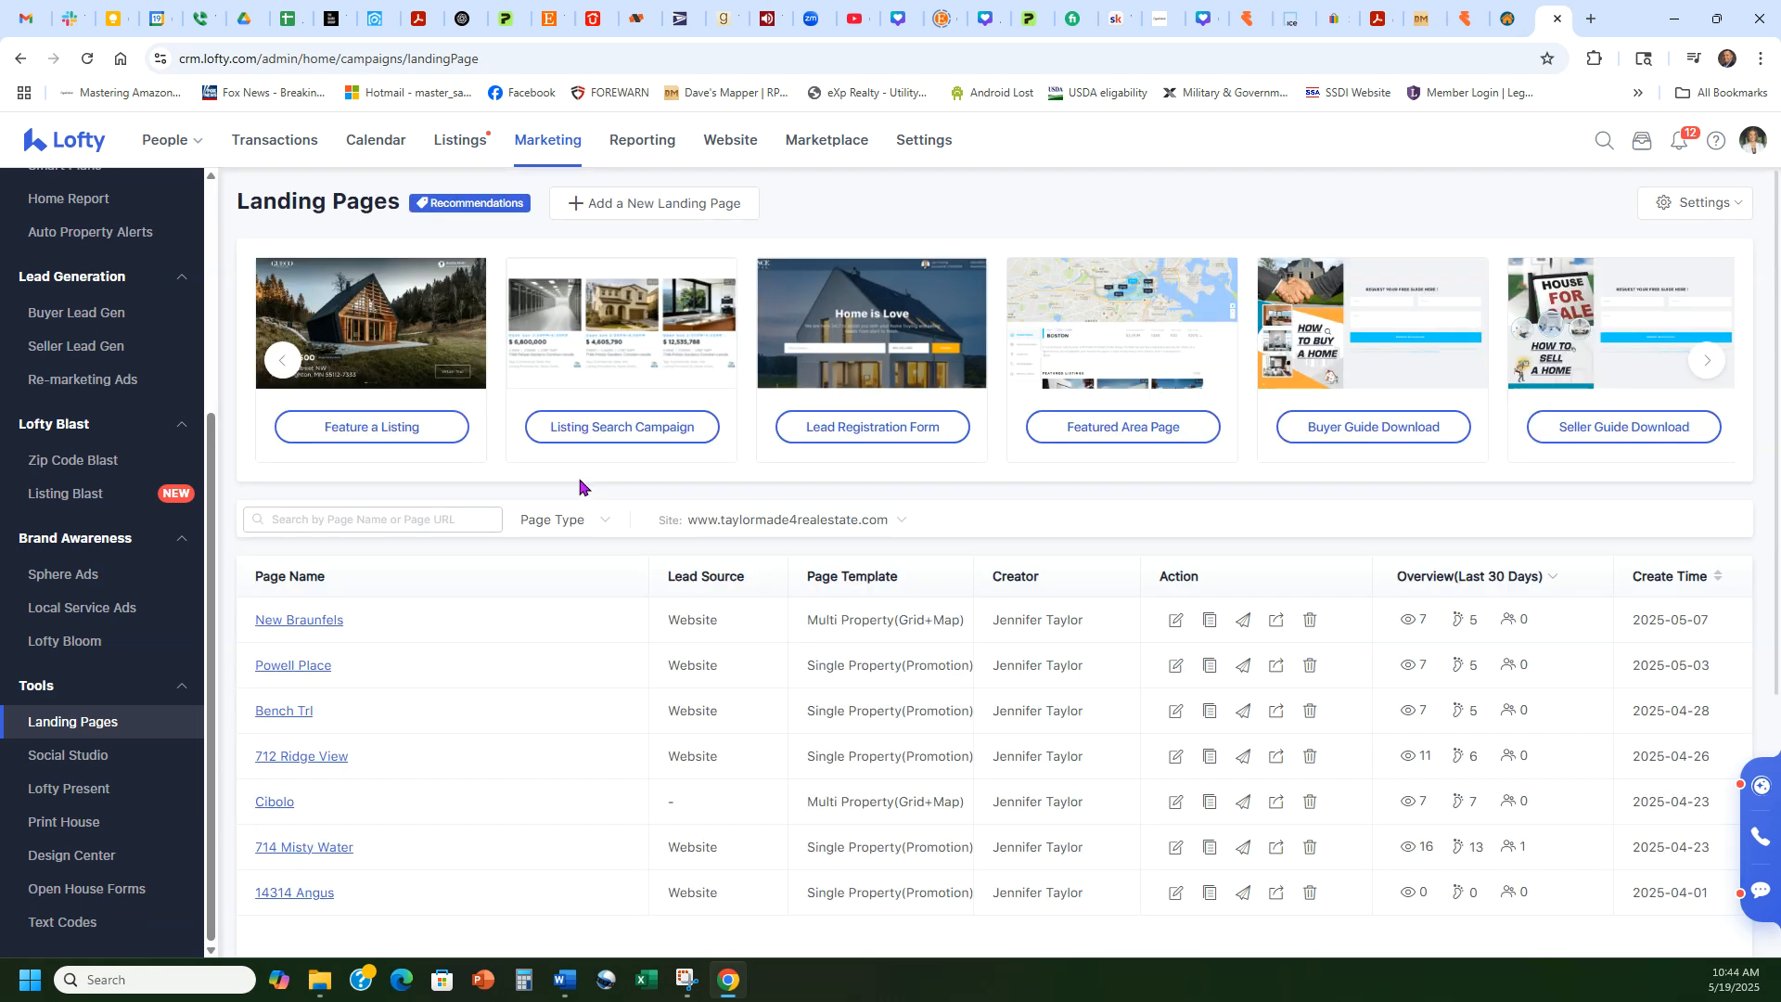
# Step: Start a new landing page from the Feature a Listing template
pyautogui.click(664, 209)
pyautogui.moveTo(989, 380)
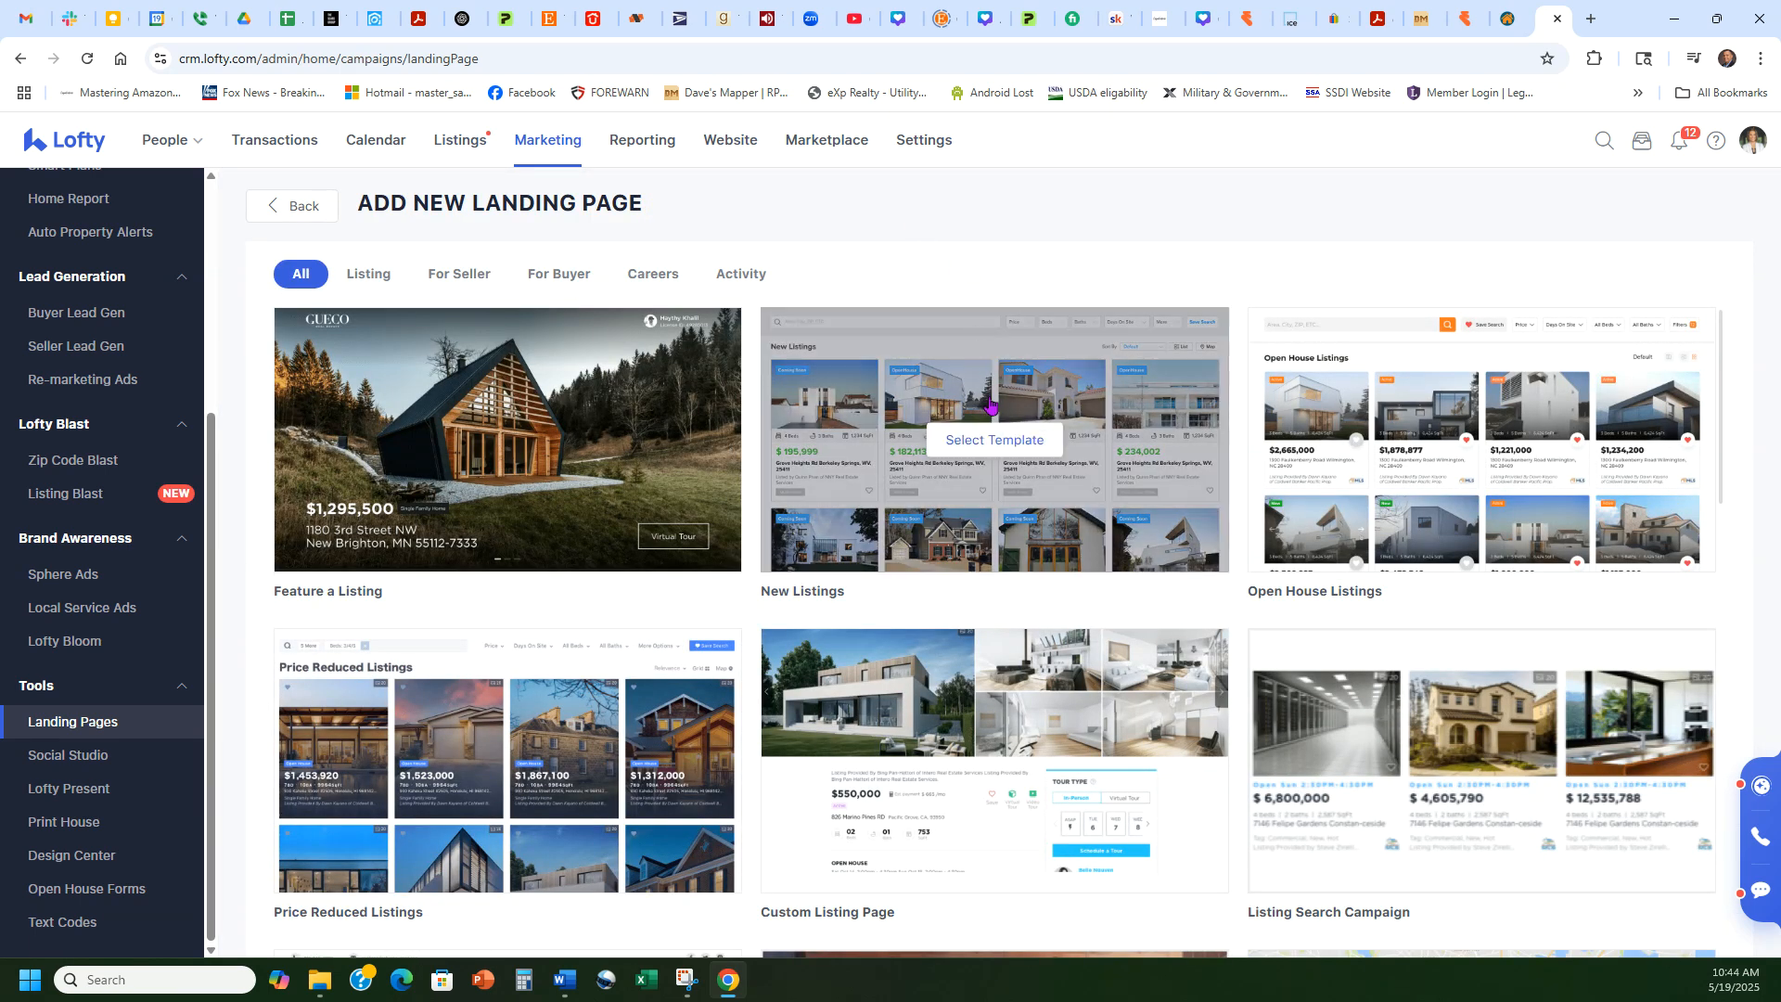
pyautogui.scroll(-10, 997, 422)
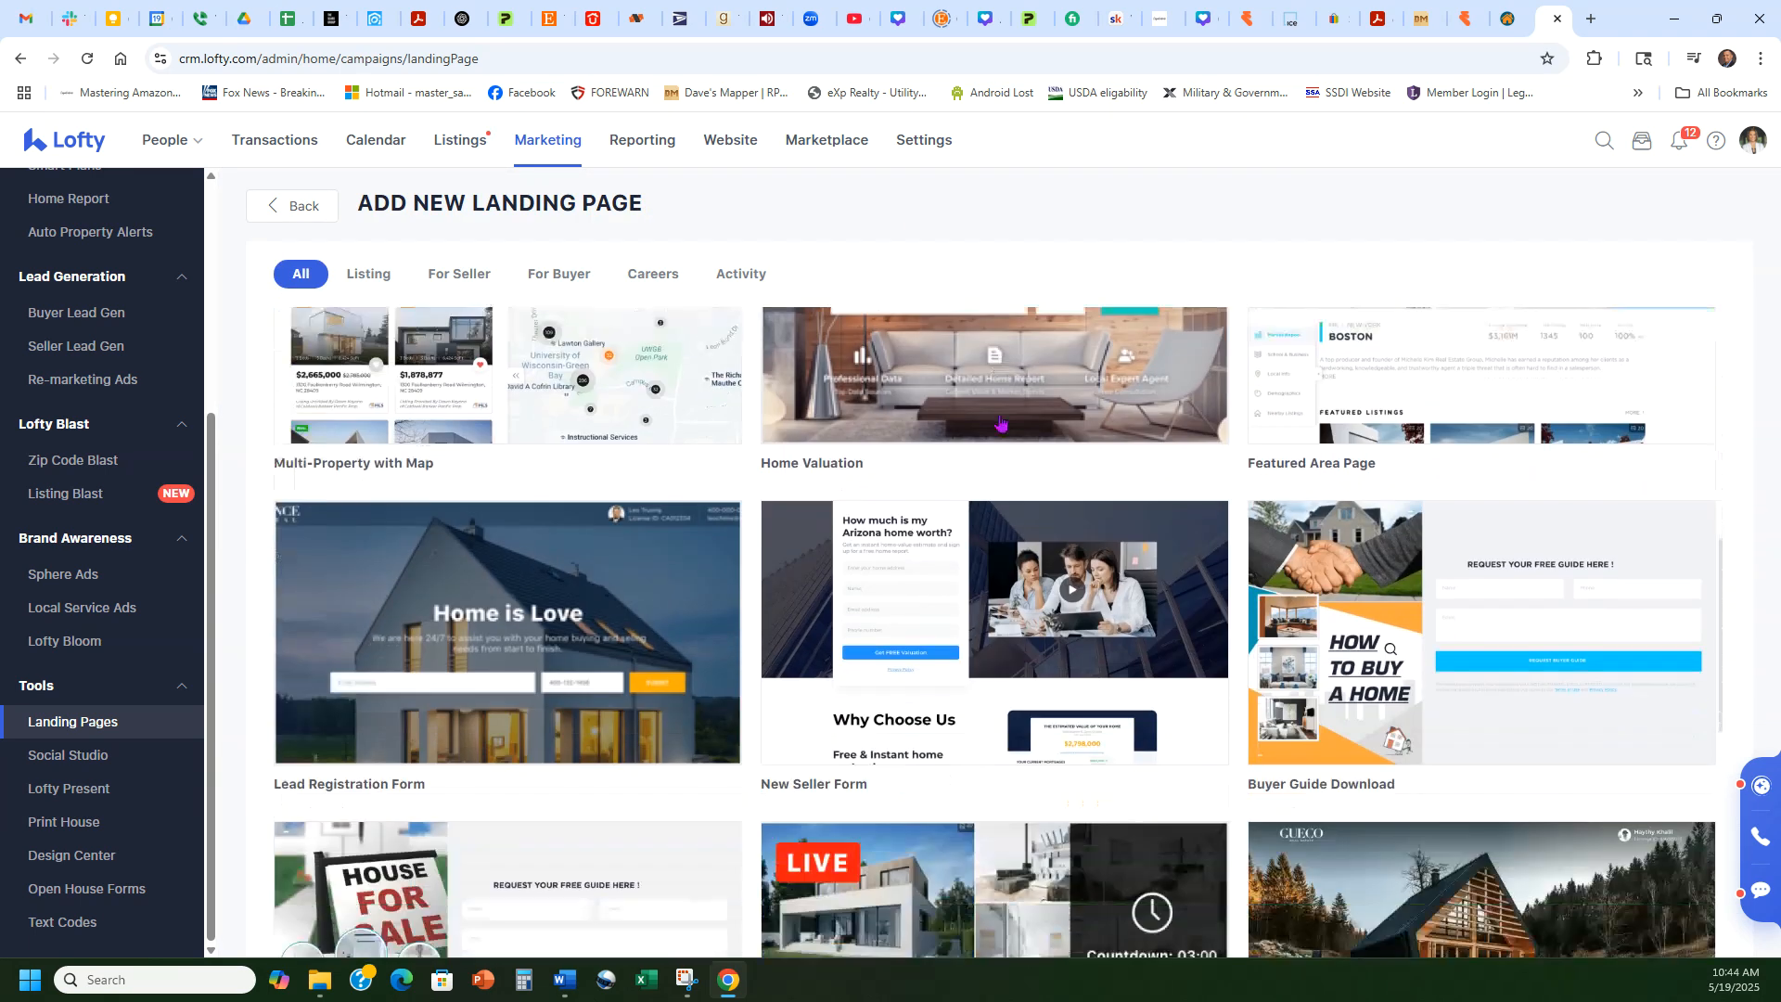
pyautogui.scroll(10, 1025, 519)
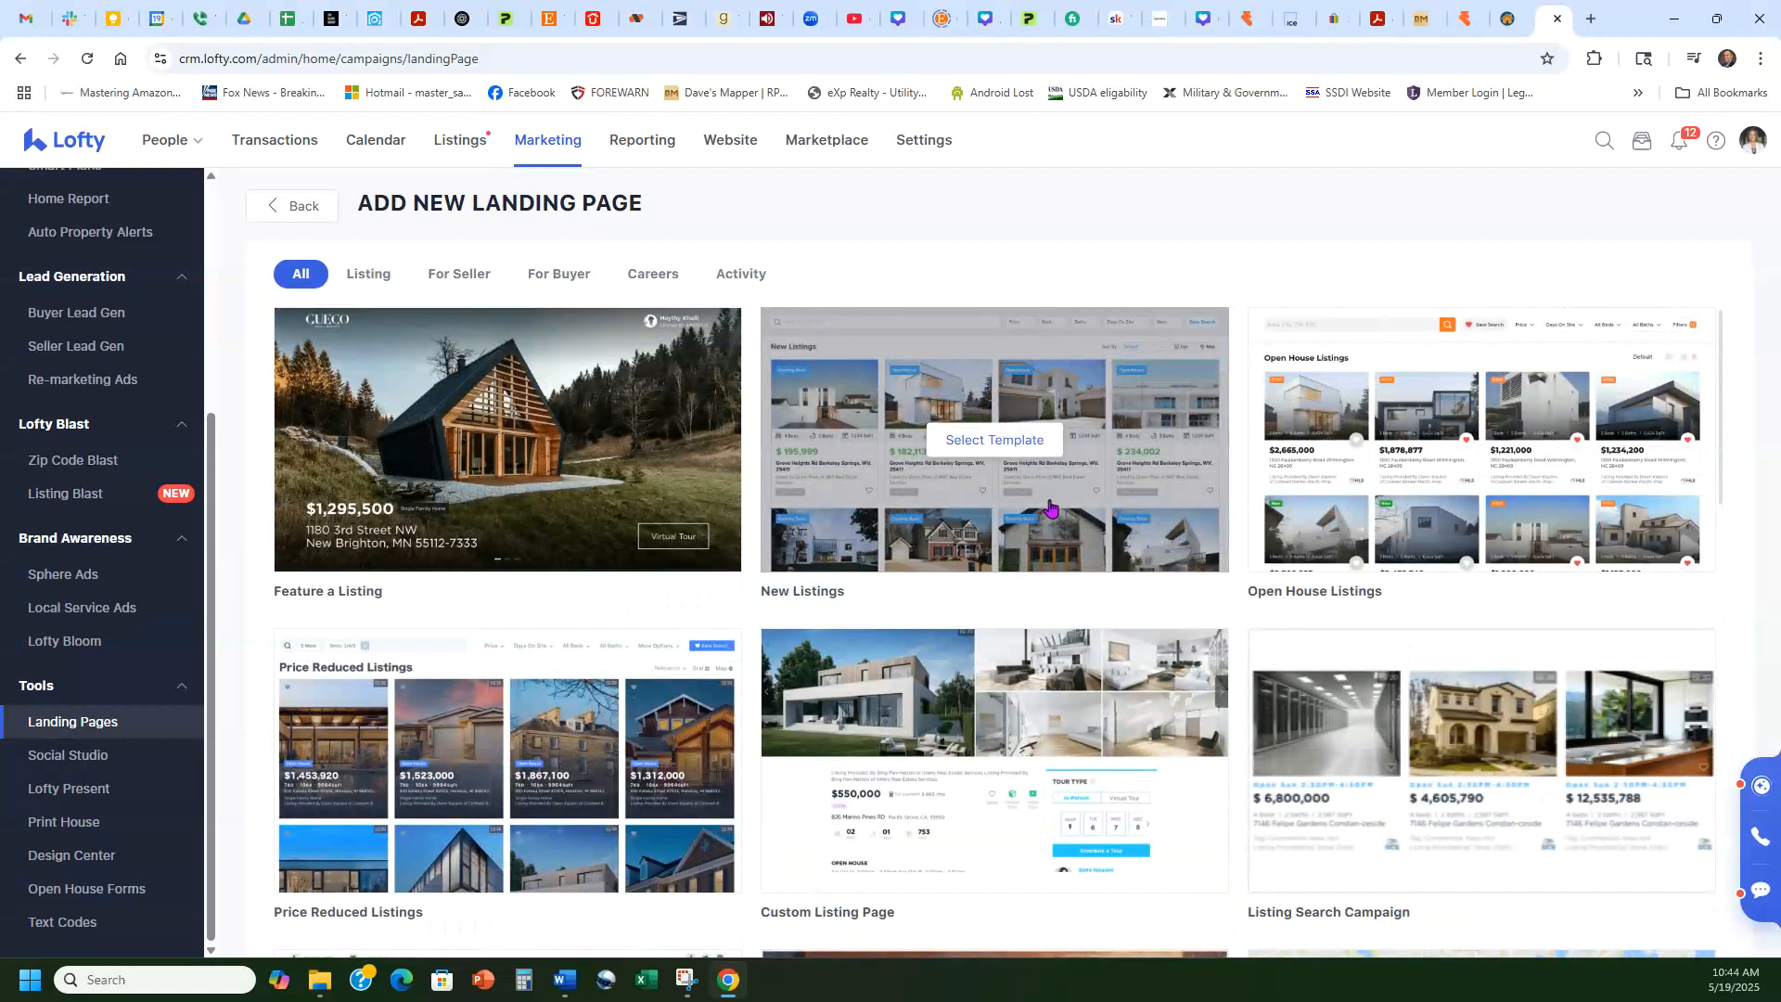
pyautogui.moveTo(668, 538)
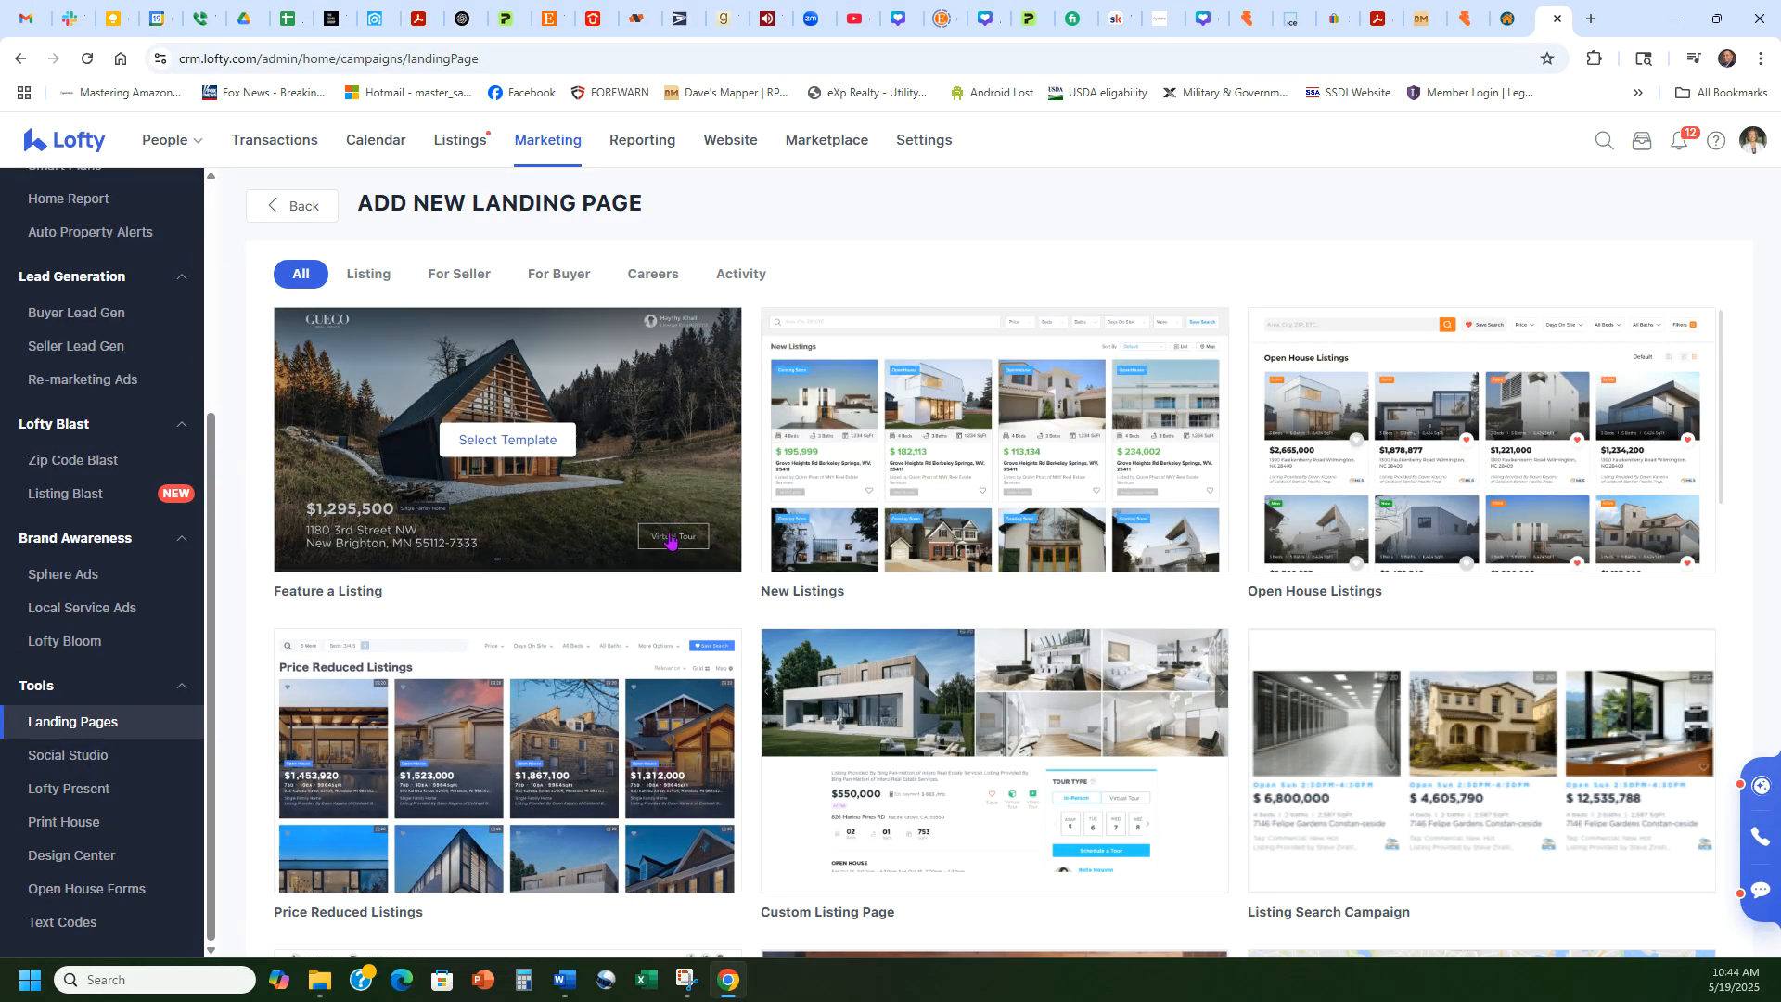
pyautogui.click(500, 447)
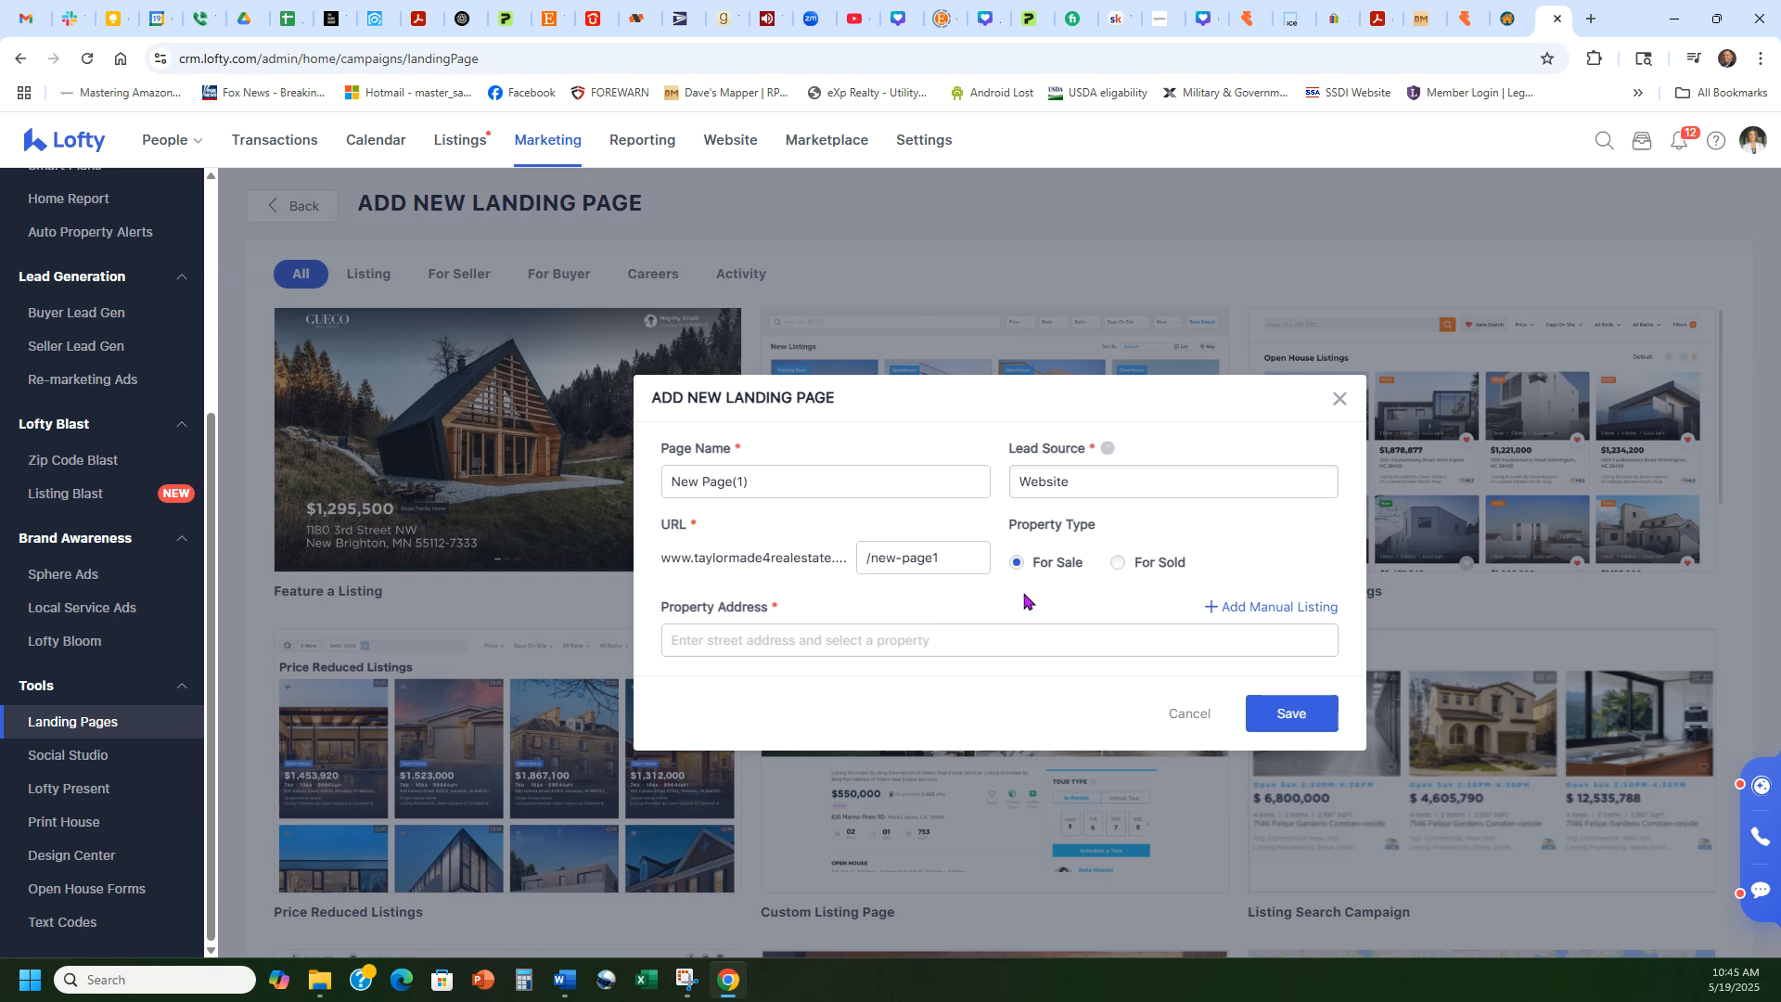
pyautogui.click(1015, 641)
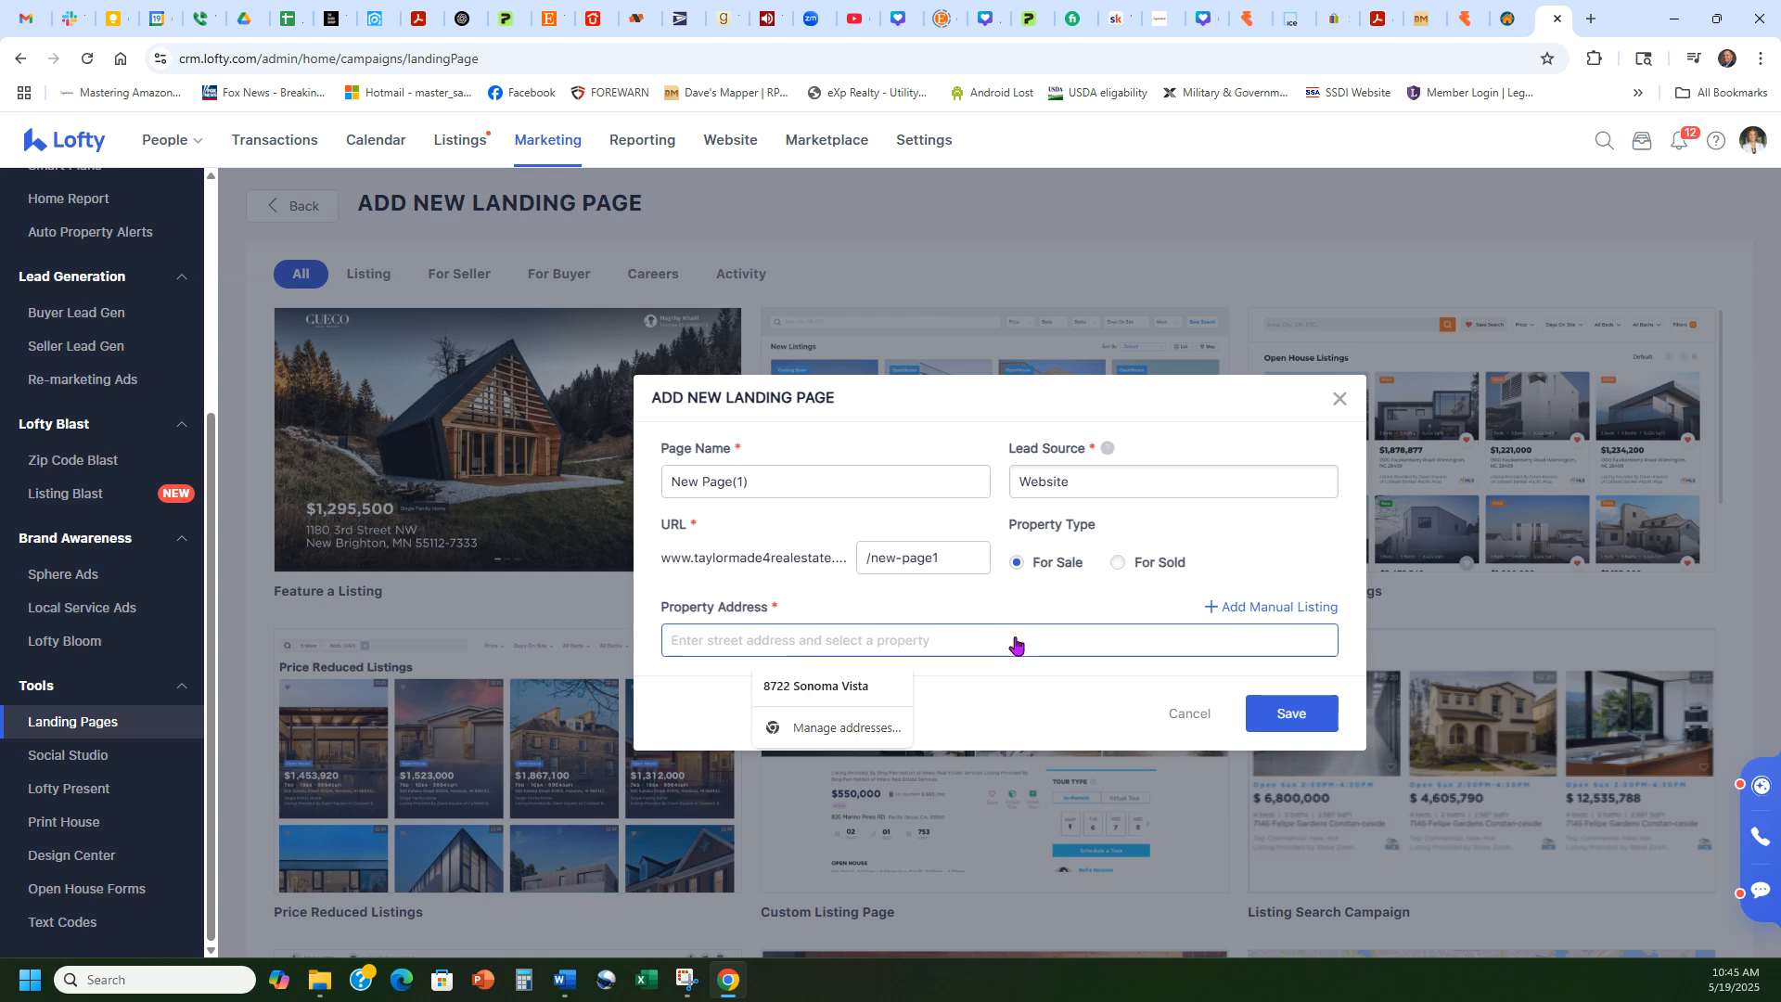
pyautogui.write('562')
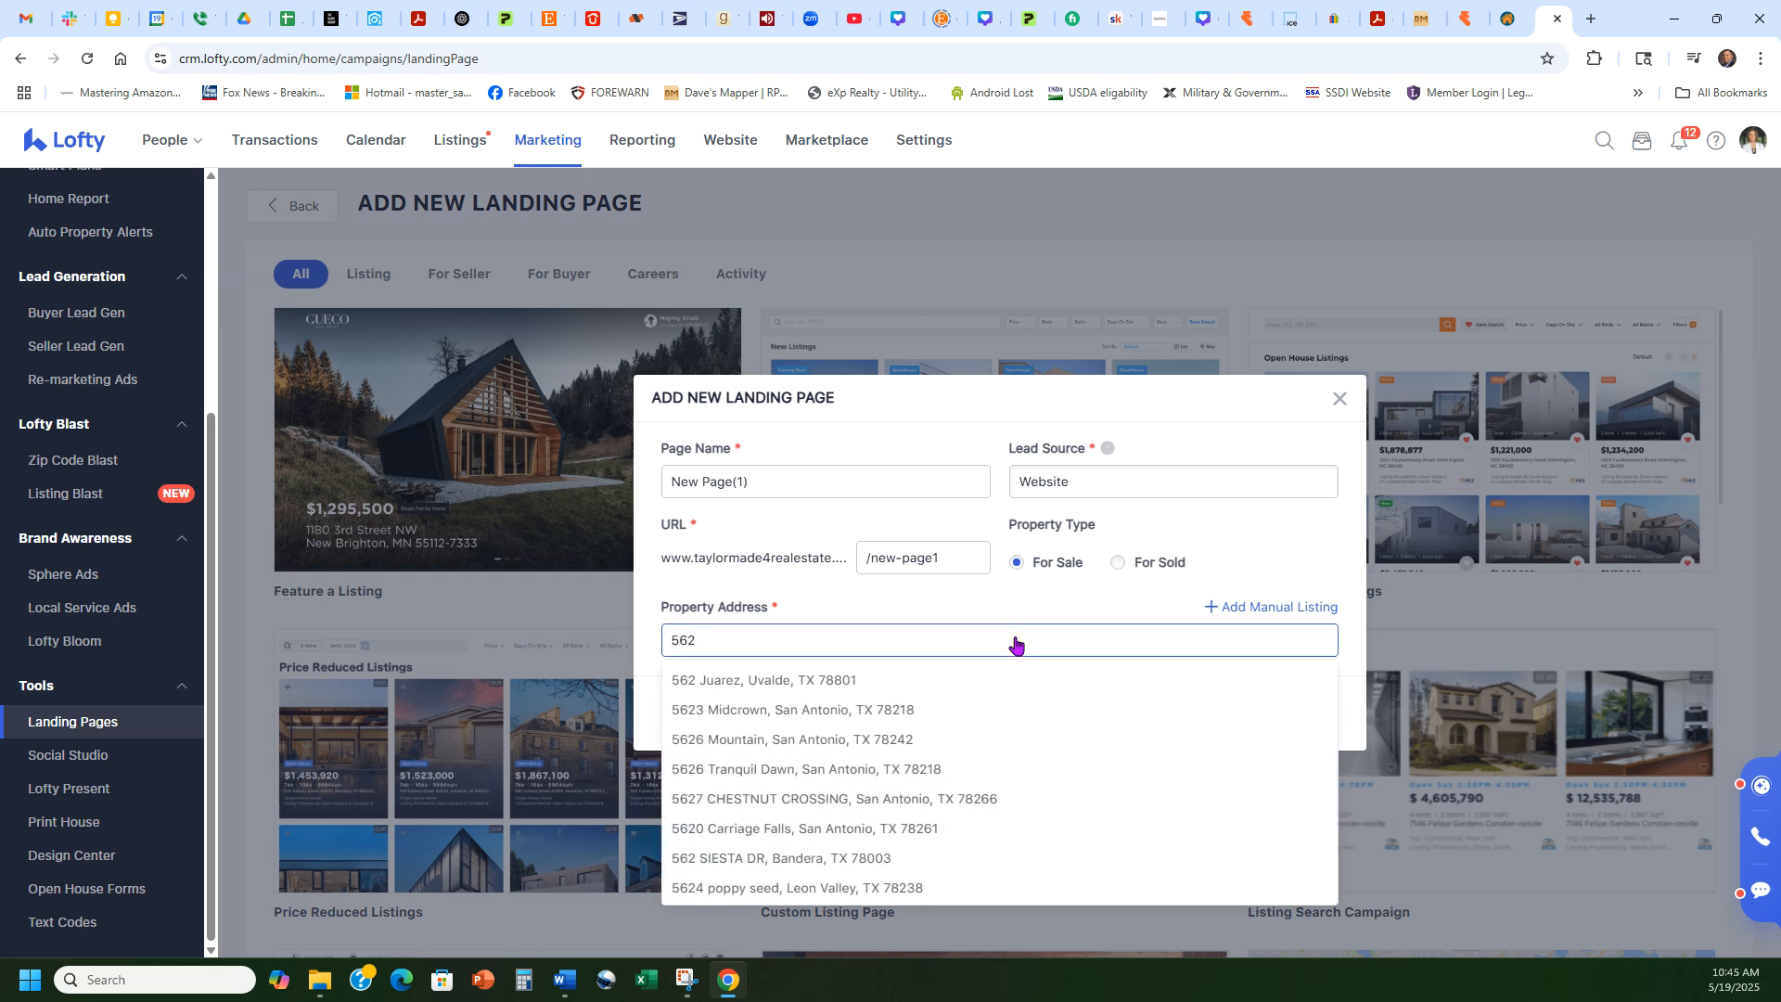
pyautogui.click(794, 711)
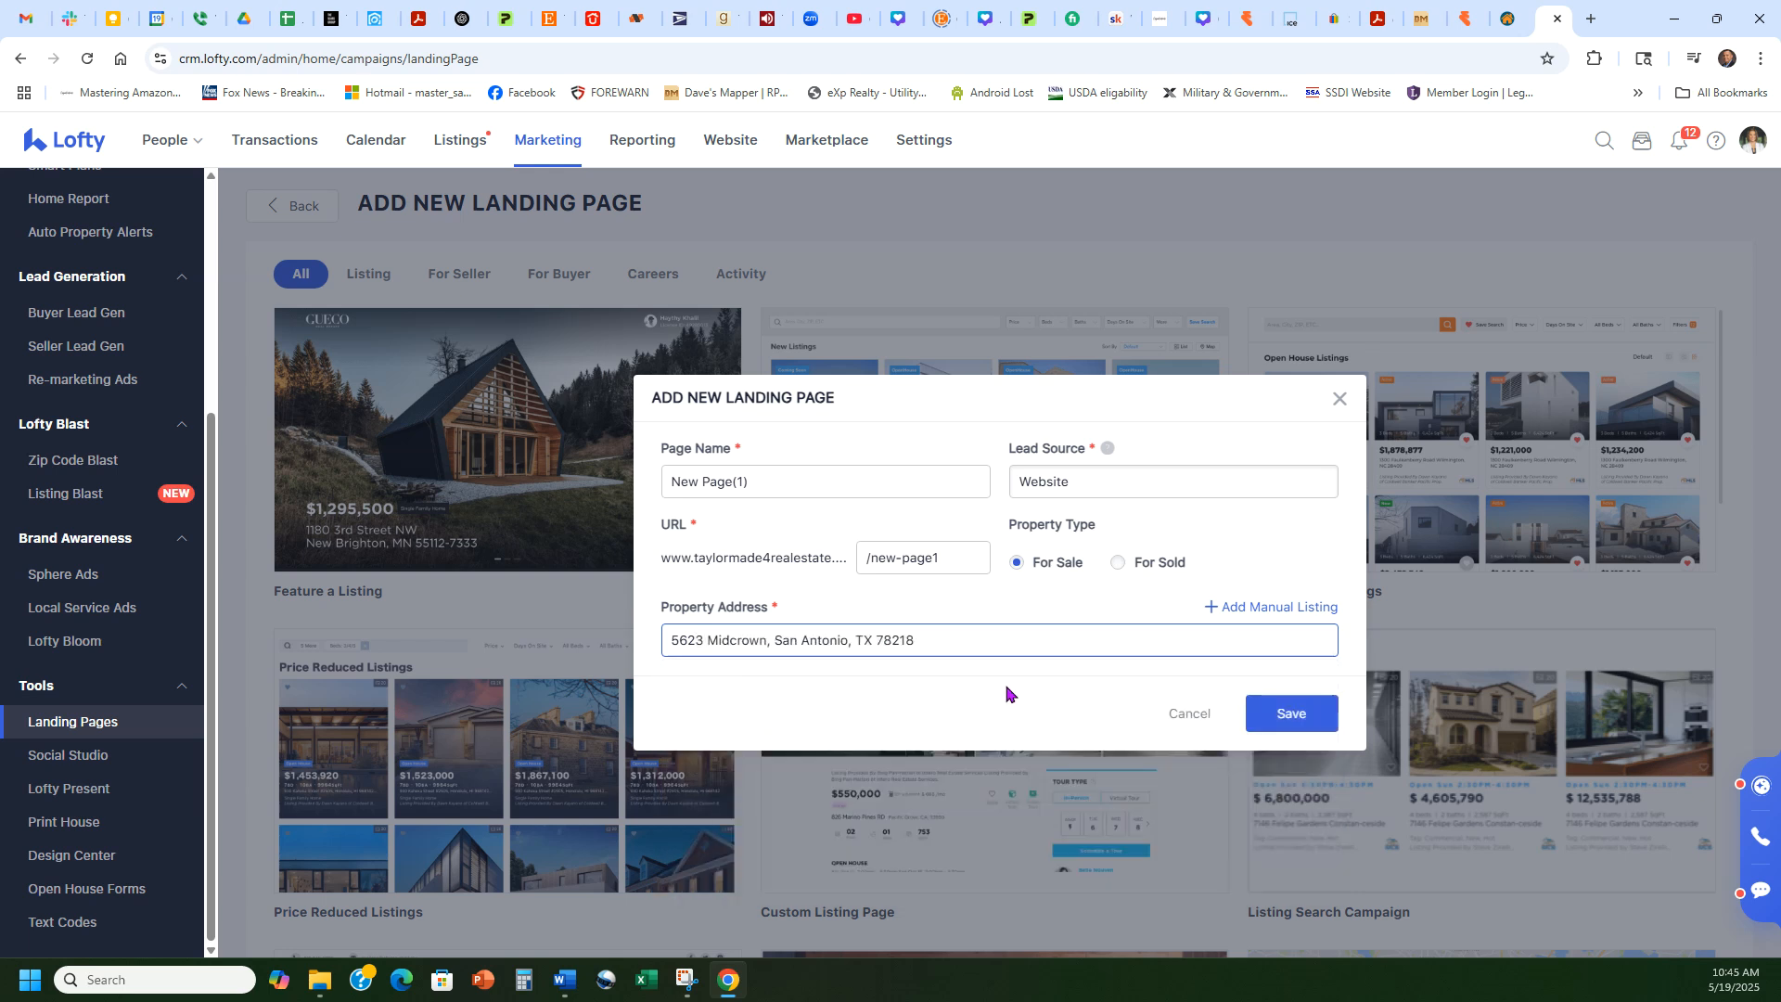
pyautogui.tripleClick(858, 481)
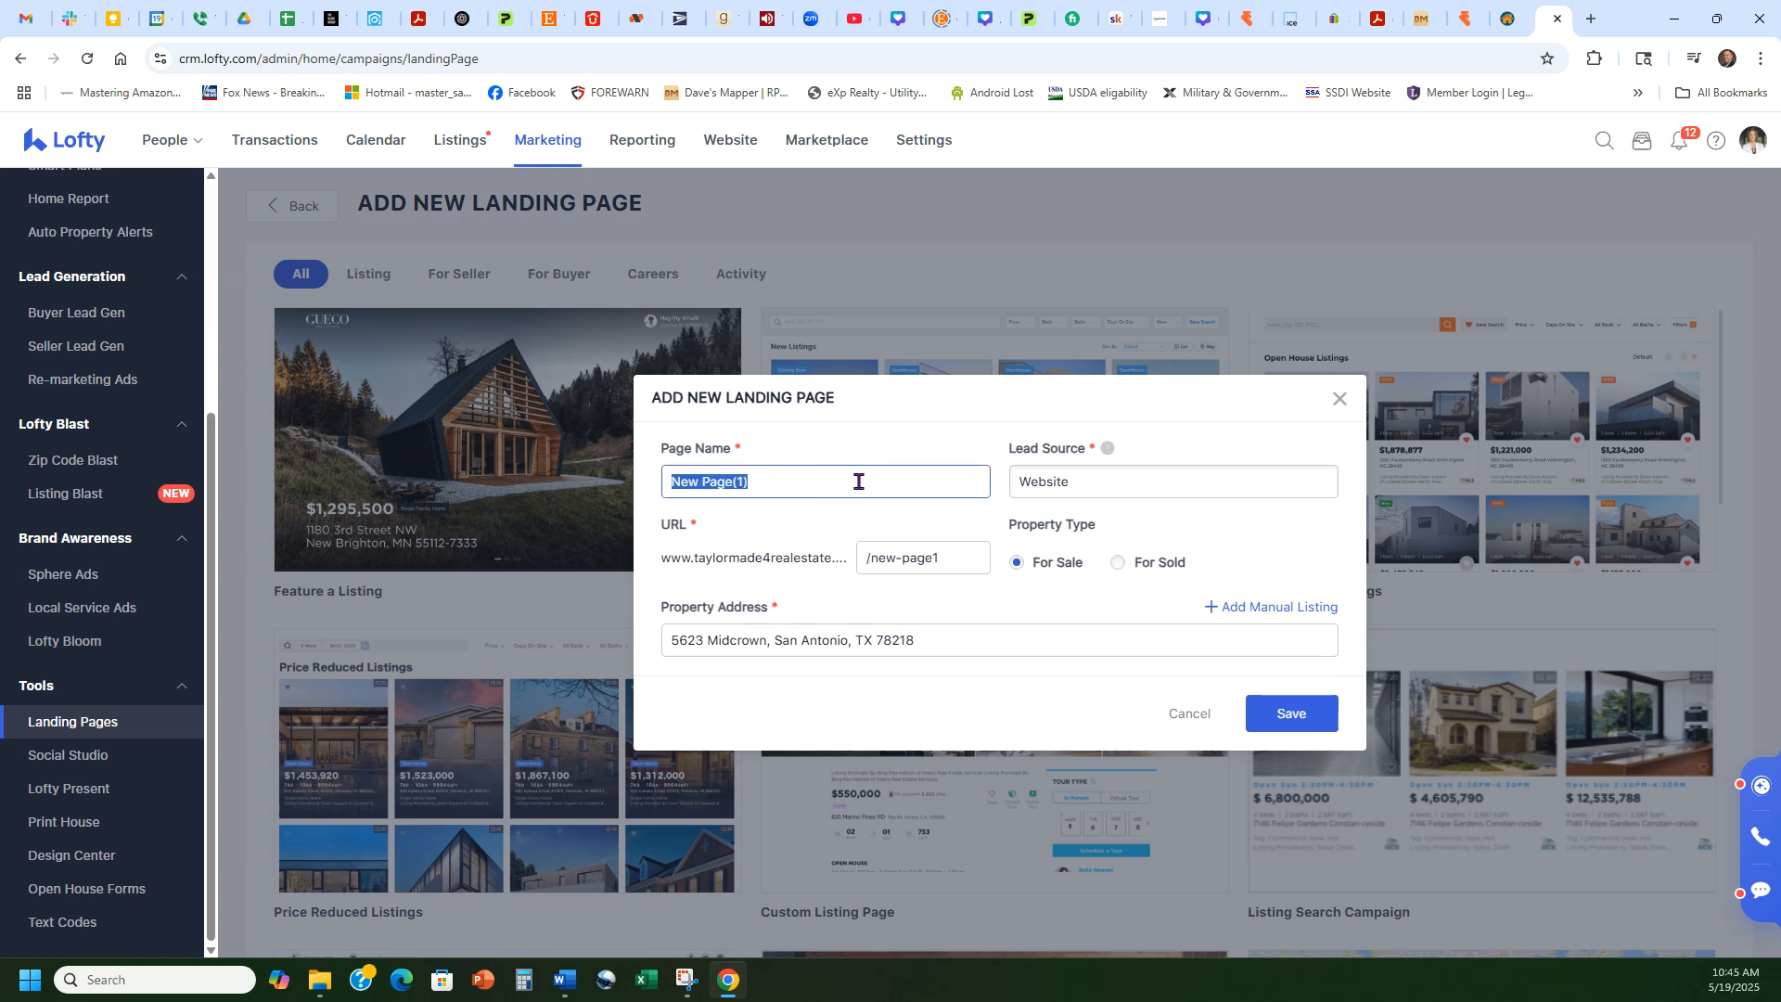
pyautogui.click(824, 519)
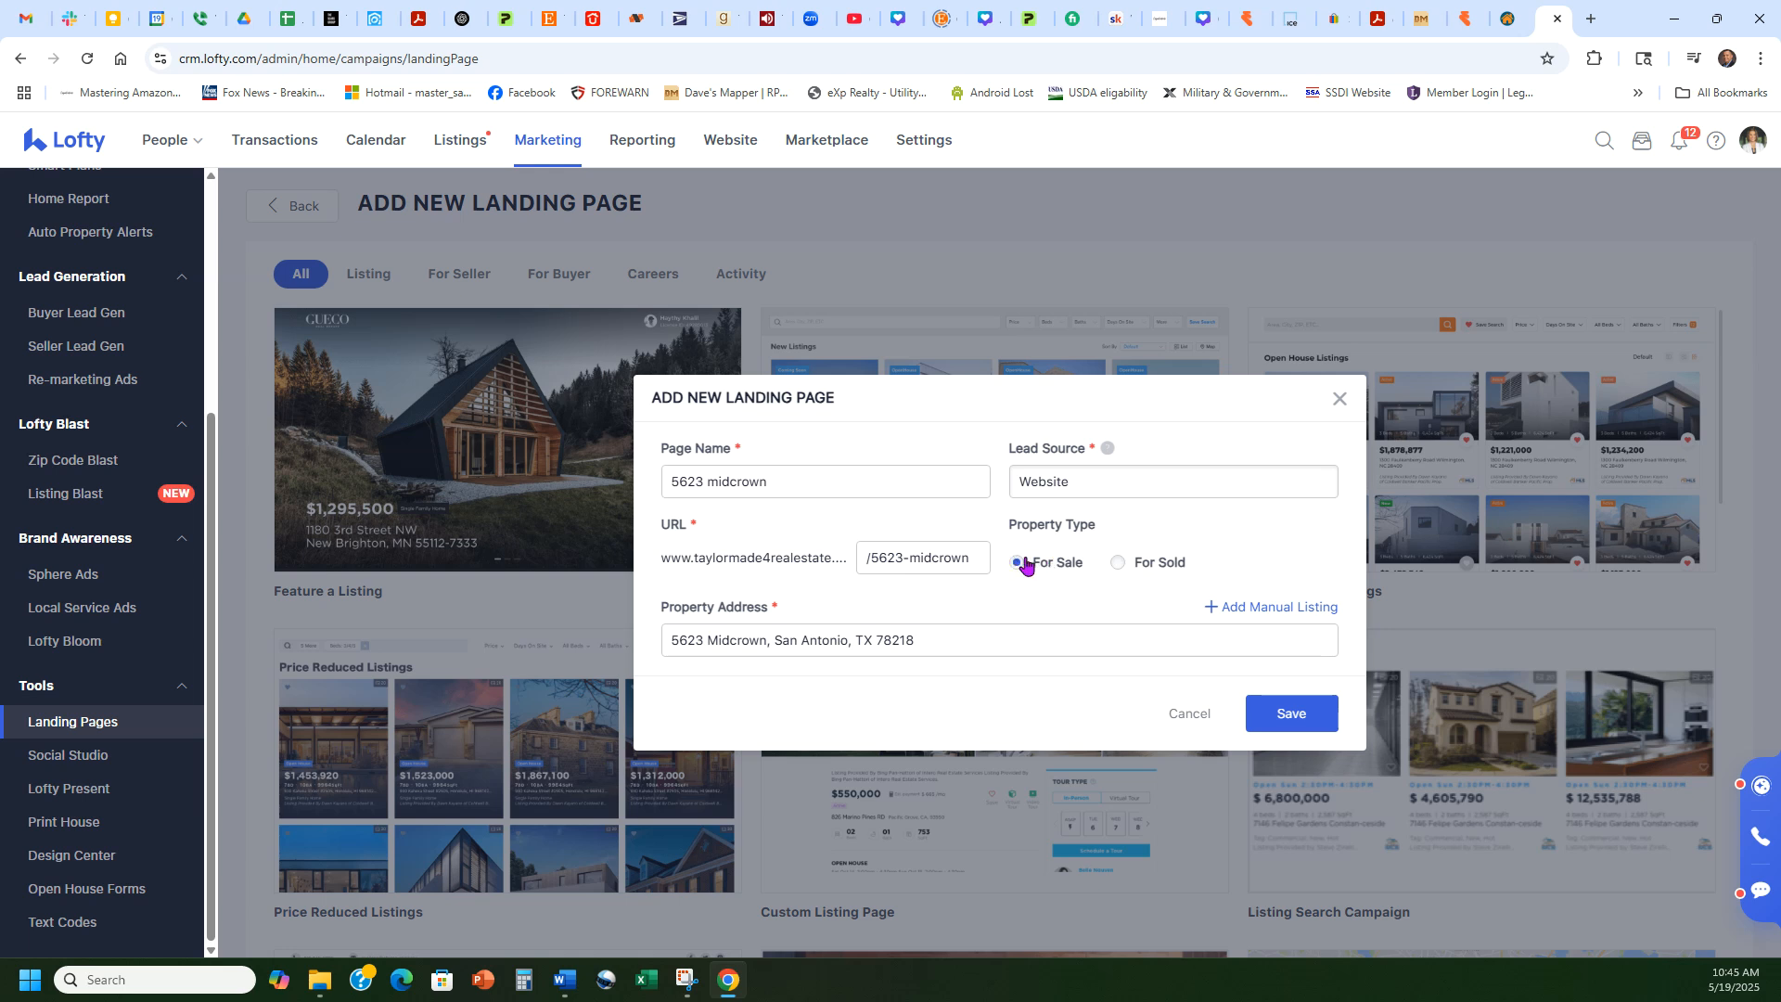
pyautogui.click(1163, 480)
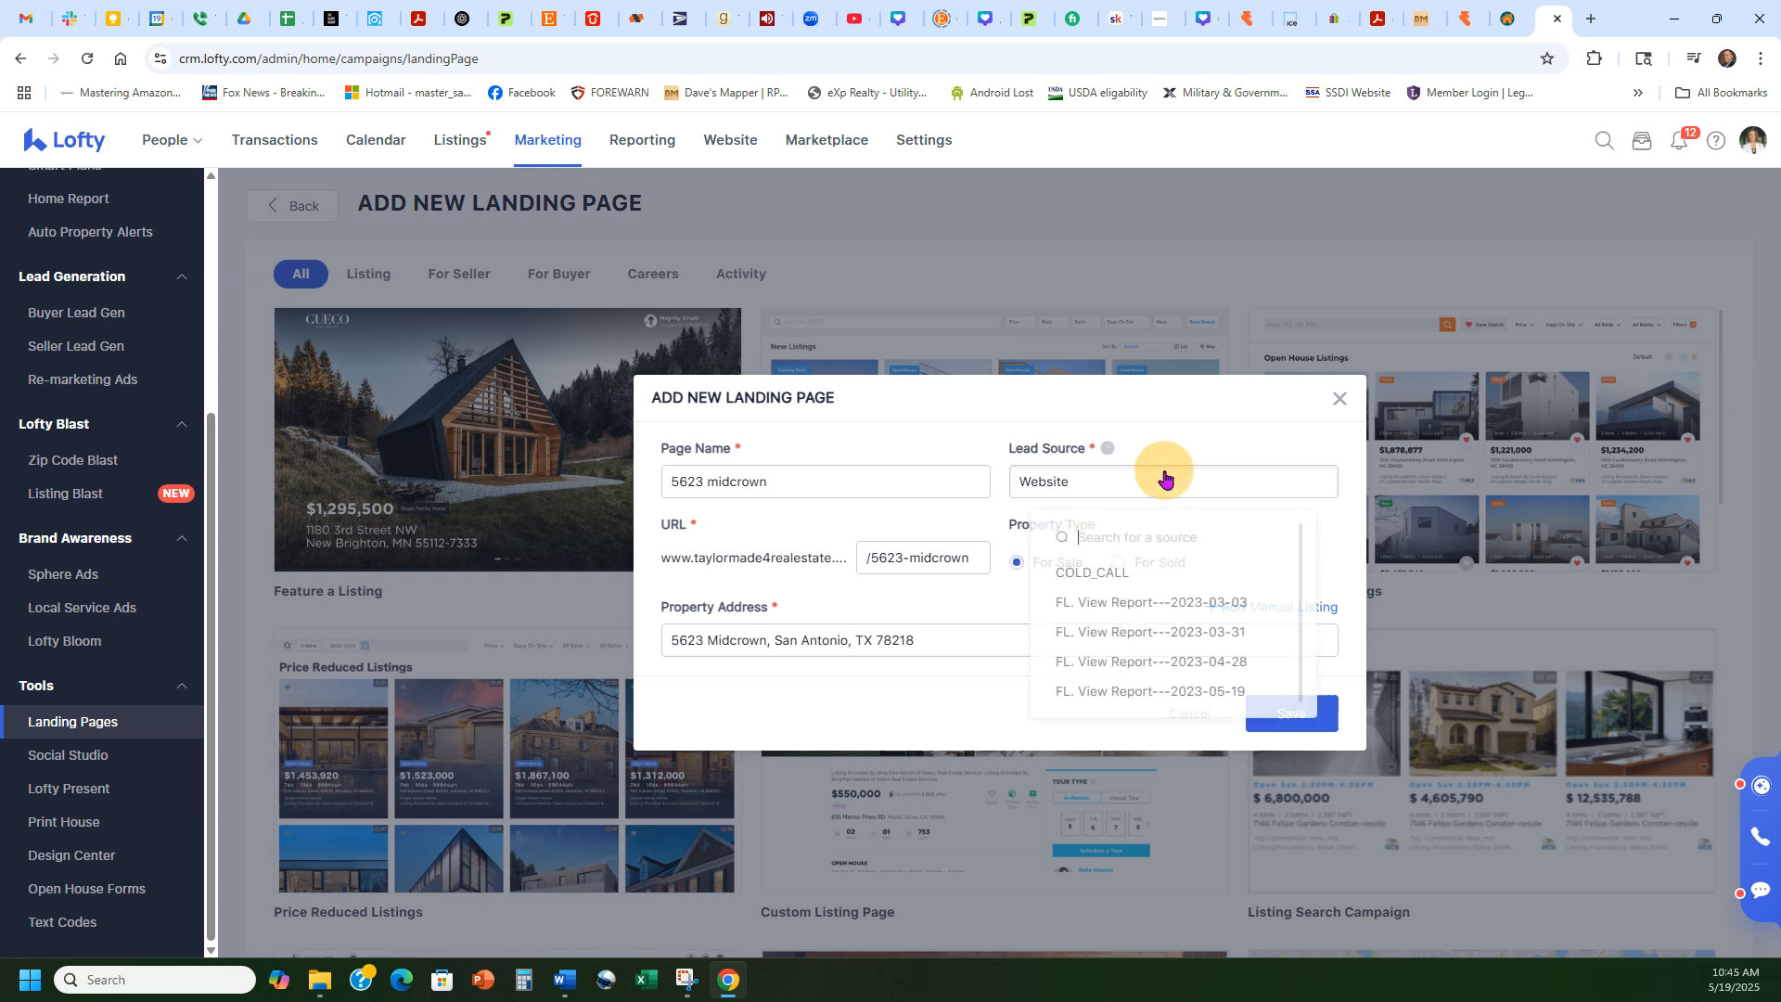
pyautogui.click(1212, 438)
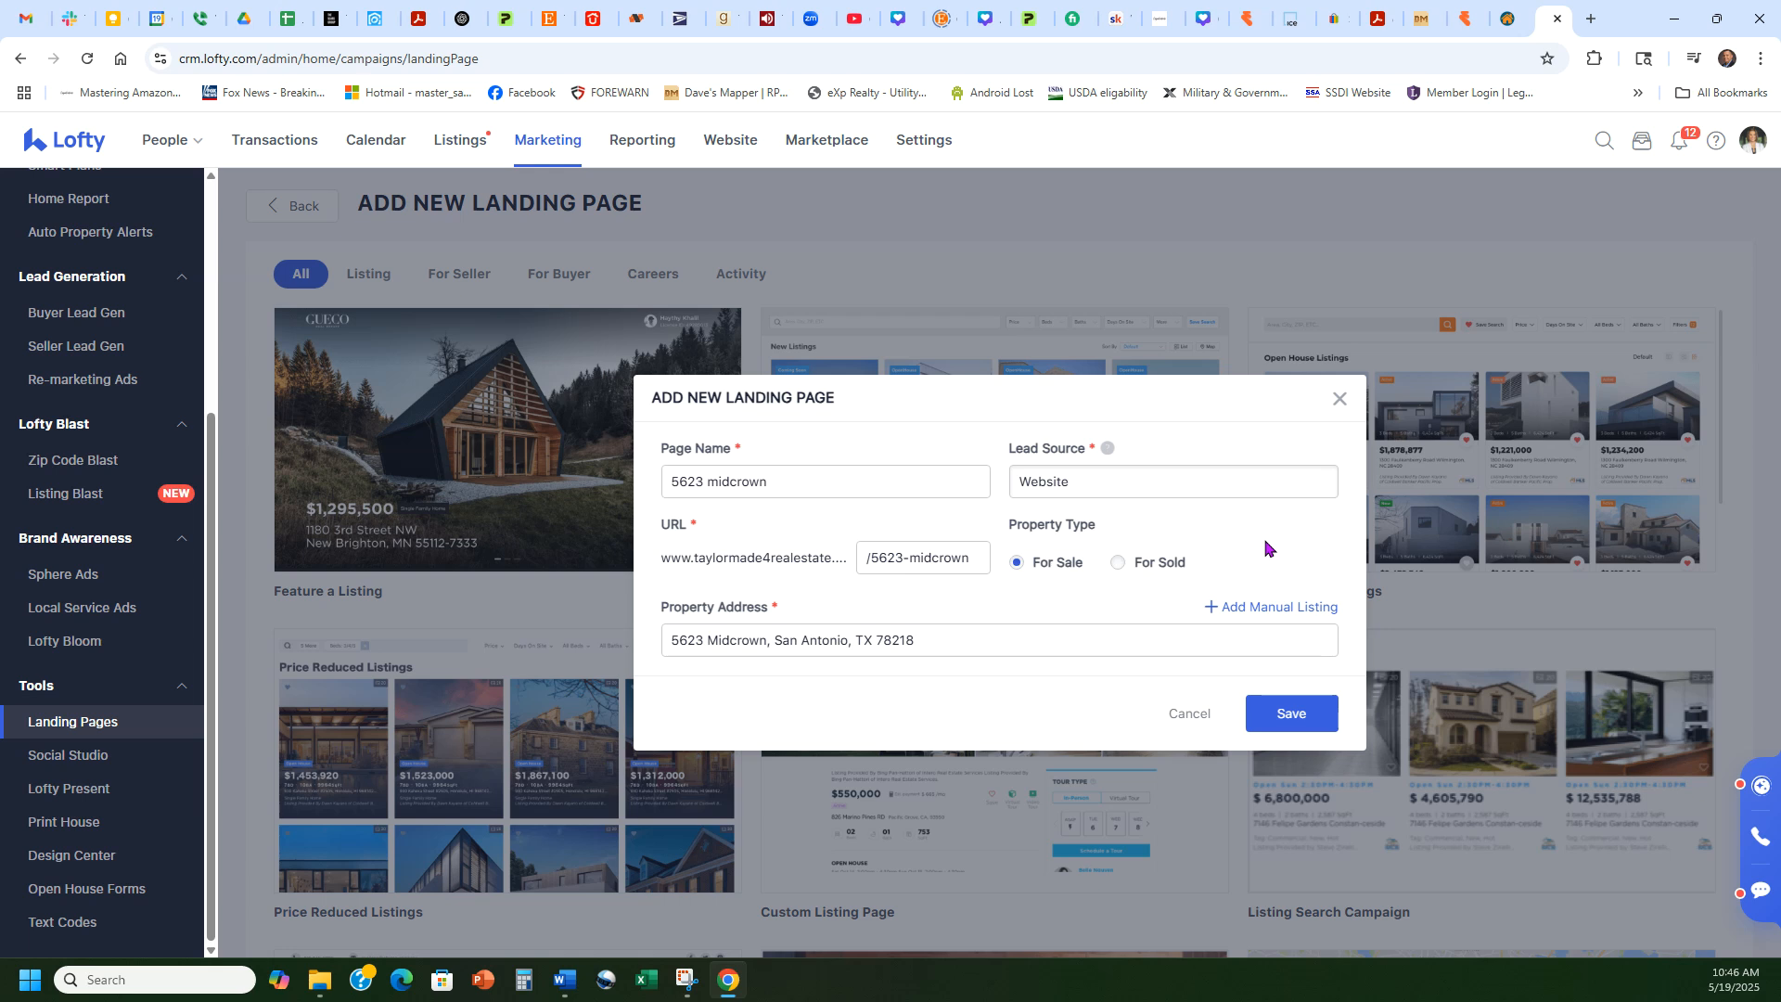
pyautogui.click(1289, 610)
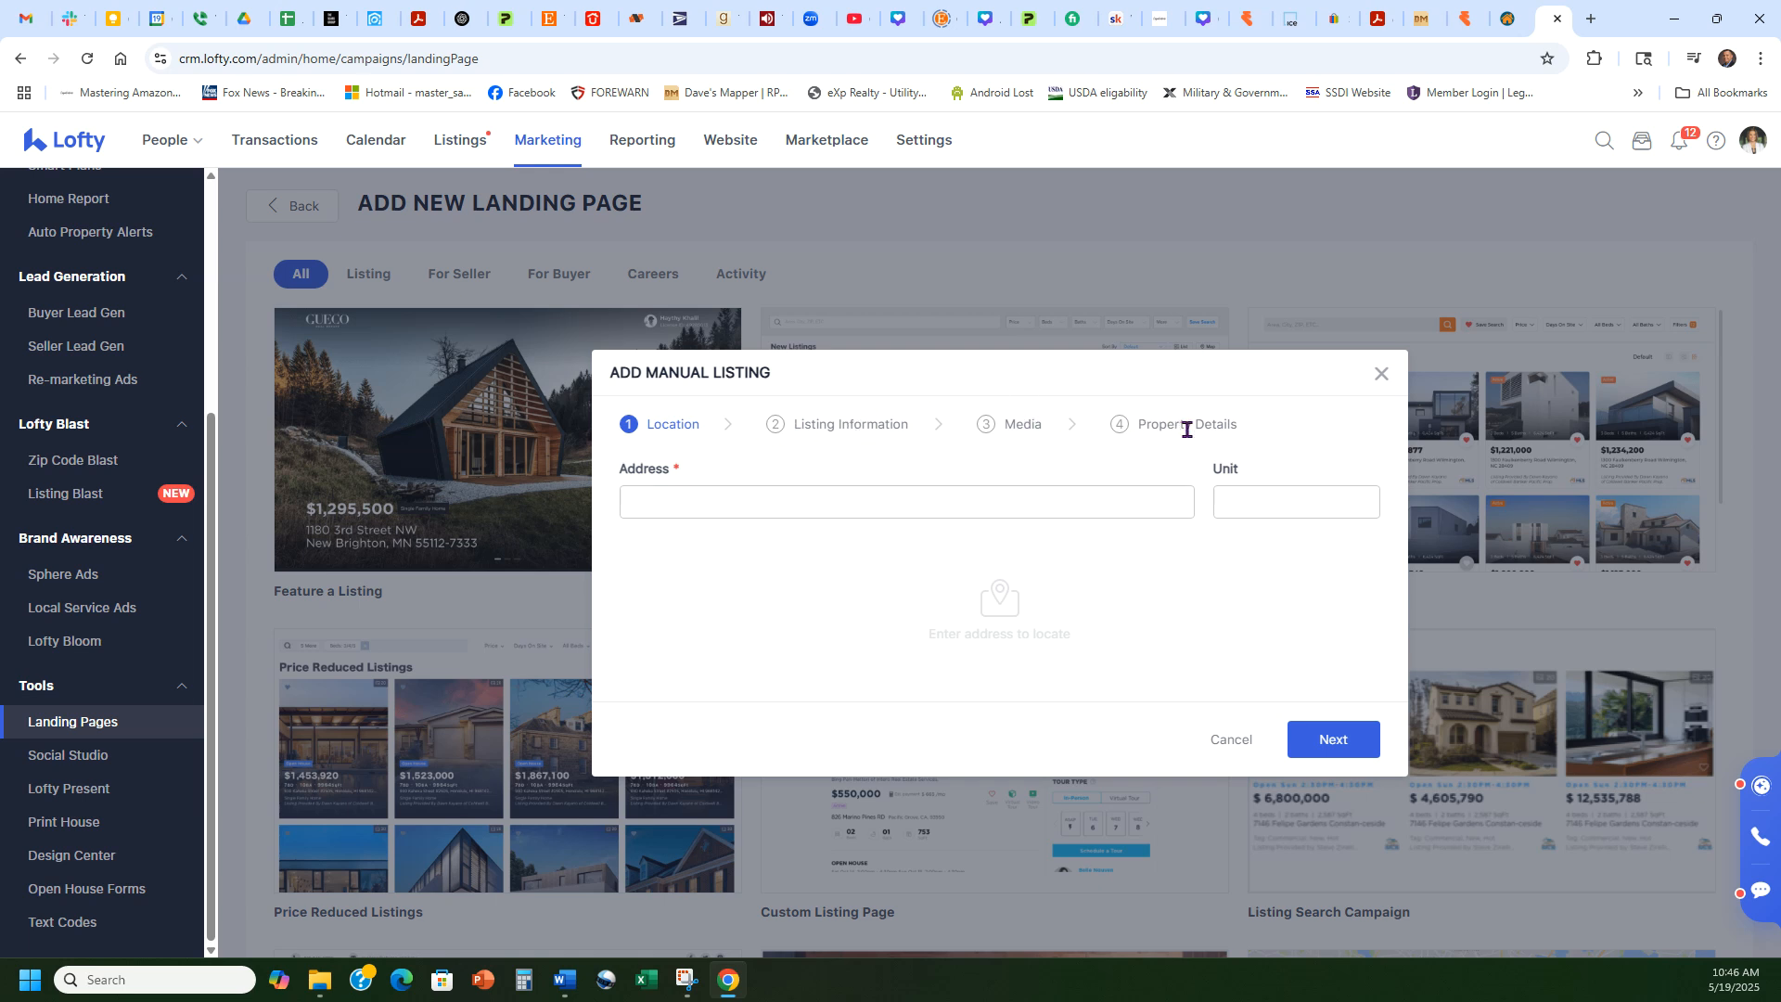
pyautogui.click(1242, 739)
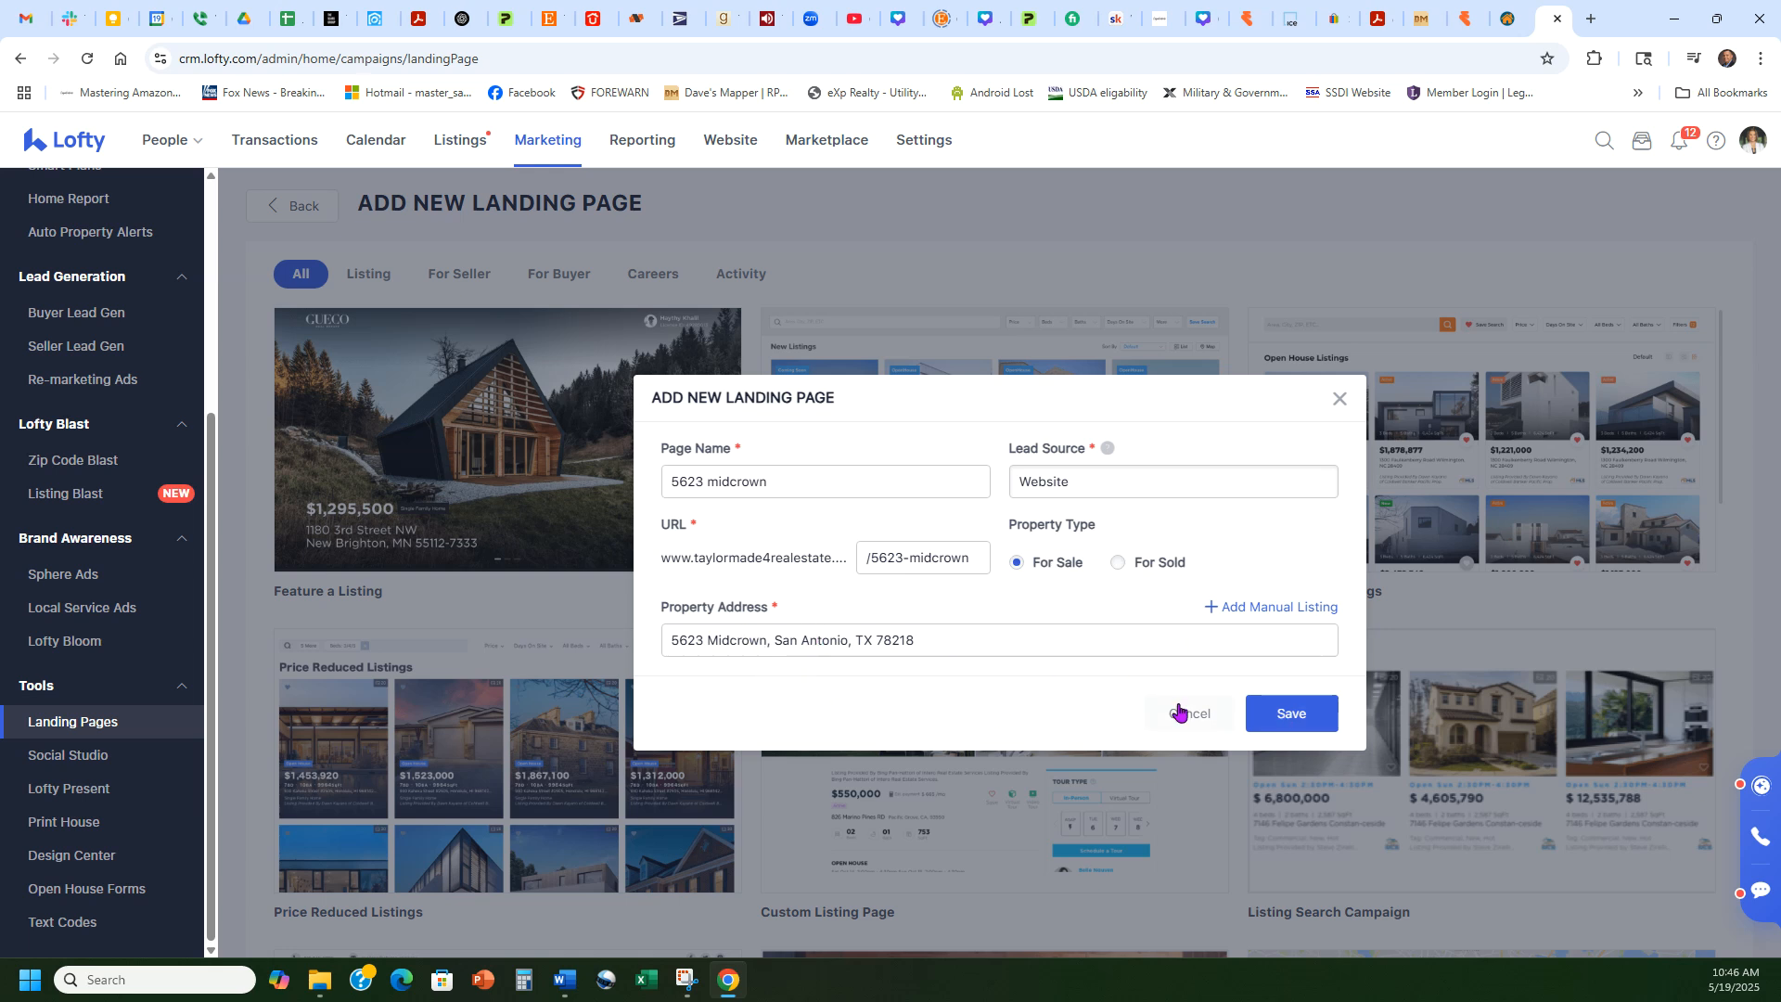
pyautogui.click(1295, 720)
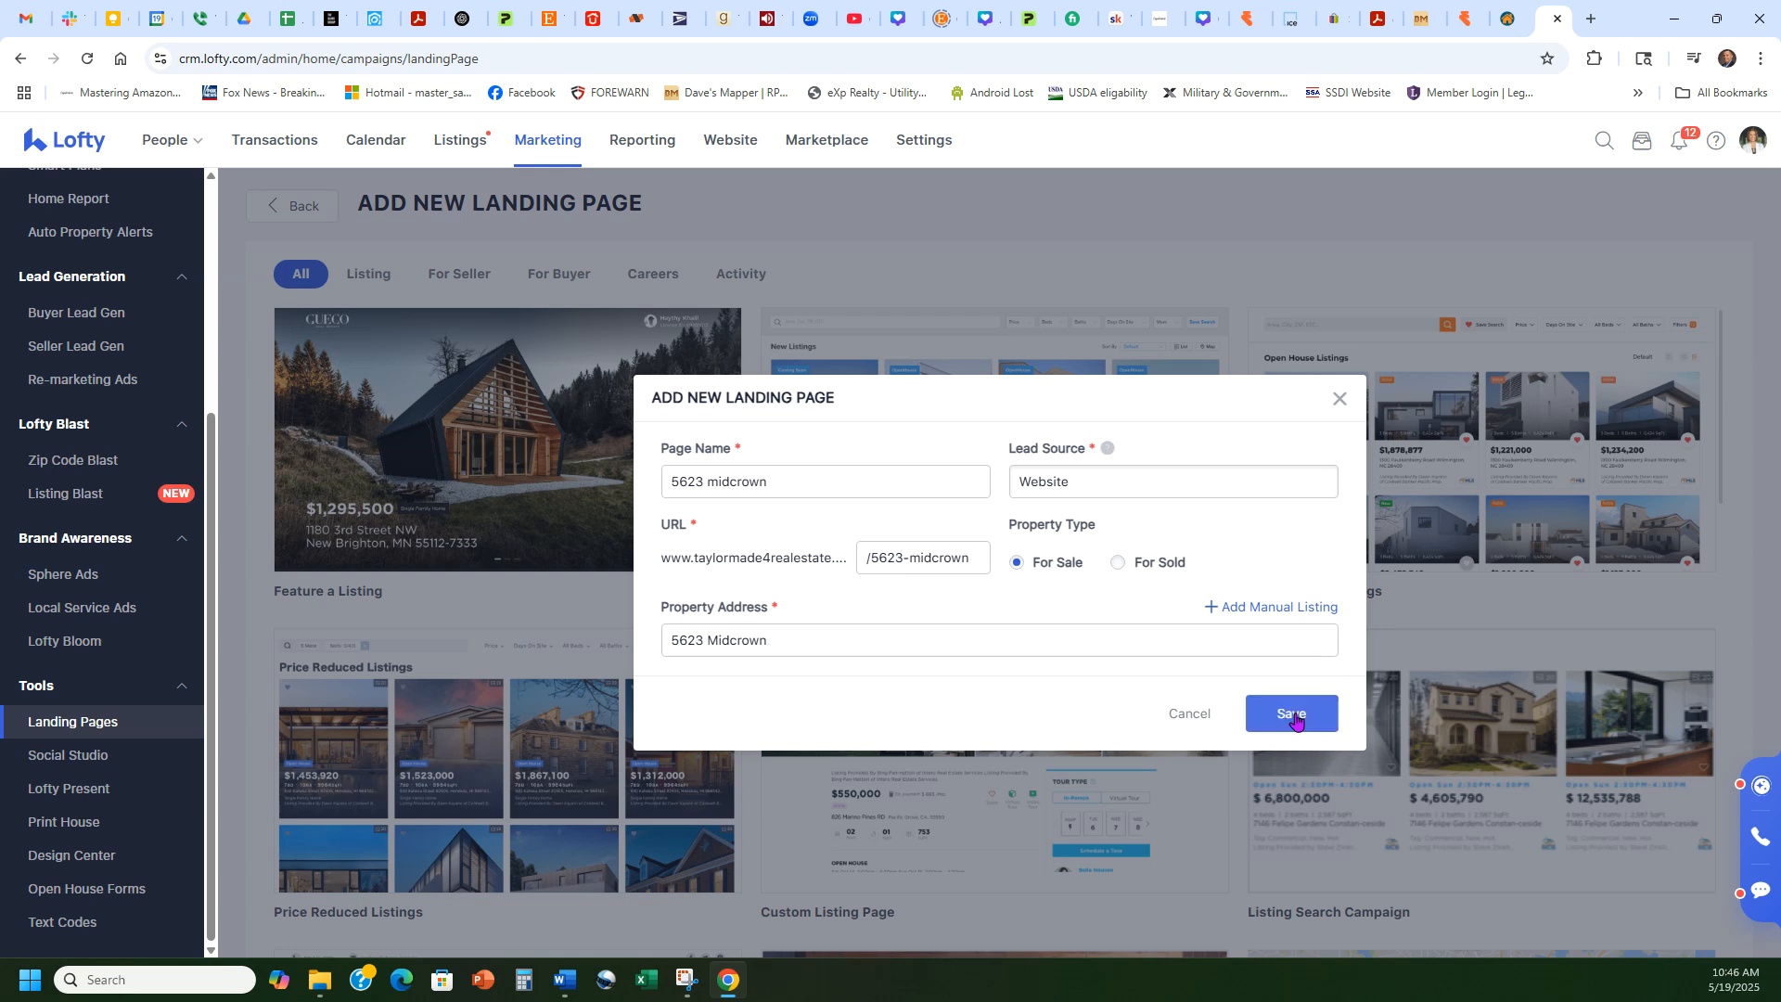
pyautogui.click(1295, 720)
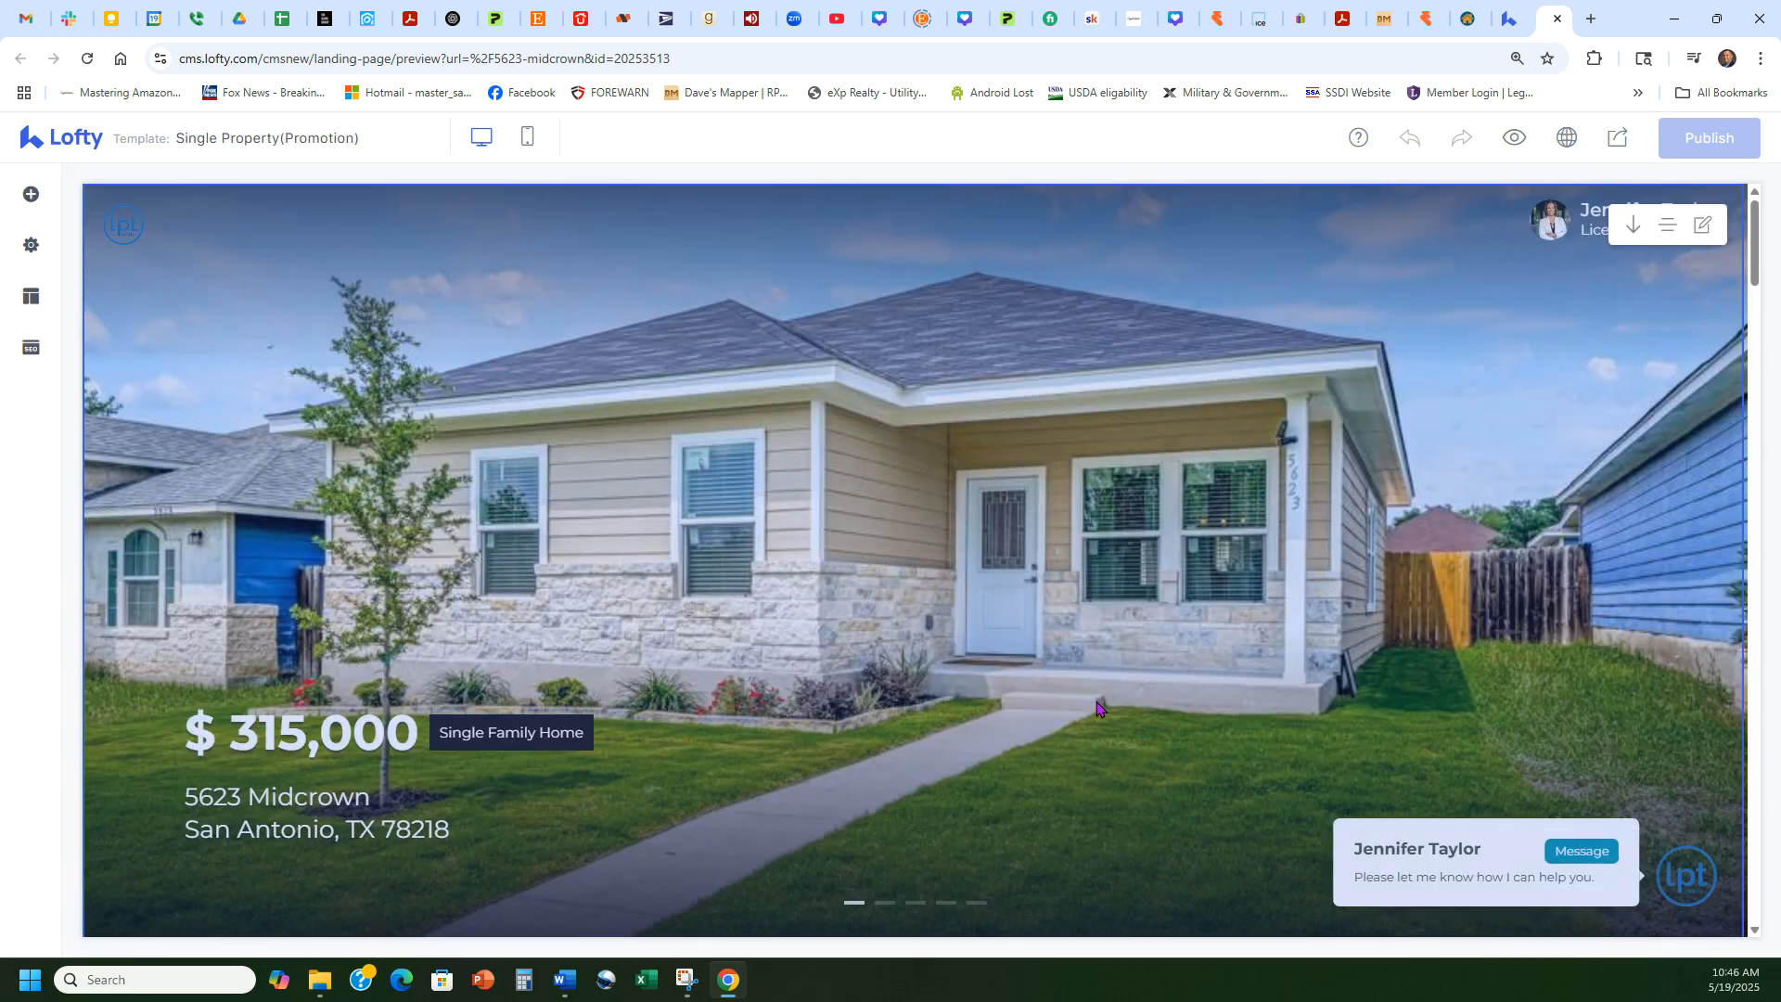
pyautogui.scroll(-3, 1056, 419)
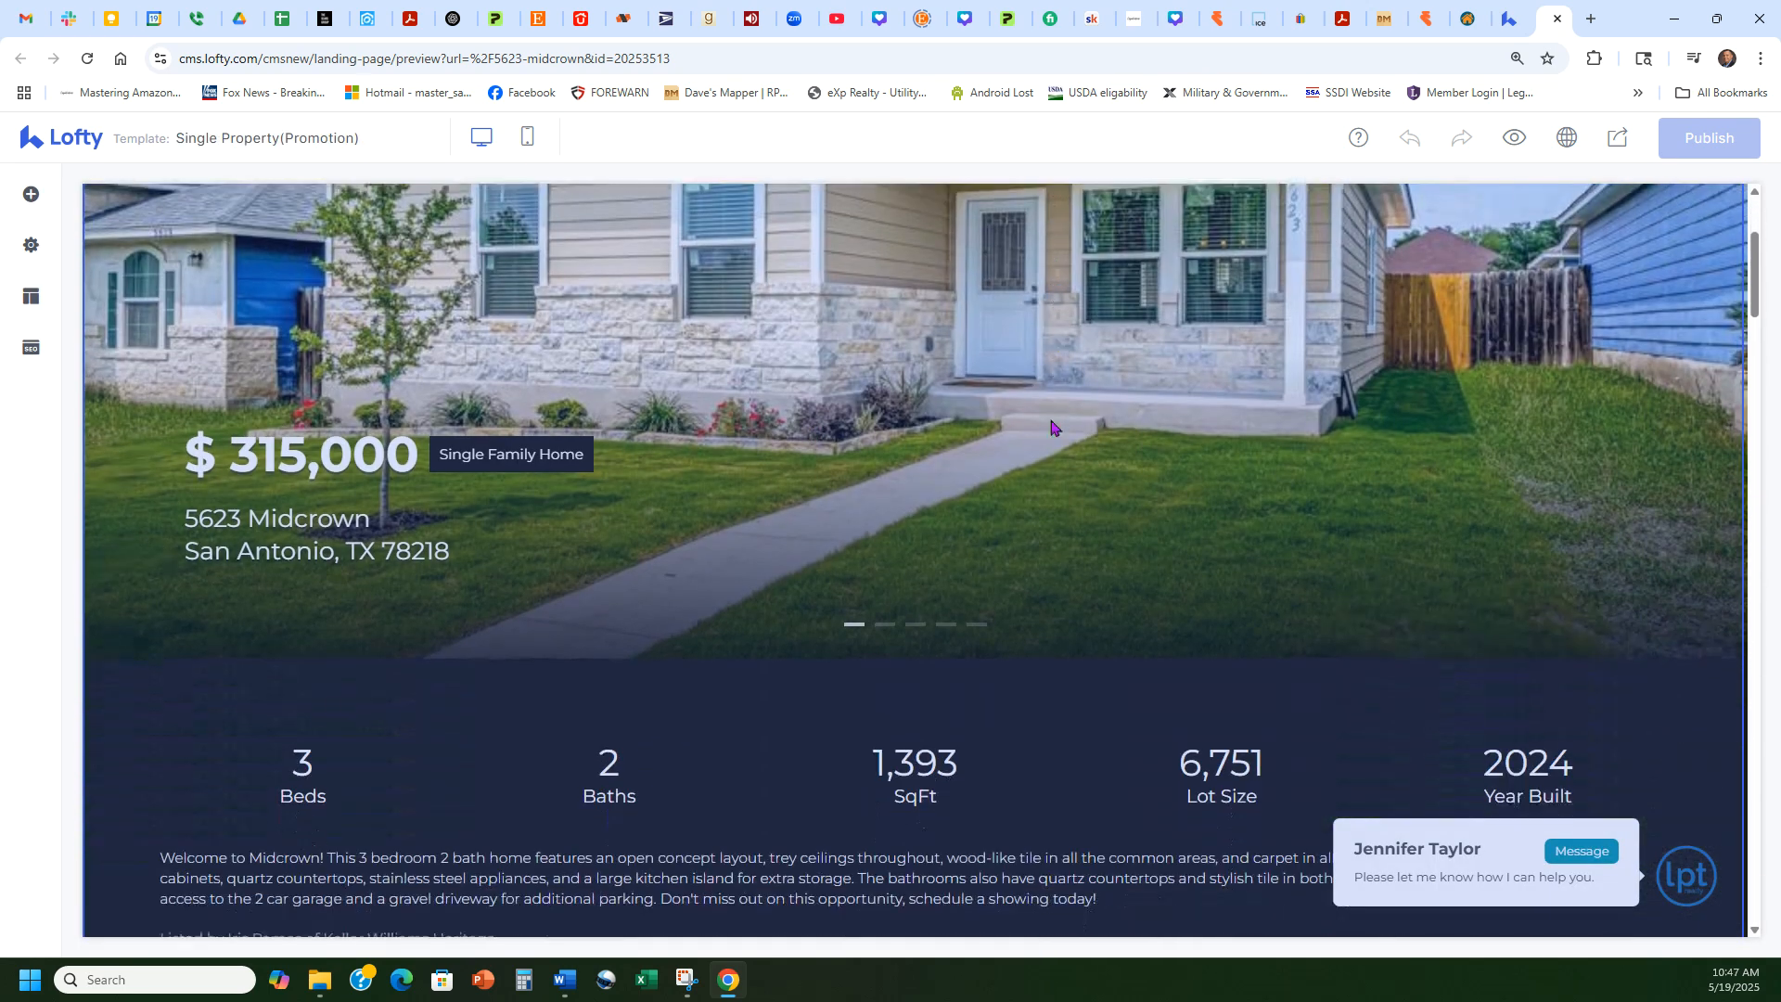
pyautogui.scroll(-1, 1049, 482)
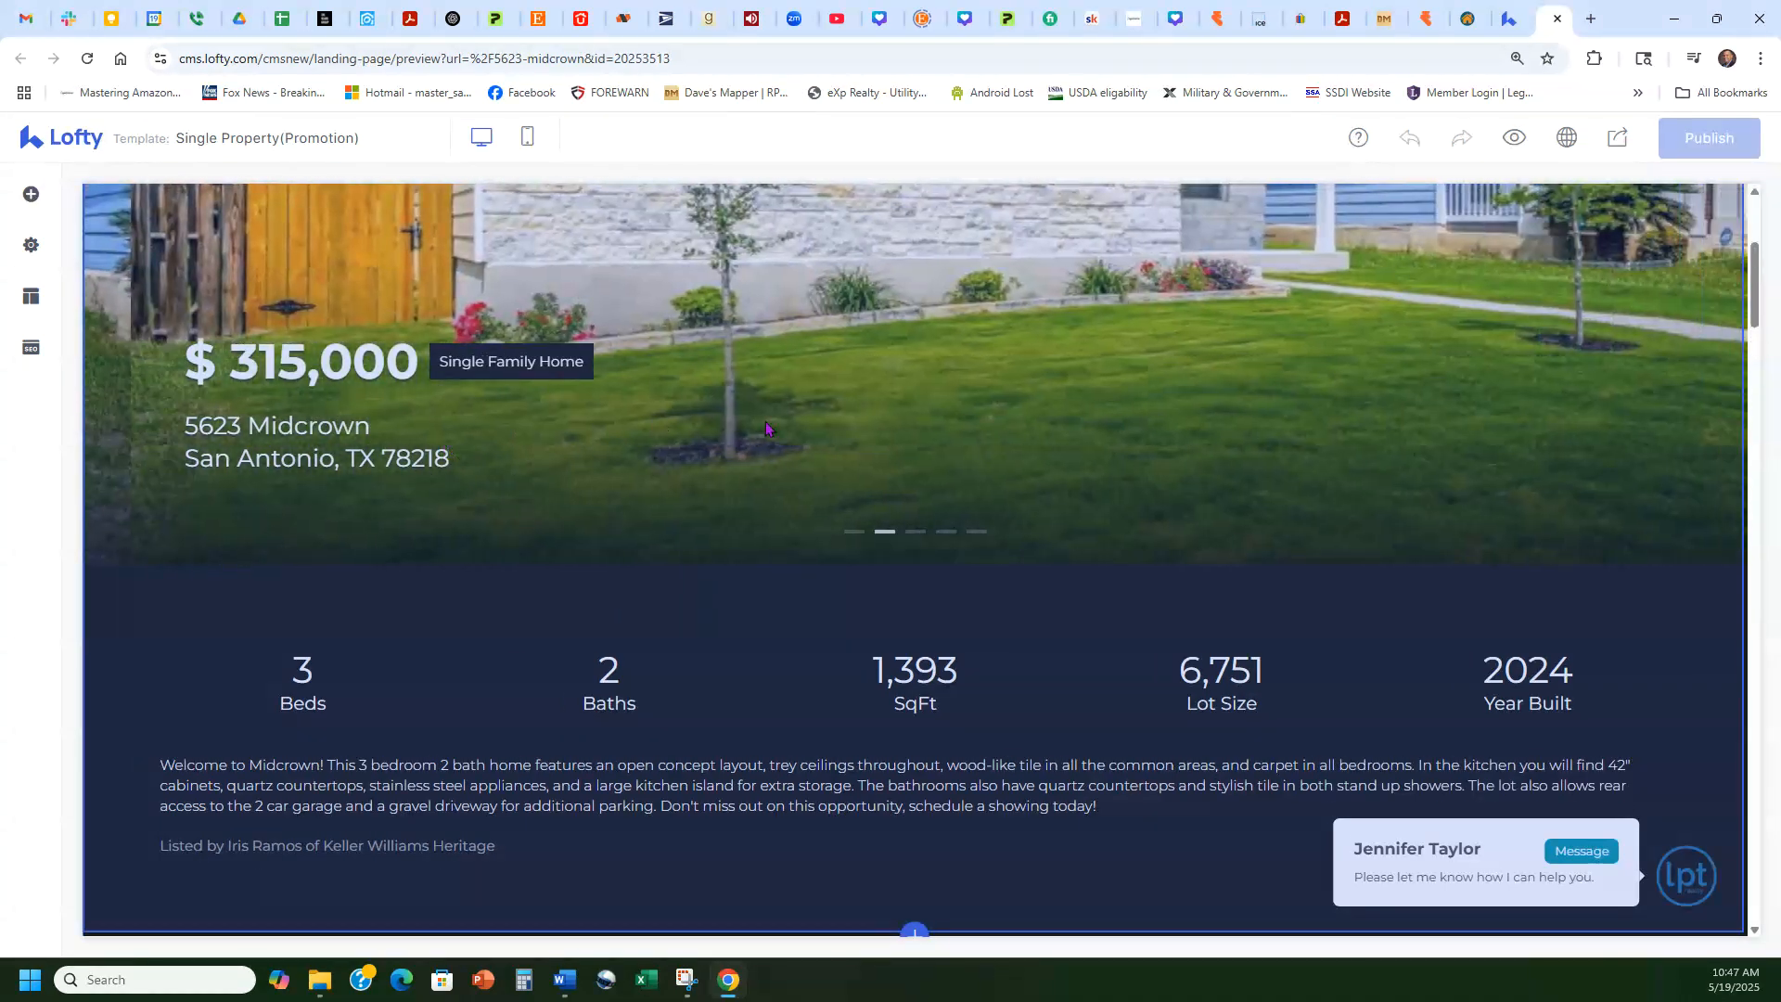
pyautogui.scroll(4, 1080, 634)
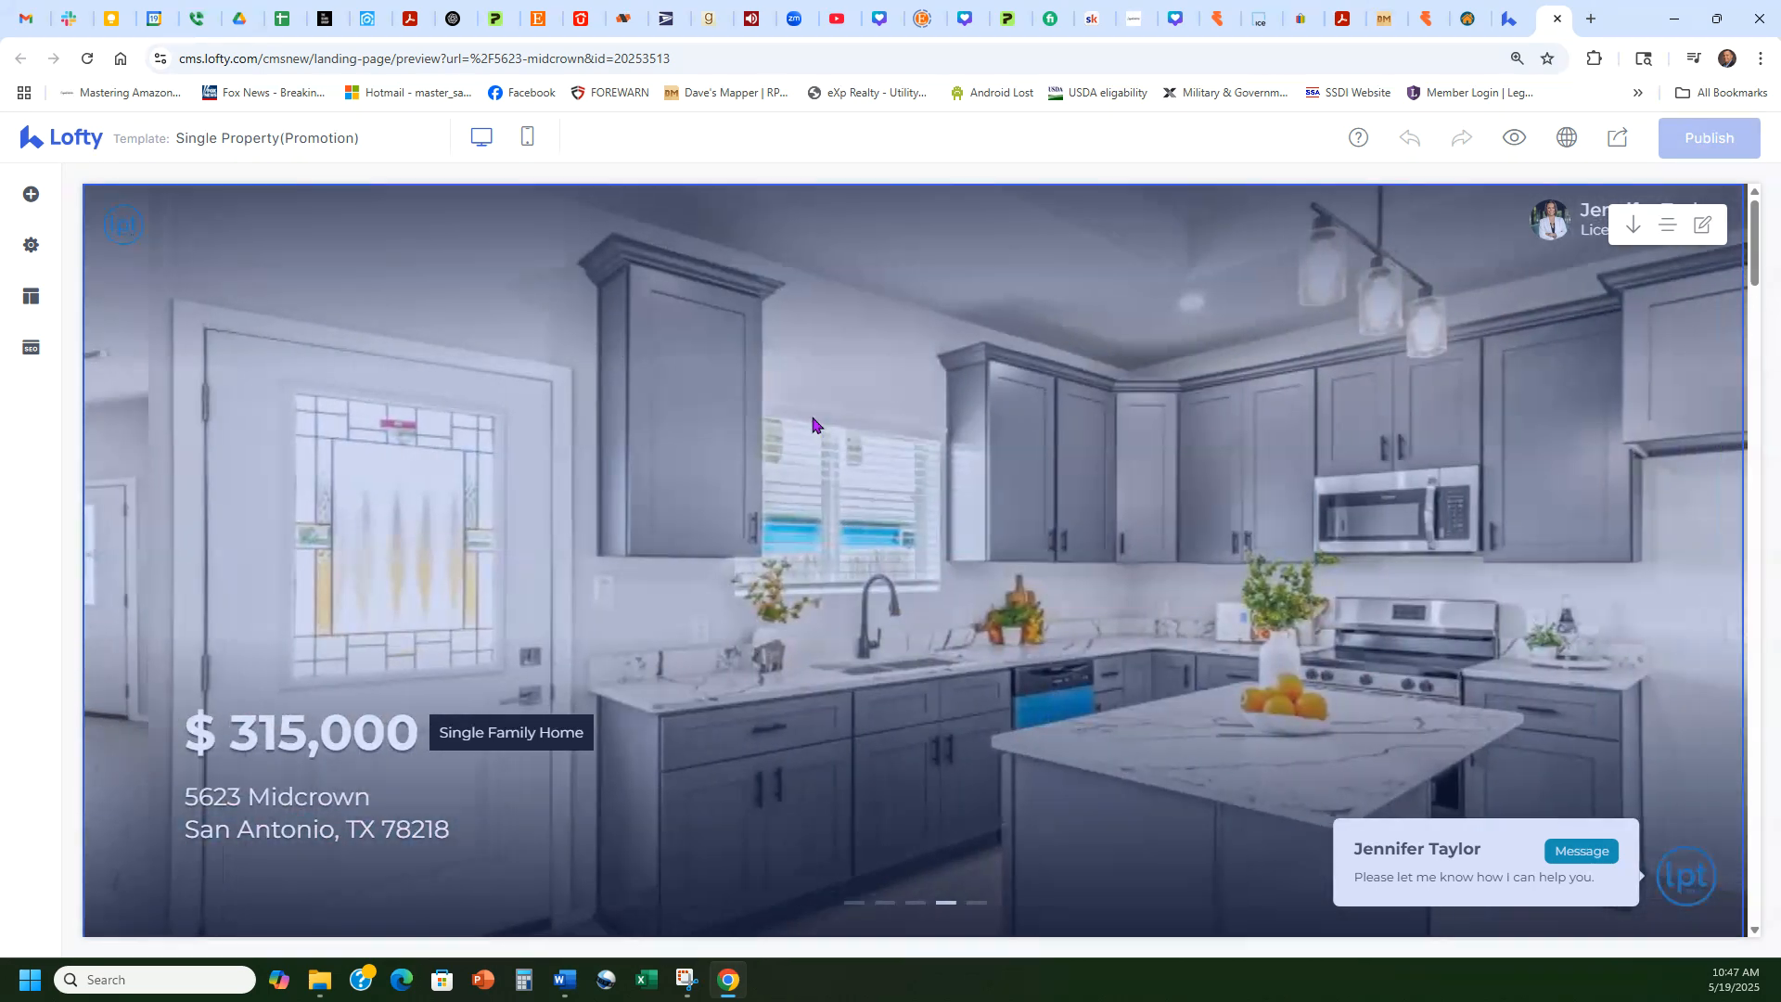
pyautogui.scroll(-5, 1018, 402)
pyautogui.scroll(5, 1017, 401)
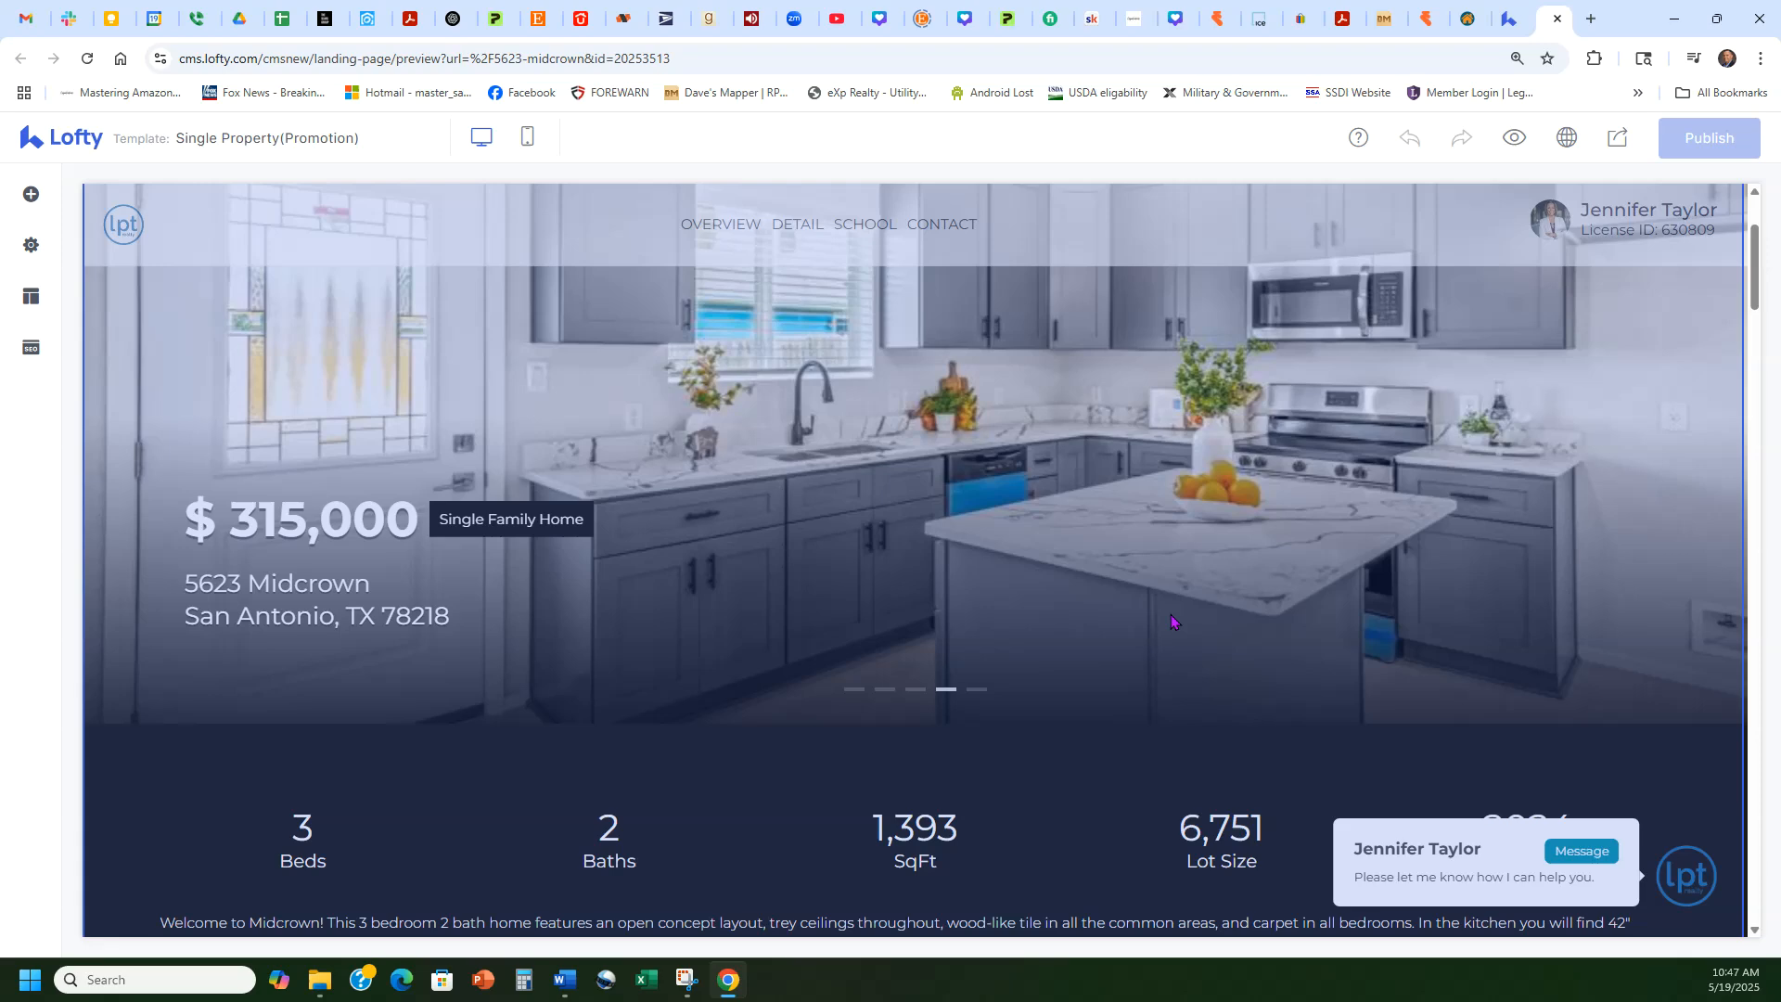
pyautogui.scroll(-7, 1090, 424)
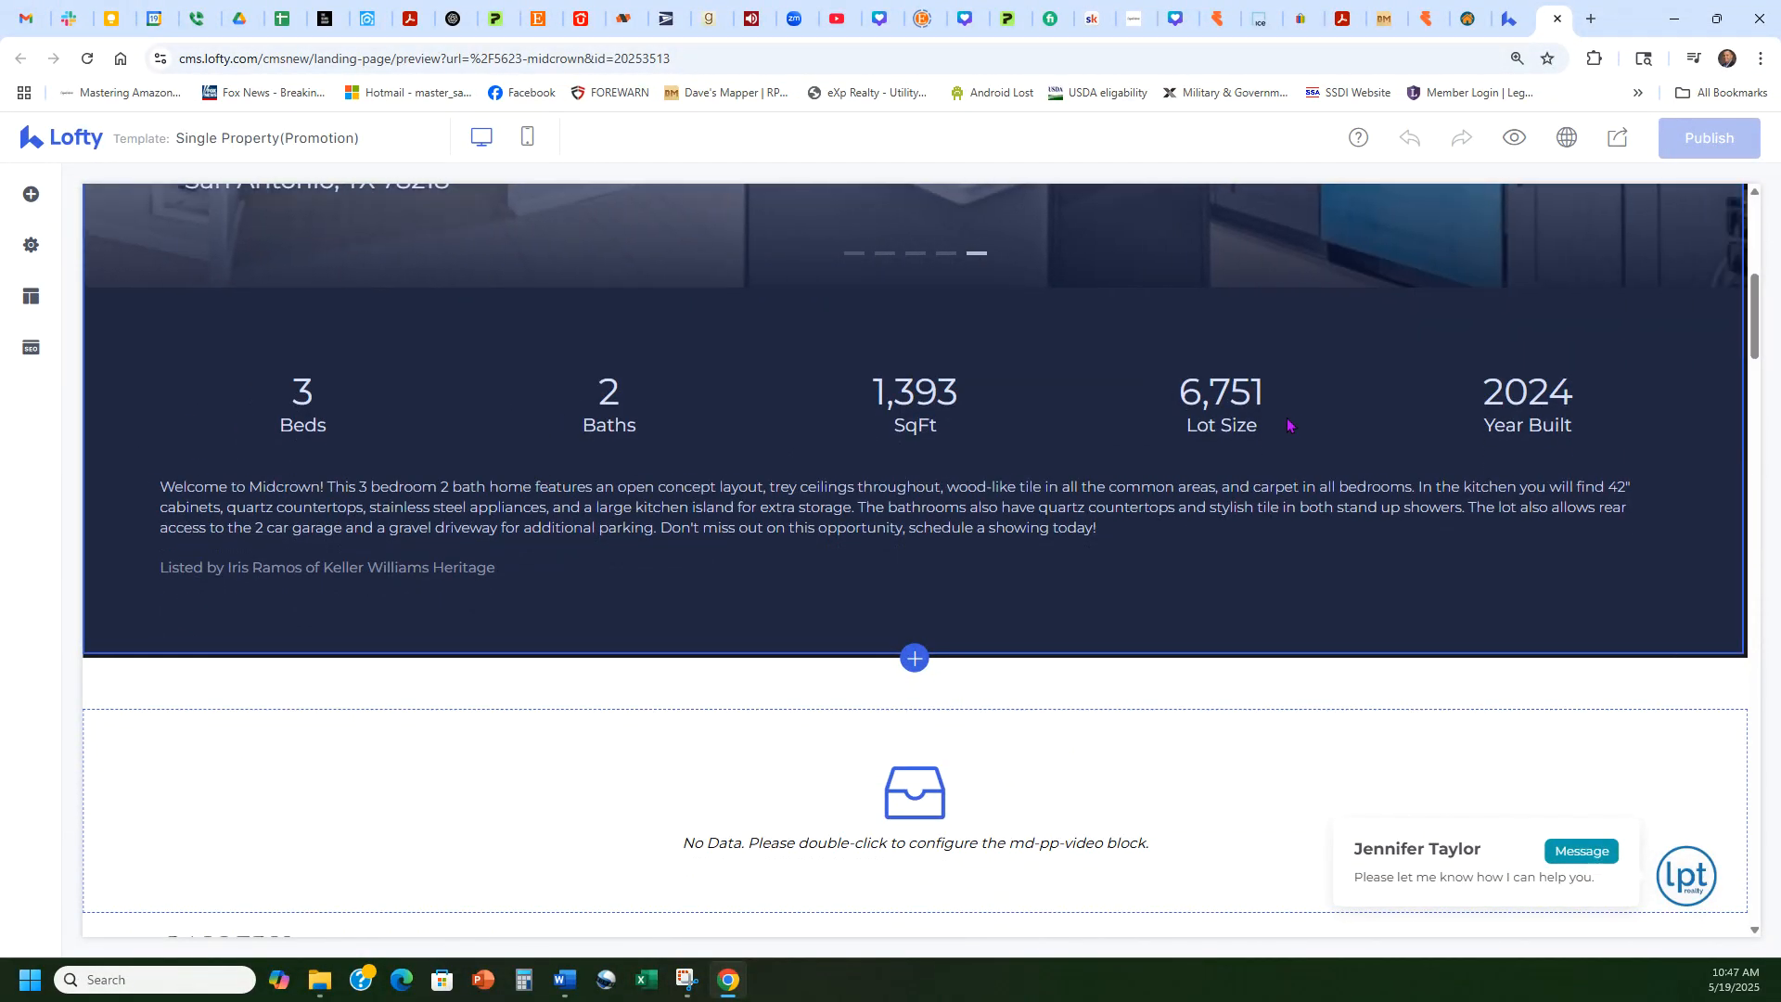
pyautogui.scroll(-5, 1028, 434)
pyautogui.scroll(-6, 1030, 427)
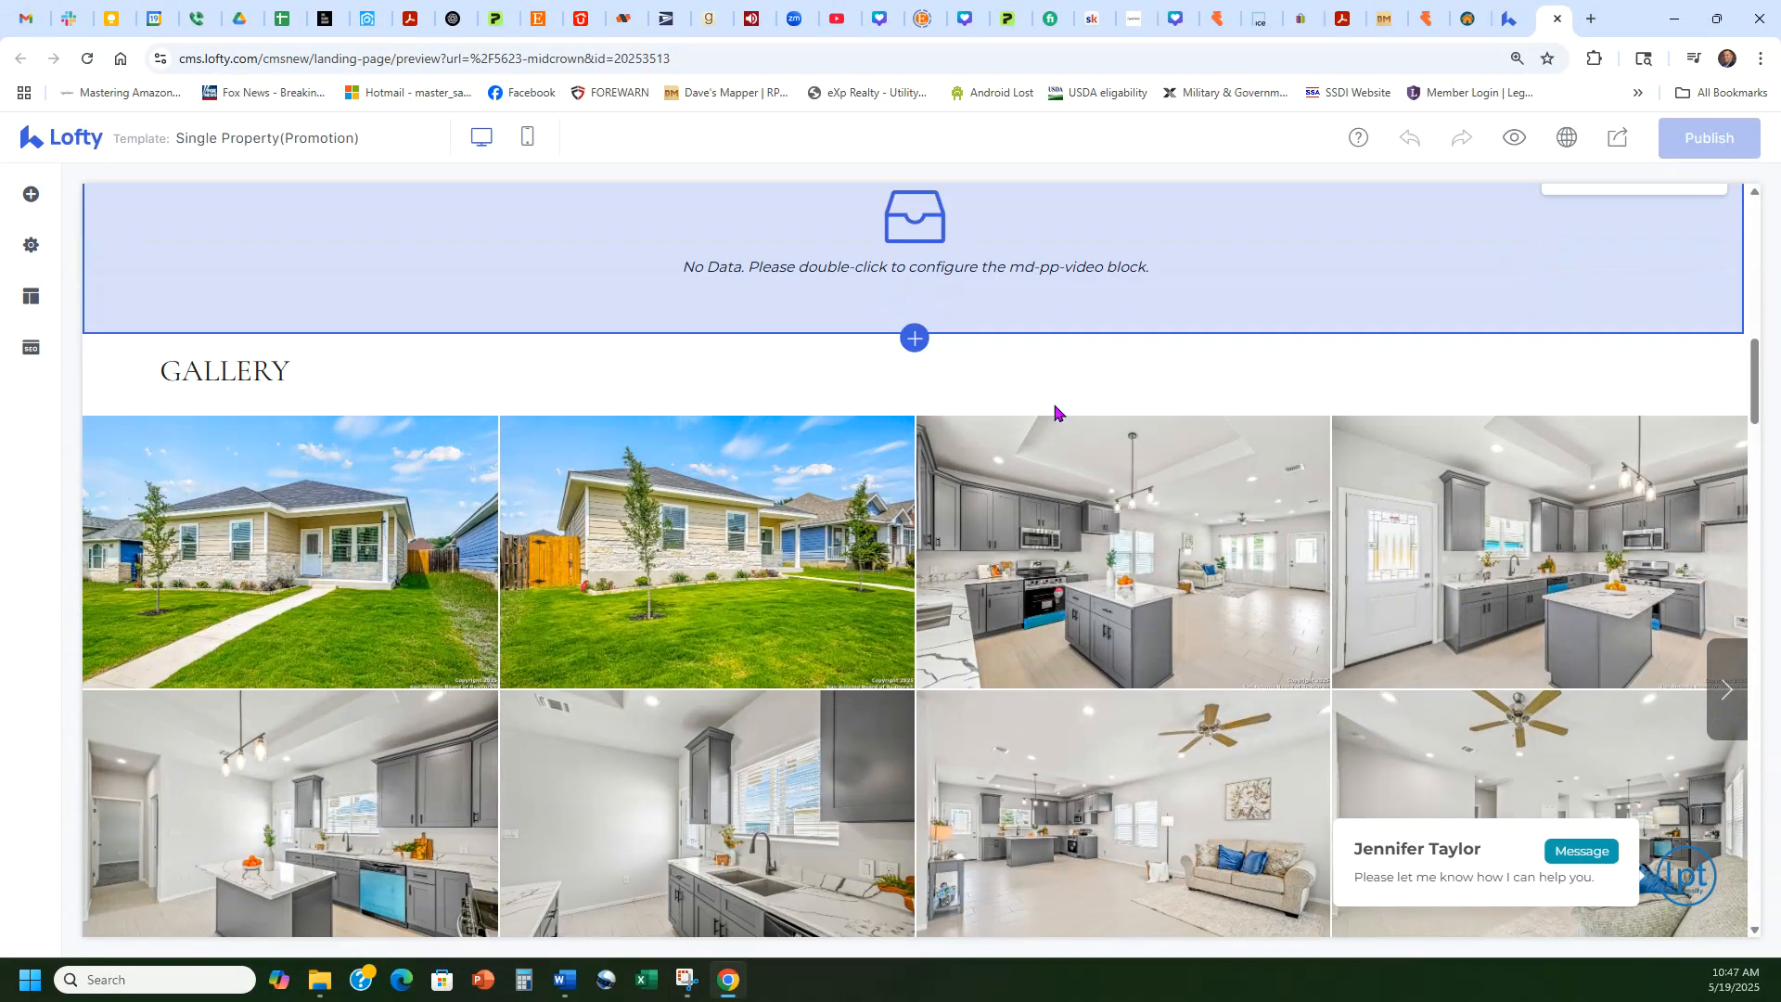
pyautogui.scroll(-20, 1102, 364)
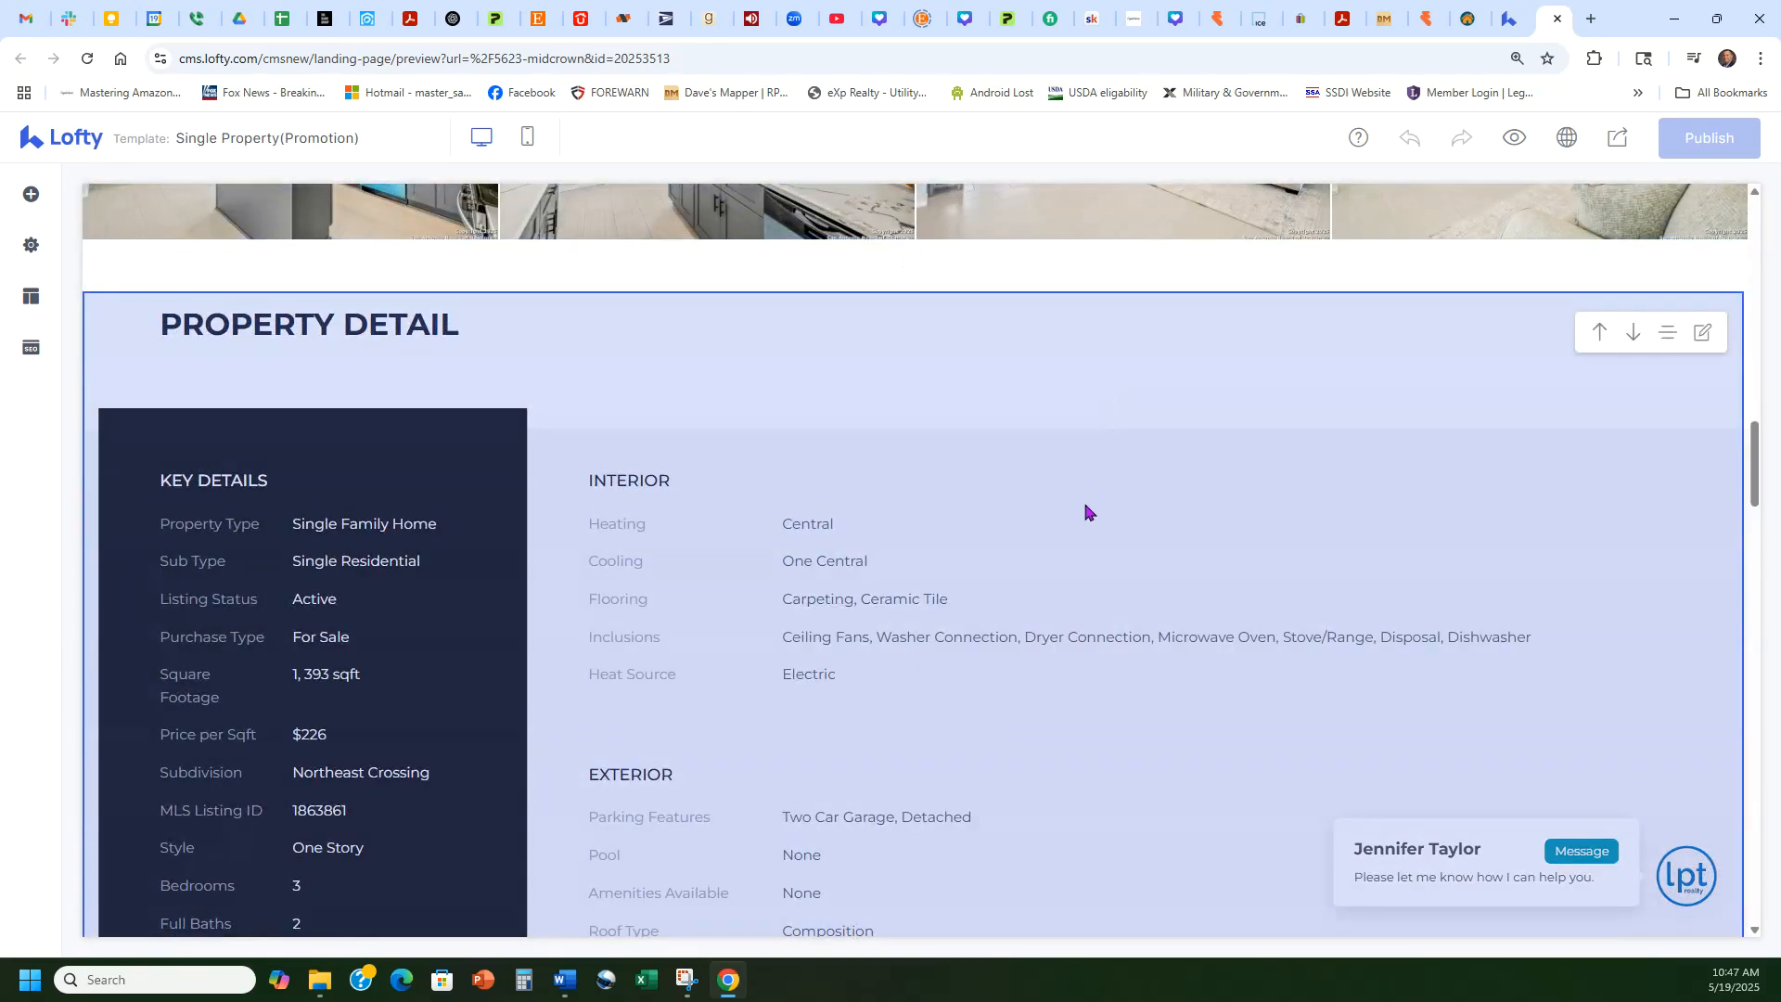
pyautogui.scroll(-5, 1158, 468)
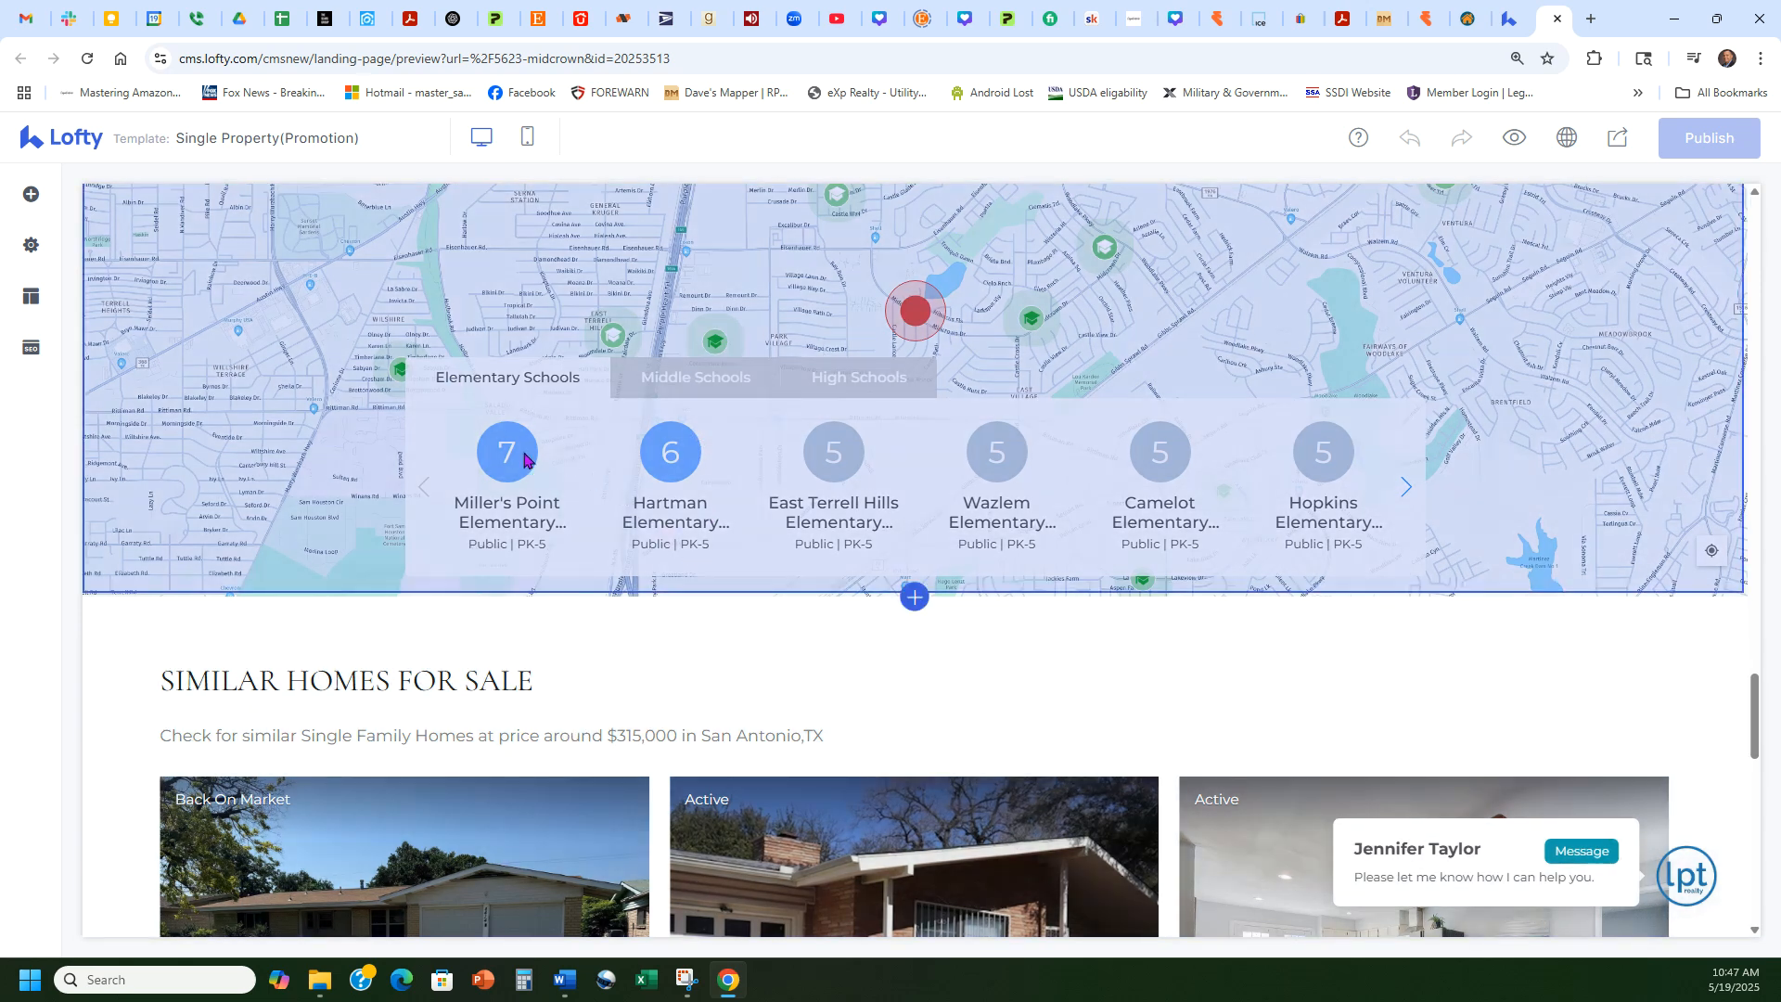
pyautogui.scroll(-3, 995, 554)
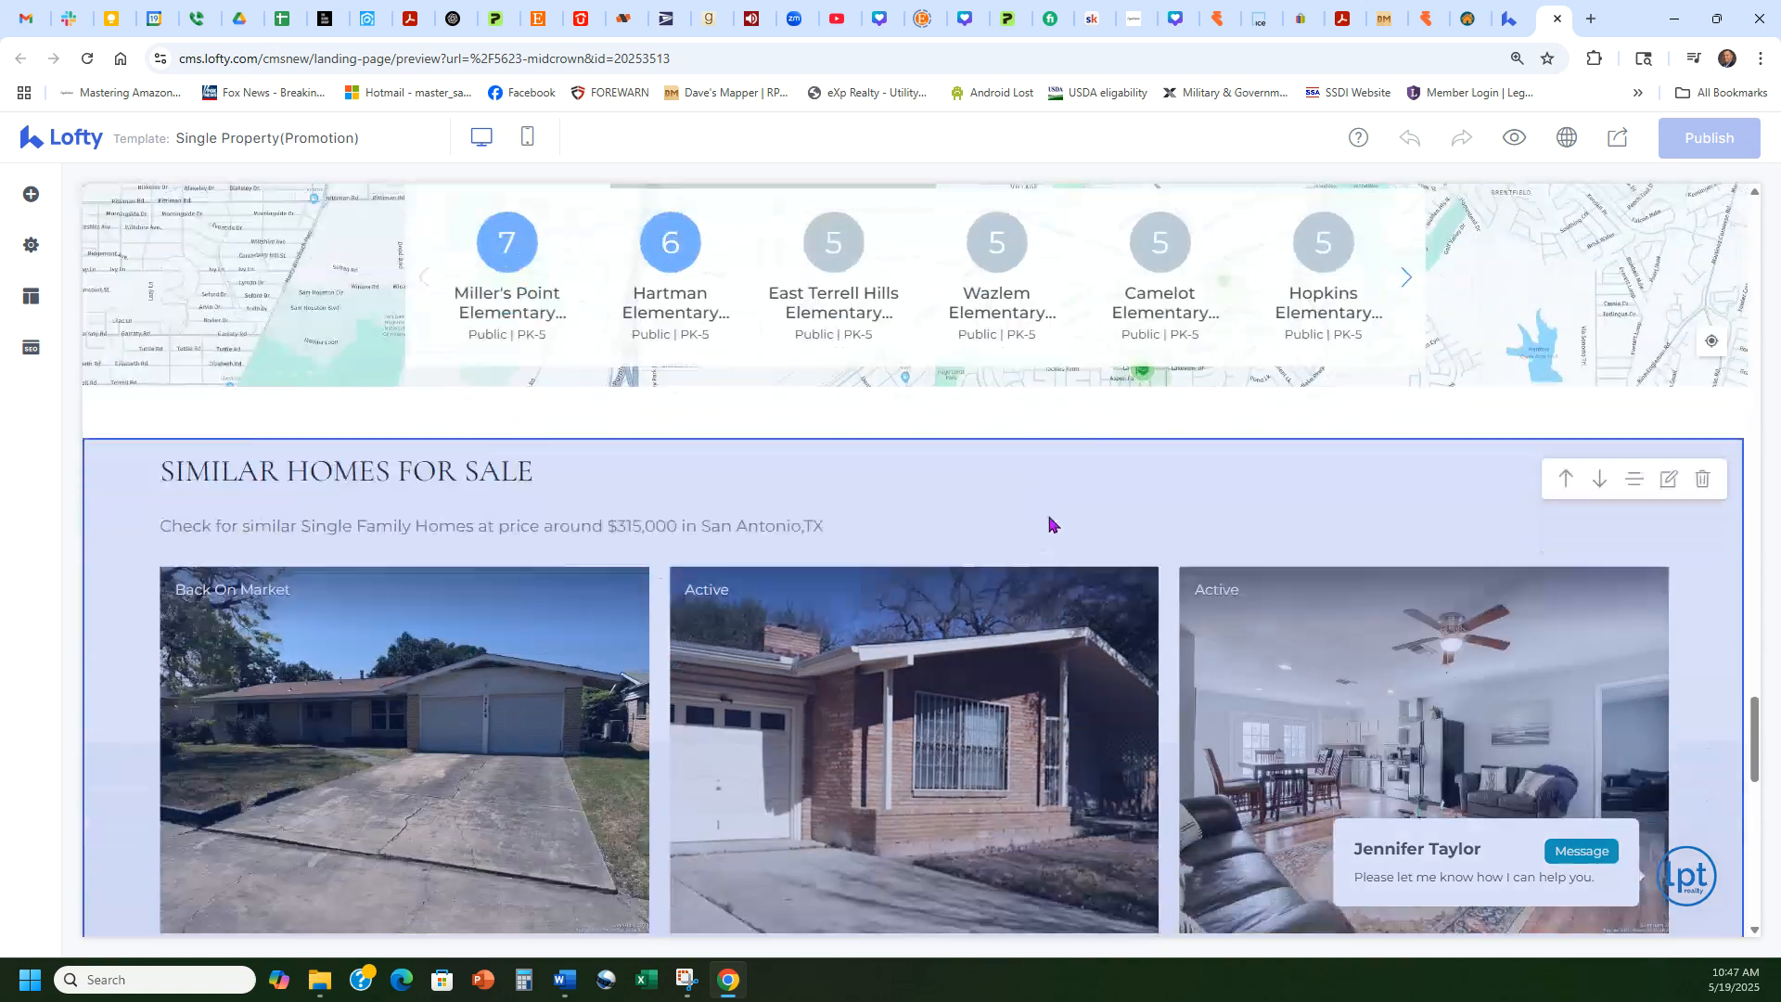
pyautogui.scroll(-9, 690, 521)
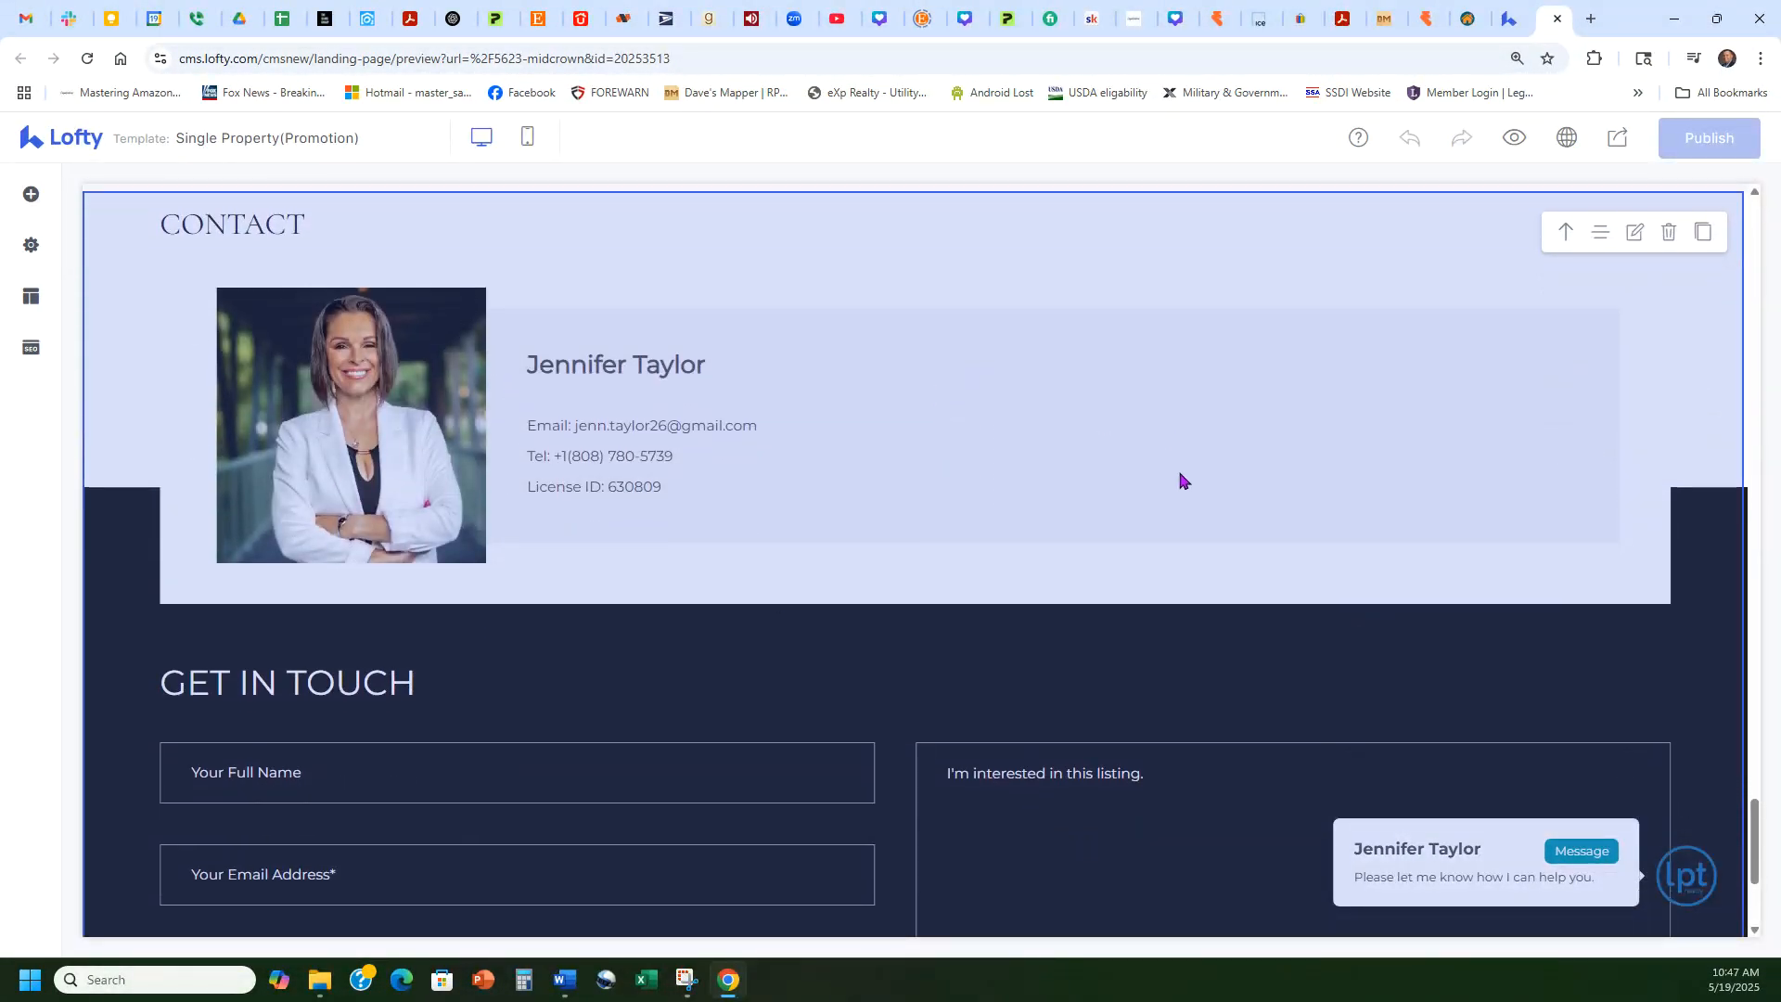
pyautogui.scroll(-3, 1177, 474)
pyautogui.moveTo(1766, 863); pyautogui.dragTo(1754, 213)
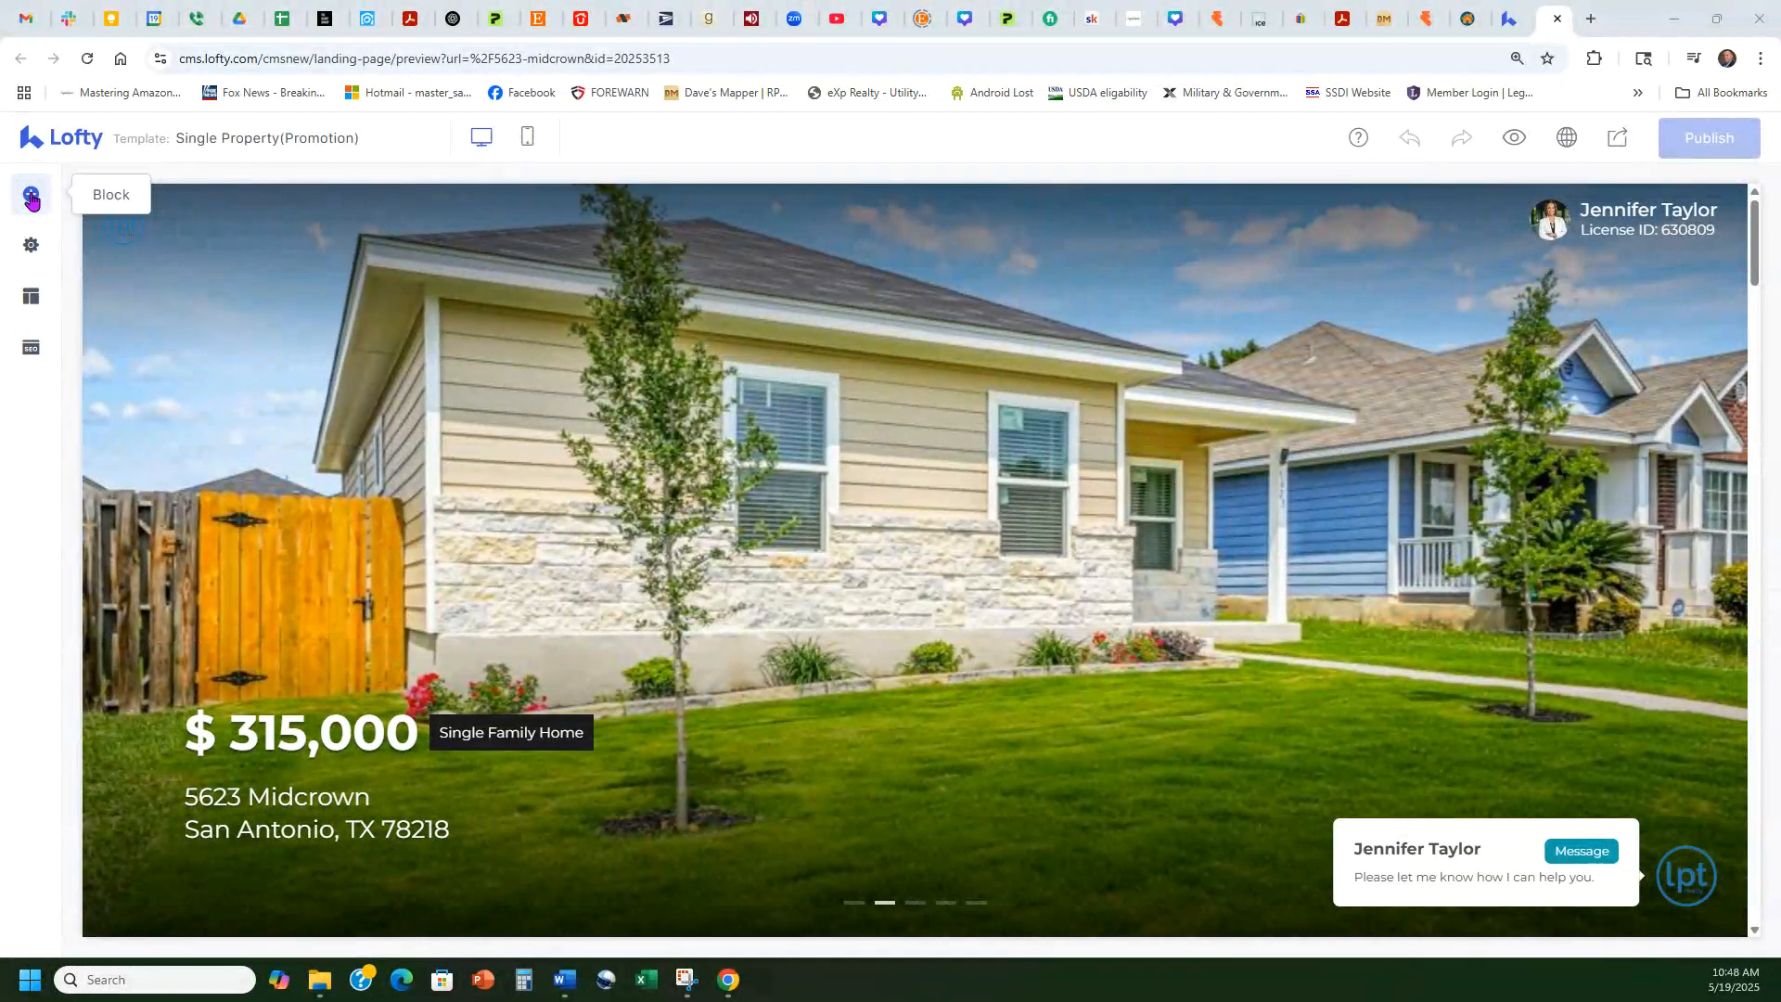
# Step: Open the page settings and review the Pop-up Content and Basic Info tabs
pyautogui.click(37, 211)
pyautogui.click(31, 245)
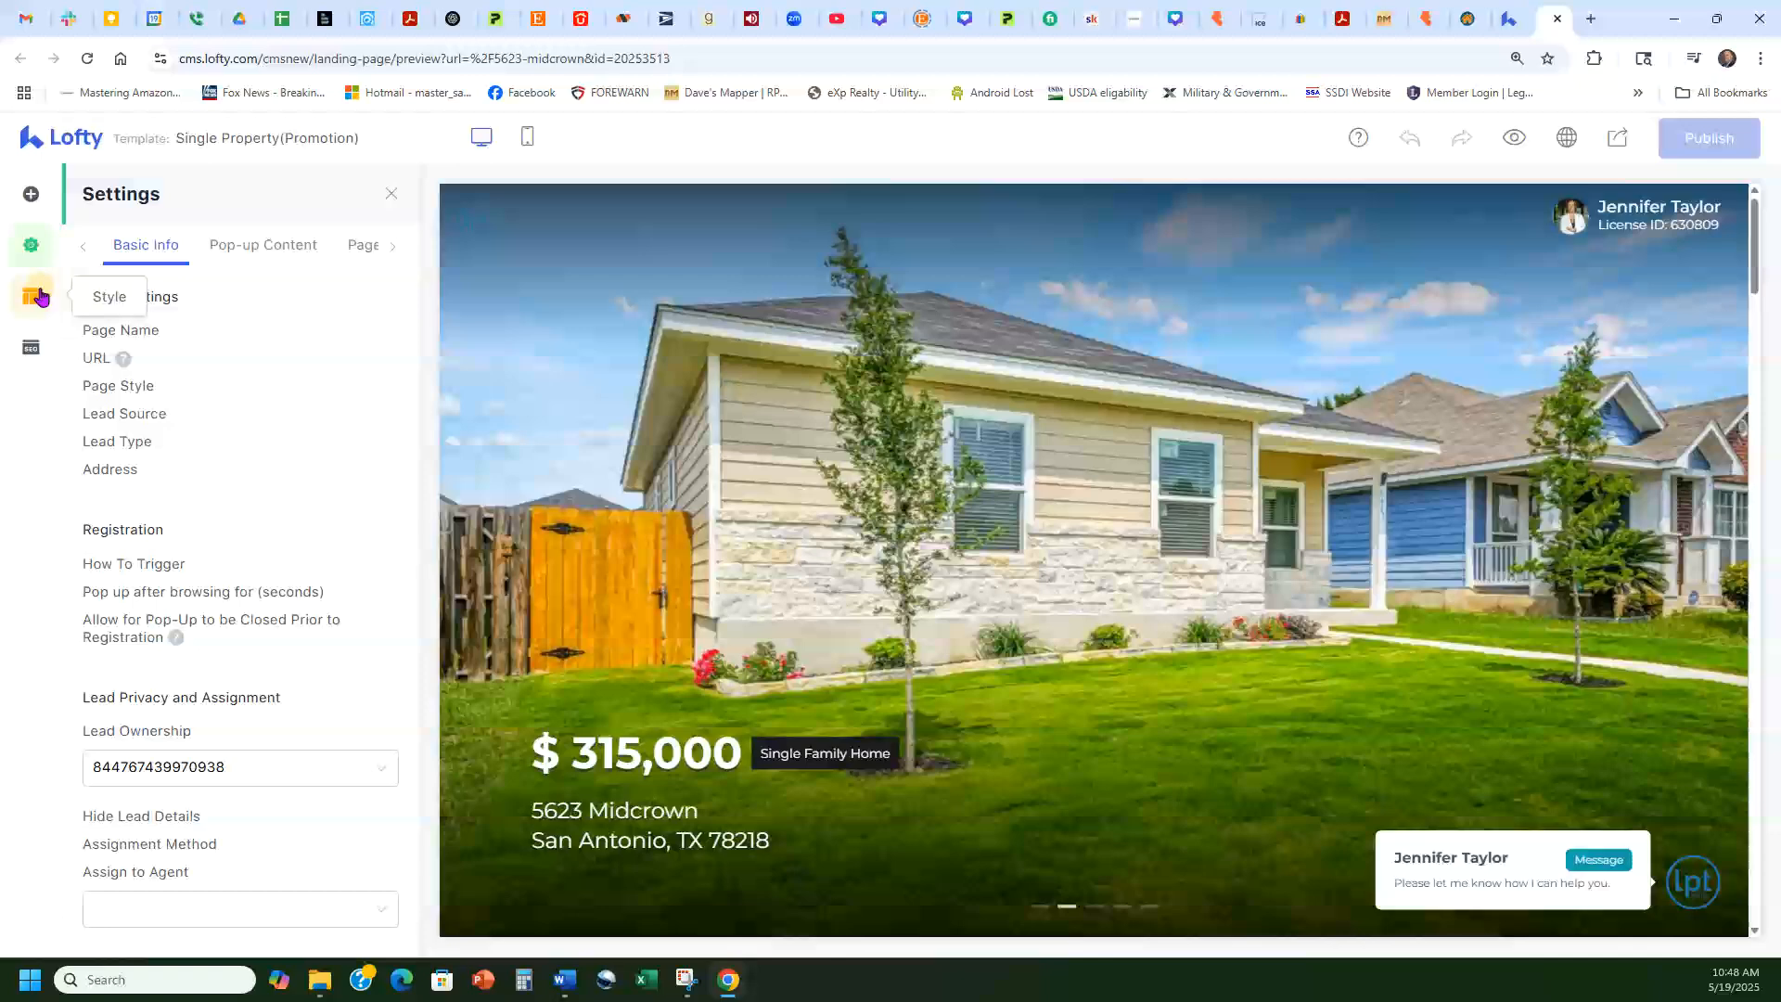
pyautogui.click(30, 297)
pyautogui.click(31, 348)
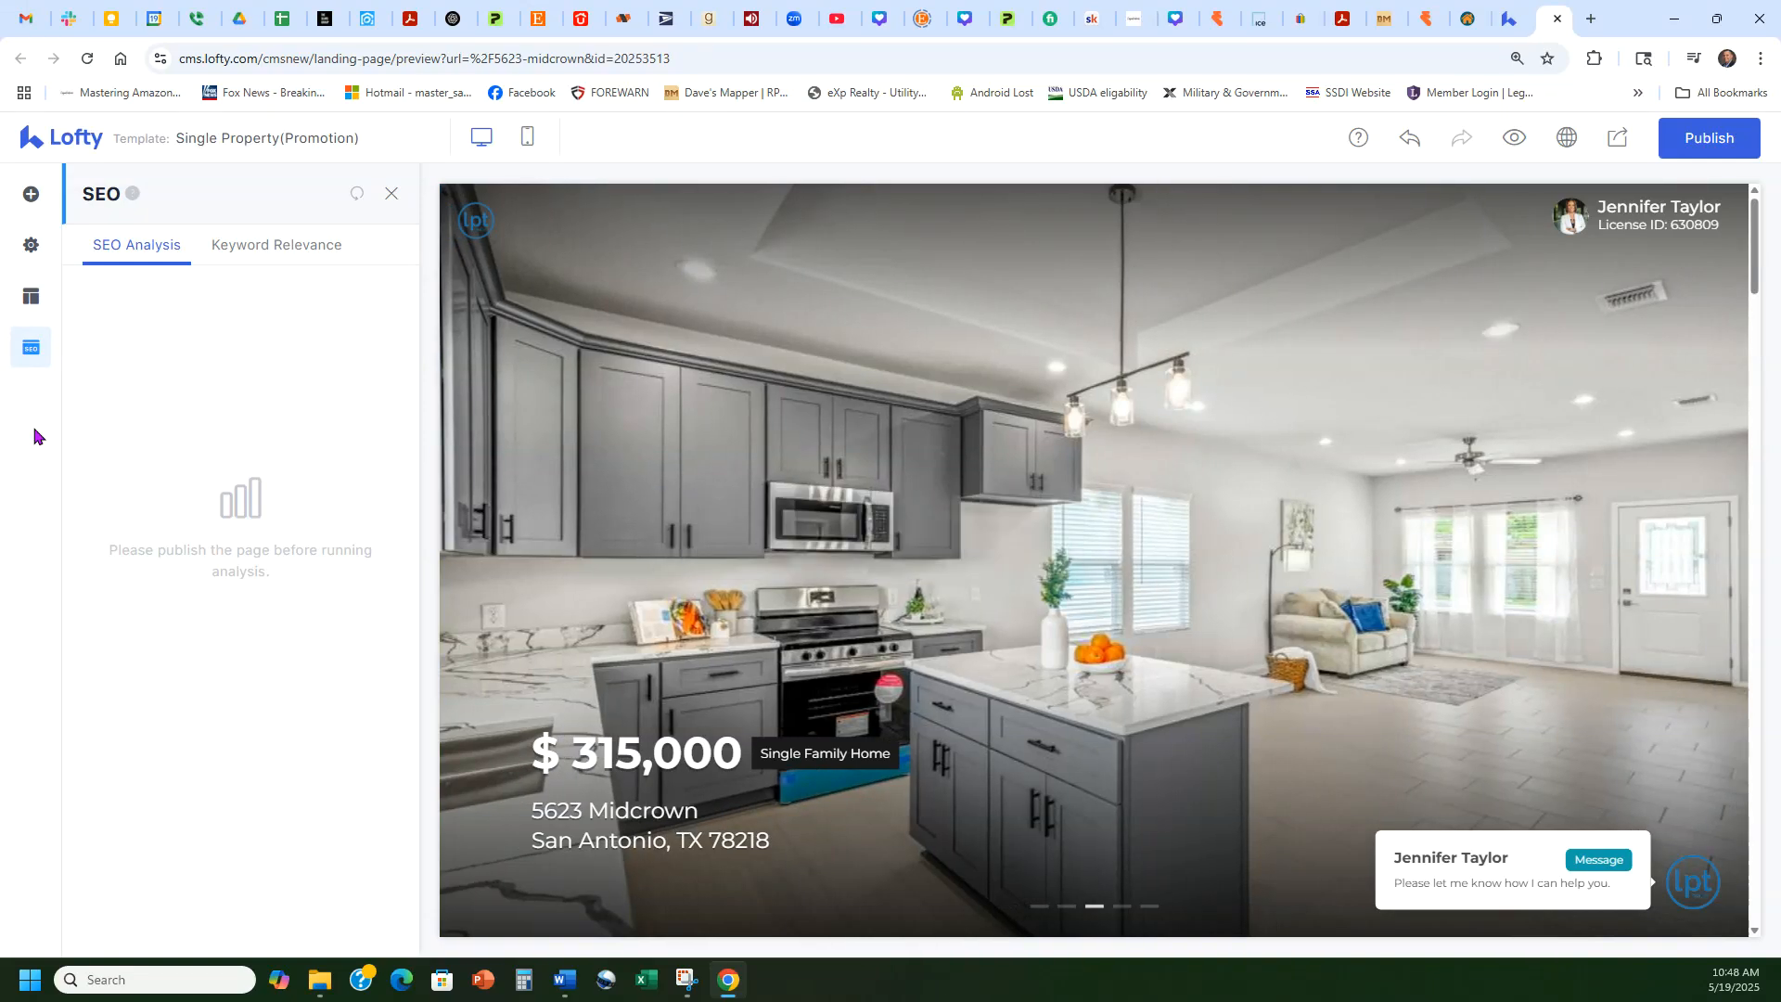
pyautogui.click(31, 244)
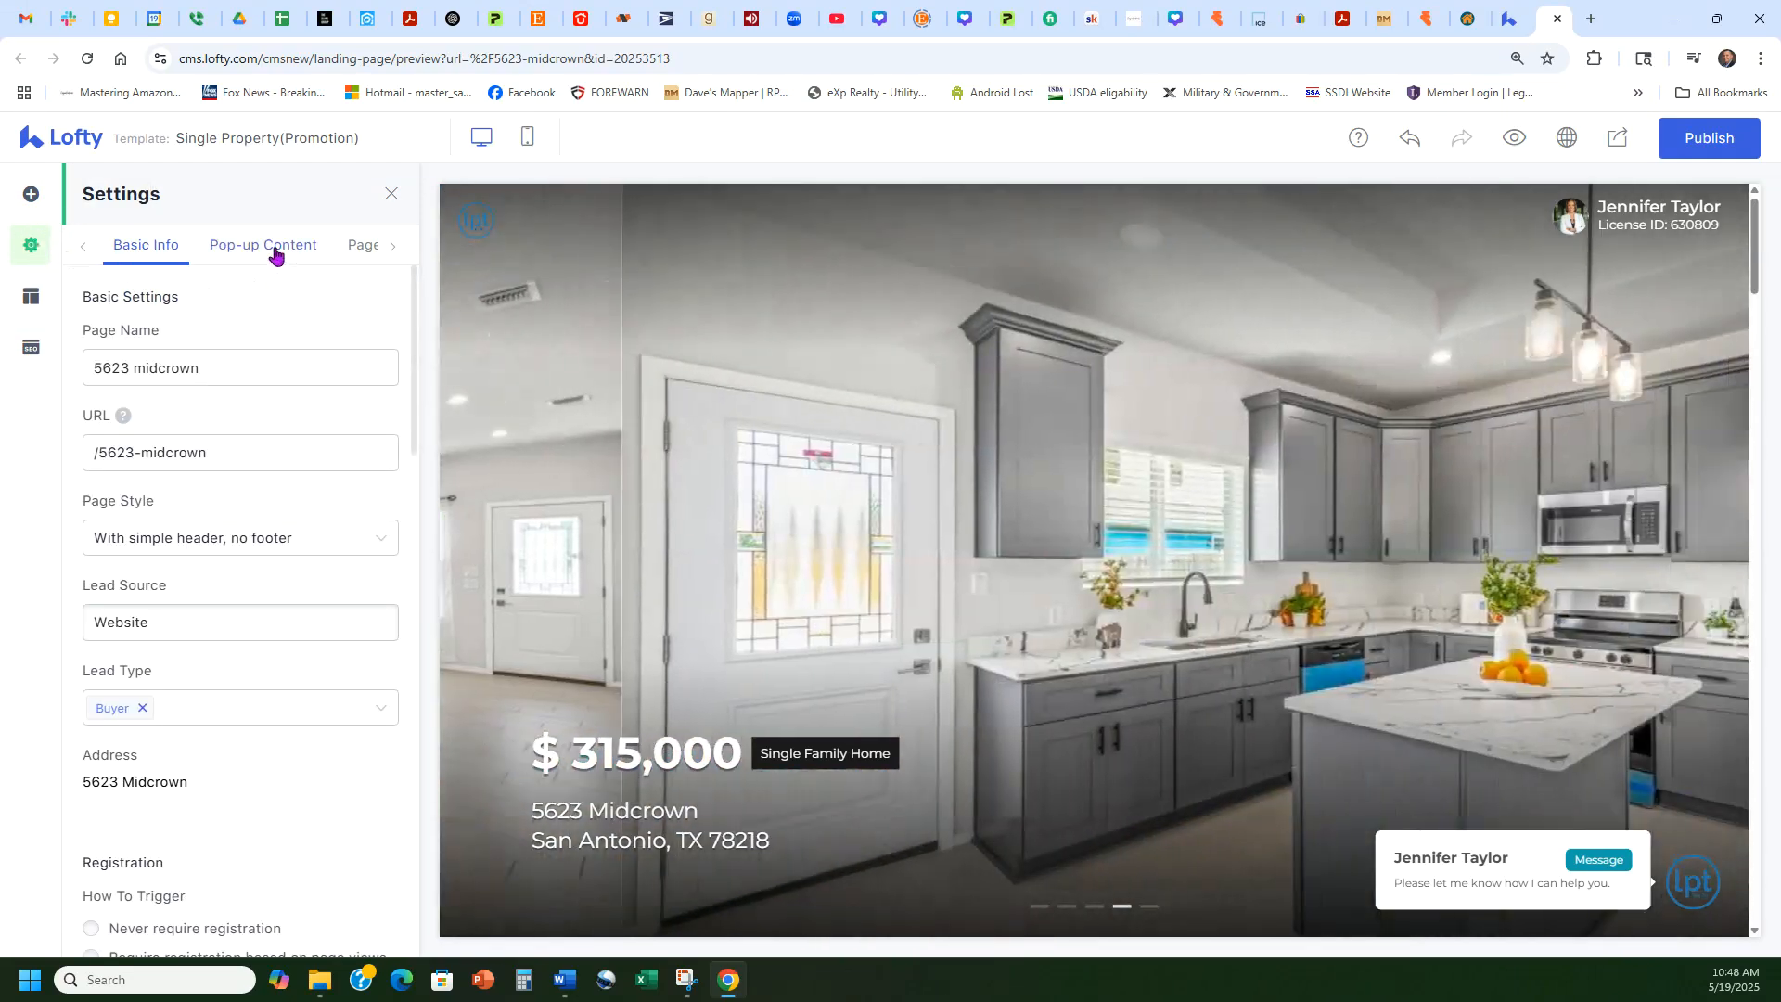
pyautogui.click(271, 246)
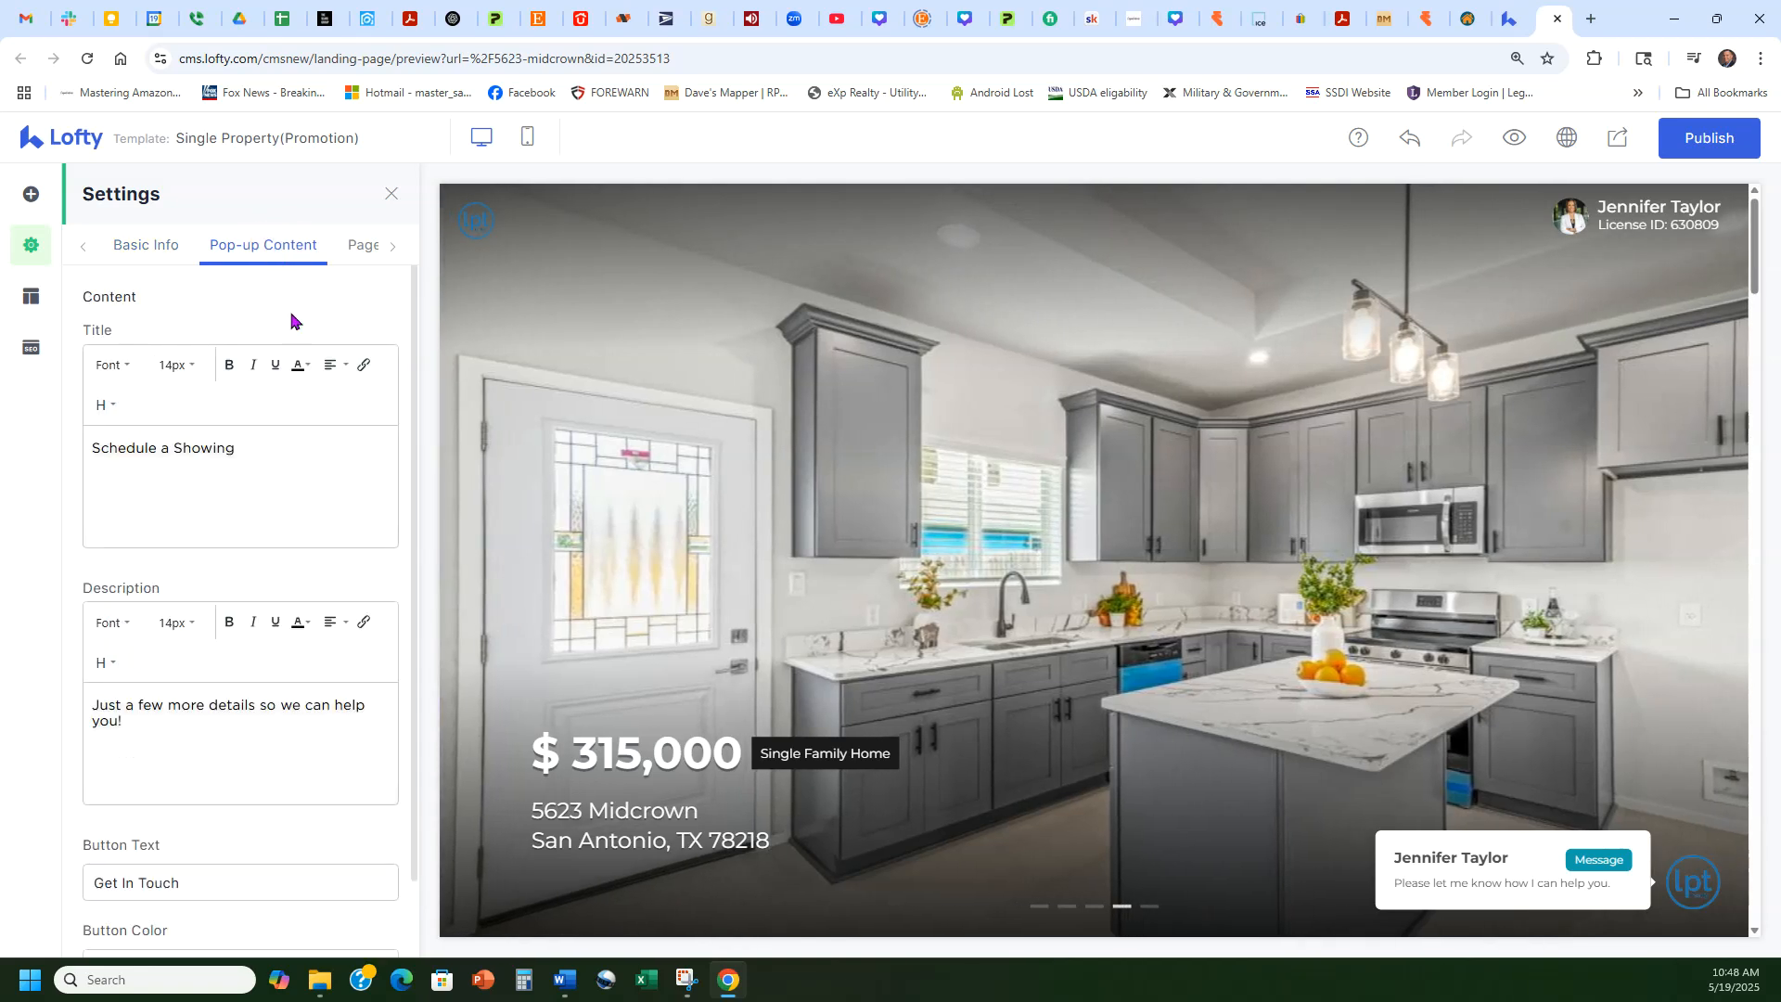
pyautogui.scroll(-2, 297, 405)
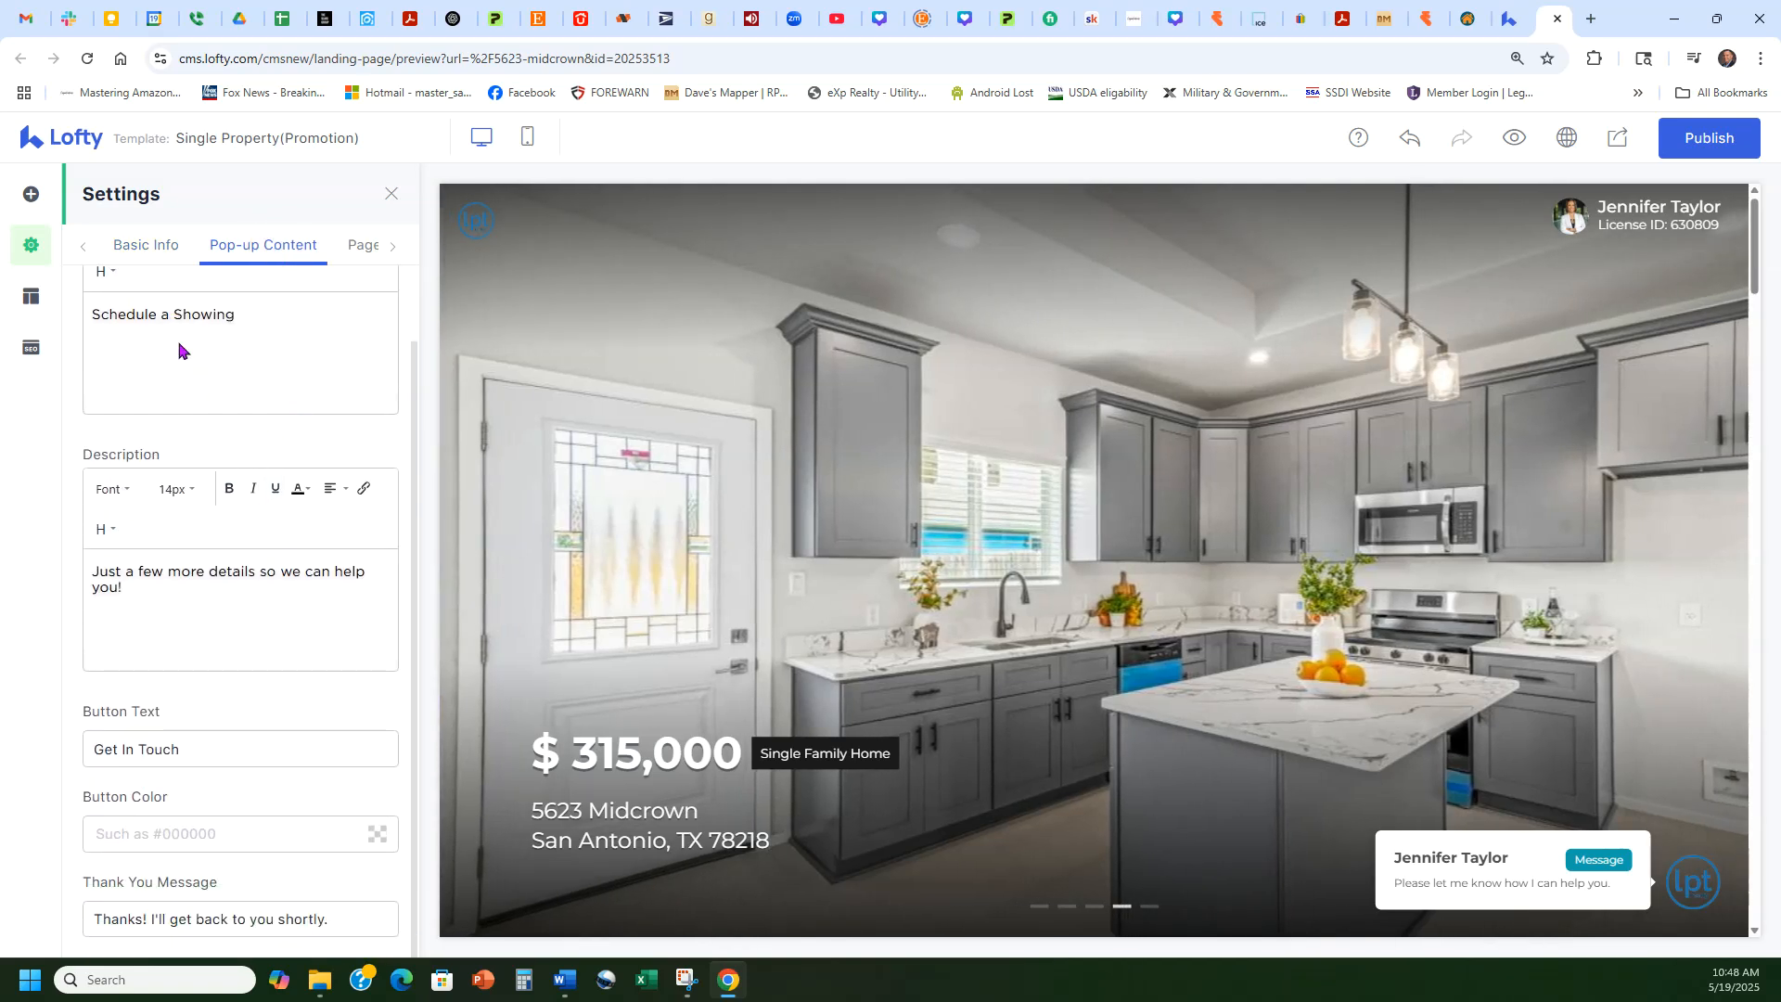
pyautogui.scroll(3, 270, 477)
pyautogui.click(148, 245)
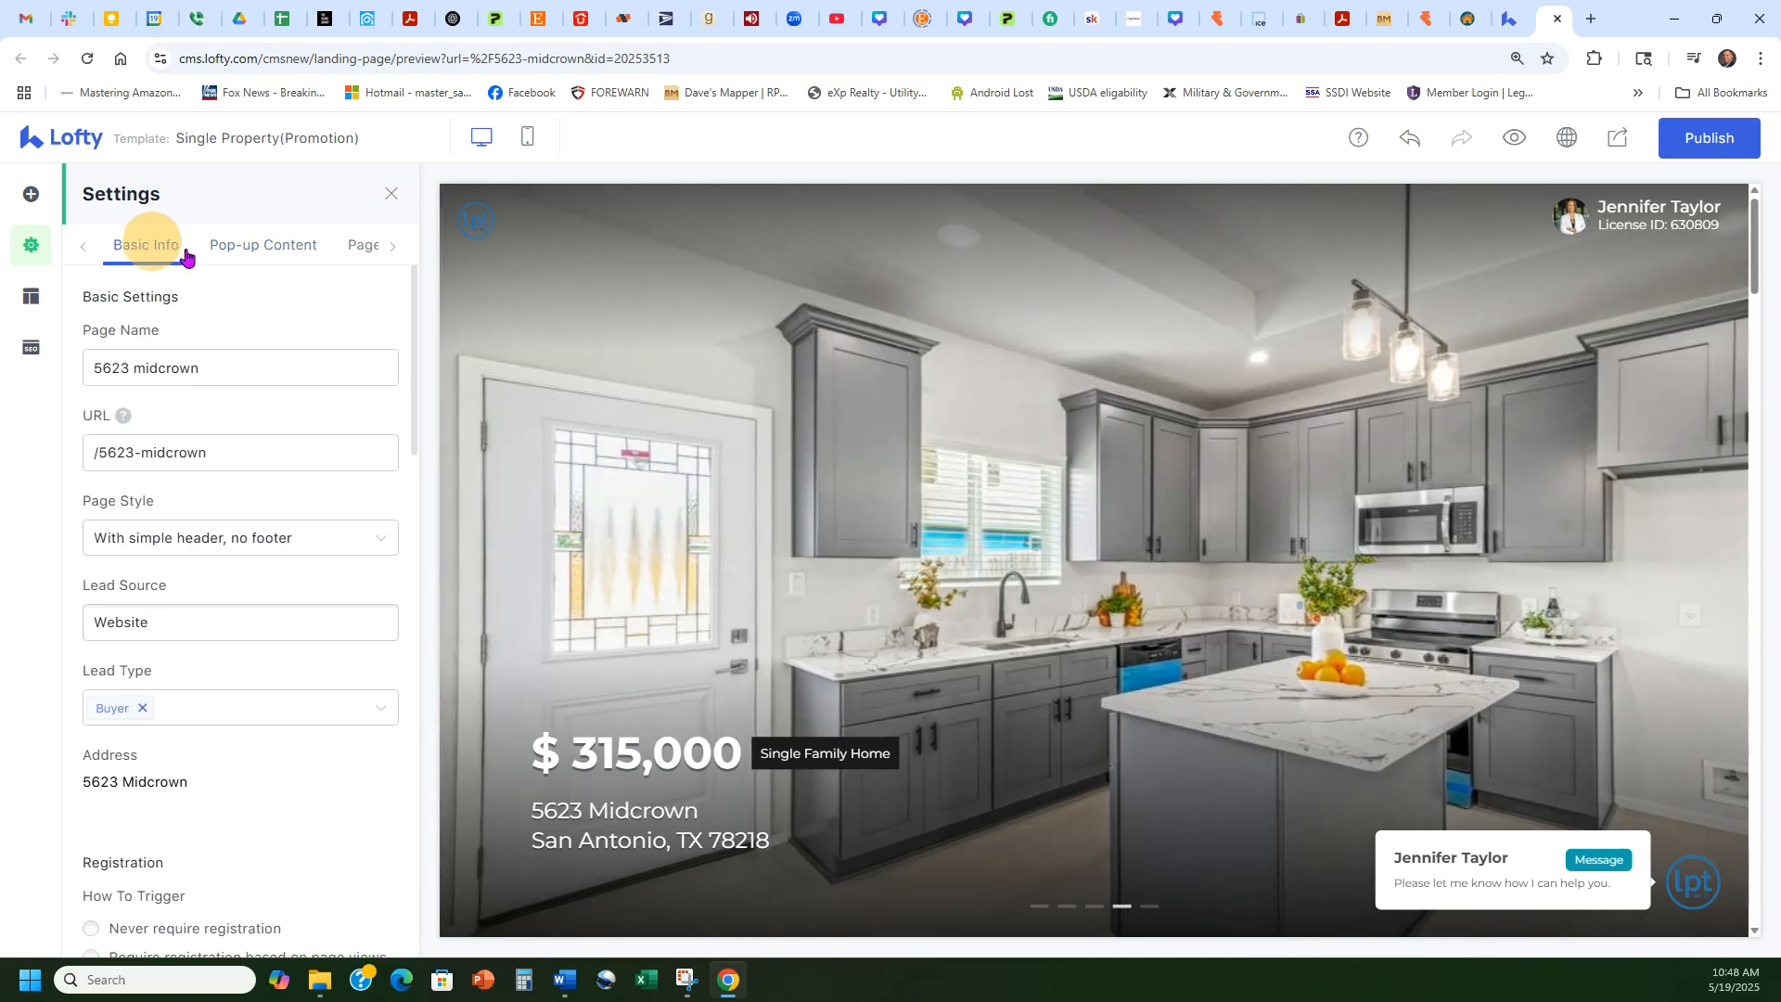
pyautogui.scroll(-5, 259, 700)
pyautogui.scroll(4, 274, 582)
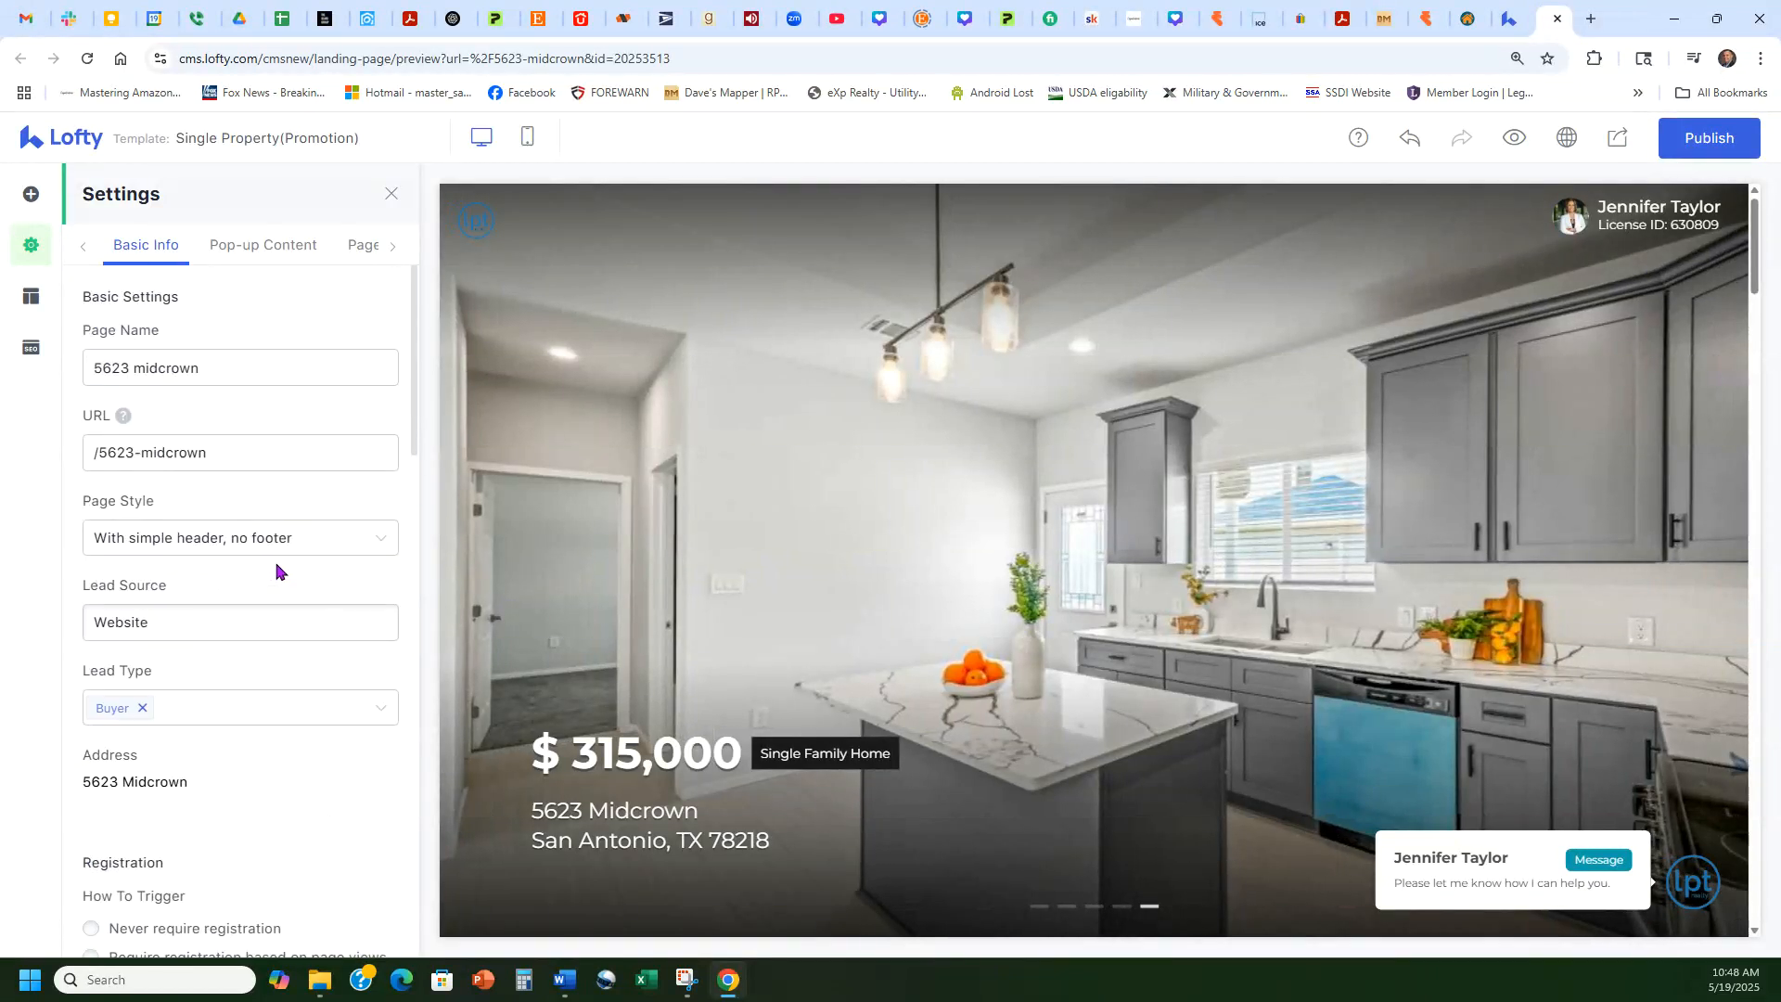
# Step: Review the Page Tracking fields for Google Analytics Account and Facebook Pixel ID
pyautogui.click(364, 245)
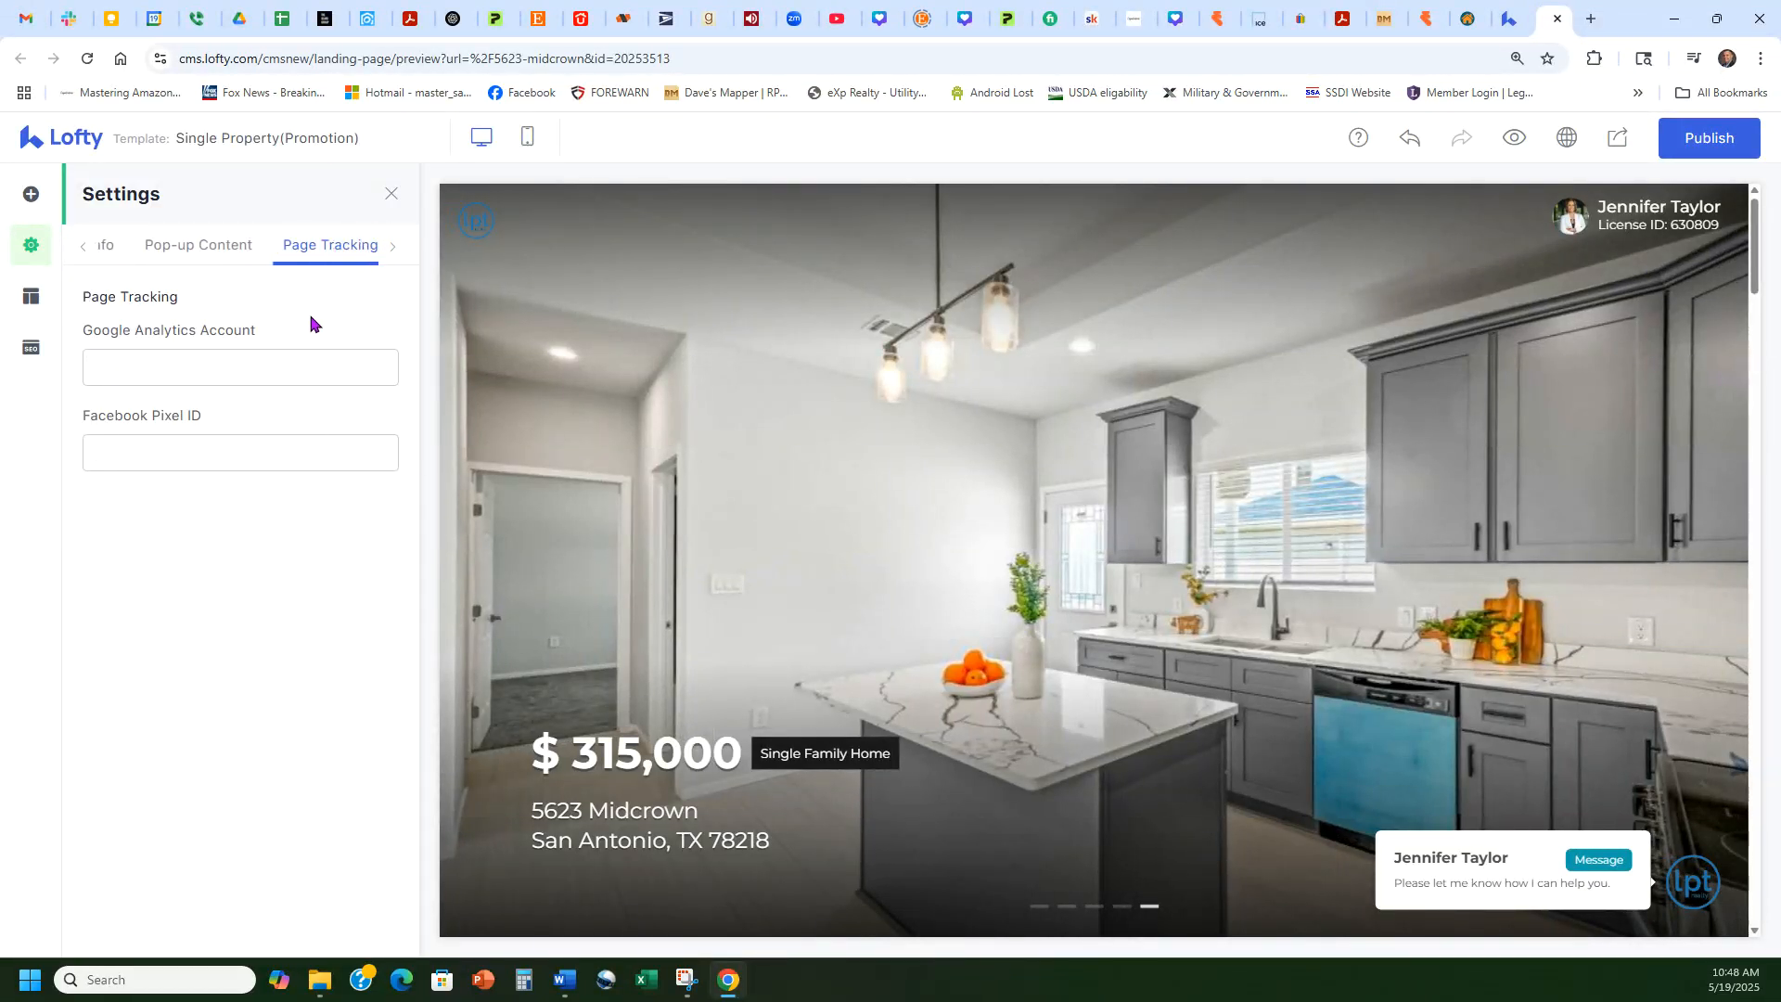
pyautogui.moveTo(270, 330); pyautogui.dragTo(84, 331)
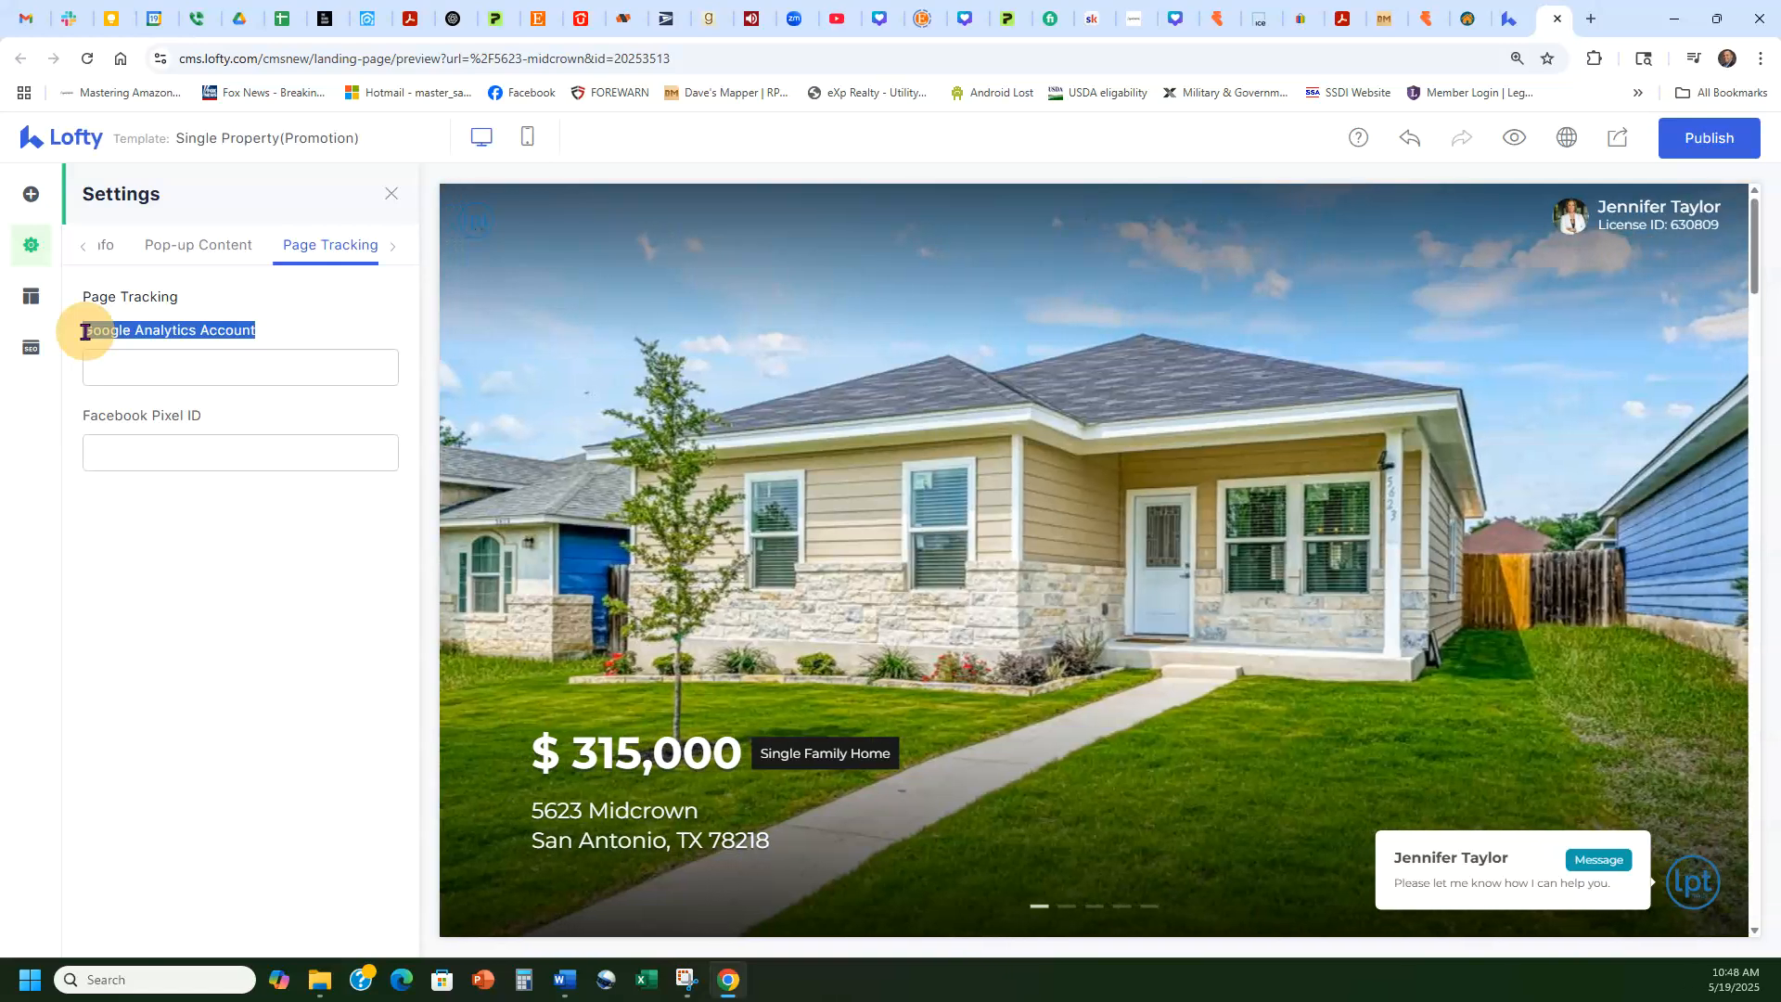
pyautogui.click(270, 334)
pyautogui.moveTo(227, 425); pyautogui.dragTo(82, 427)
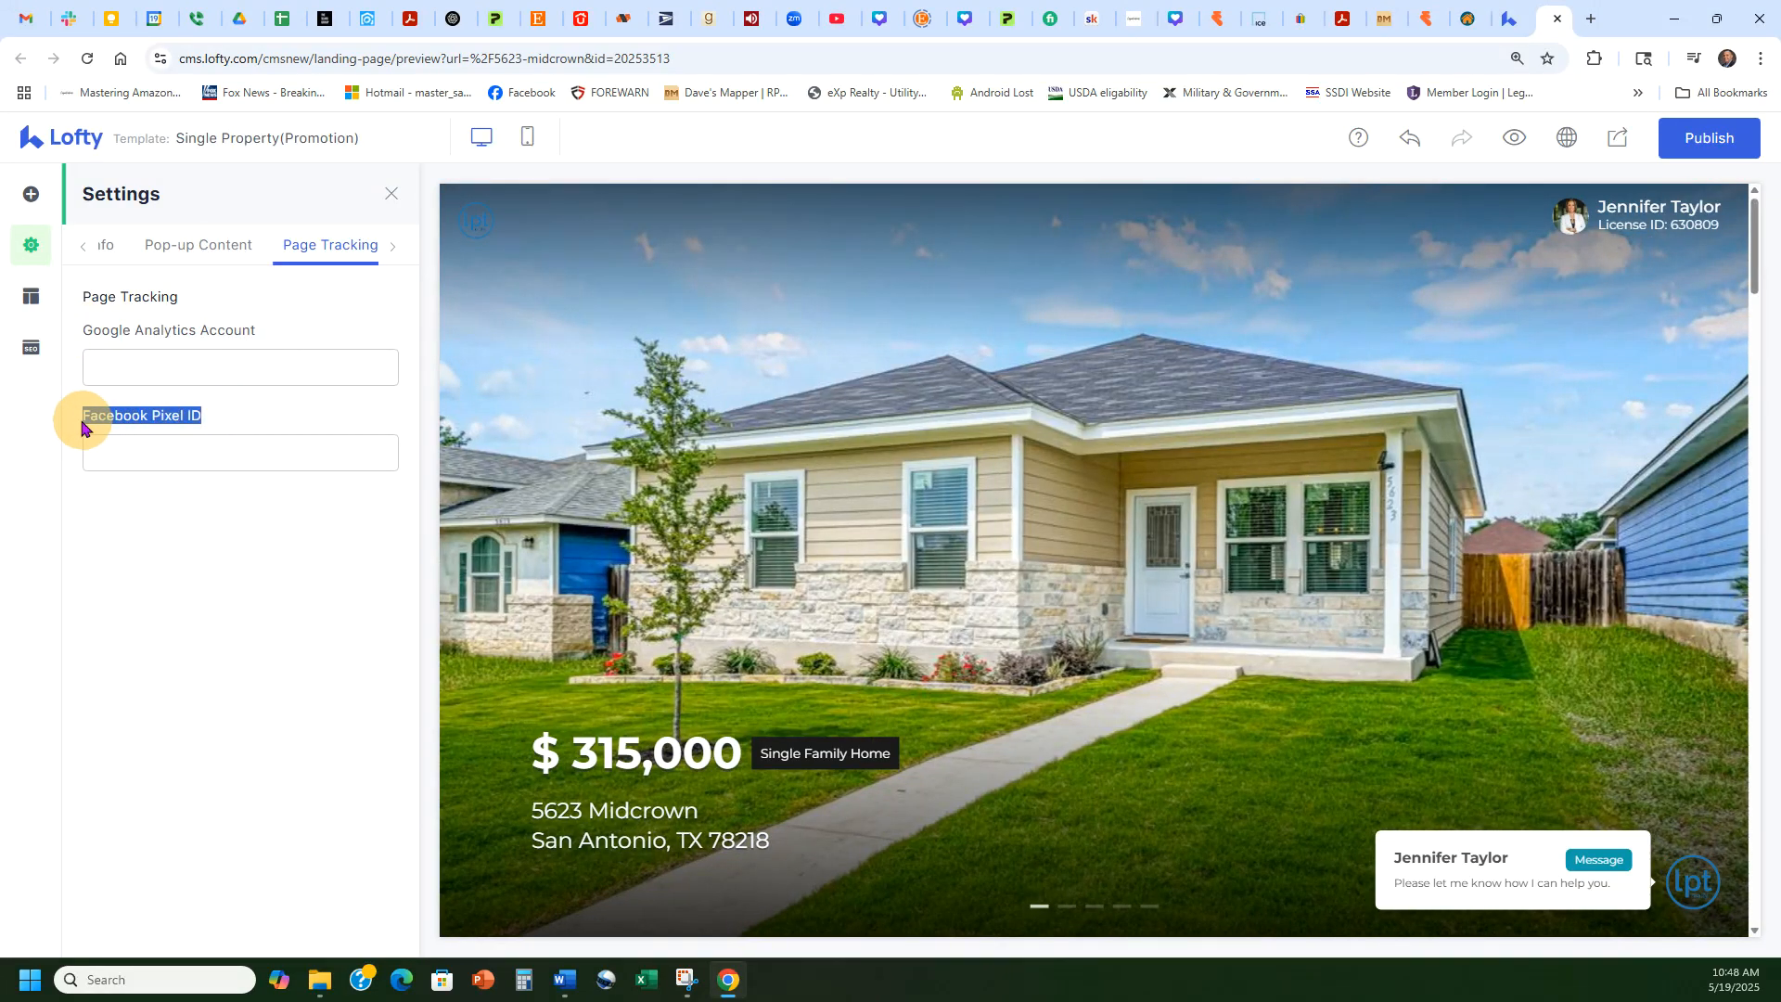
pyautogui.click(262, 414)
pyautogui.click(265, 363)
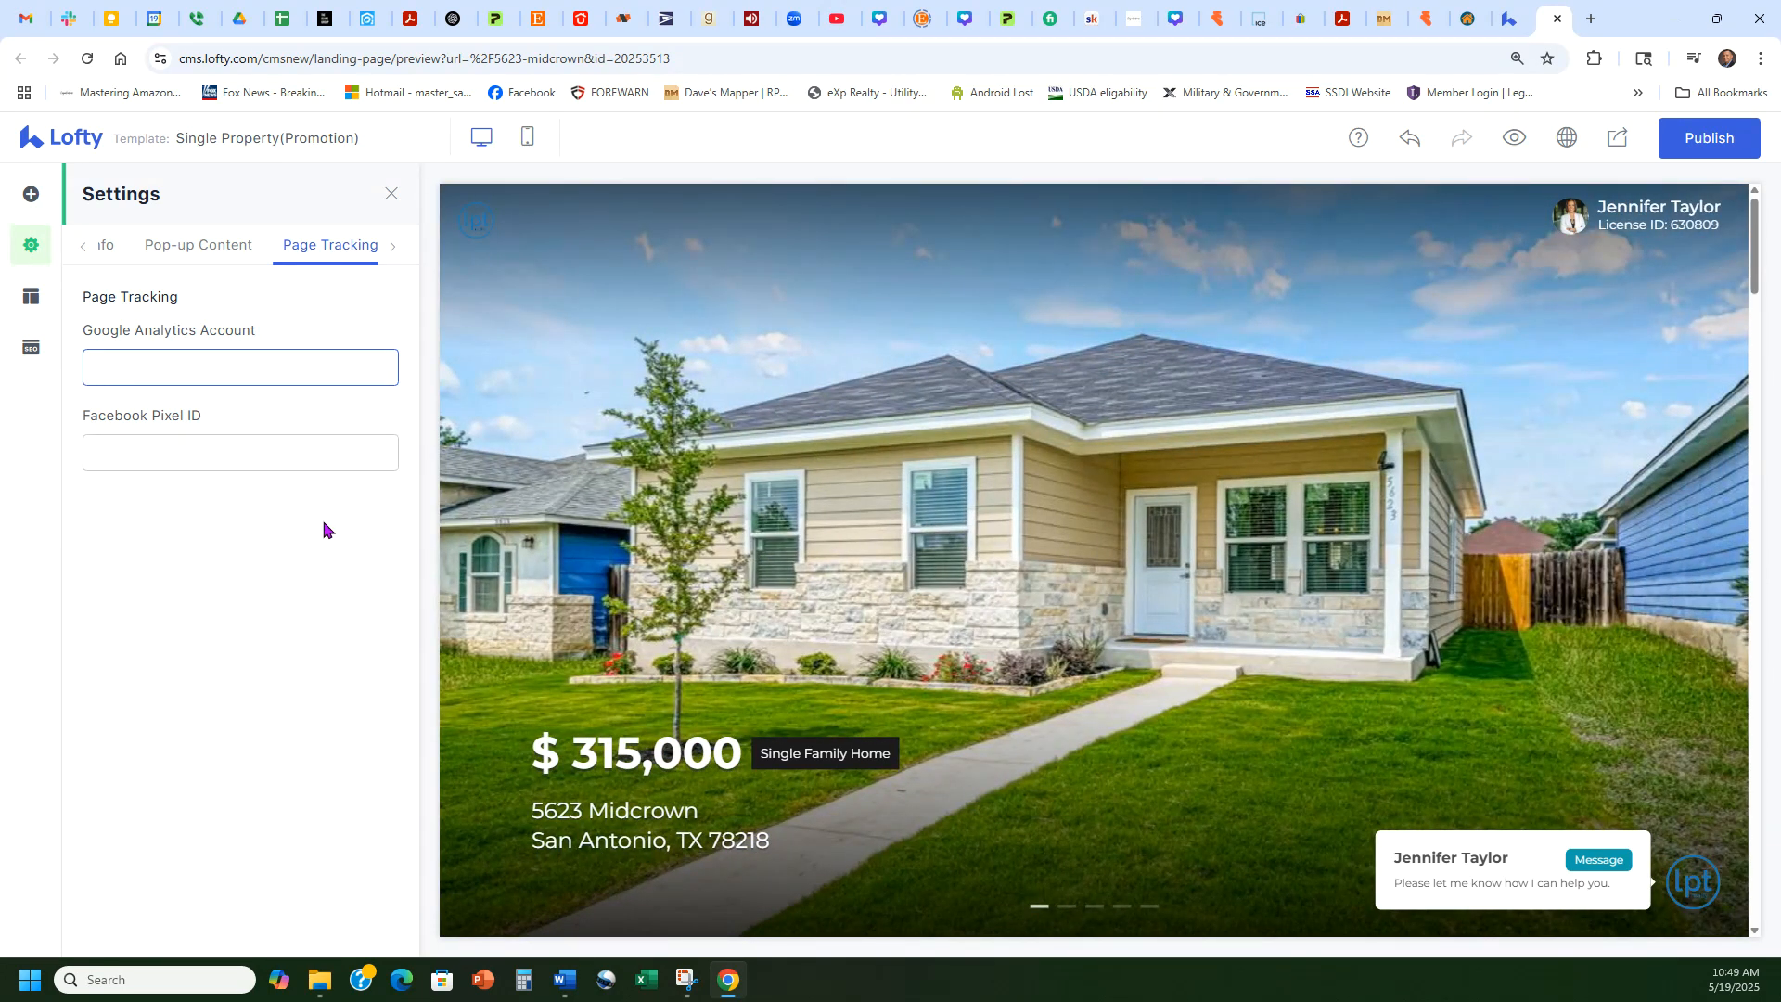
# Step: Show the Style theme settings: title size 34, text #191919, button #d23333
pyautogui.click(28, 297)
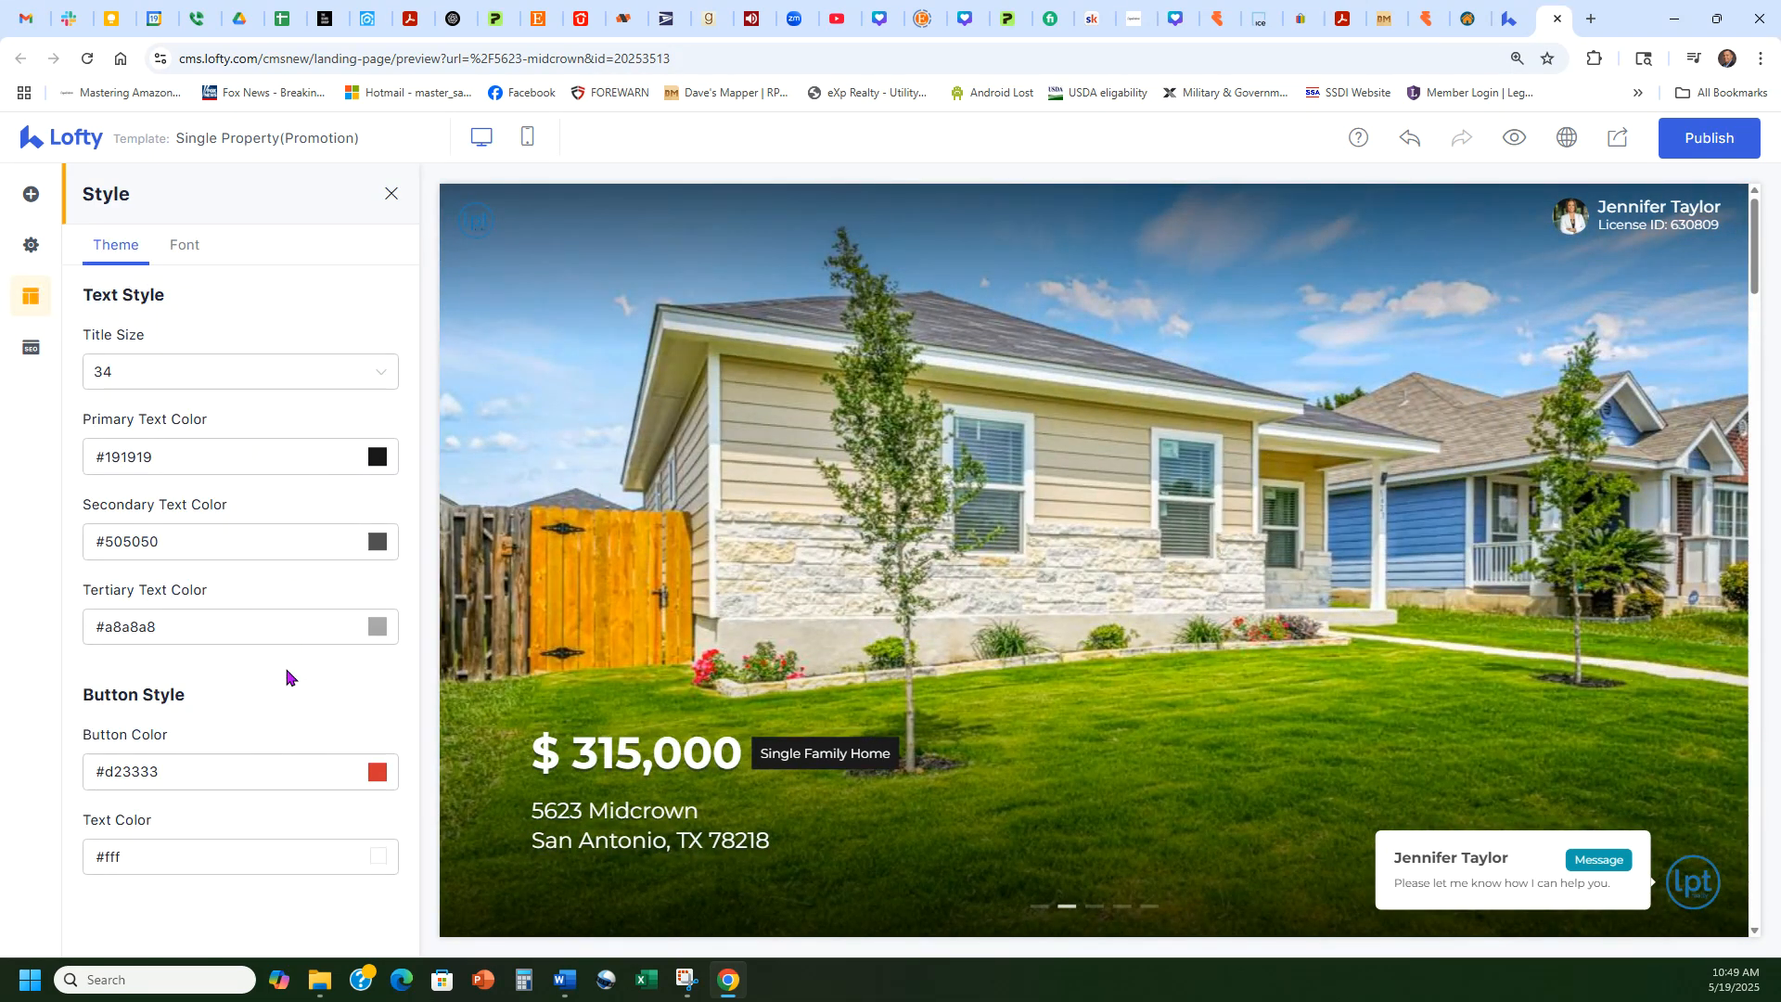
pyautogui.scroll(-4, 595, 519)
pyautogui.scroll(4, 596, 518)
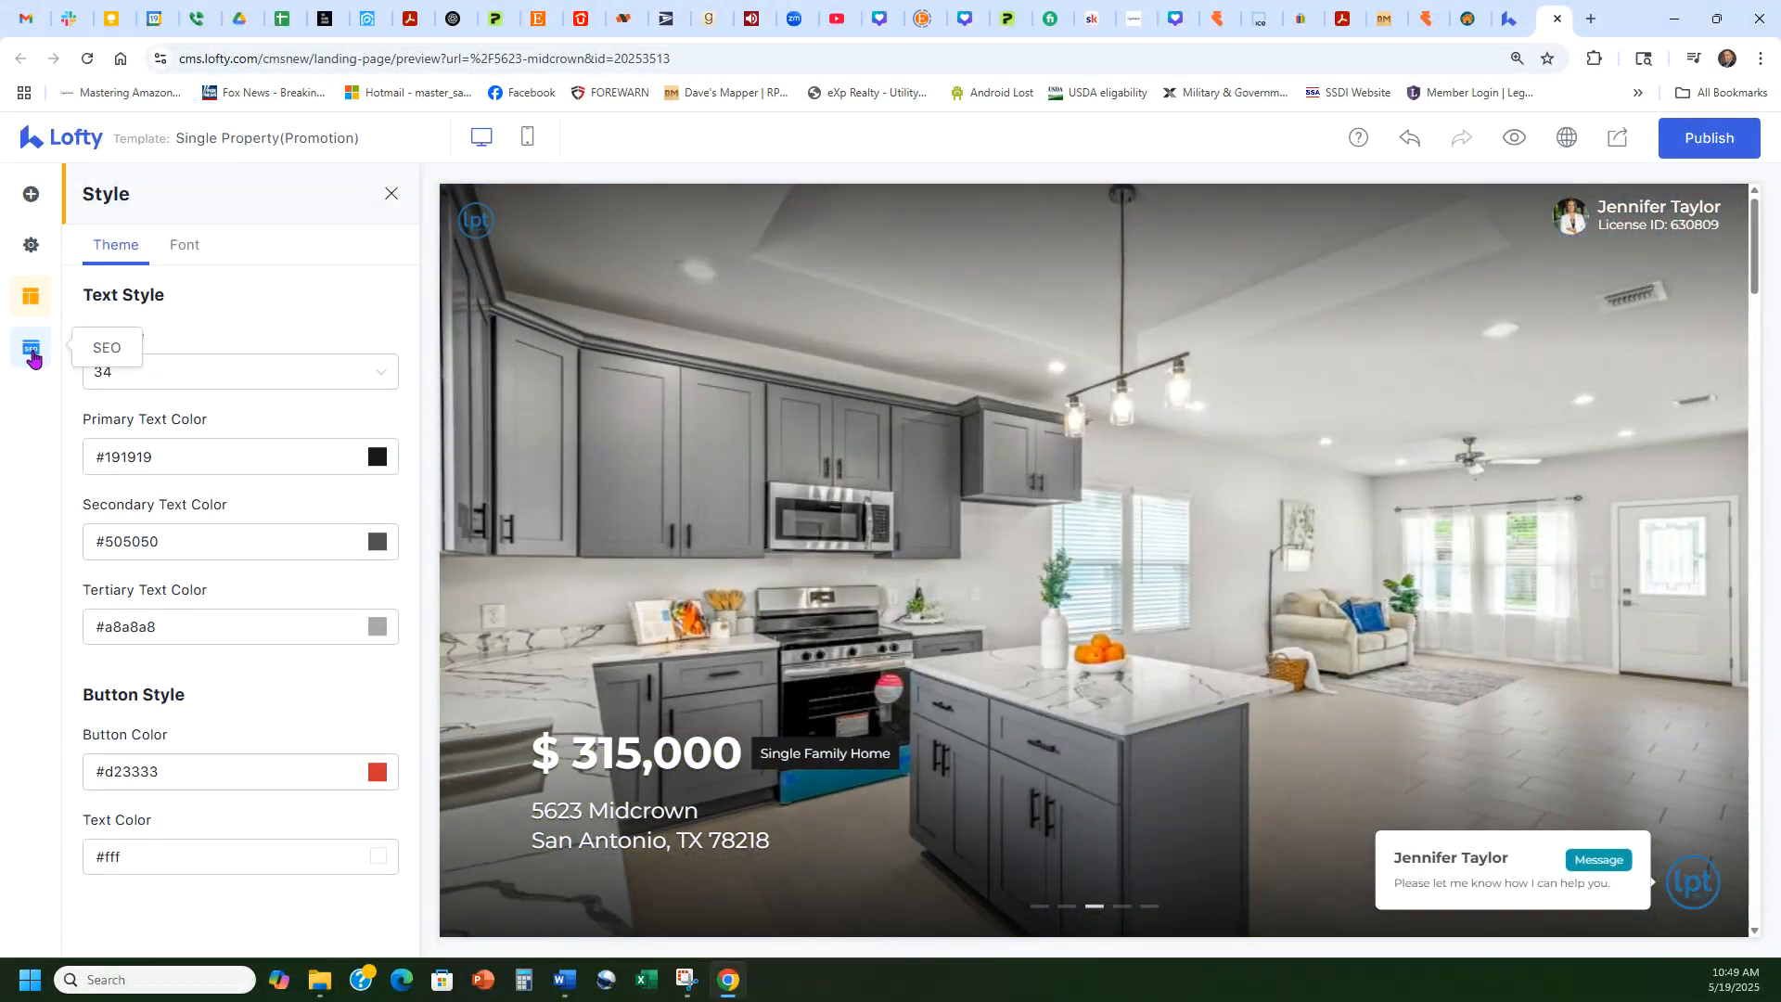
# Step: Enter keywords 'Homes for sale in San Antonio, homes for sale, homes for sale in 78218' and analyse
pyautogui.click(32, 358)
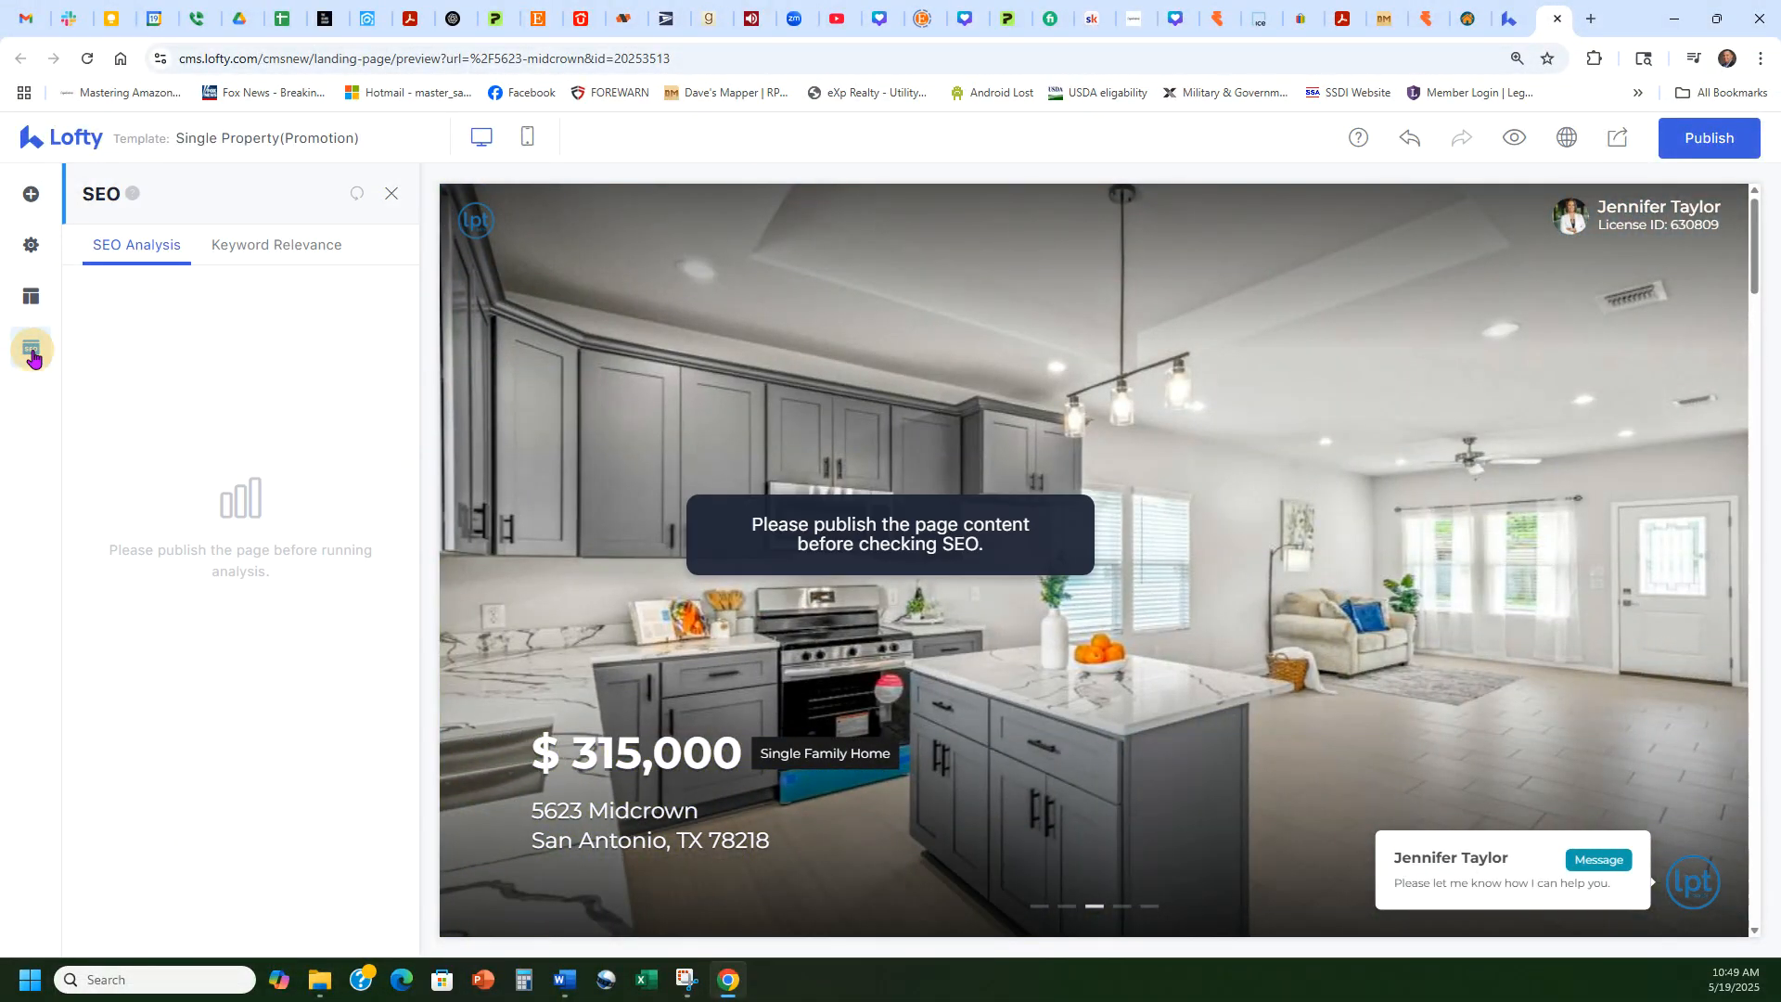
pyautogui.click(274, 248)
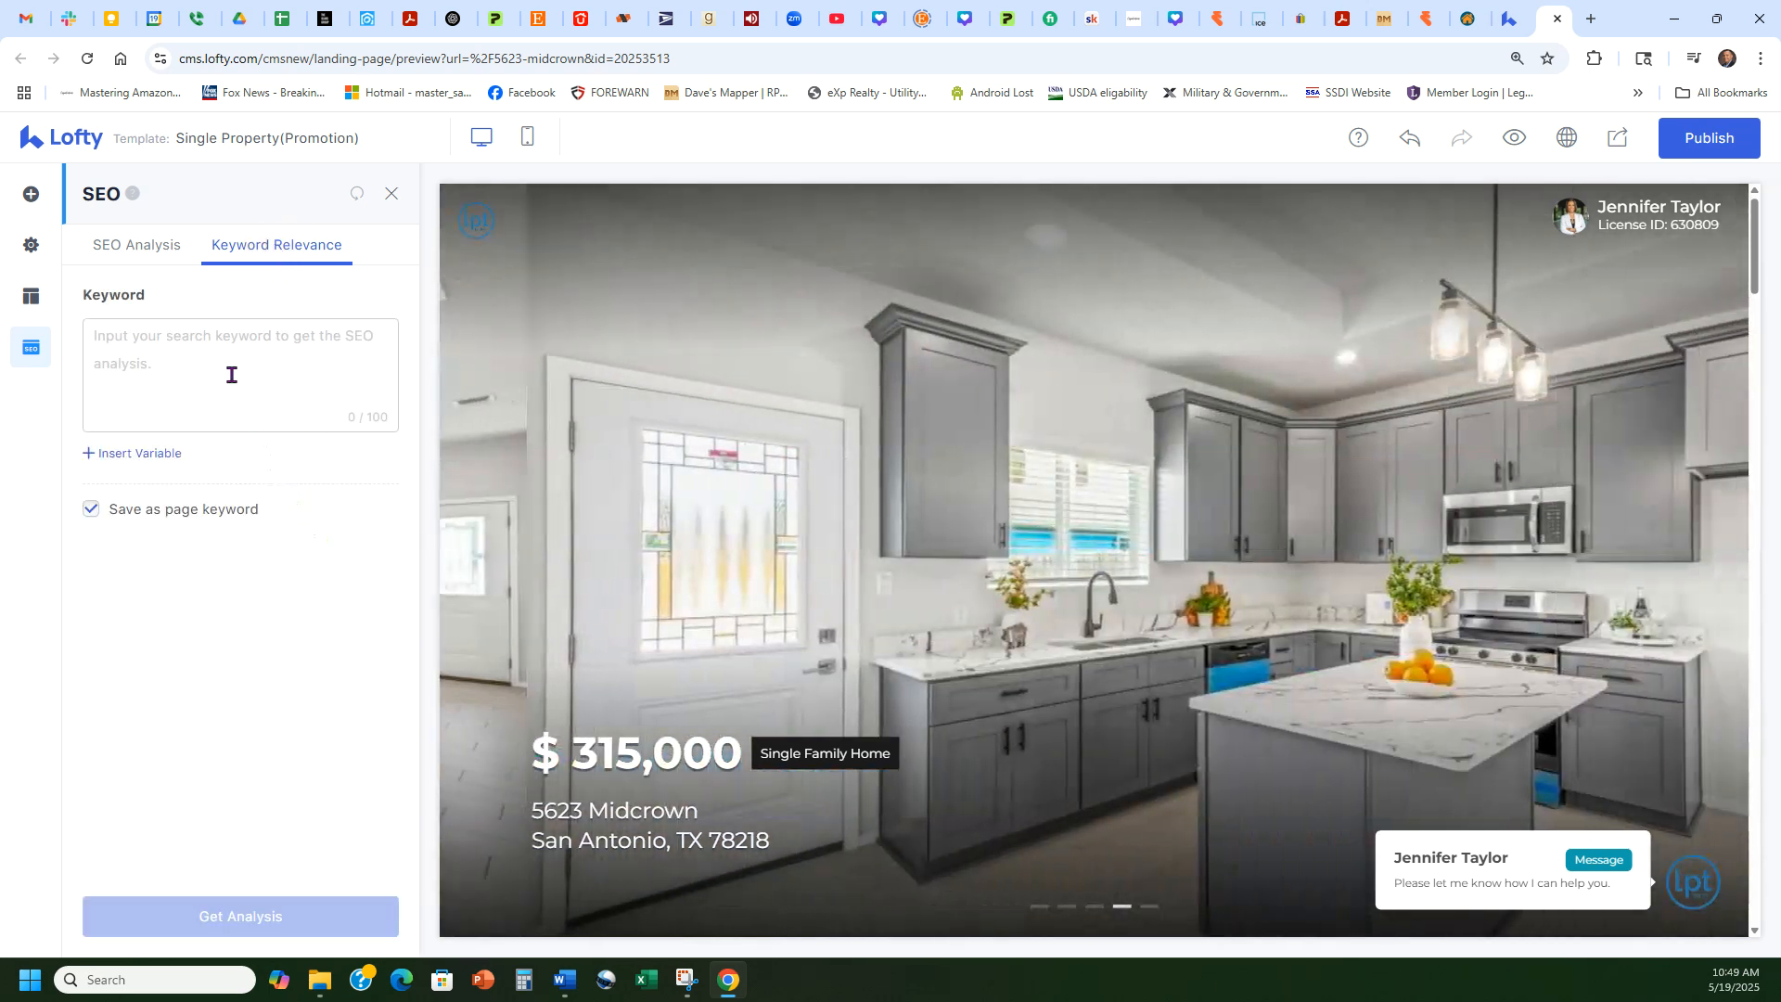
pyautogui.click(231, 375)
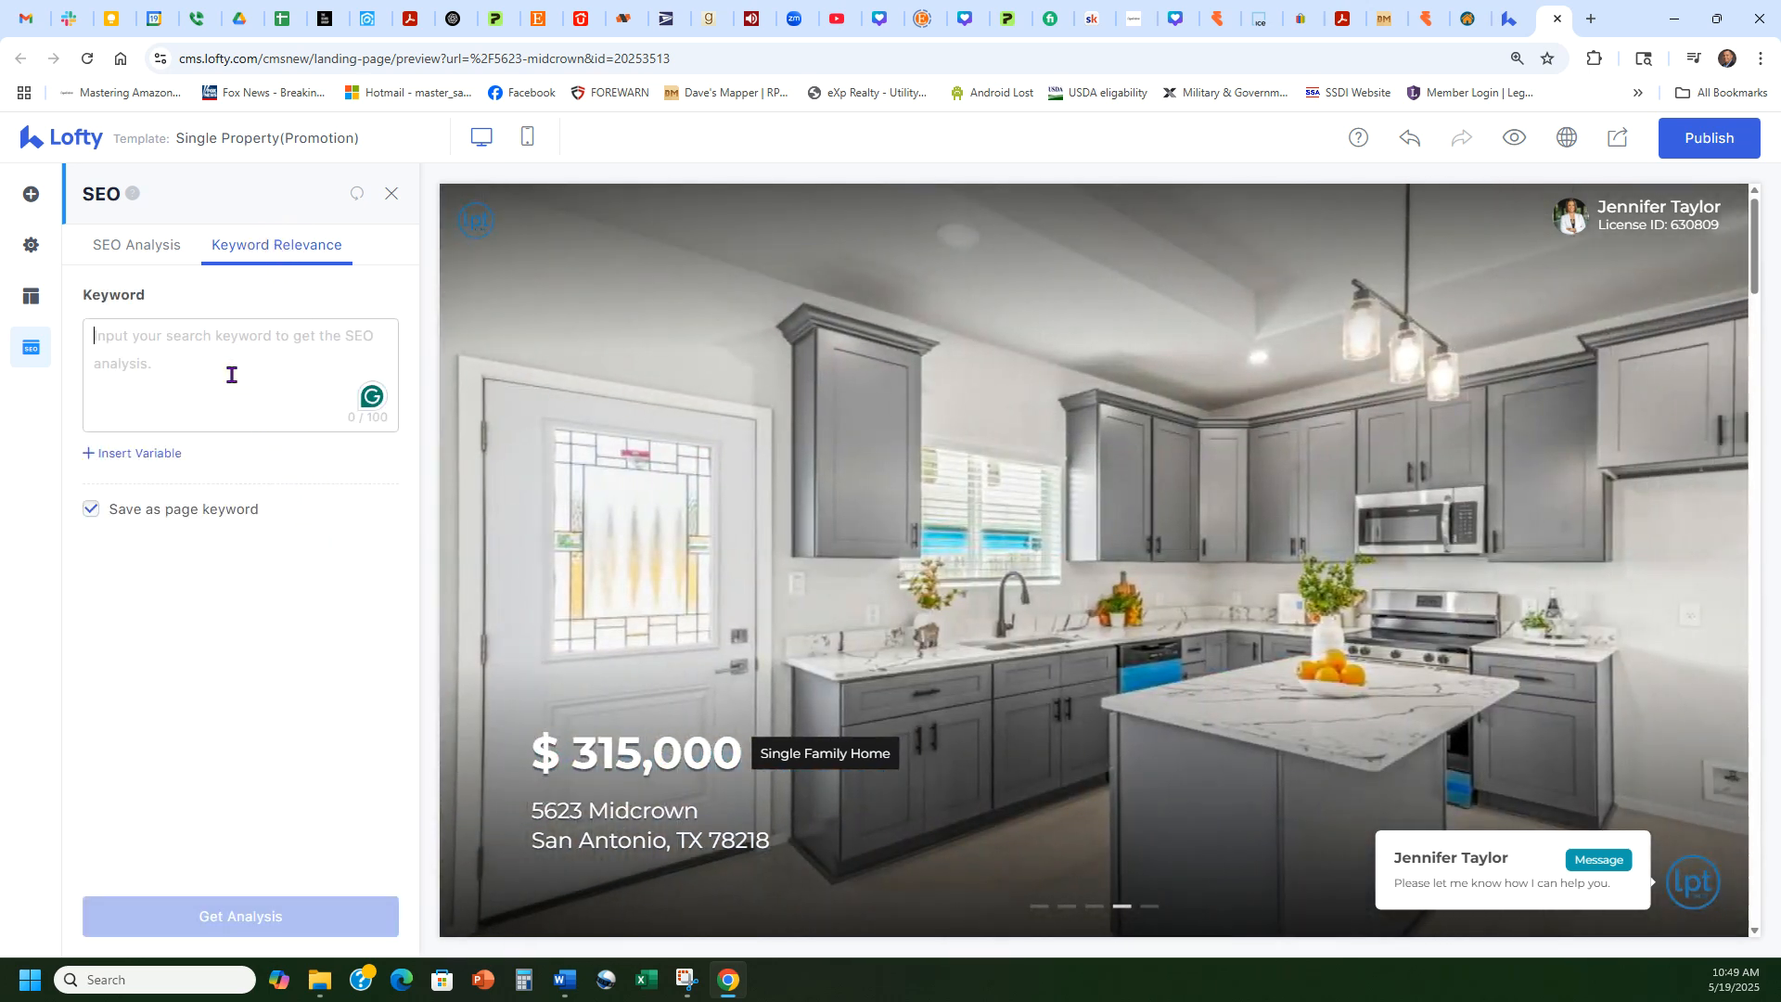
pyautogui.write('Homes for')
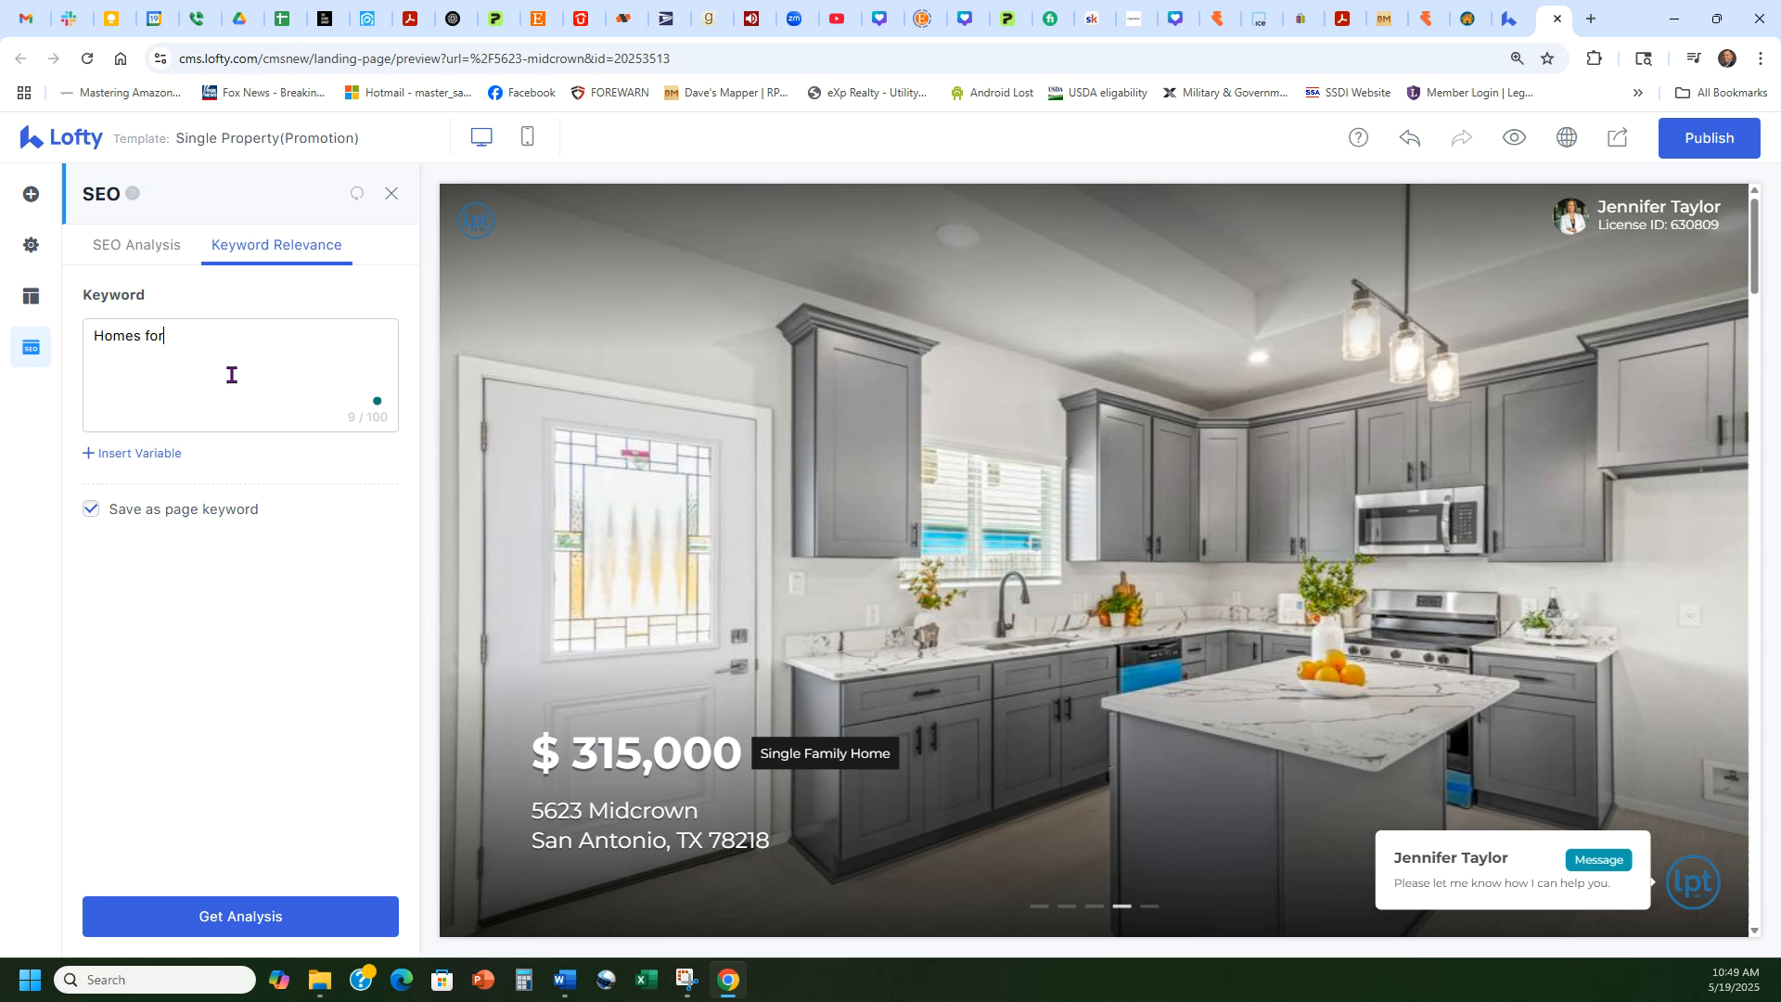
pyautogui.write(' sale in san antonio, hom')
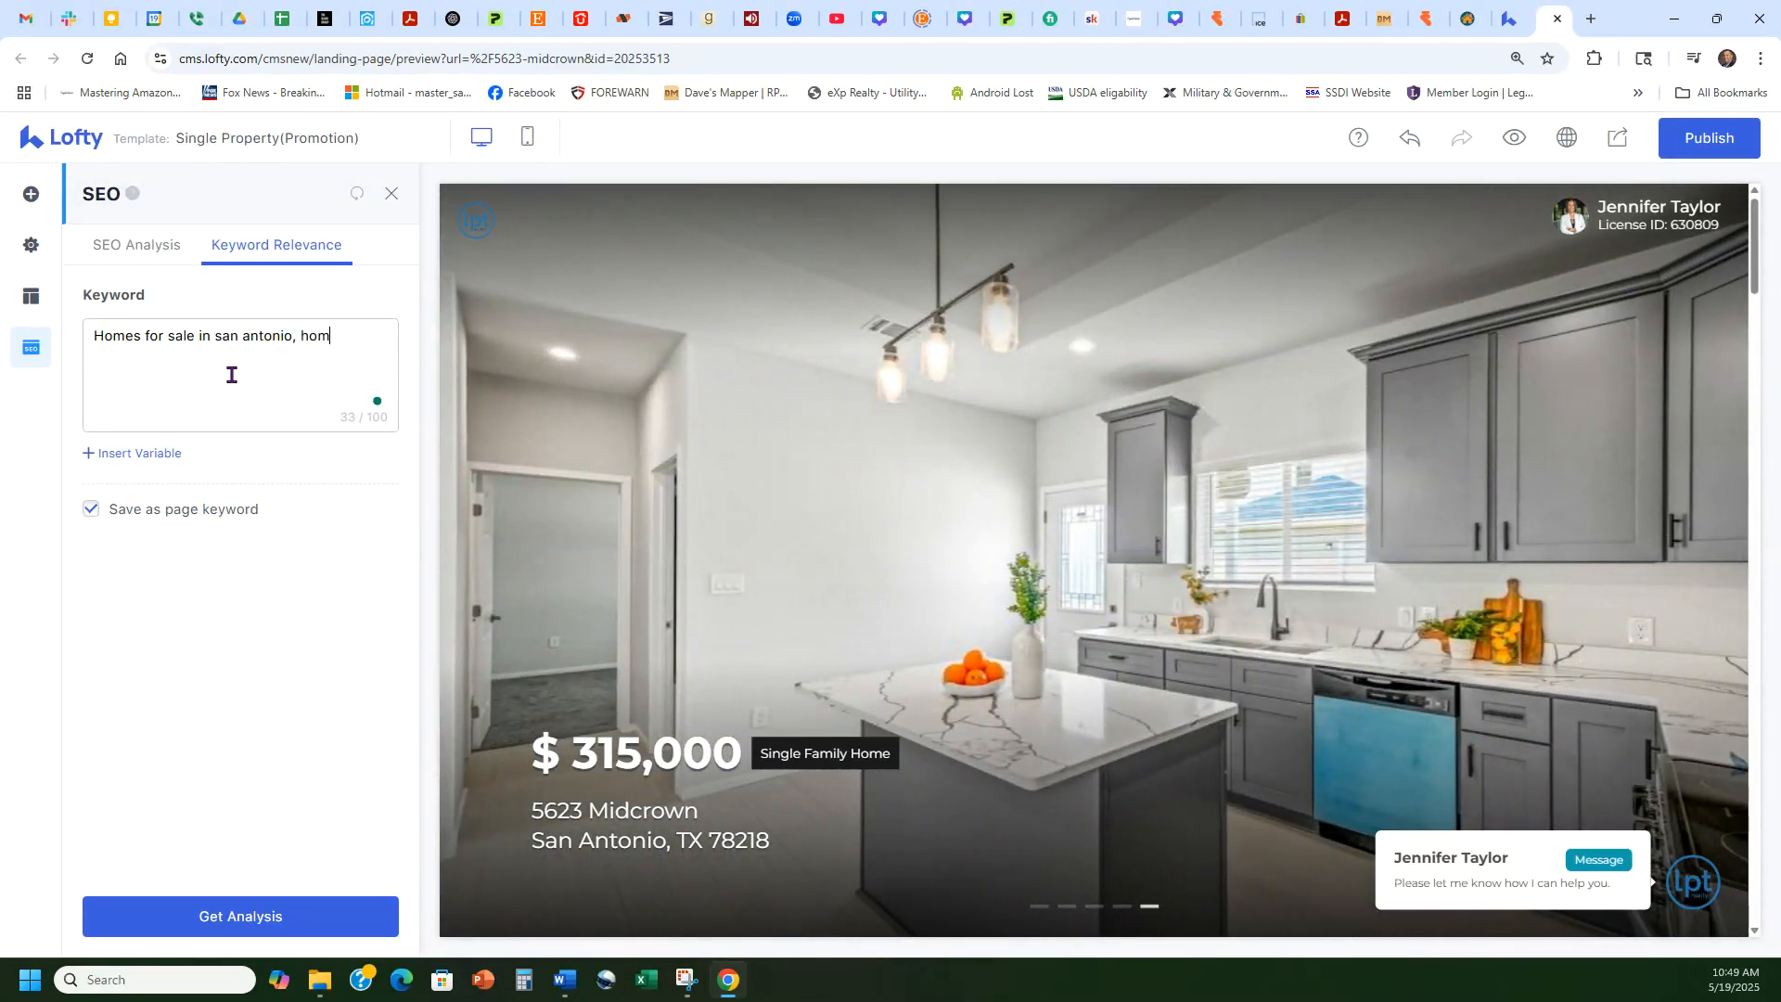
pyautogui.write('es for sale, homes for sale in 78218')
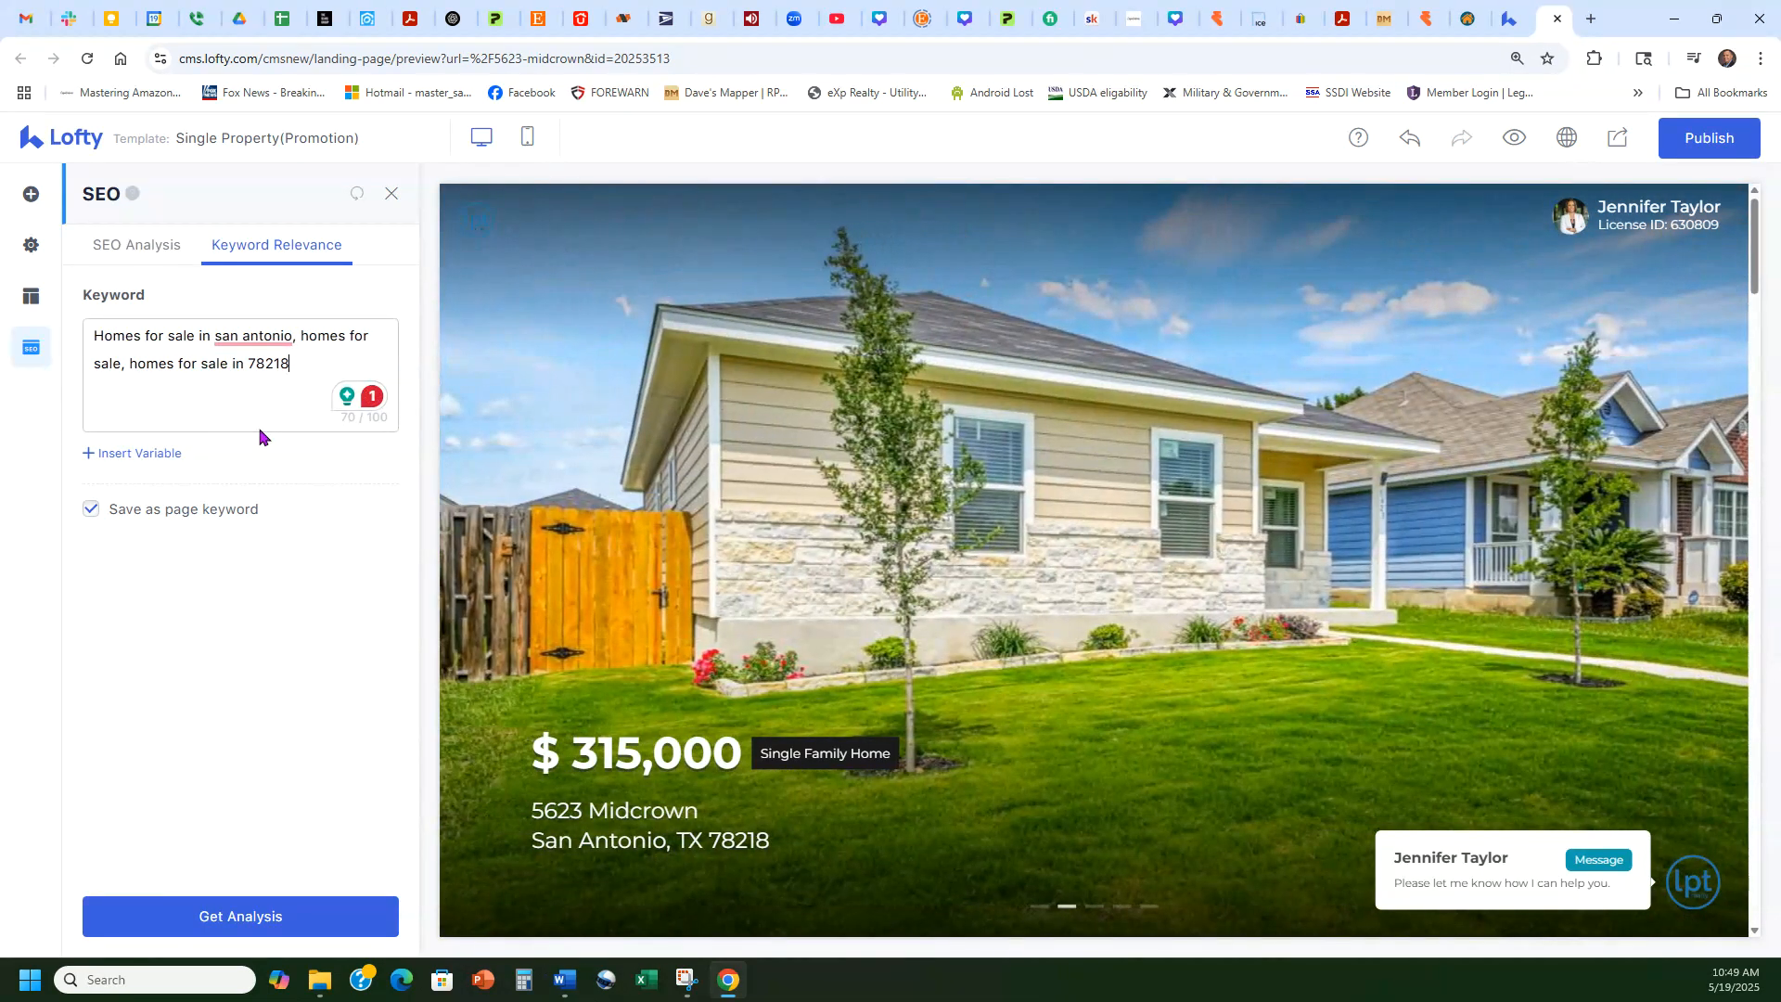
pyautogui.moveTo(263, 339)
pyautogui.click(283, 391)
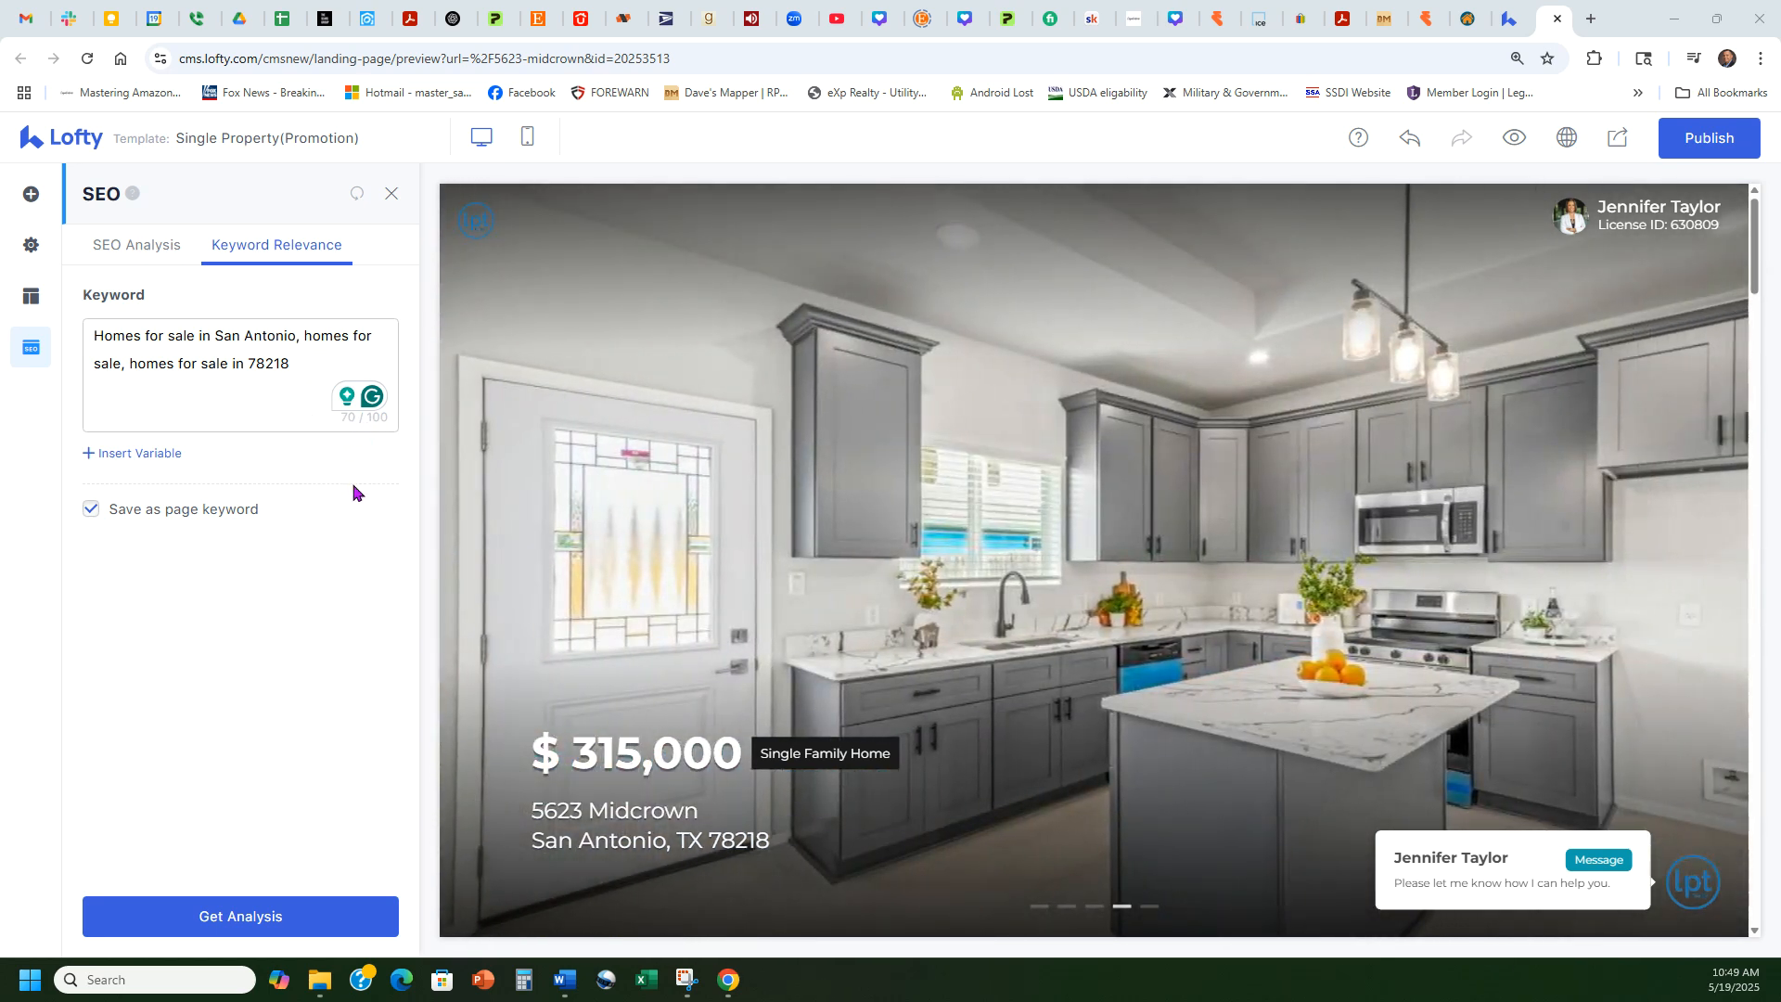
pyautogui.click(240, 918)
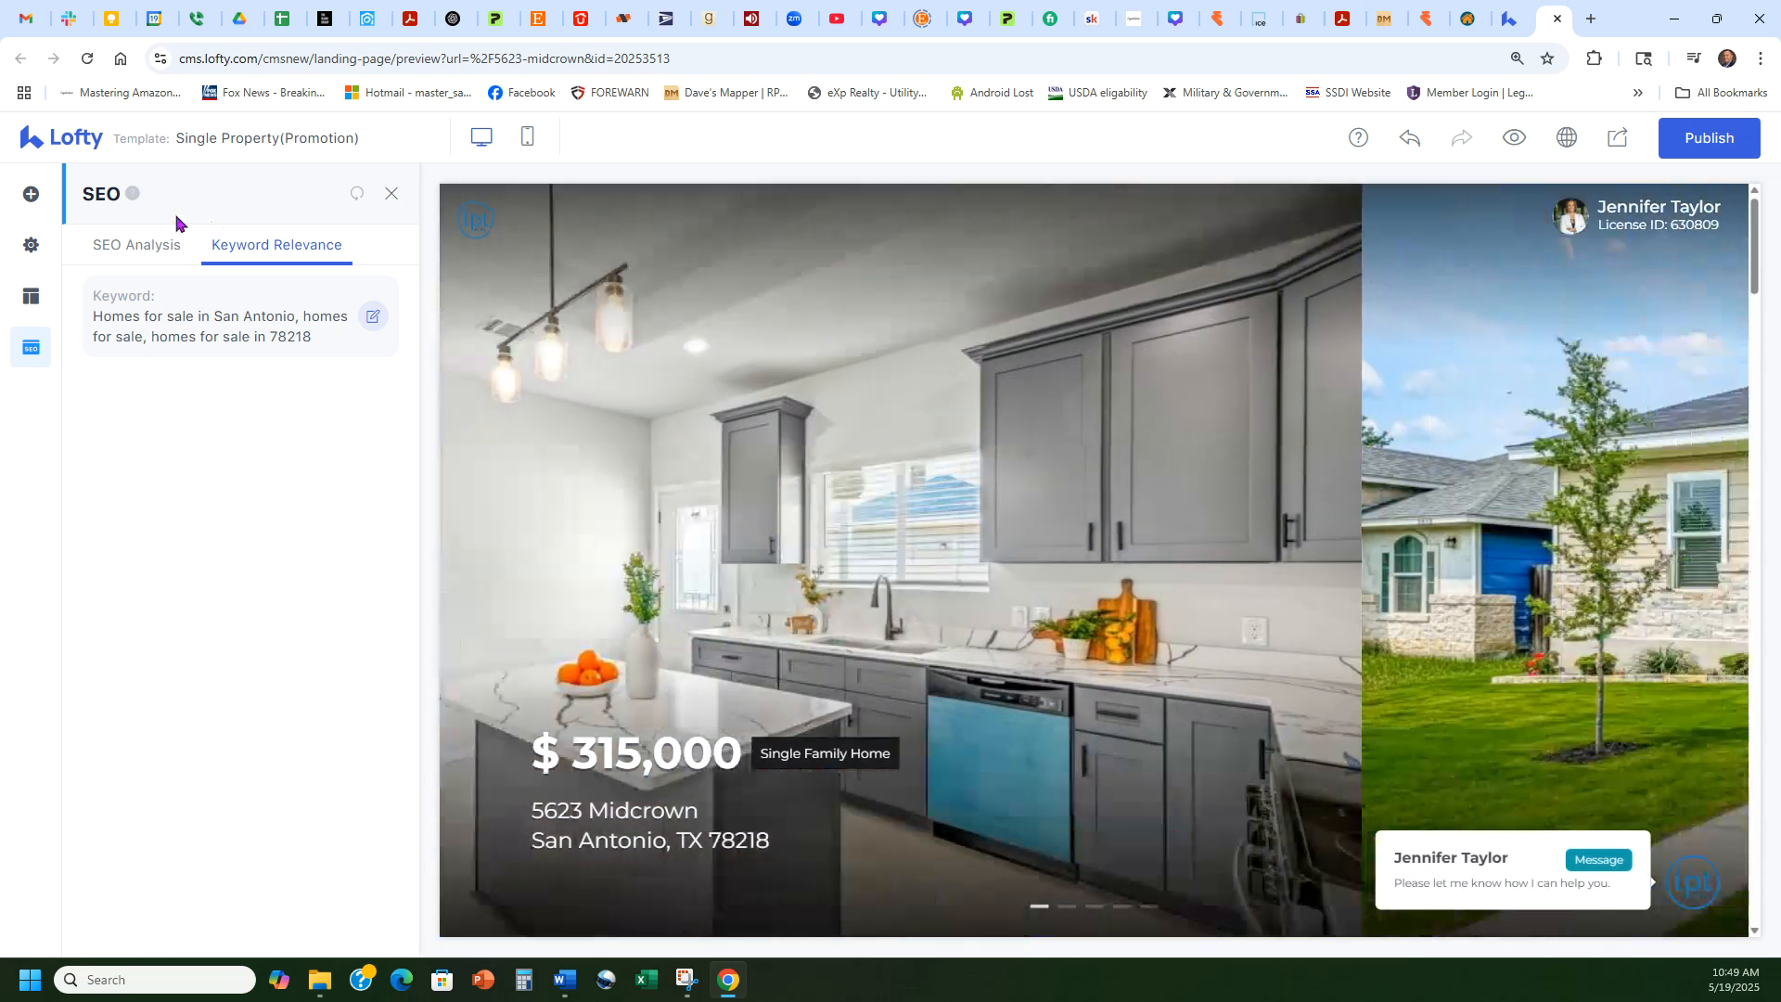
pyautogui.click(130, 246)
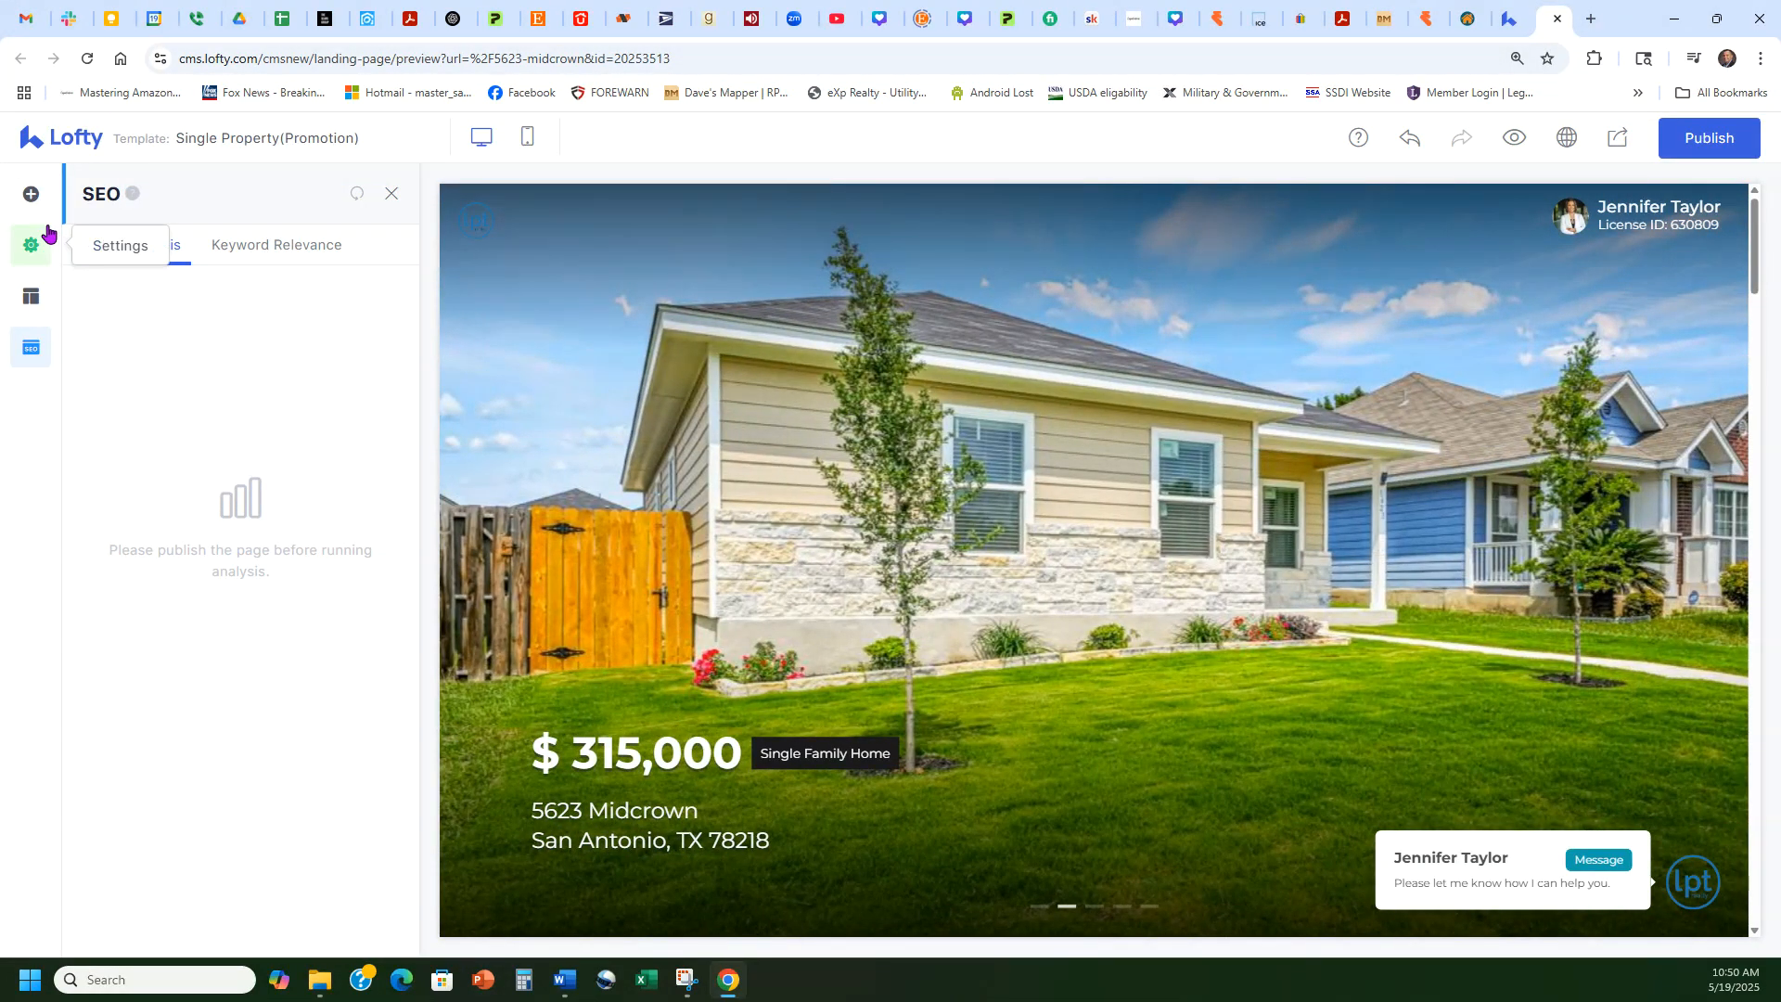
pyautogui.click(30, 245)
pyautogui.click(384, 248)
pyautogui.click(361, 245)
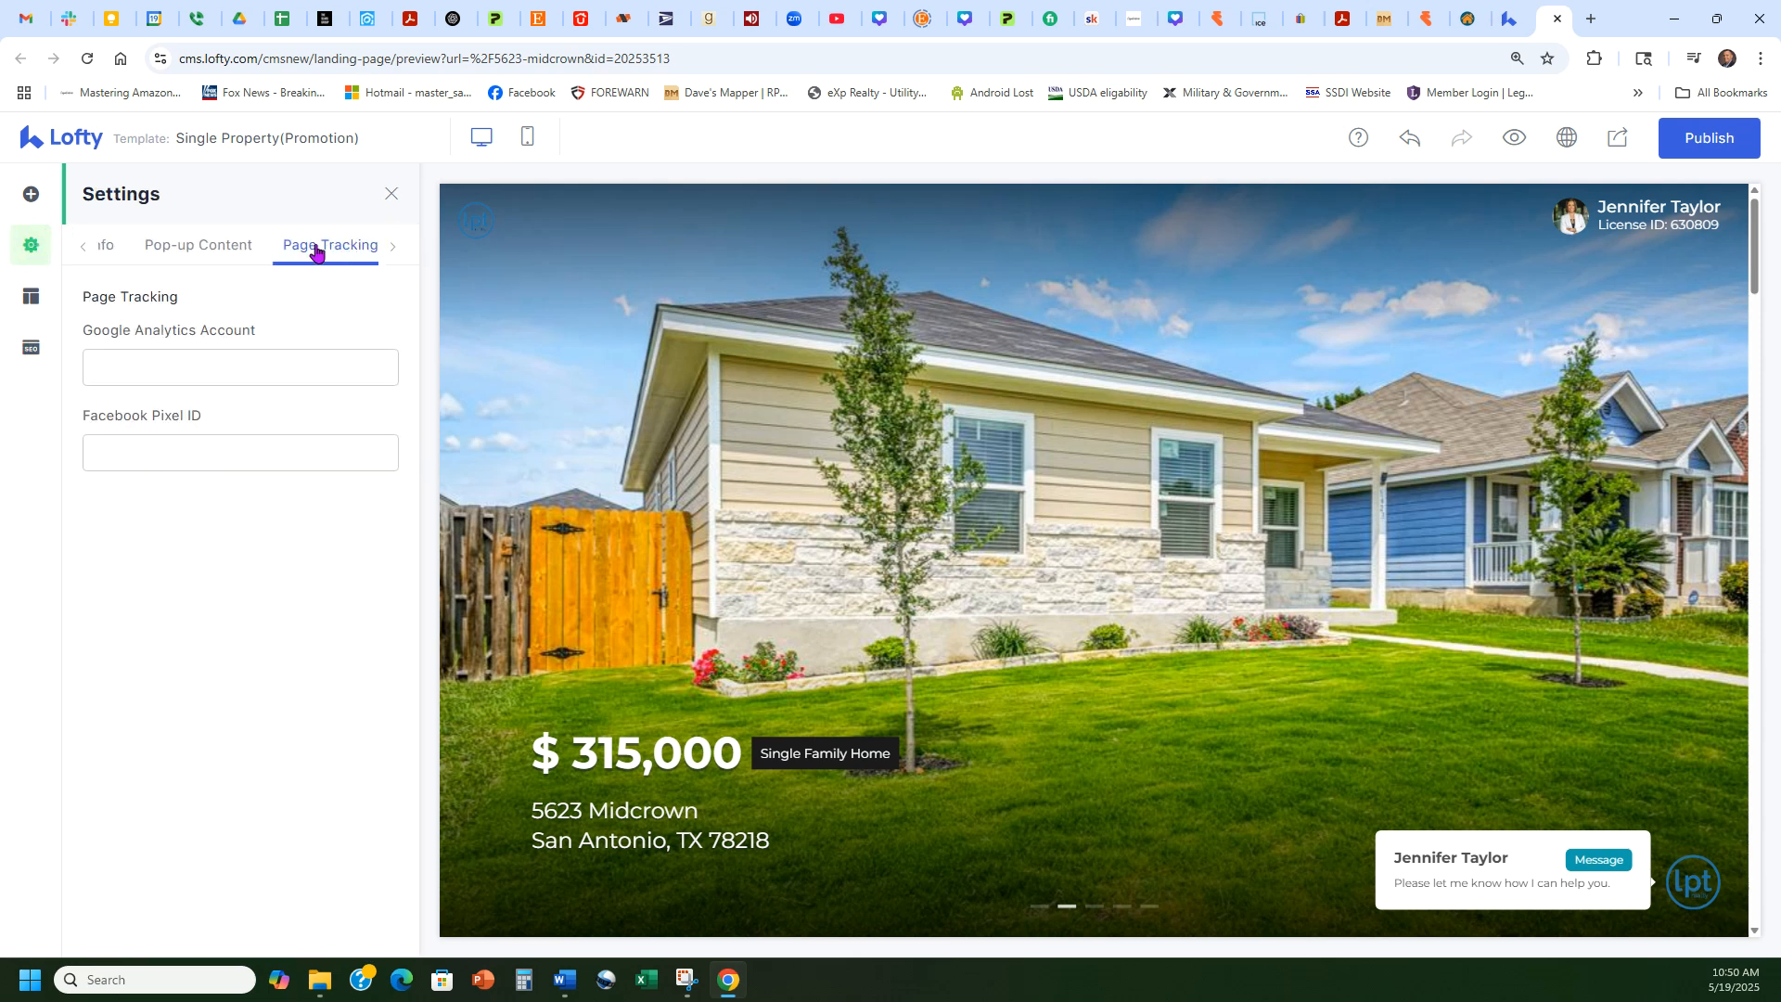
pyautogui.click(31, 347)
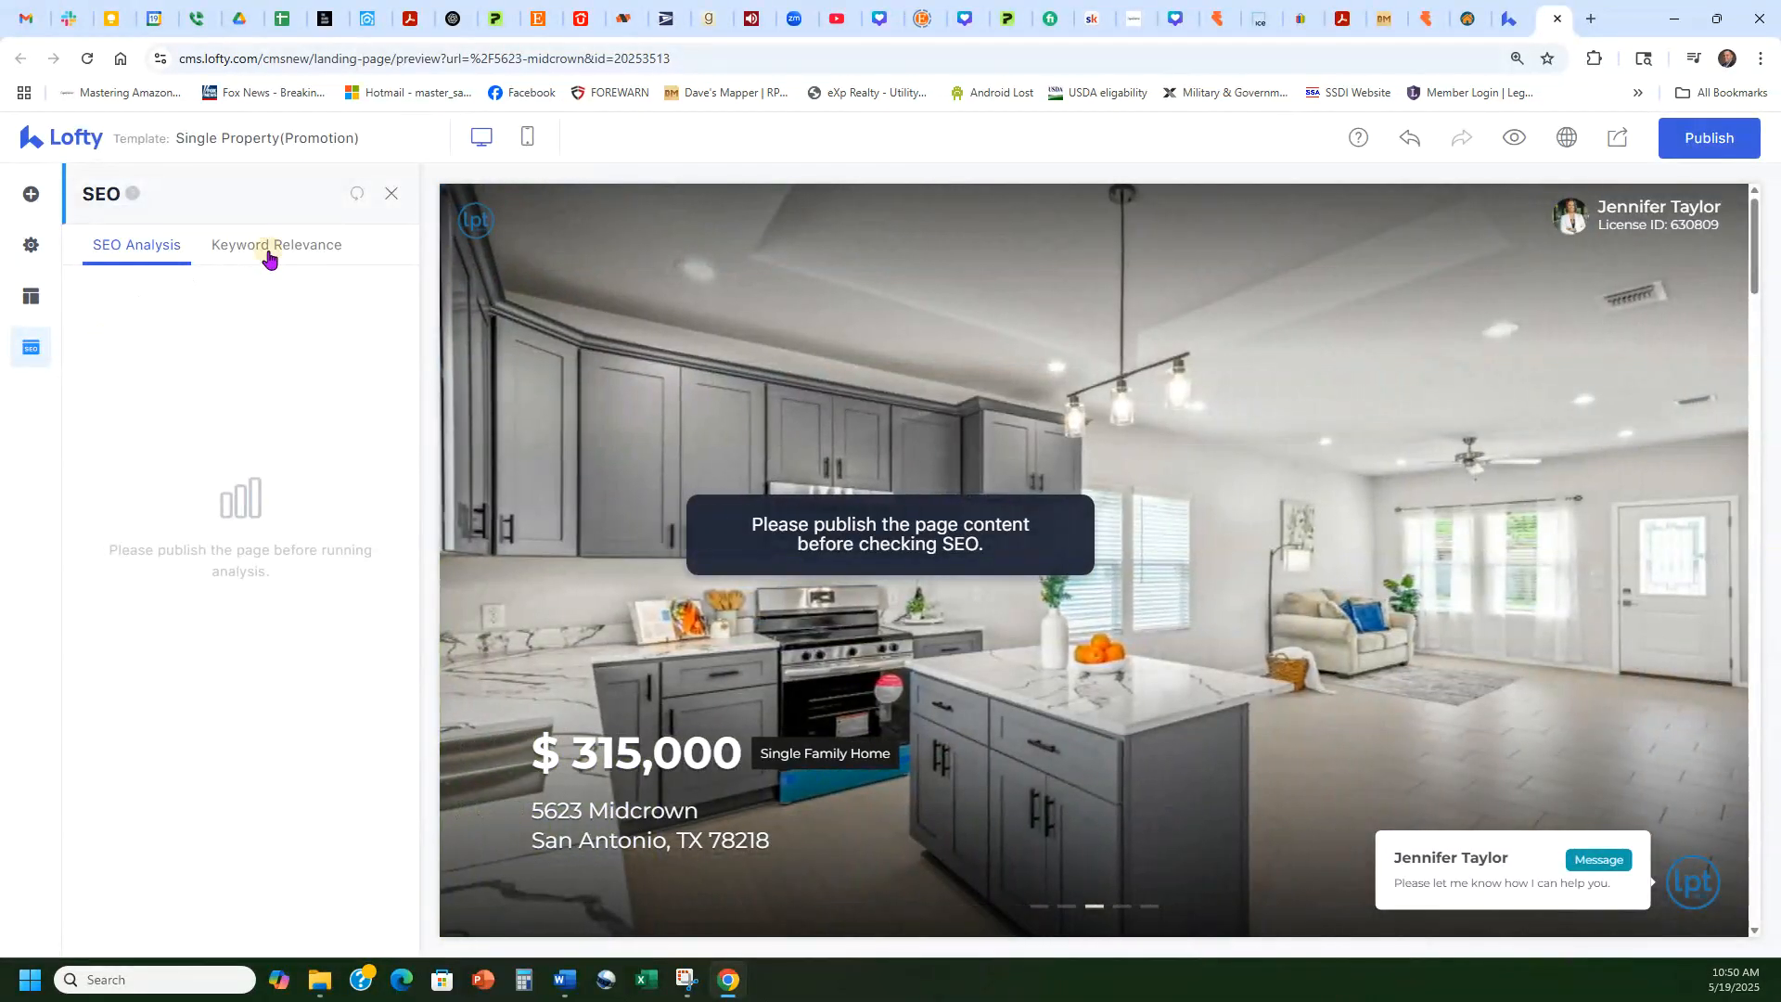
pyautogui.click(267, 249)
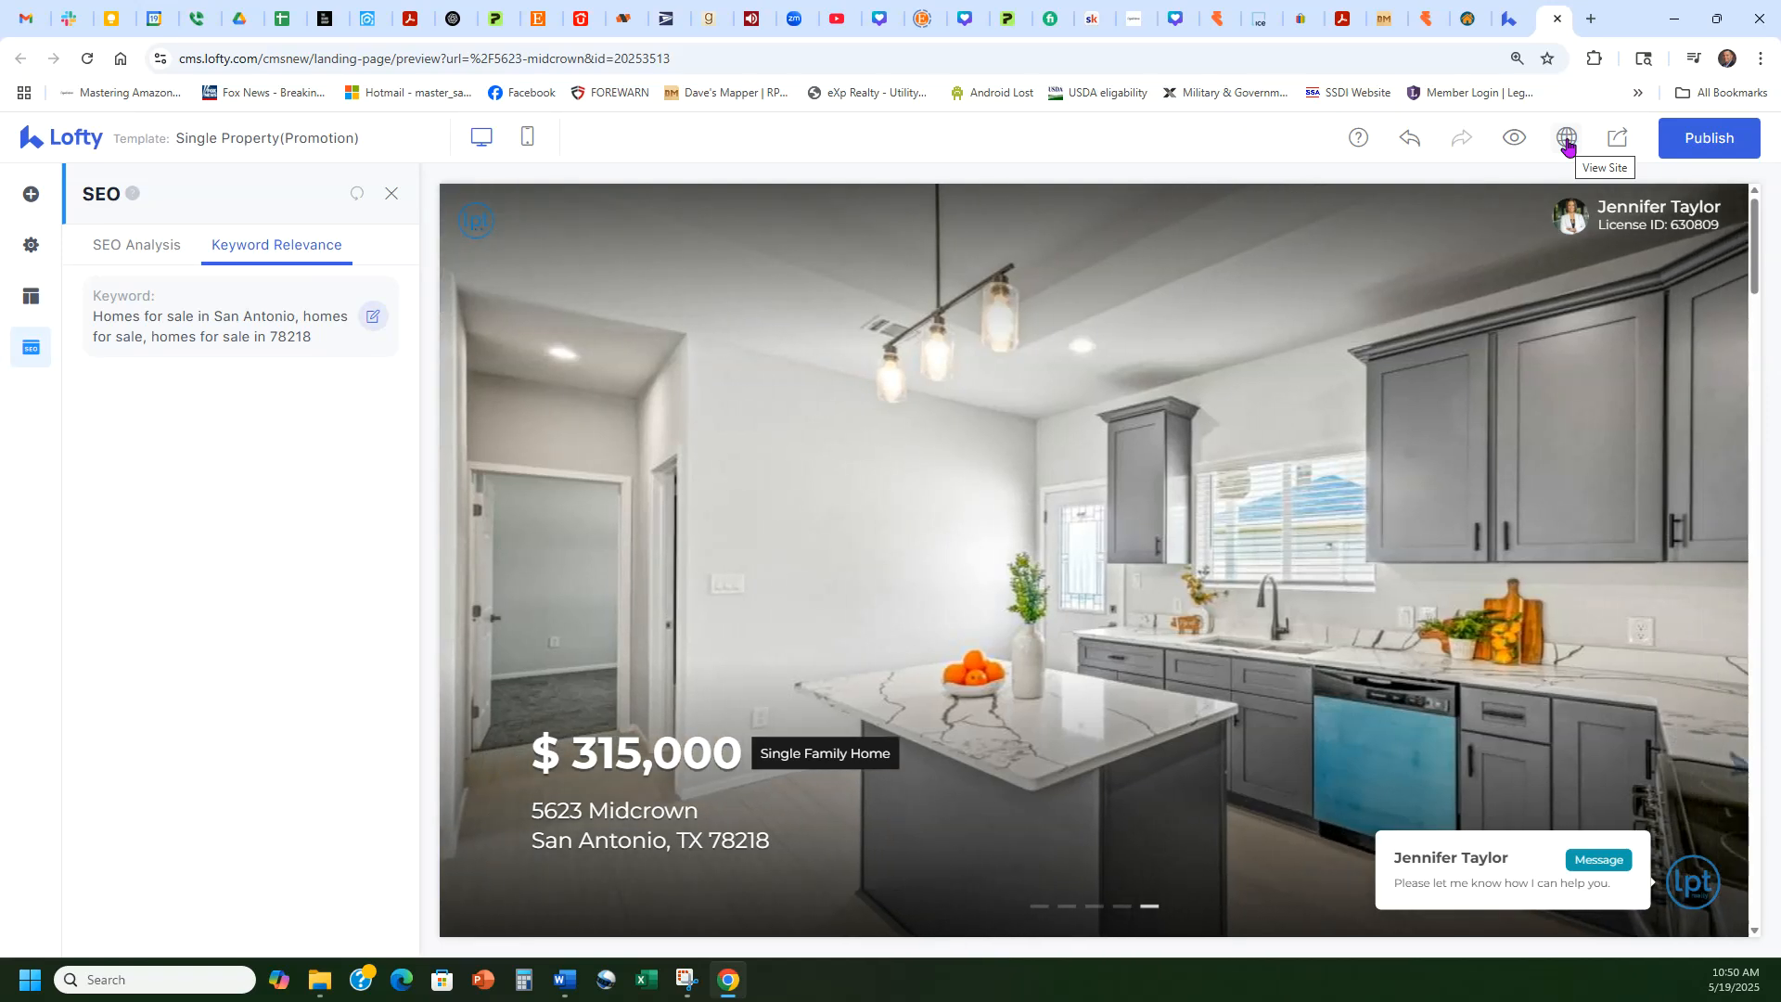
# Step: Show and close the page's QR code, then open and dismiss the social post editor
pyautogui.click(1615, 144)
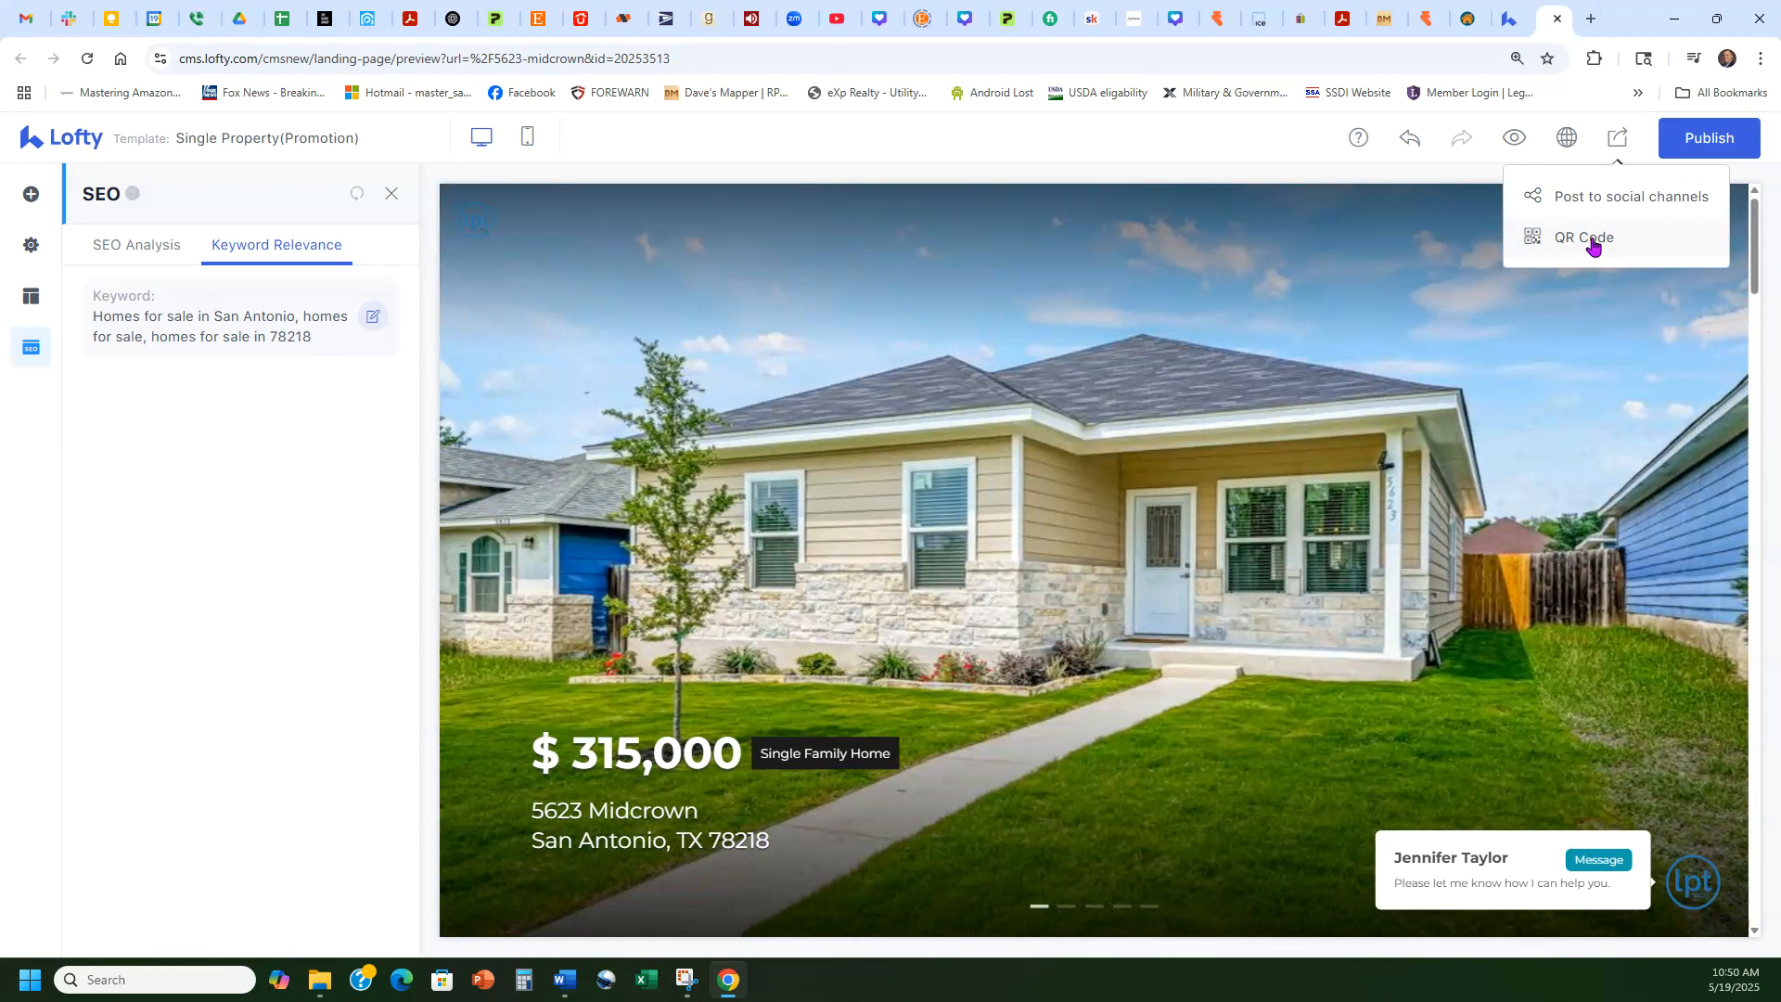
pyautogui.click(1592, 240)
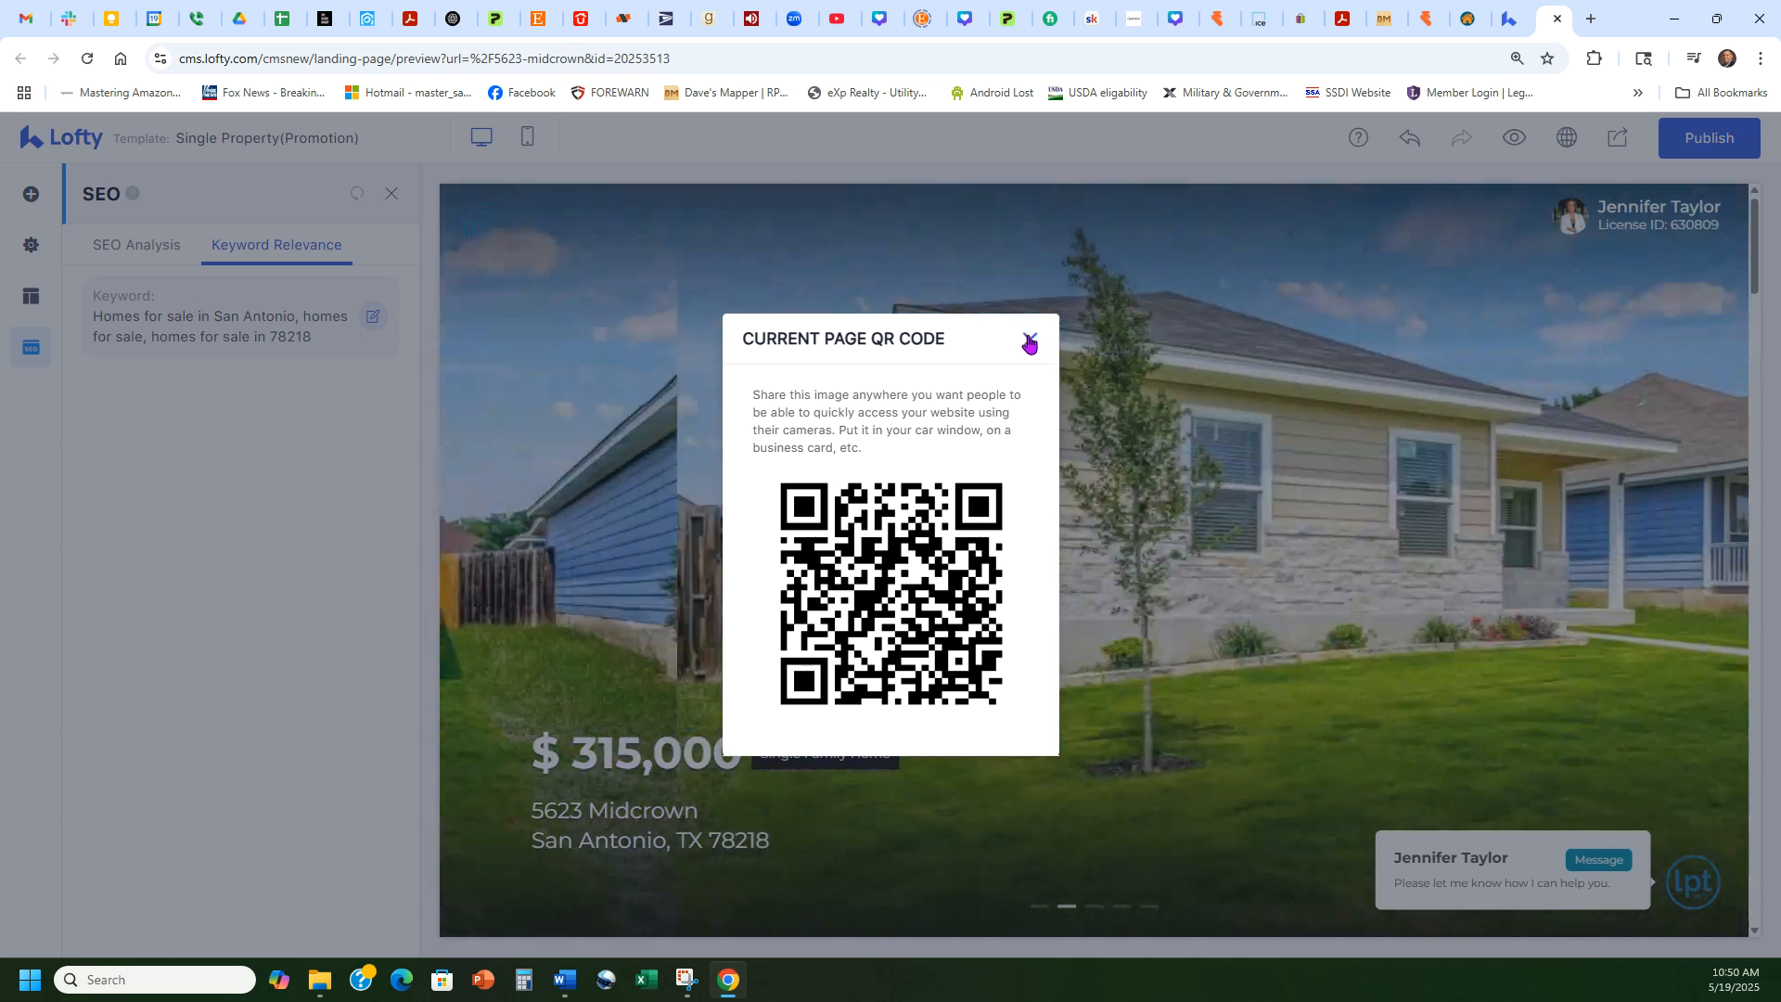
pyautogui.click(1029, 339)
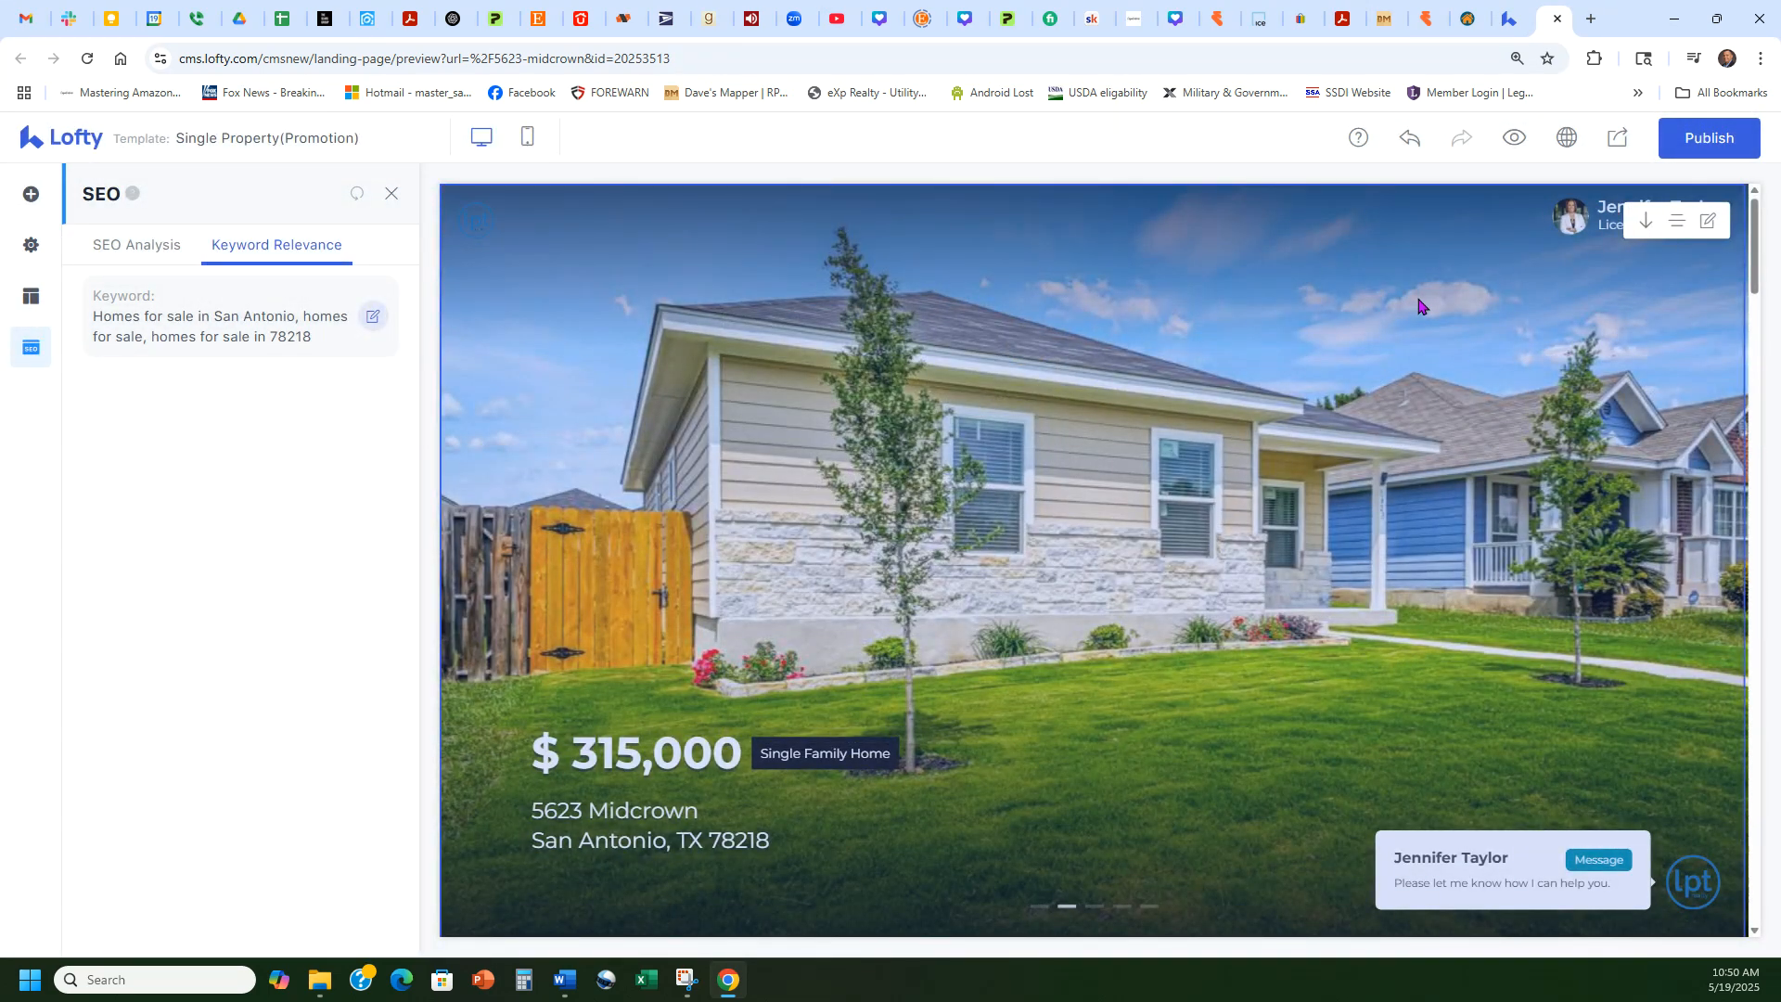
pyautogui.click(1618, 139)
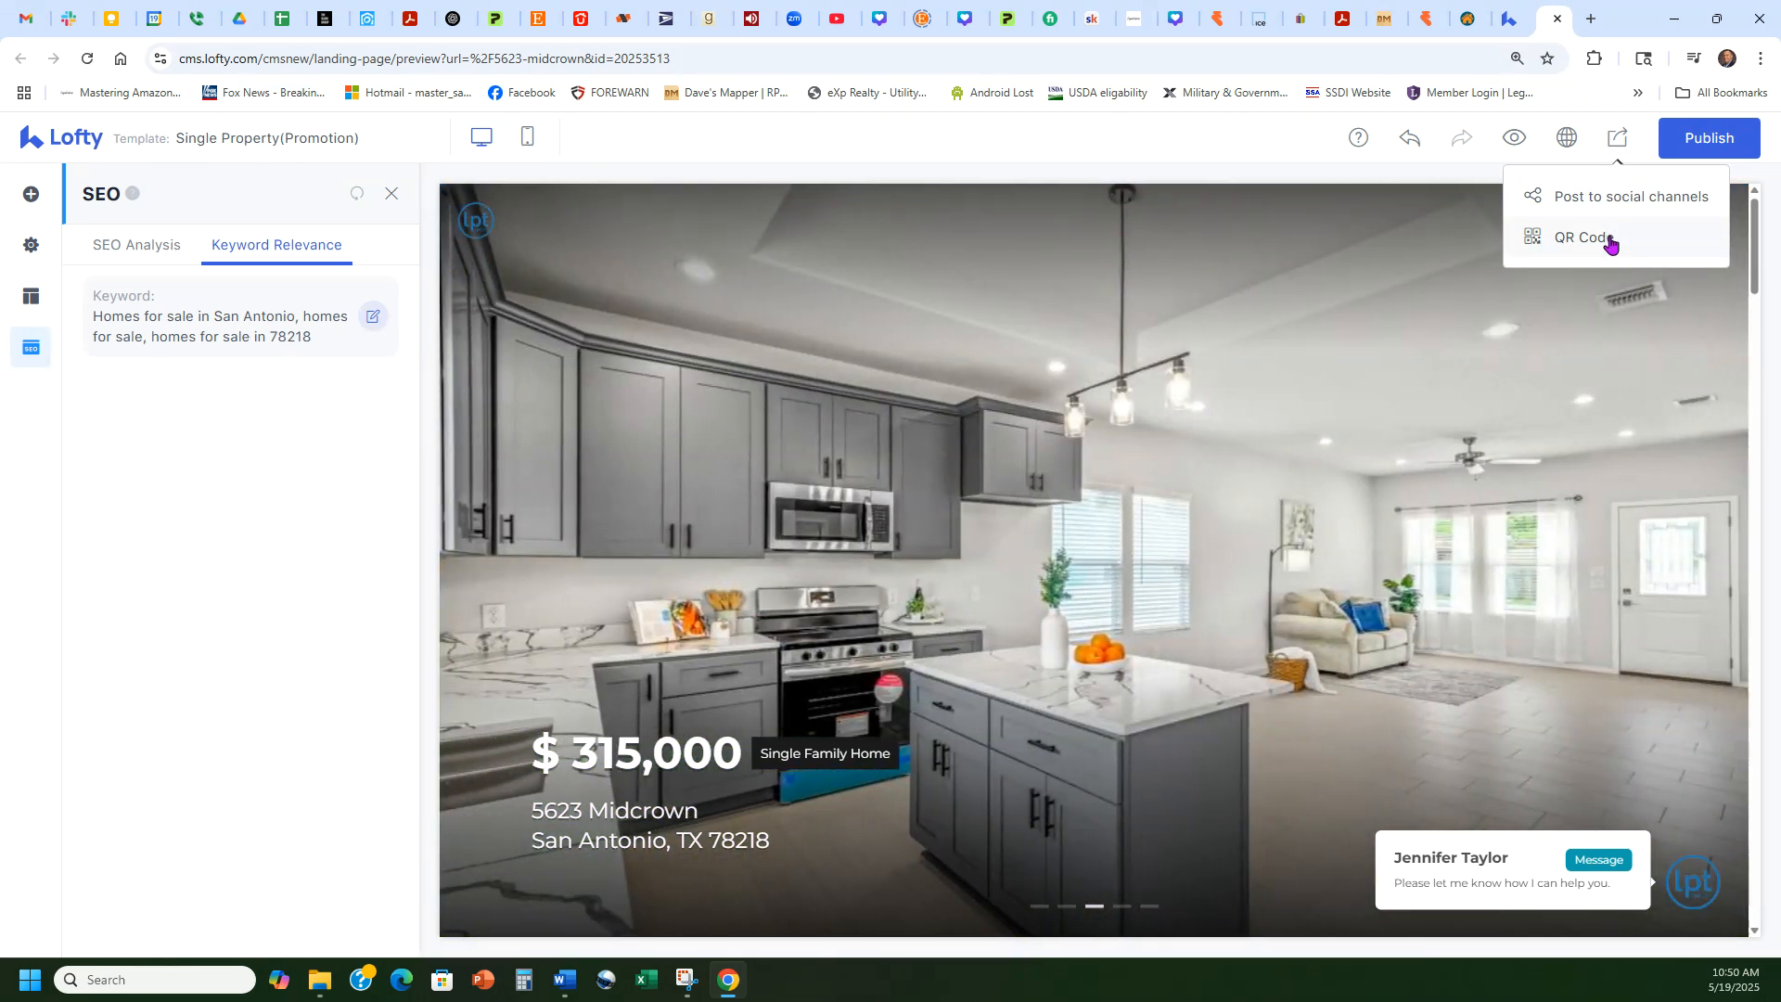
pyautogui.click(1620, 200)
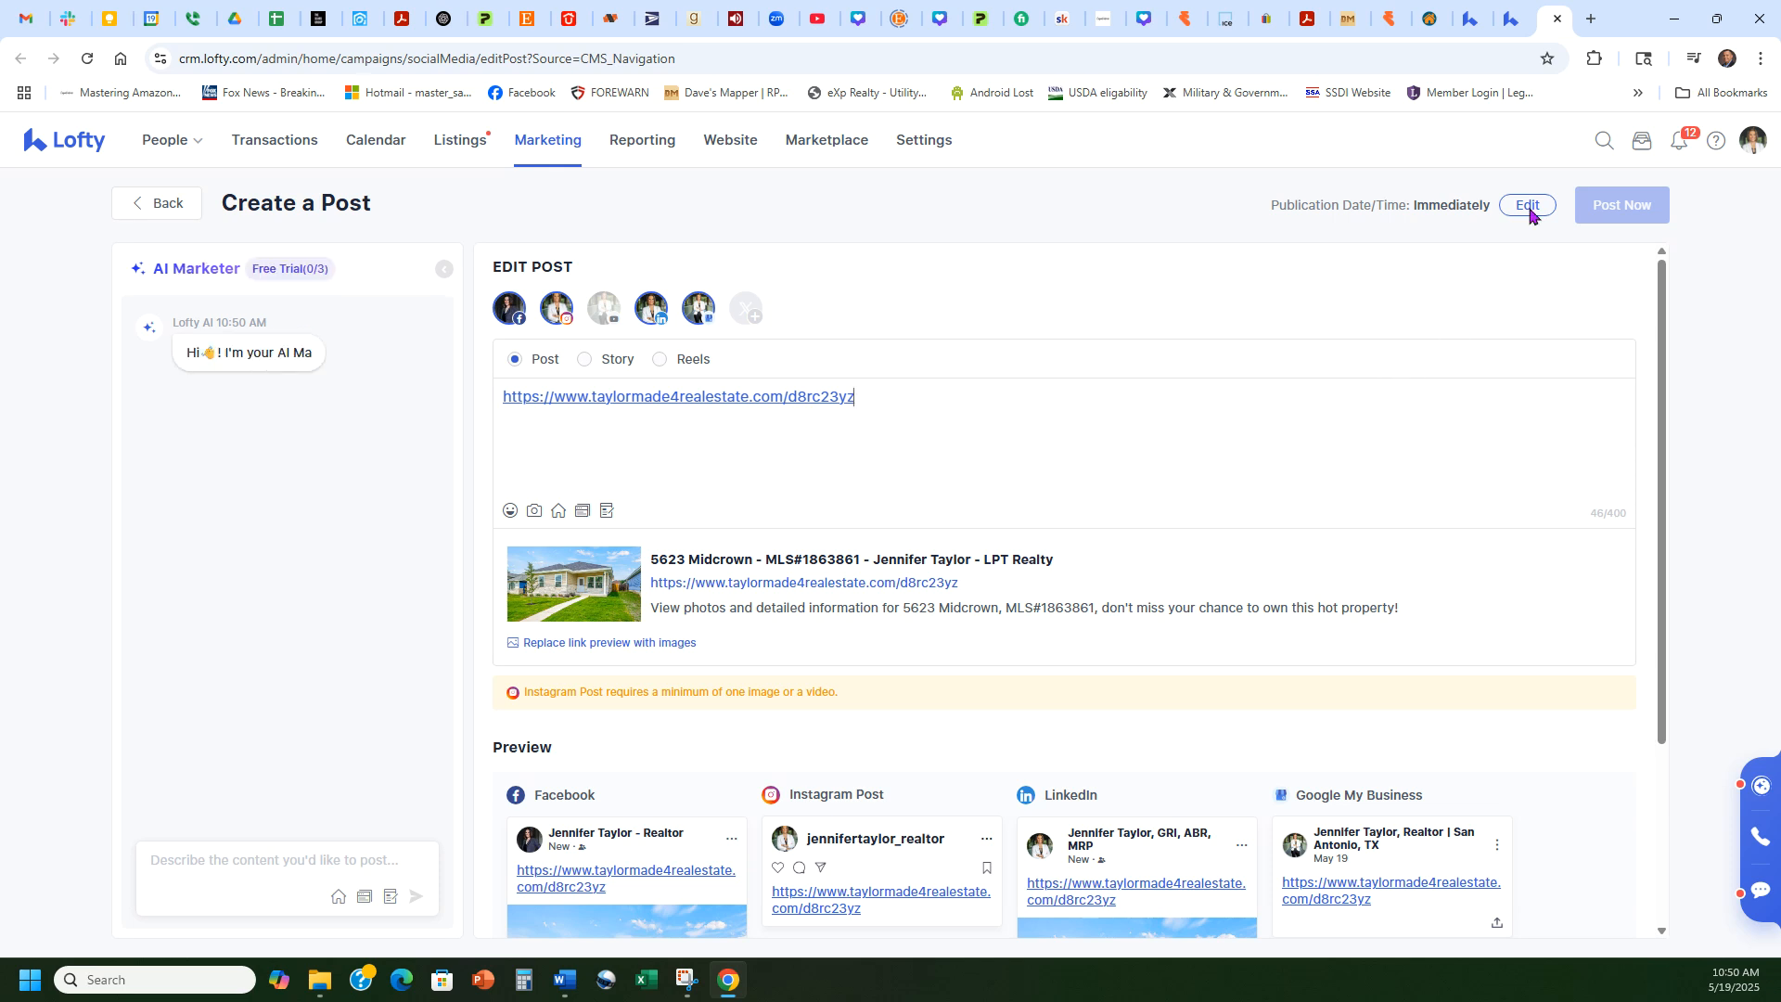
pyautogui.click(1557, 18)
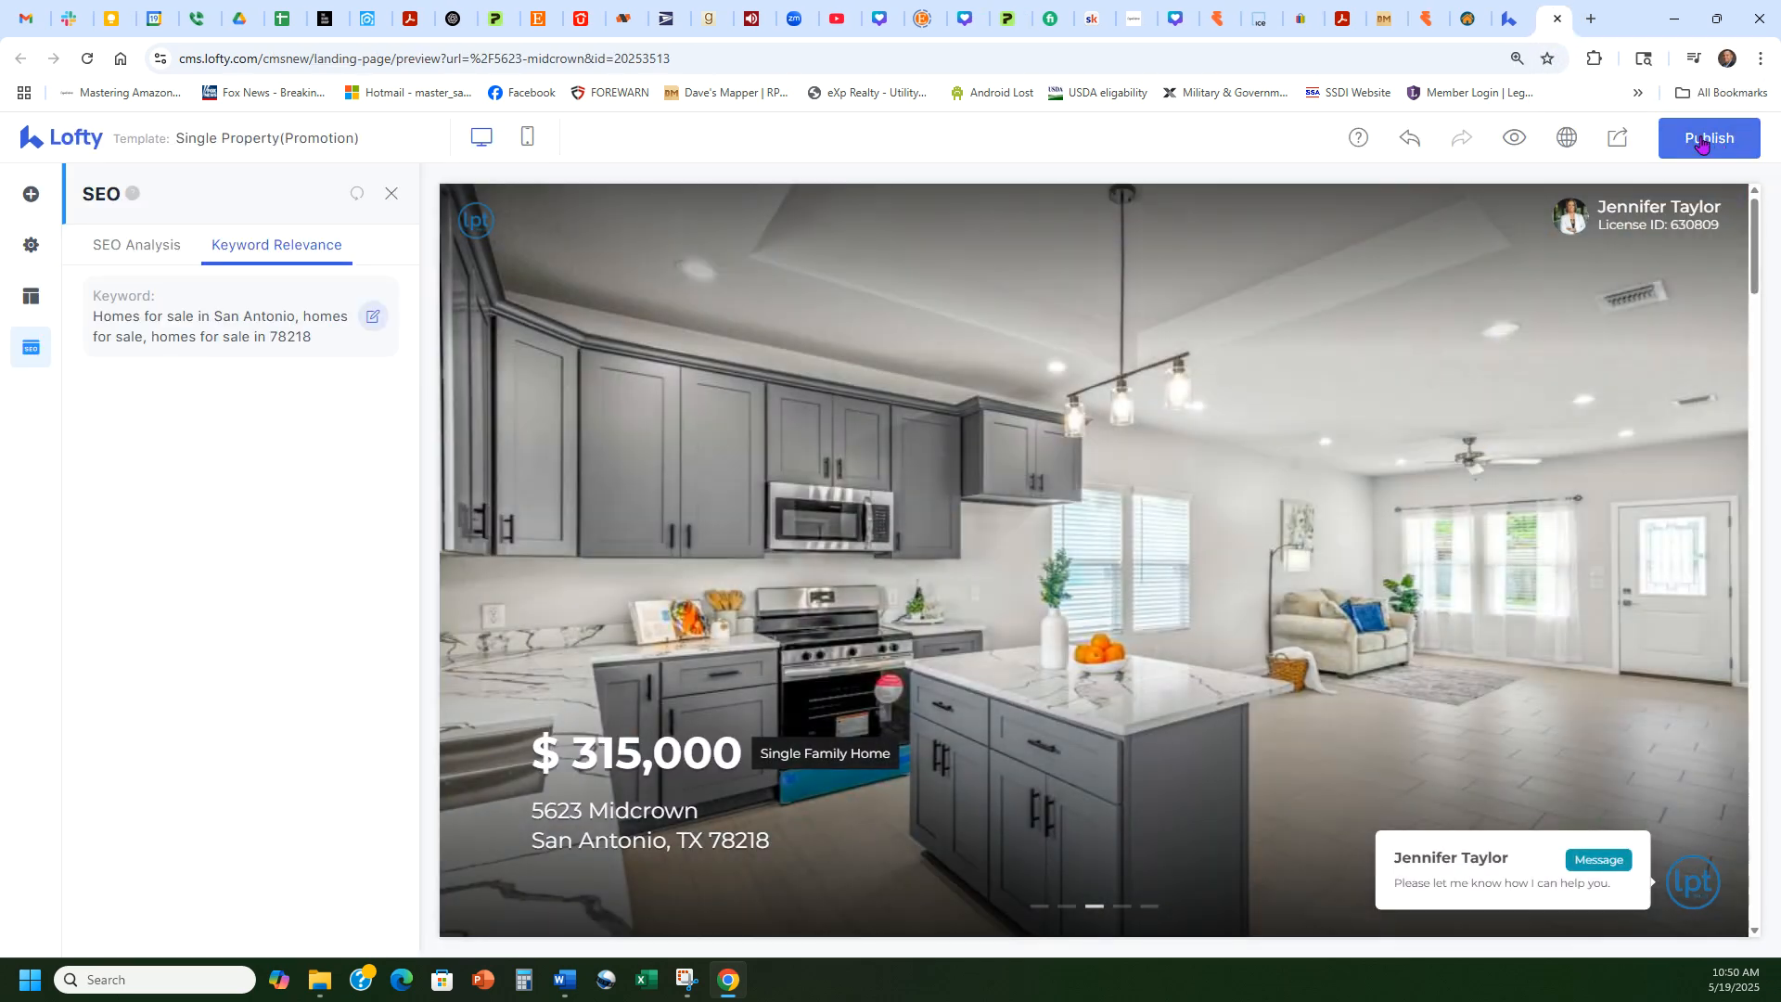
# Step: Publish the page and have AI Marketer write the third suggested social post
pyautogui.click(1709, 137)
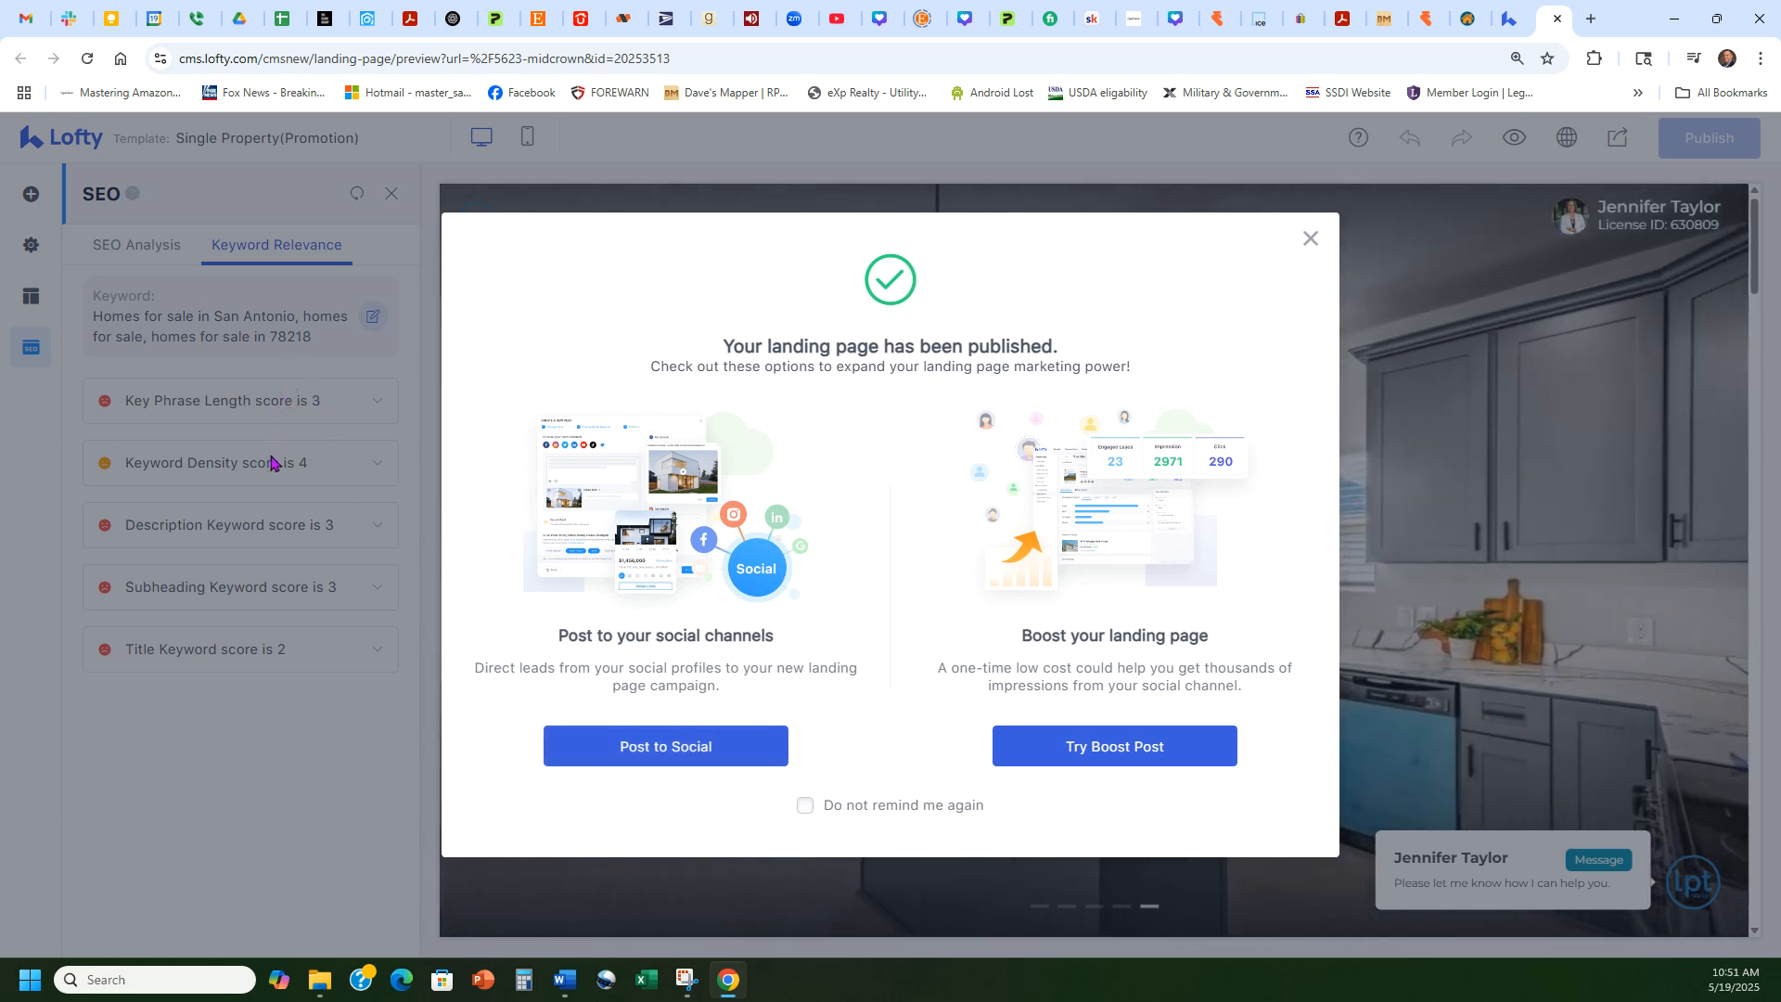
pyautogui.click(677, 753)
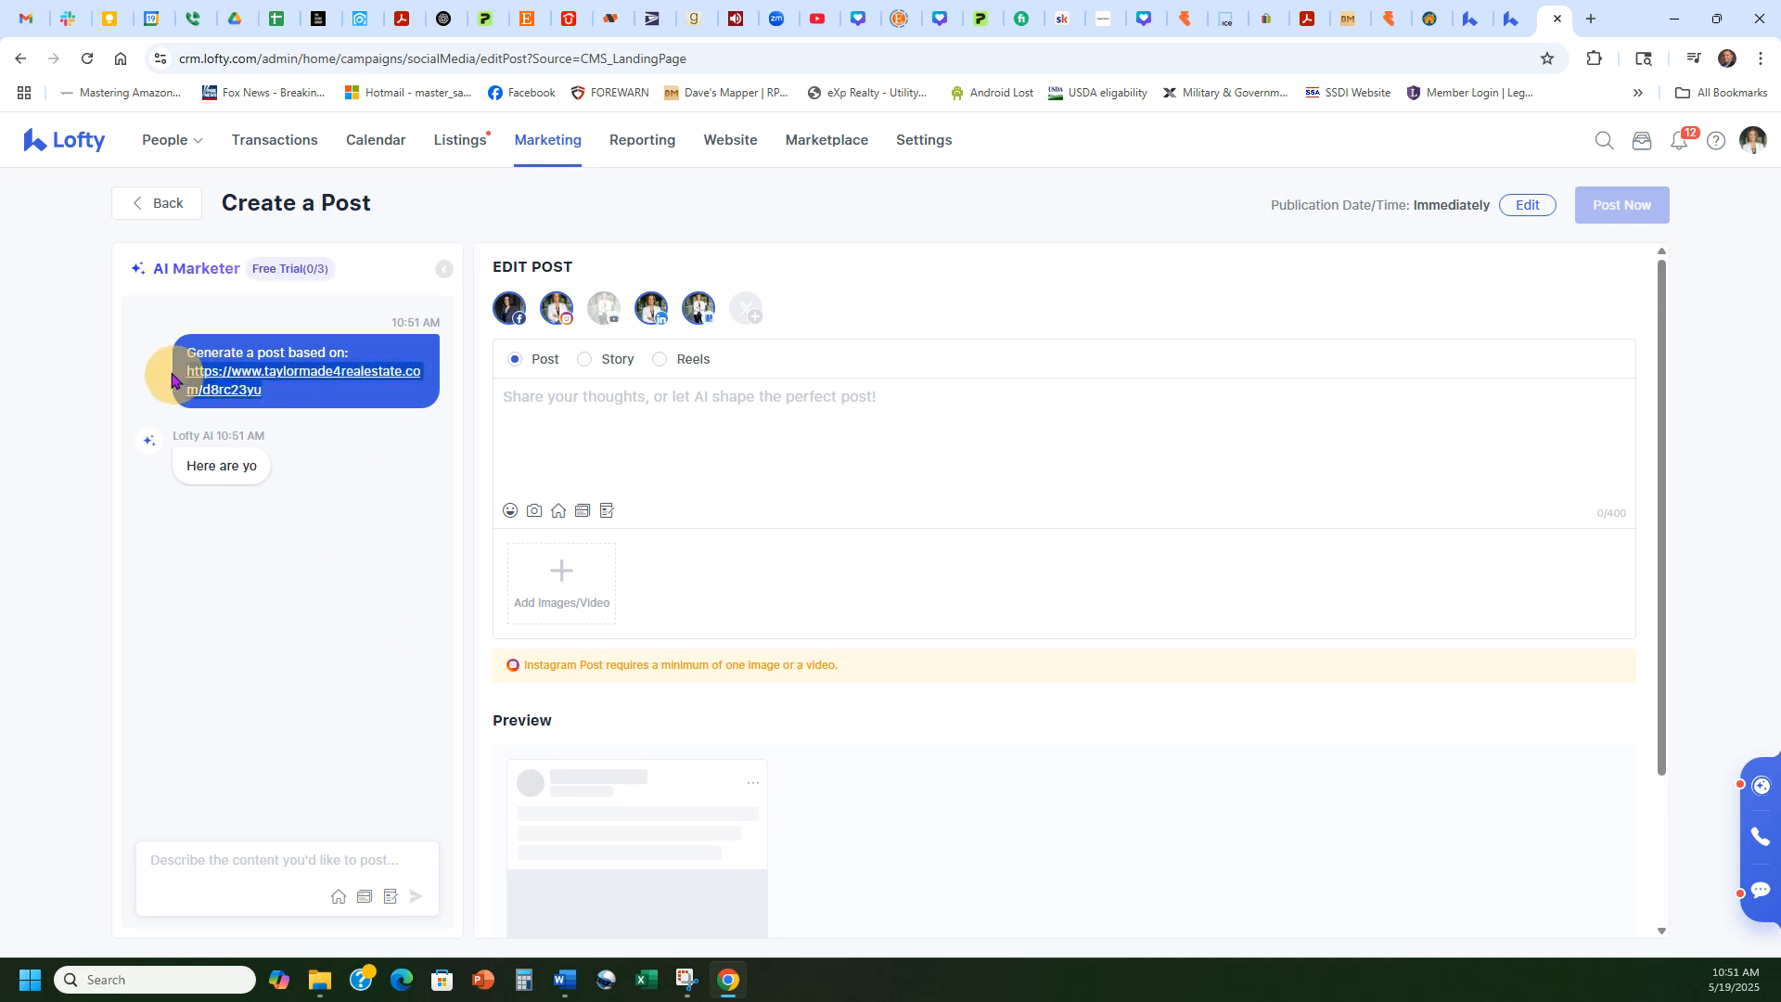
pyautogui.write('The third one')
pyautogui.press('Return')
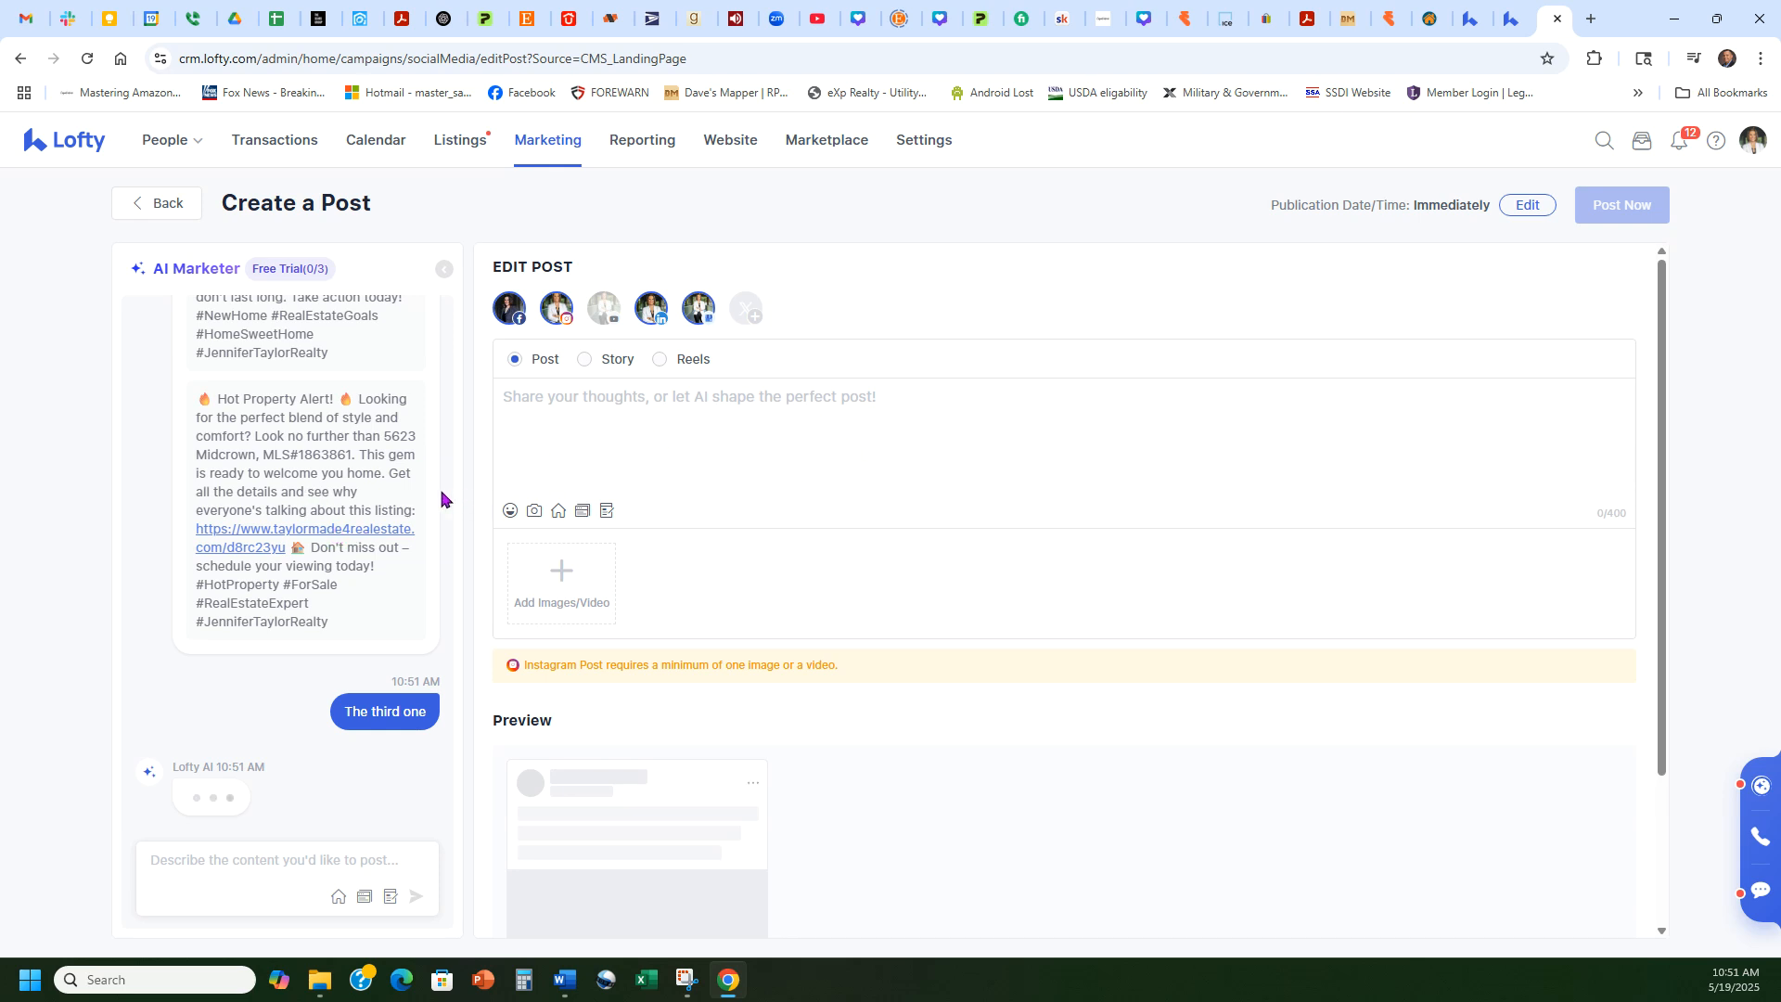
# Step: Select the listing link within the Hot Property Alert post draft
pyautogui.scroll(7, 316, 497)
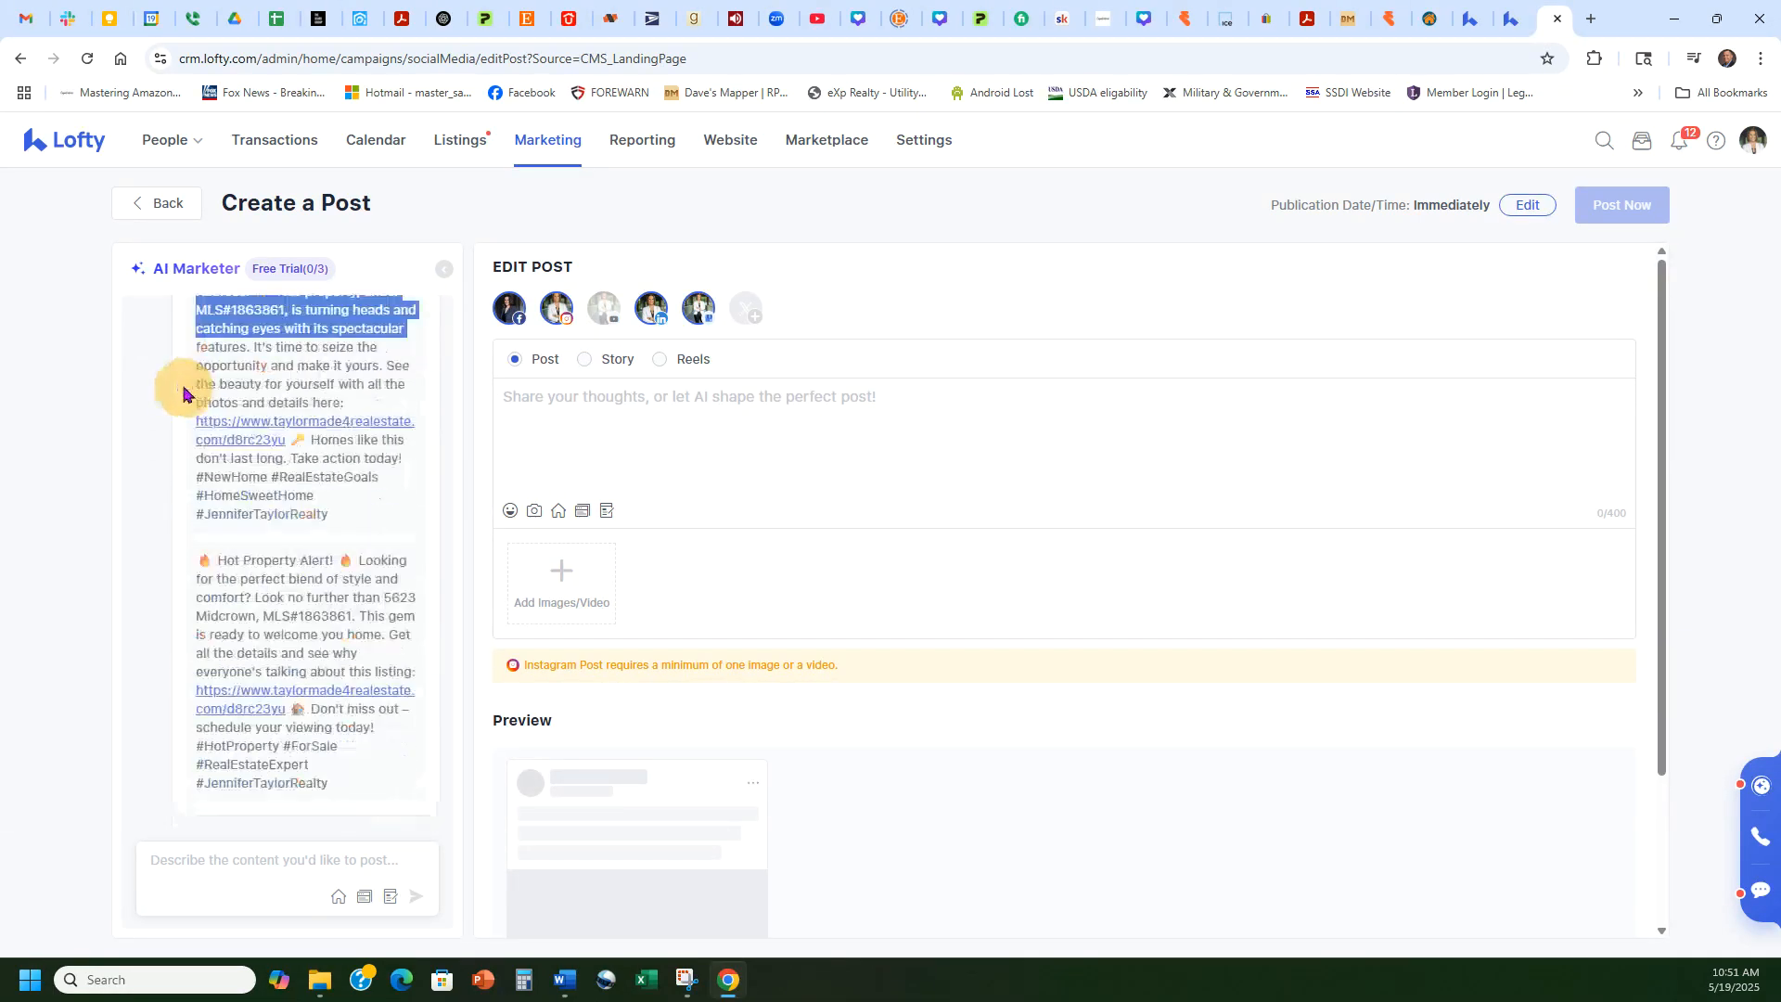
pyautogui.moveTo(886, 489); pyautogui.dragTo(1029, 493)
pyautogui.hotkey('ctrl', 'c')
pyautogui.click(1020, 471)
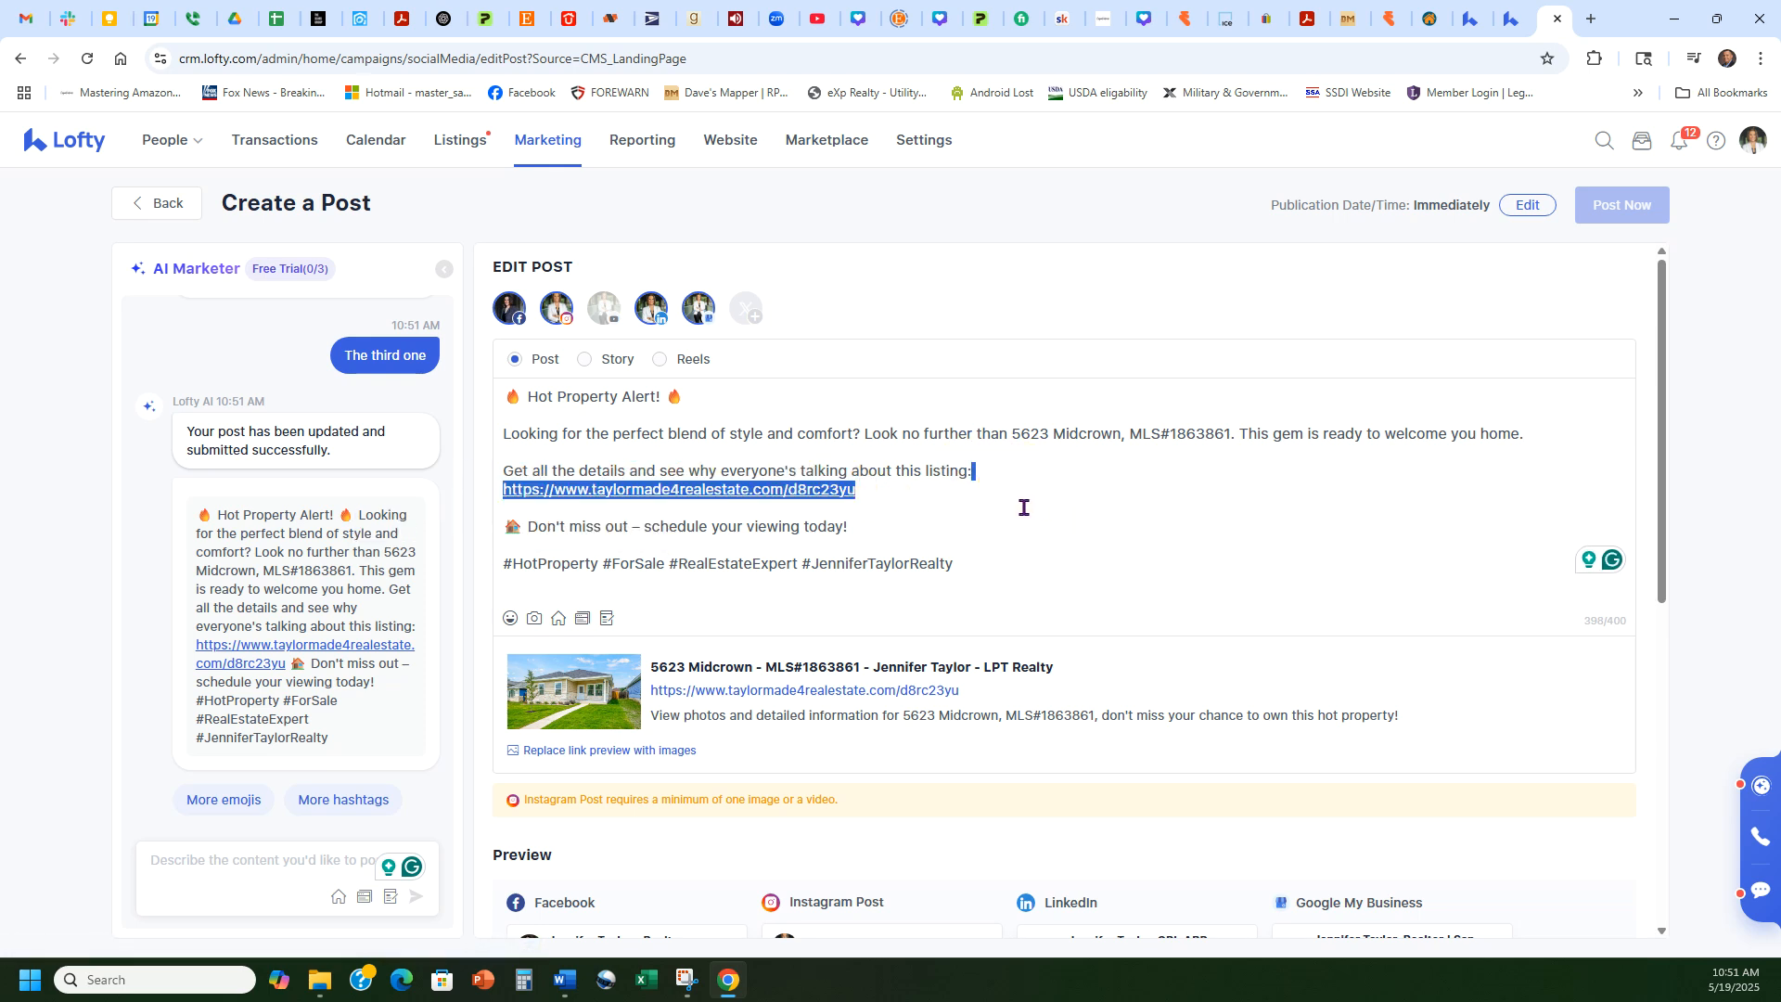
pyautogui.click(1023, 507)
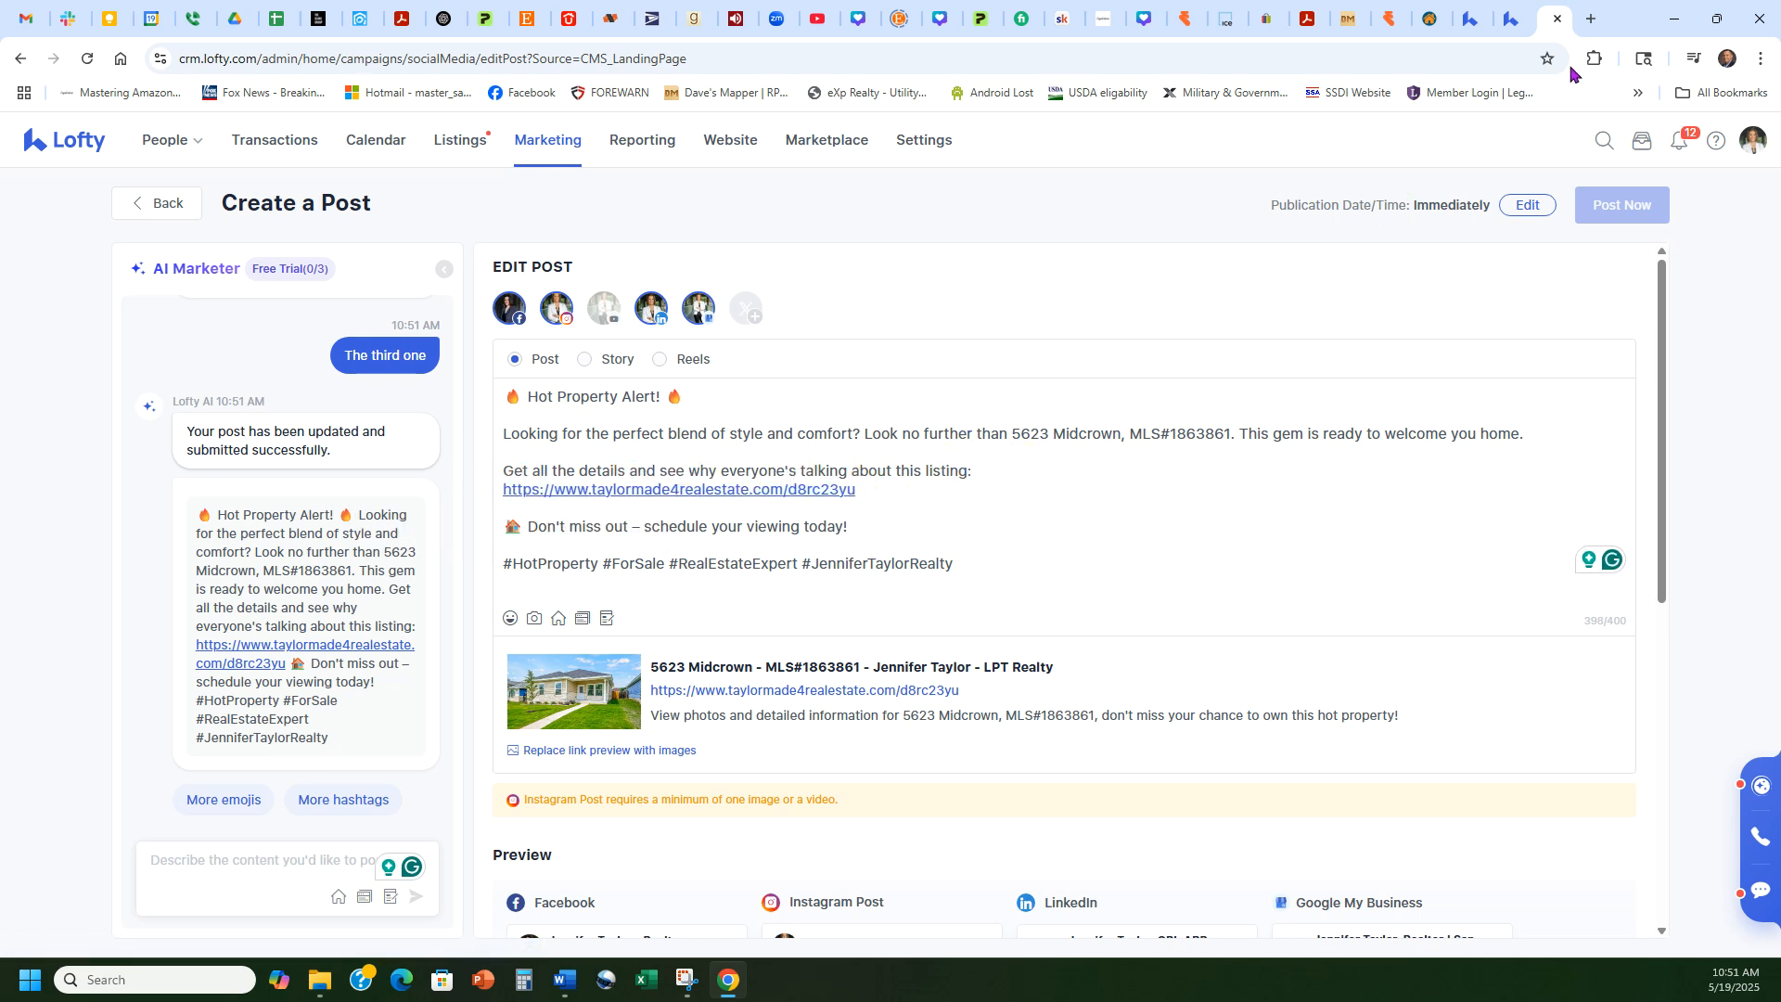
pyautogui.click(1590, 19)
# Step: Start a Facebook post with the pasted listing link, deleting the URL text but keeping its preview
pyautogui.click(494, 93)
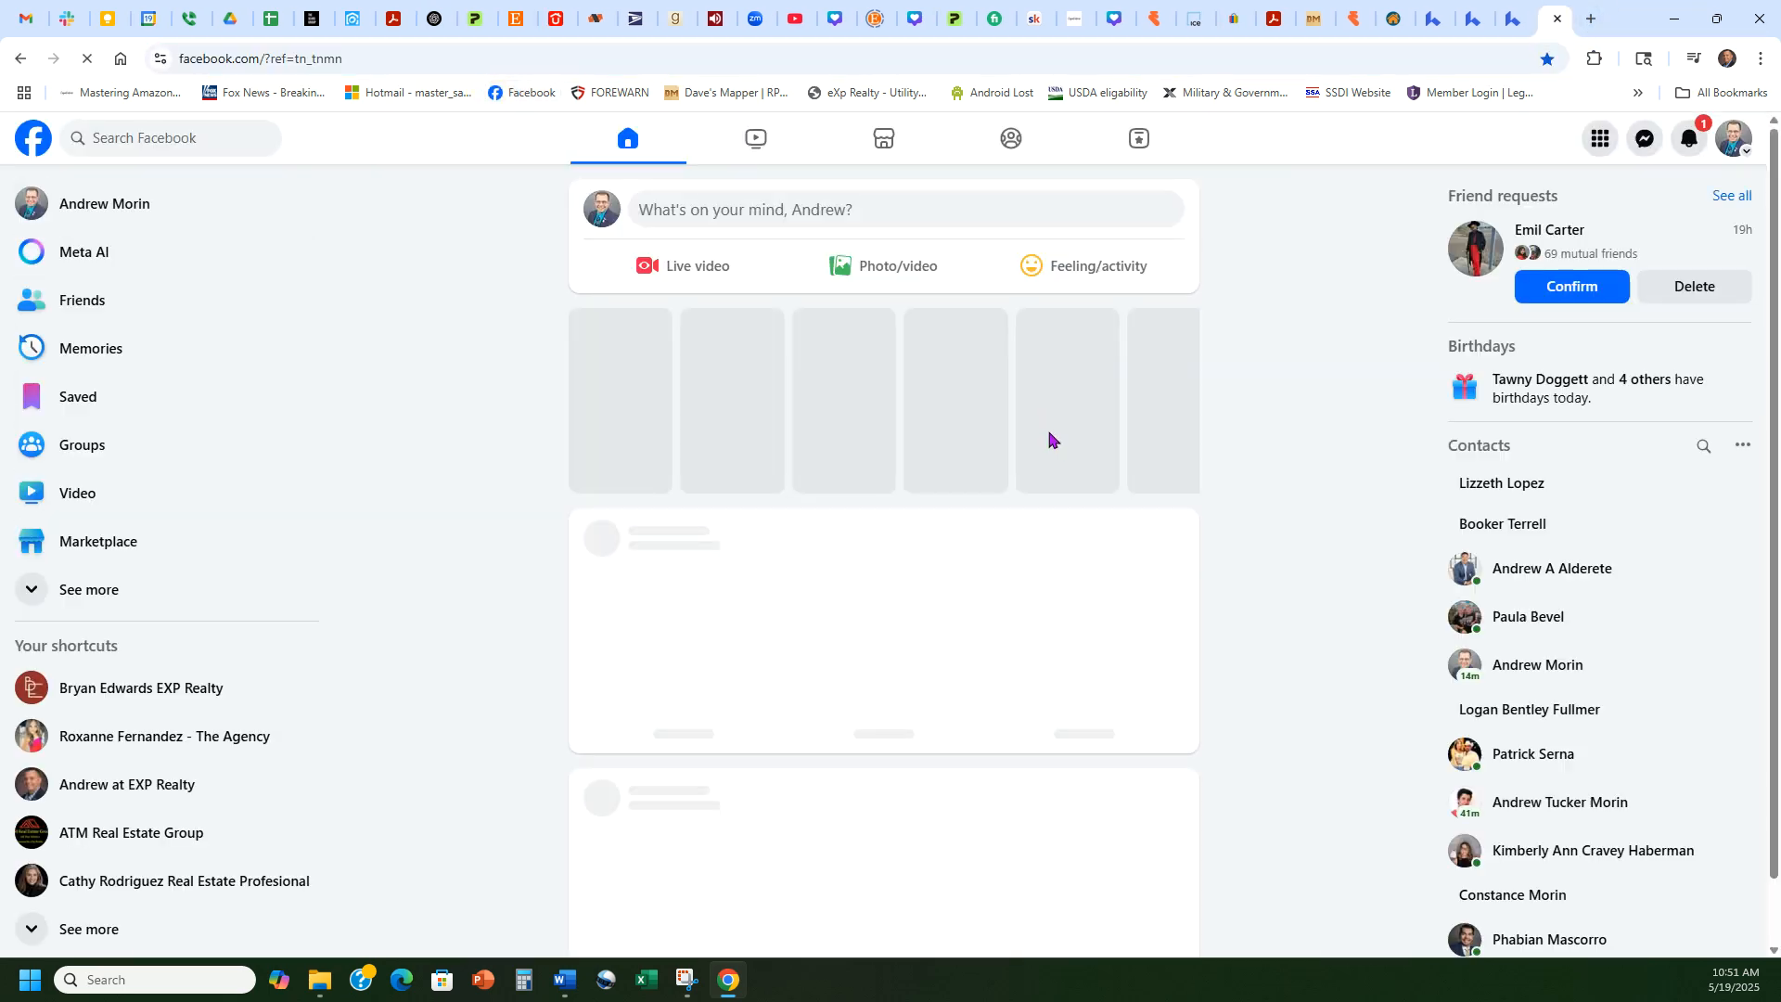
pyautogui.click(974, 209)
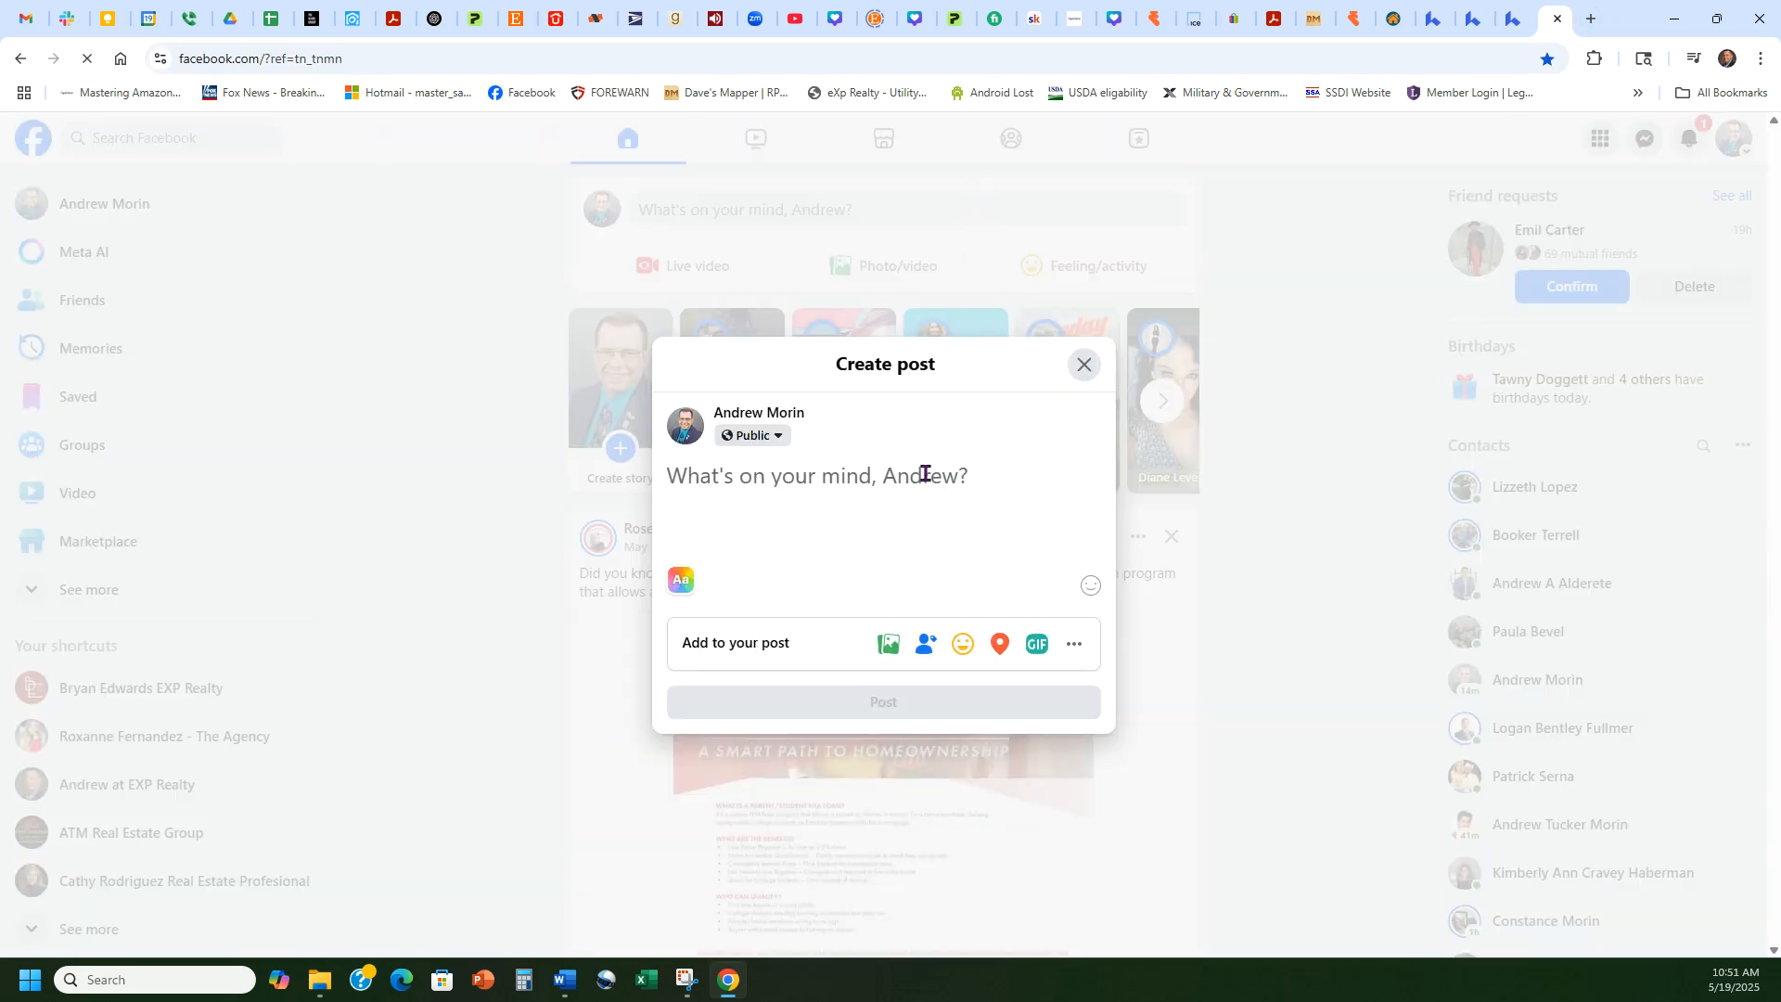
pyautogui.hotkey('ctrl', 'v')
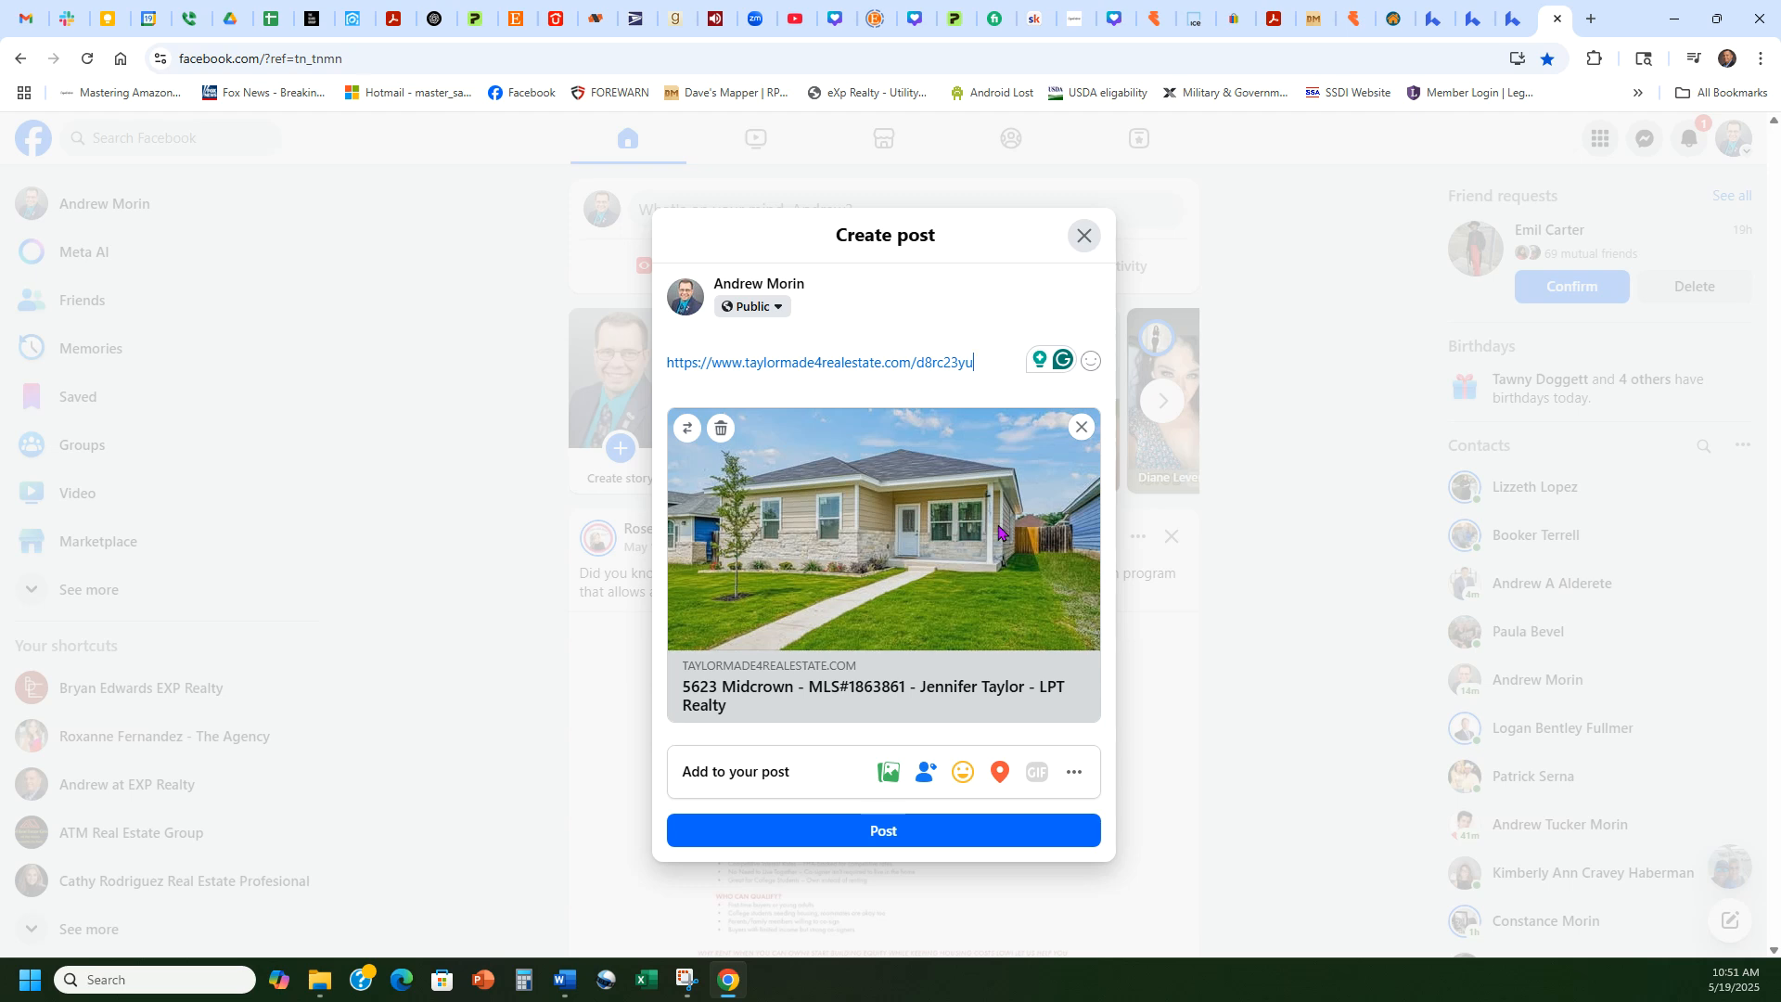
pyautogui.hotkey('ctrl', 'a')
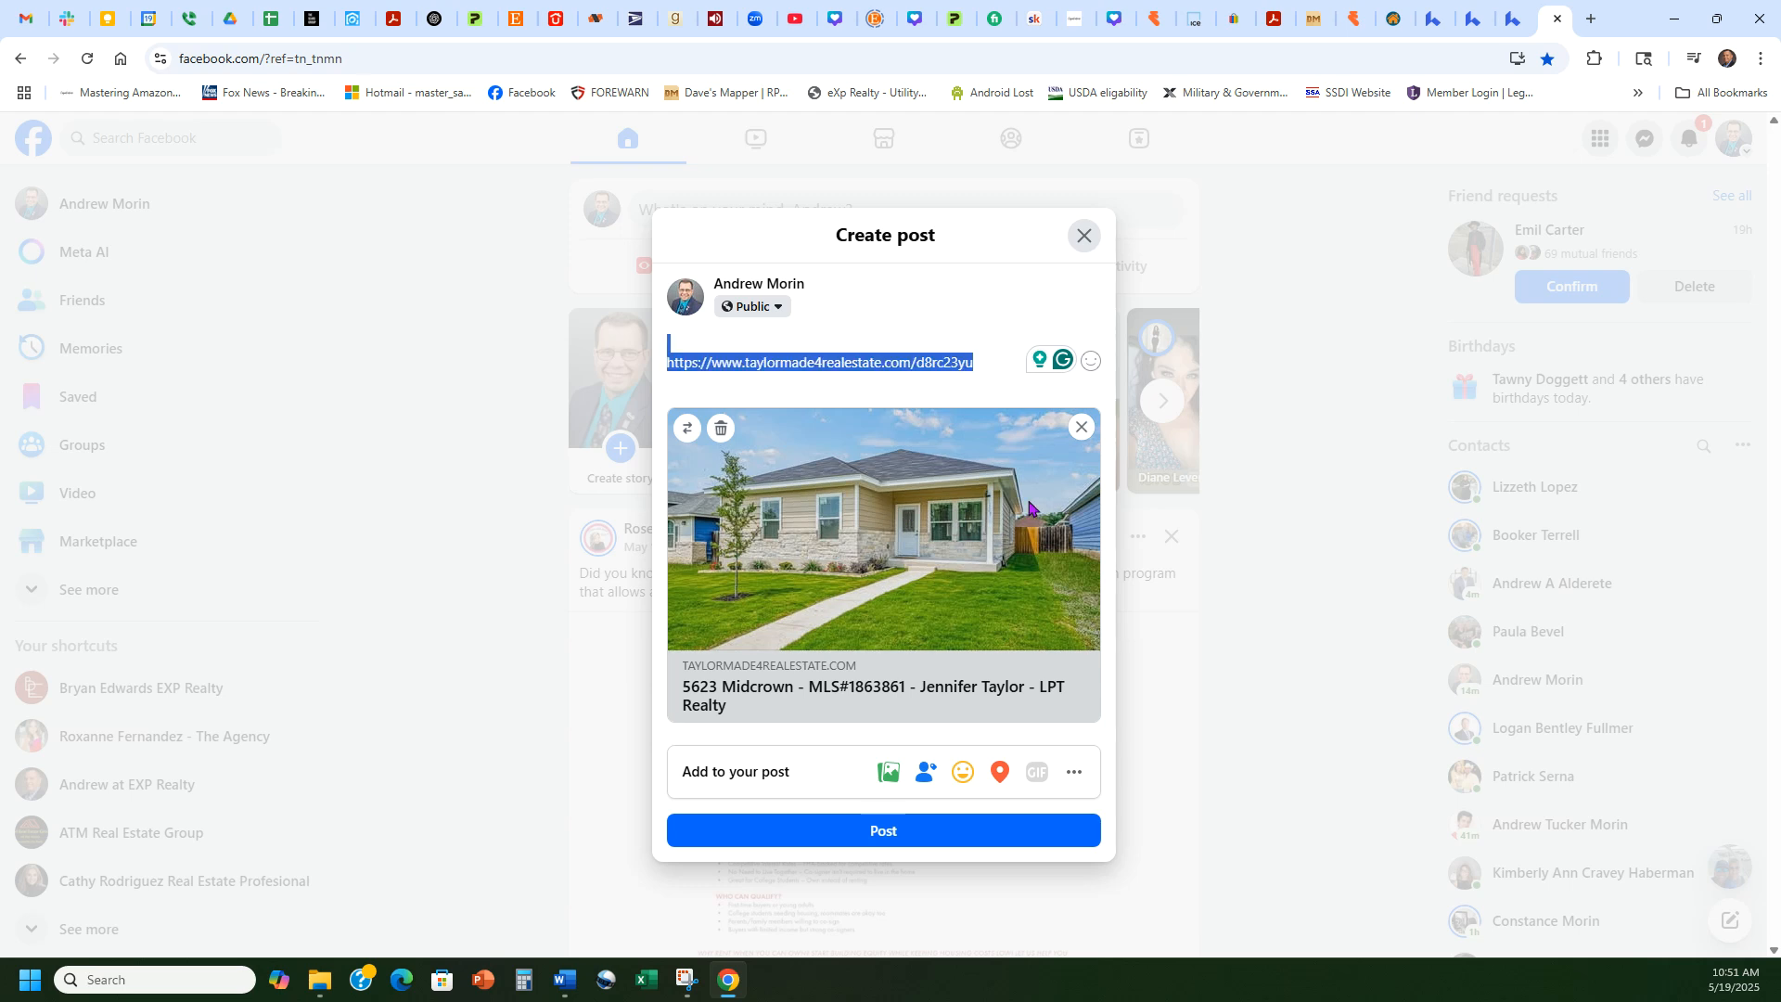
pyautogui.press('Delete')
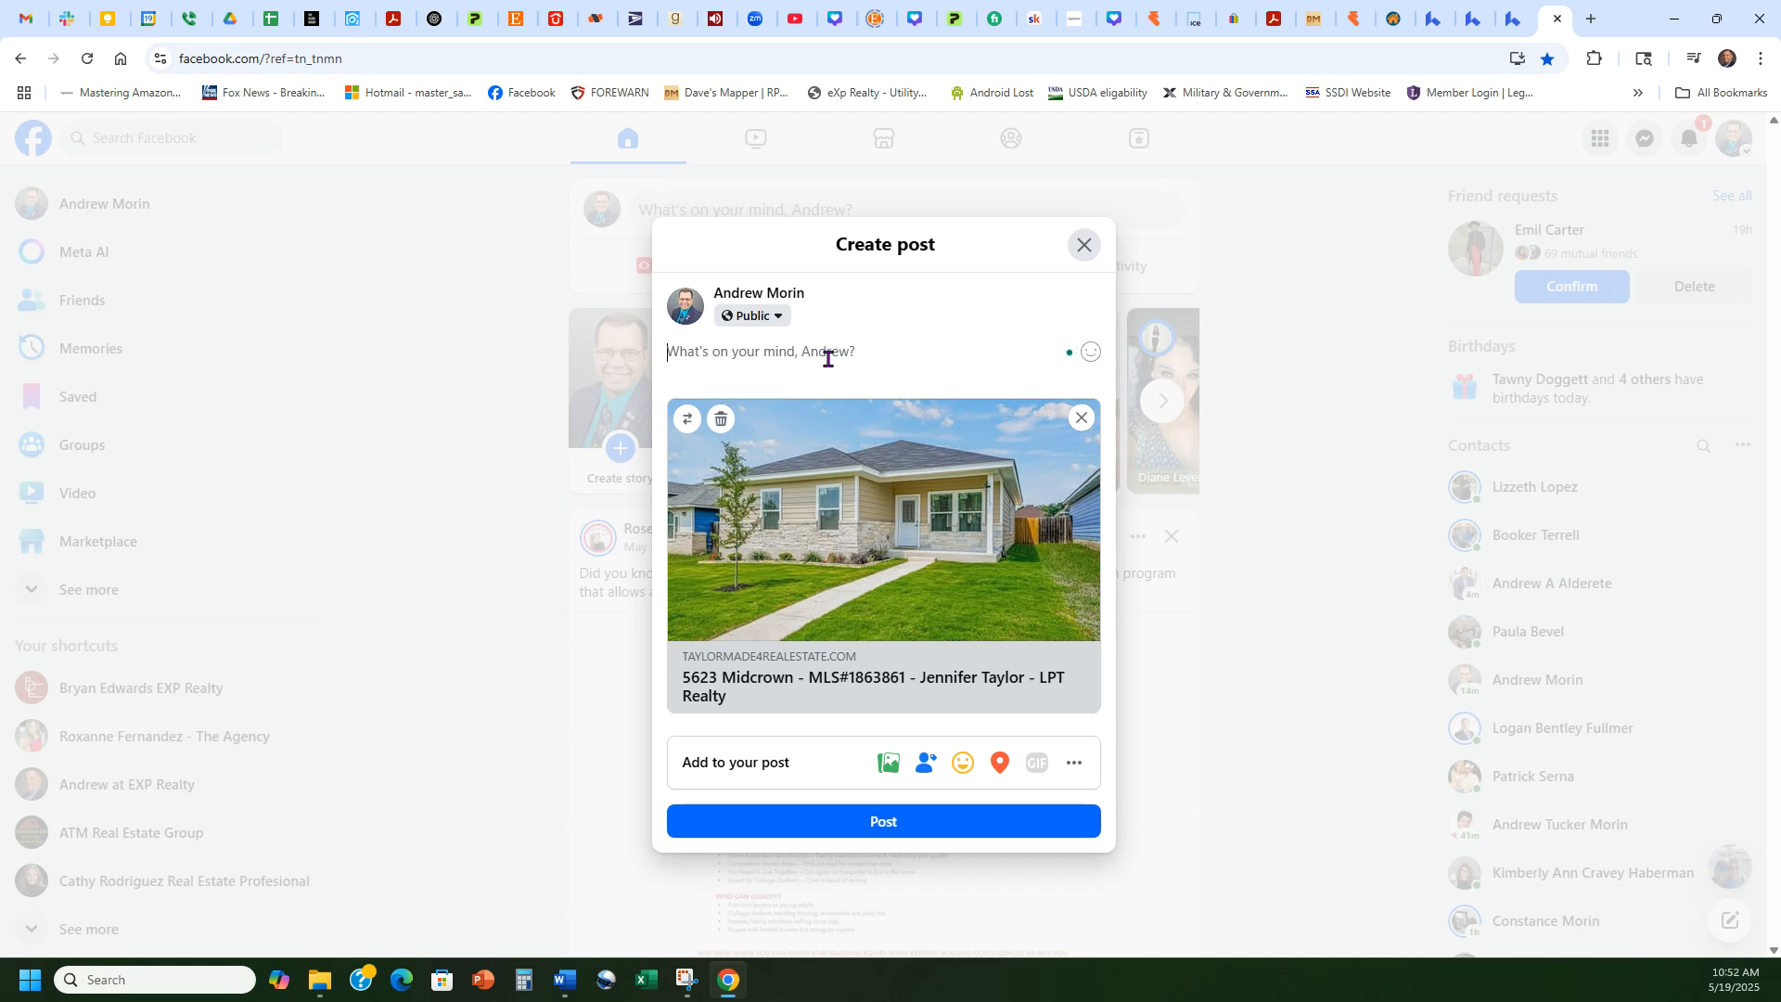
pyautogui.click(1433, 18)
# Step: Scroll through the landing-page preview and grab its live page address
pyautogui.click(1467, 13)
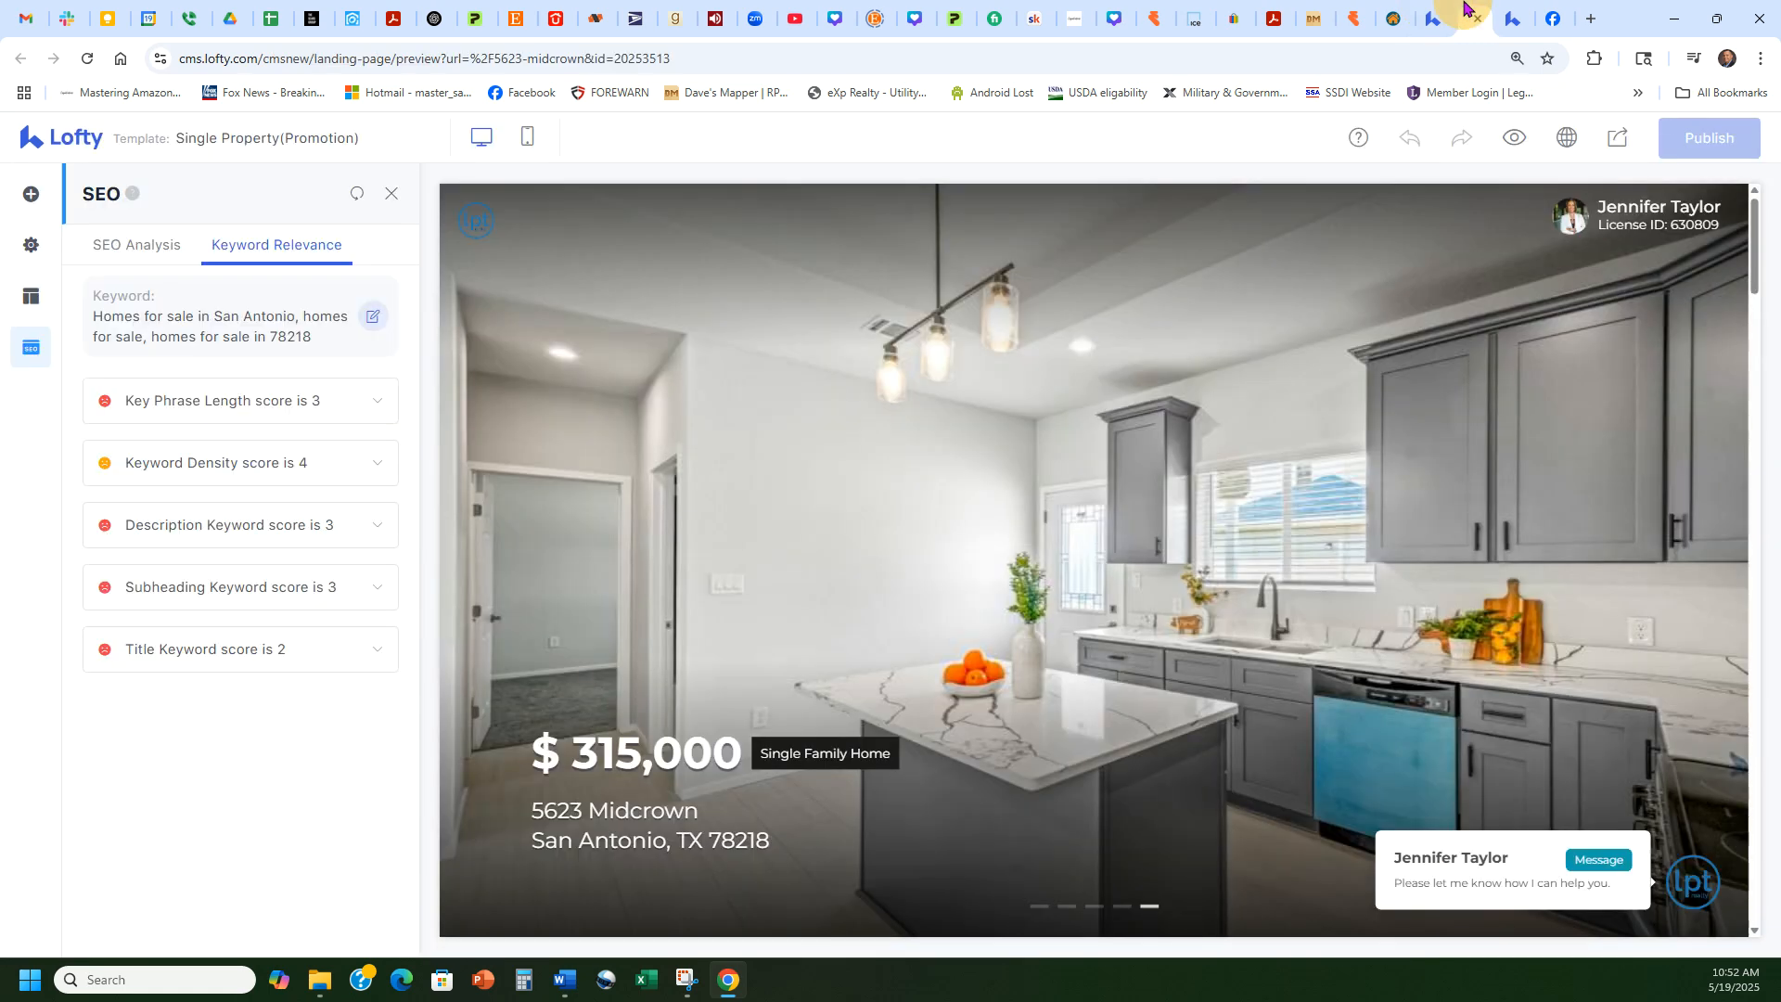
pyautogui.scroll(-5, 1063, 549)
pyautogui.scroll(-20, 1063, 548)
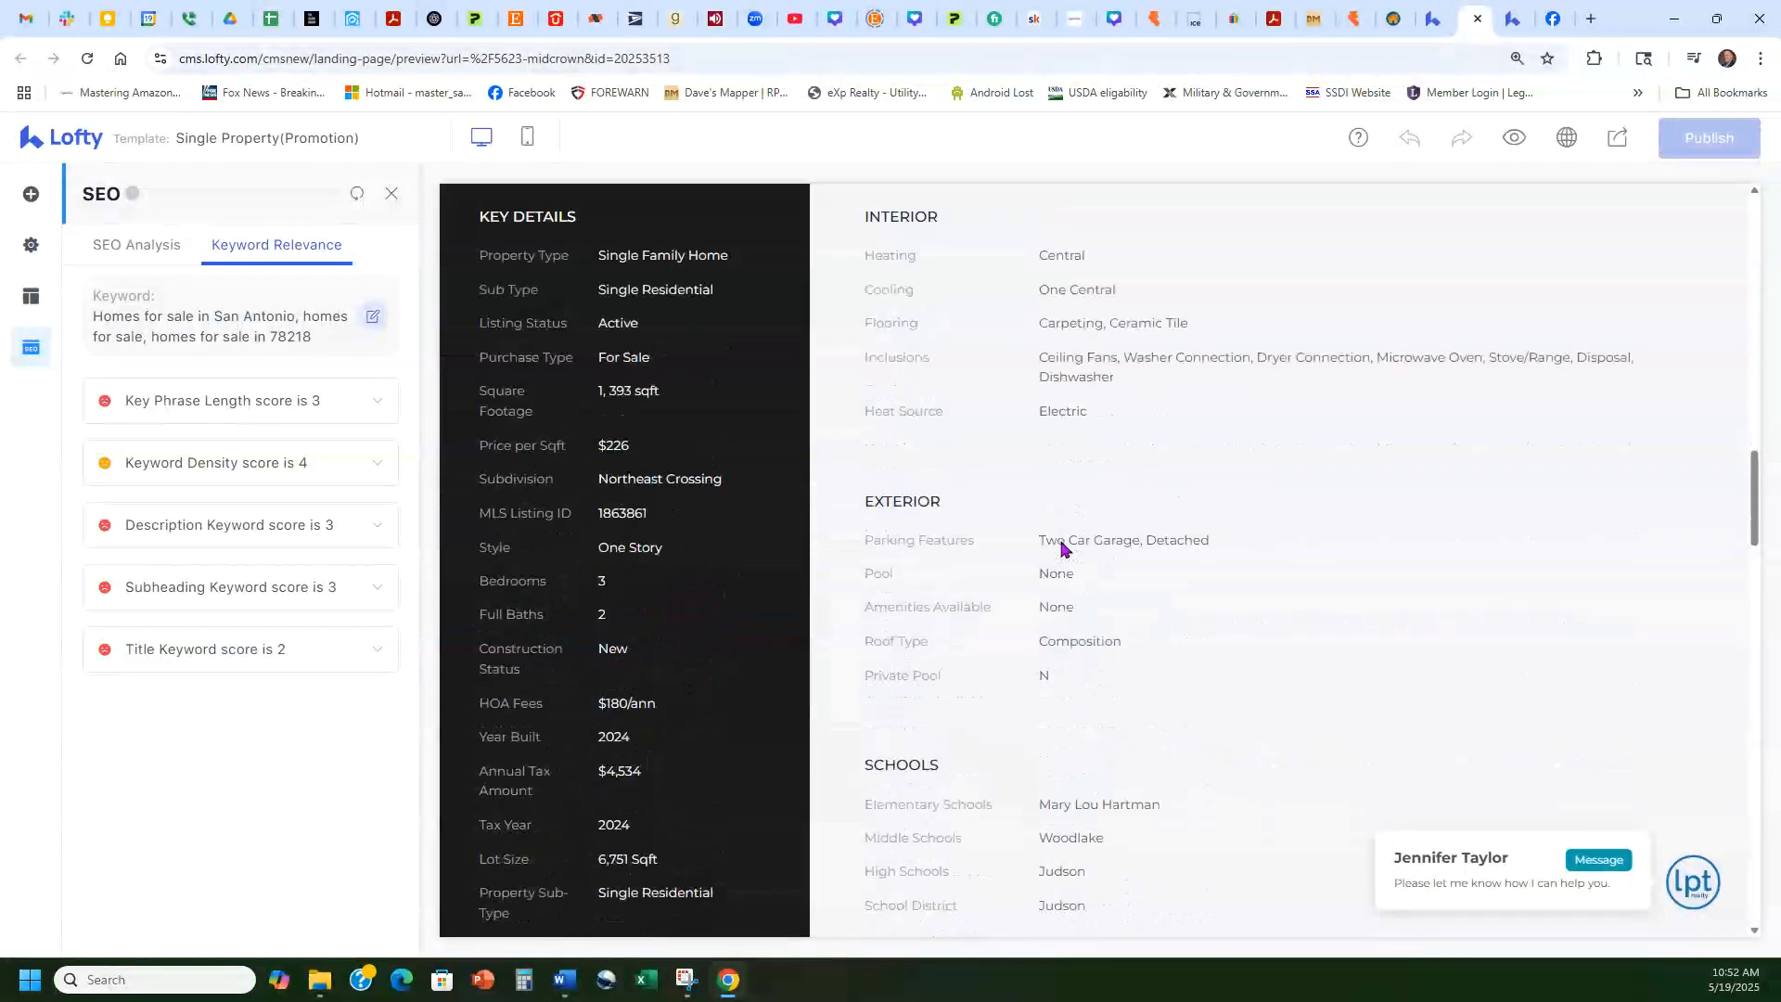
pyautogui.scroll(-15, 1062, 548)
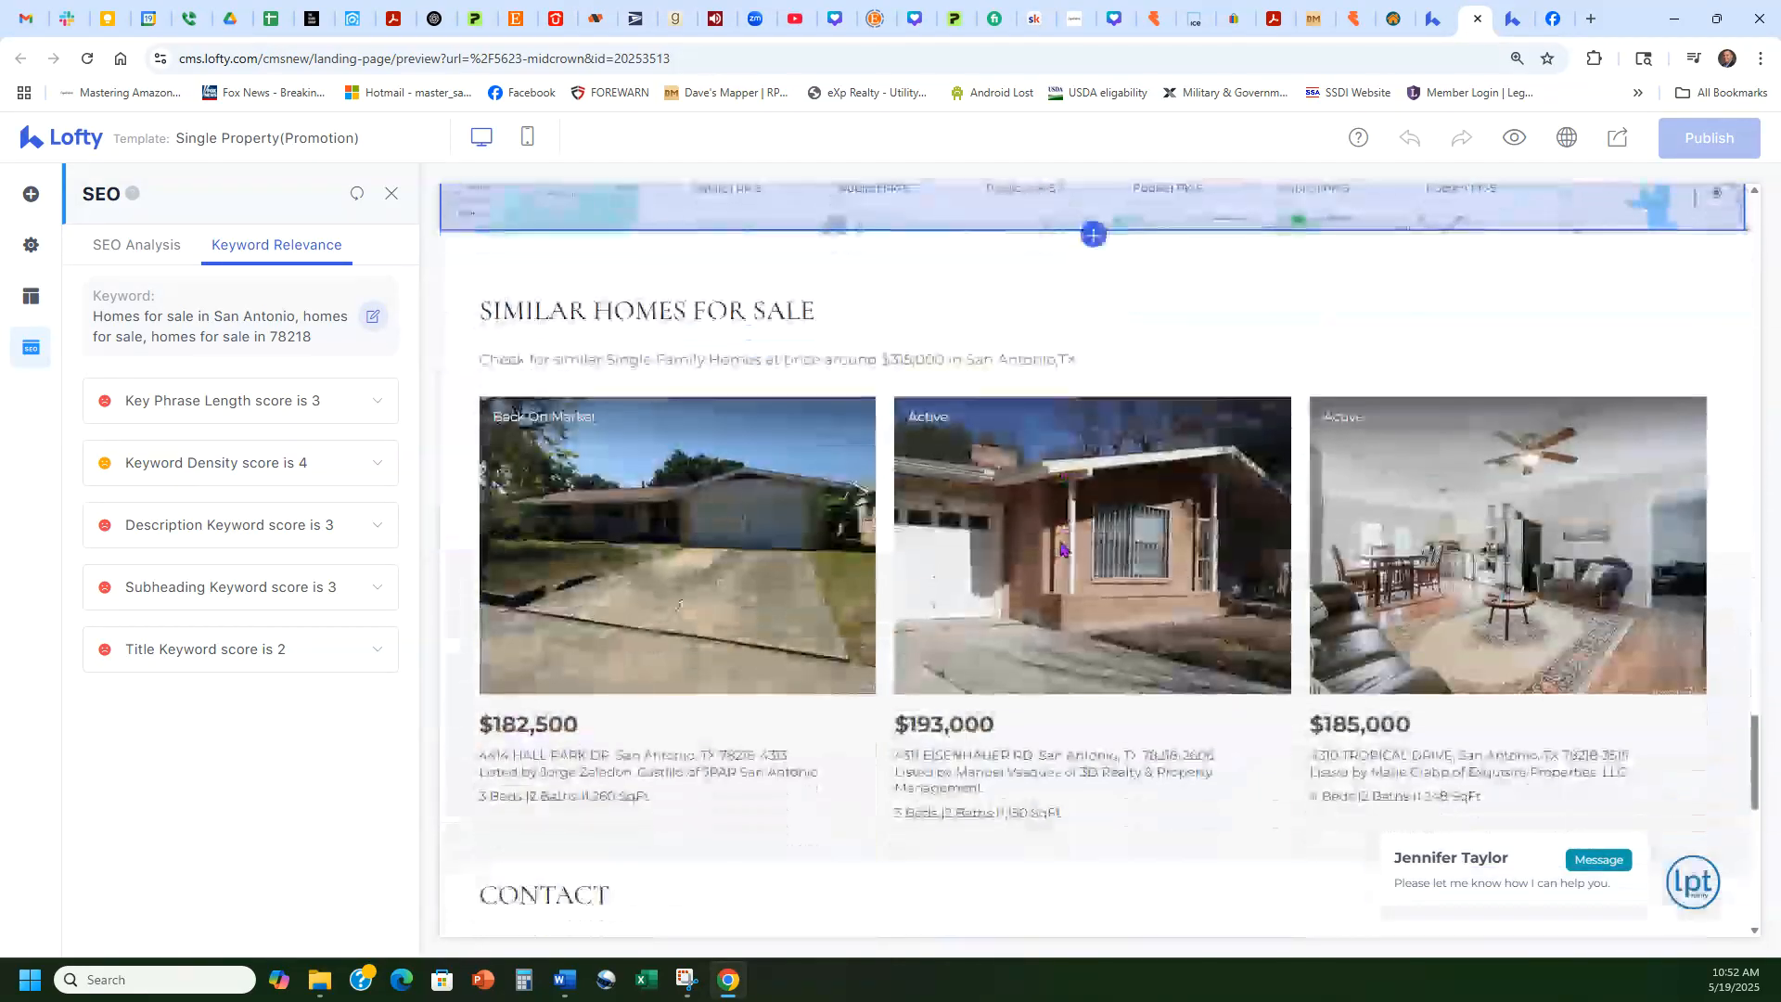
pyautogui.scroll(-5, 1062, 549)
pyautogui.scroll(20, 1062, 549)
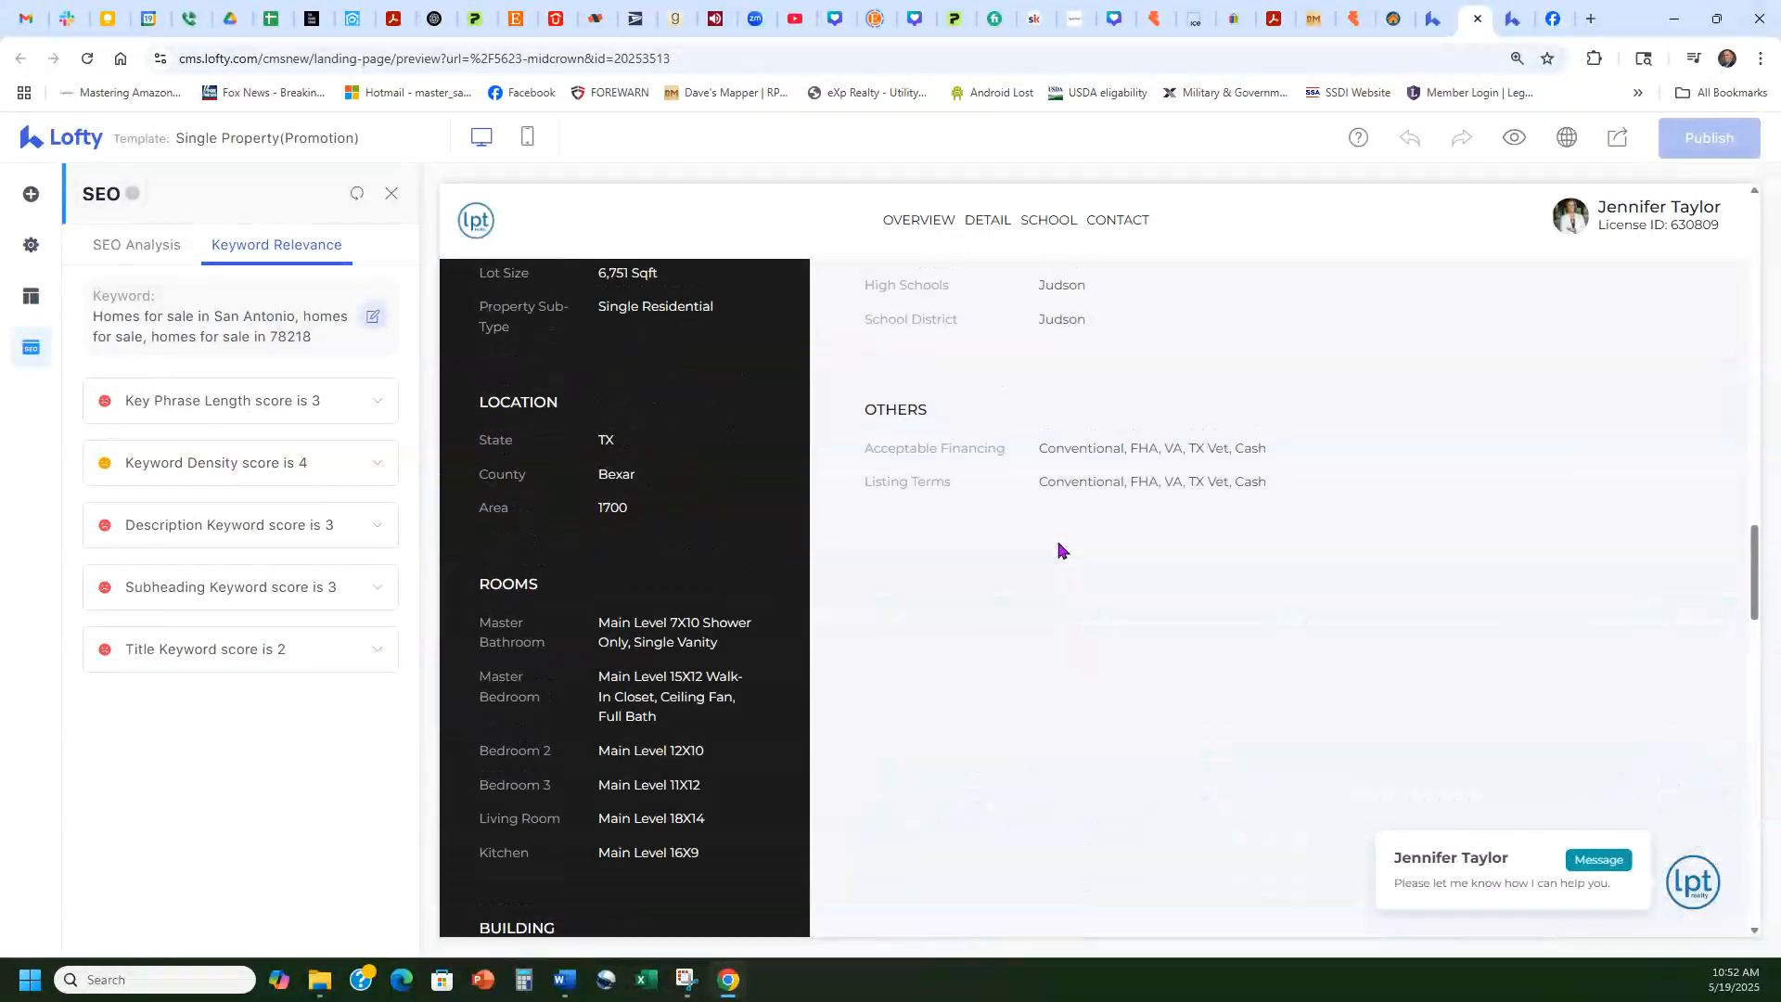
pyautogui.scroll(15, 1062, 552)
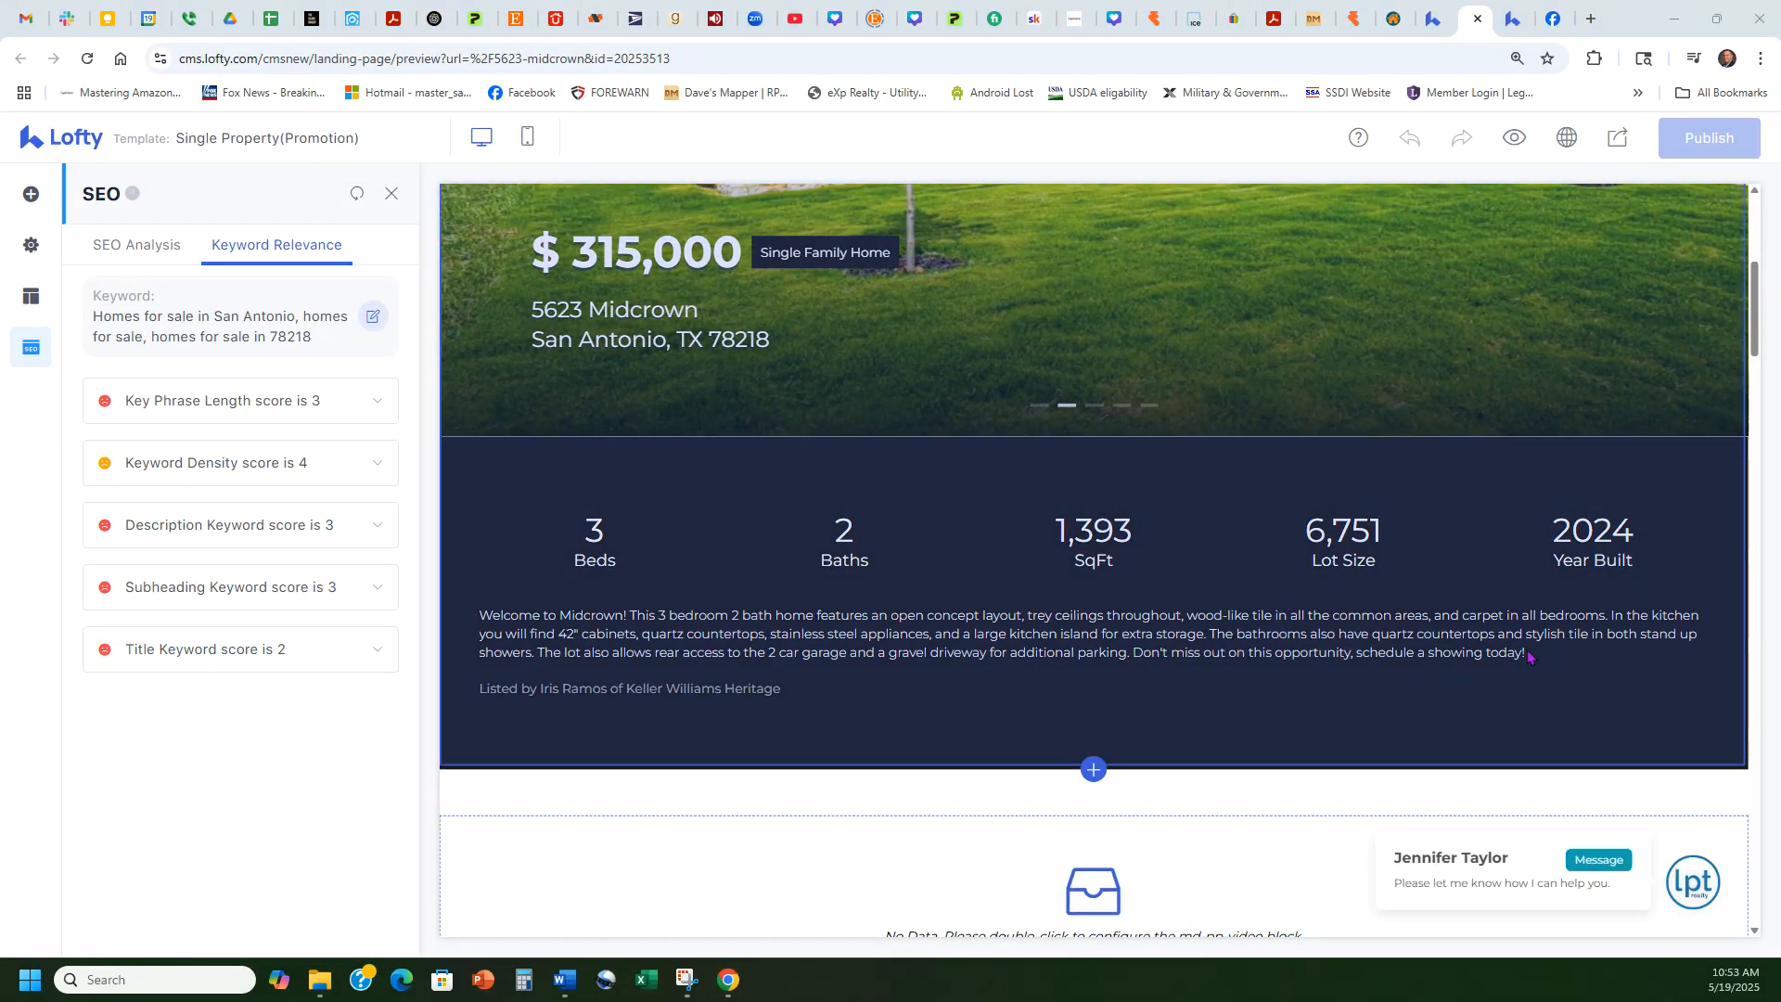
pyautogui.moveTo(1528, 652)
pyautogui.mouseDown()
pyautogui.moveTo(454, 615)
pyautogui.moveTo(1252, 584)
pyautogui.mouseUp()
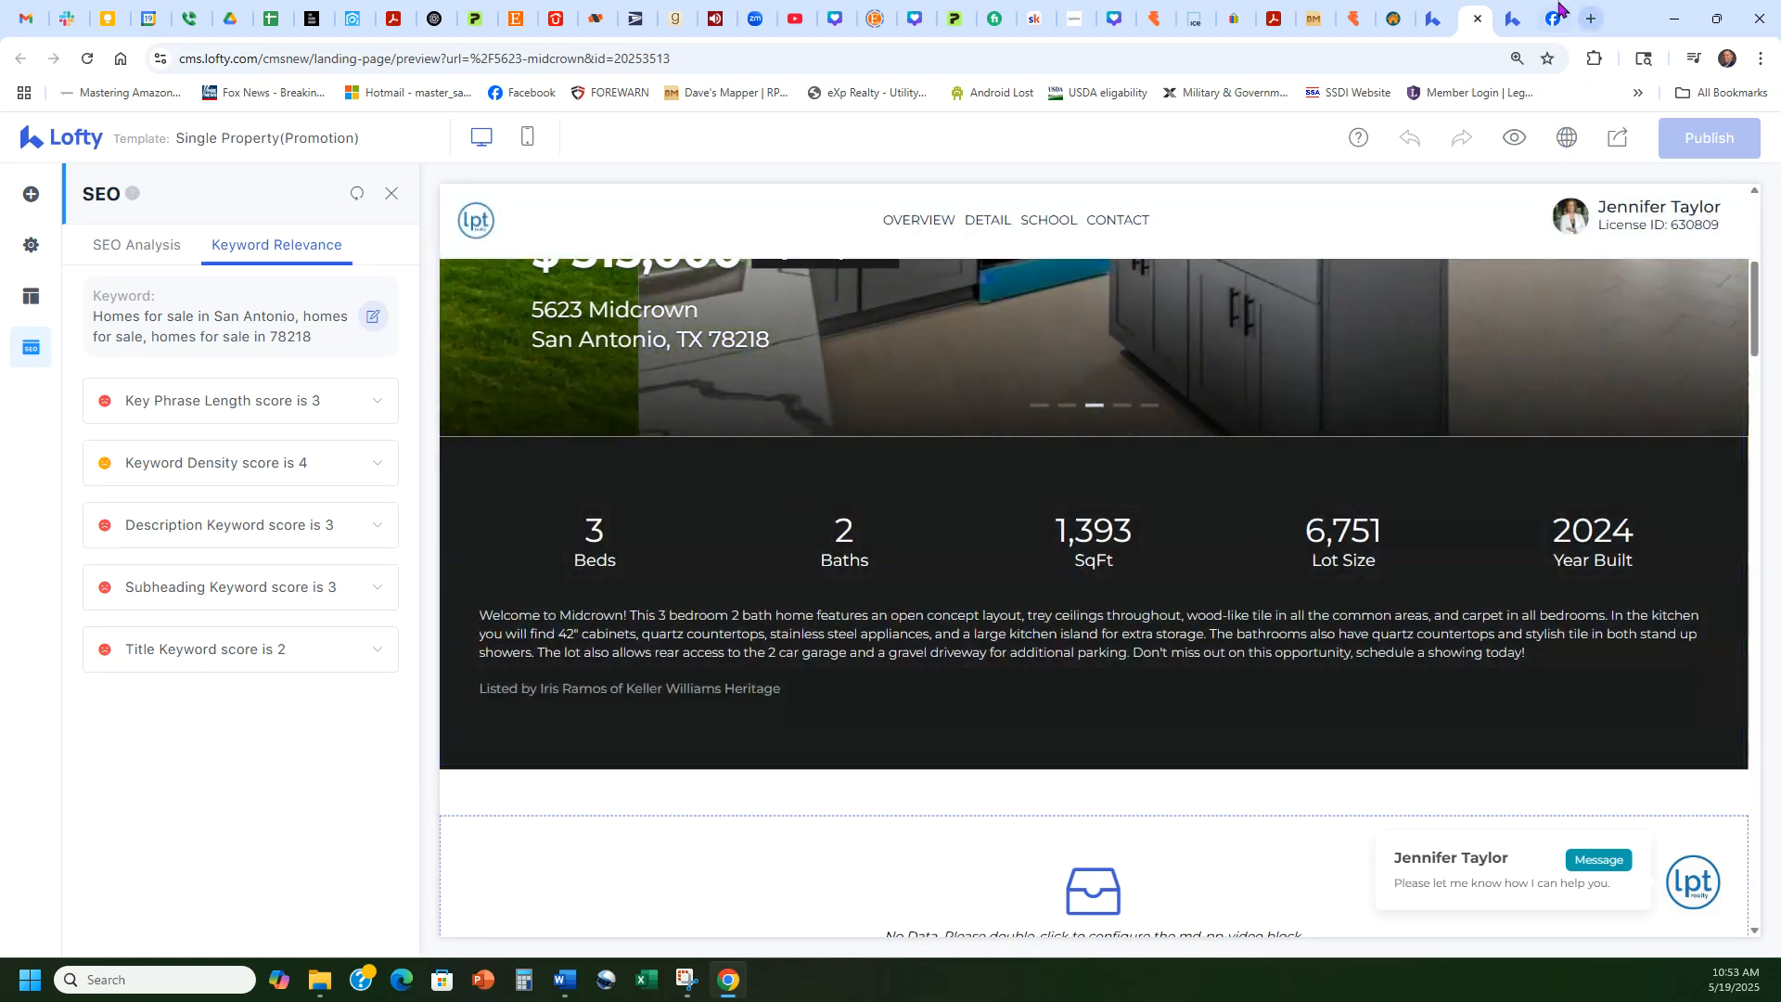
pyautogui.click(1589, 18)
pyautogui.write('https://www.taylormade4realestate.com/d8rc23yu')
pyautogui.press('Return')
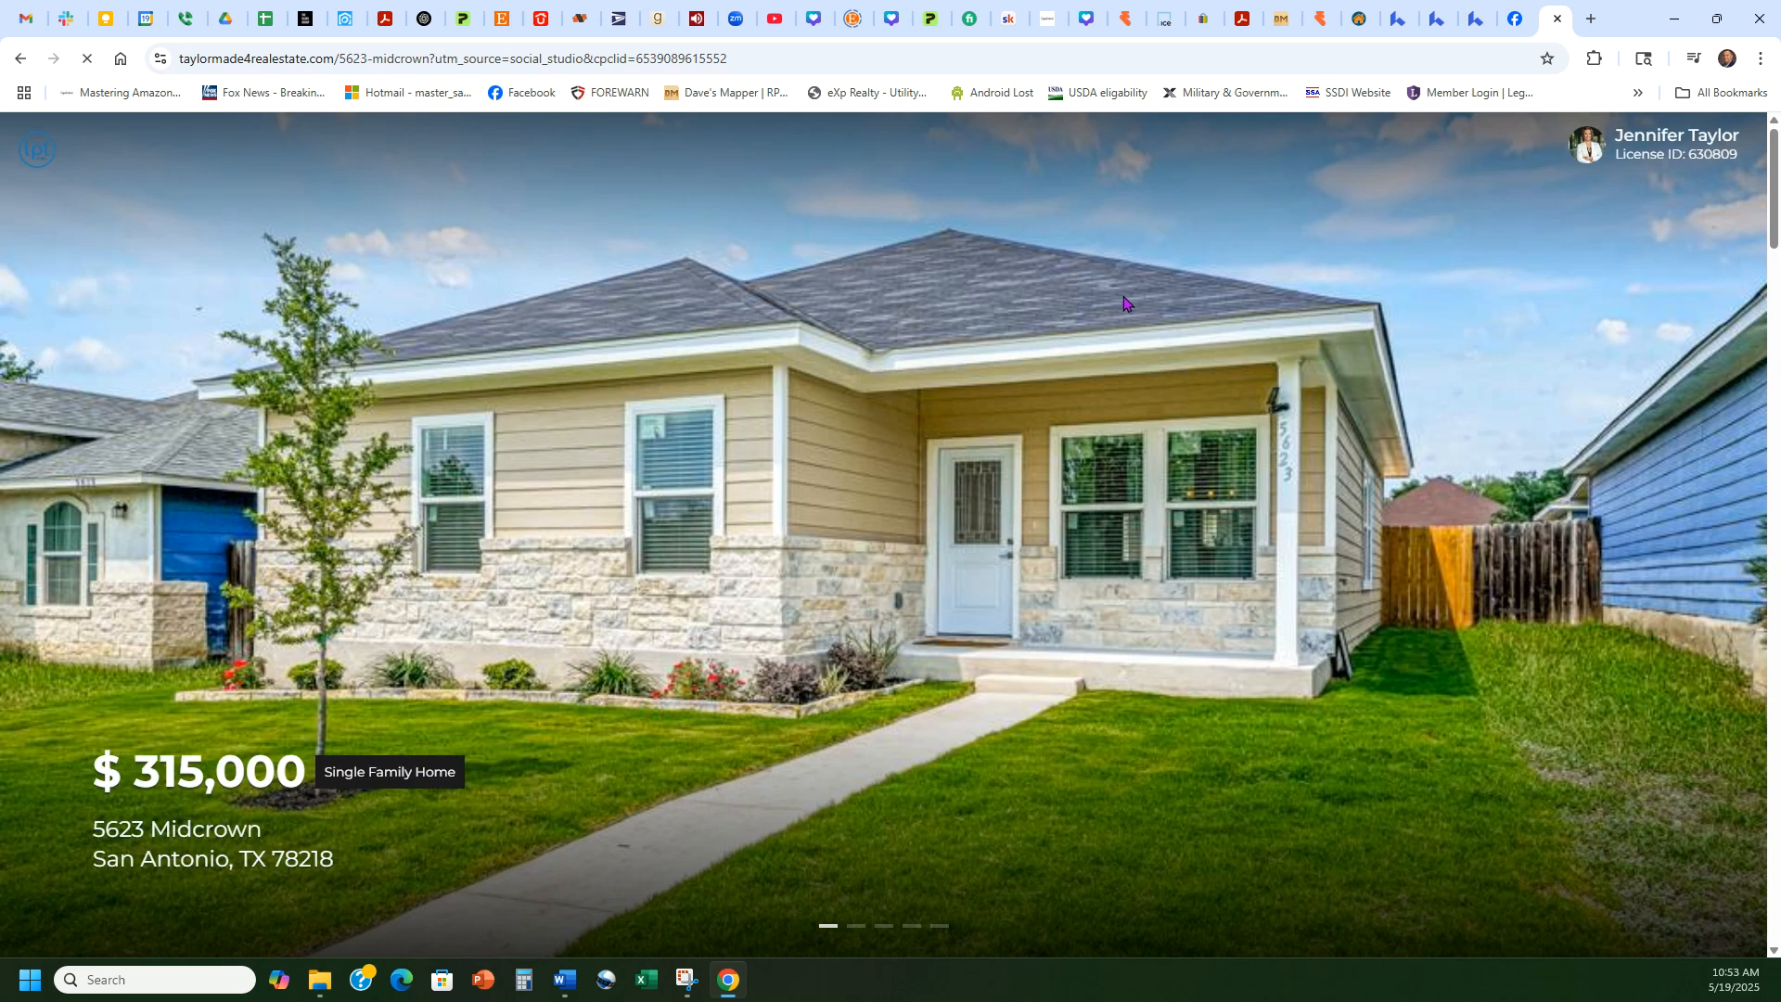
pyautogui.scroll(-7, 831, 395)
pyautogui.moveTo(440, 527); pyautogui.dragTo(15, 492)
pyautogui.hotkey('ctrl', 'c')
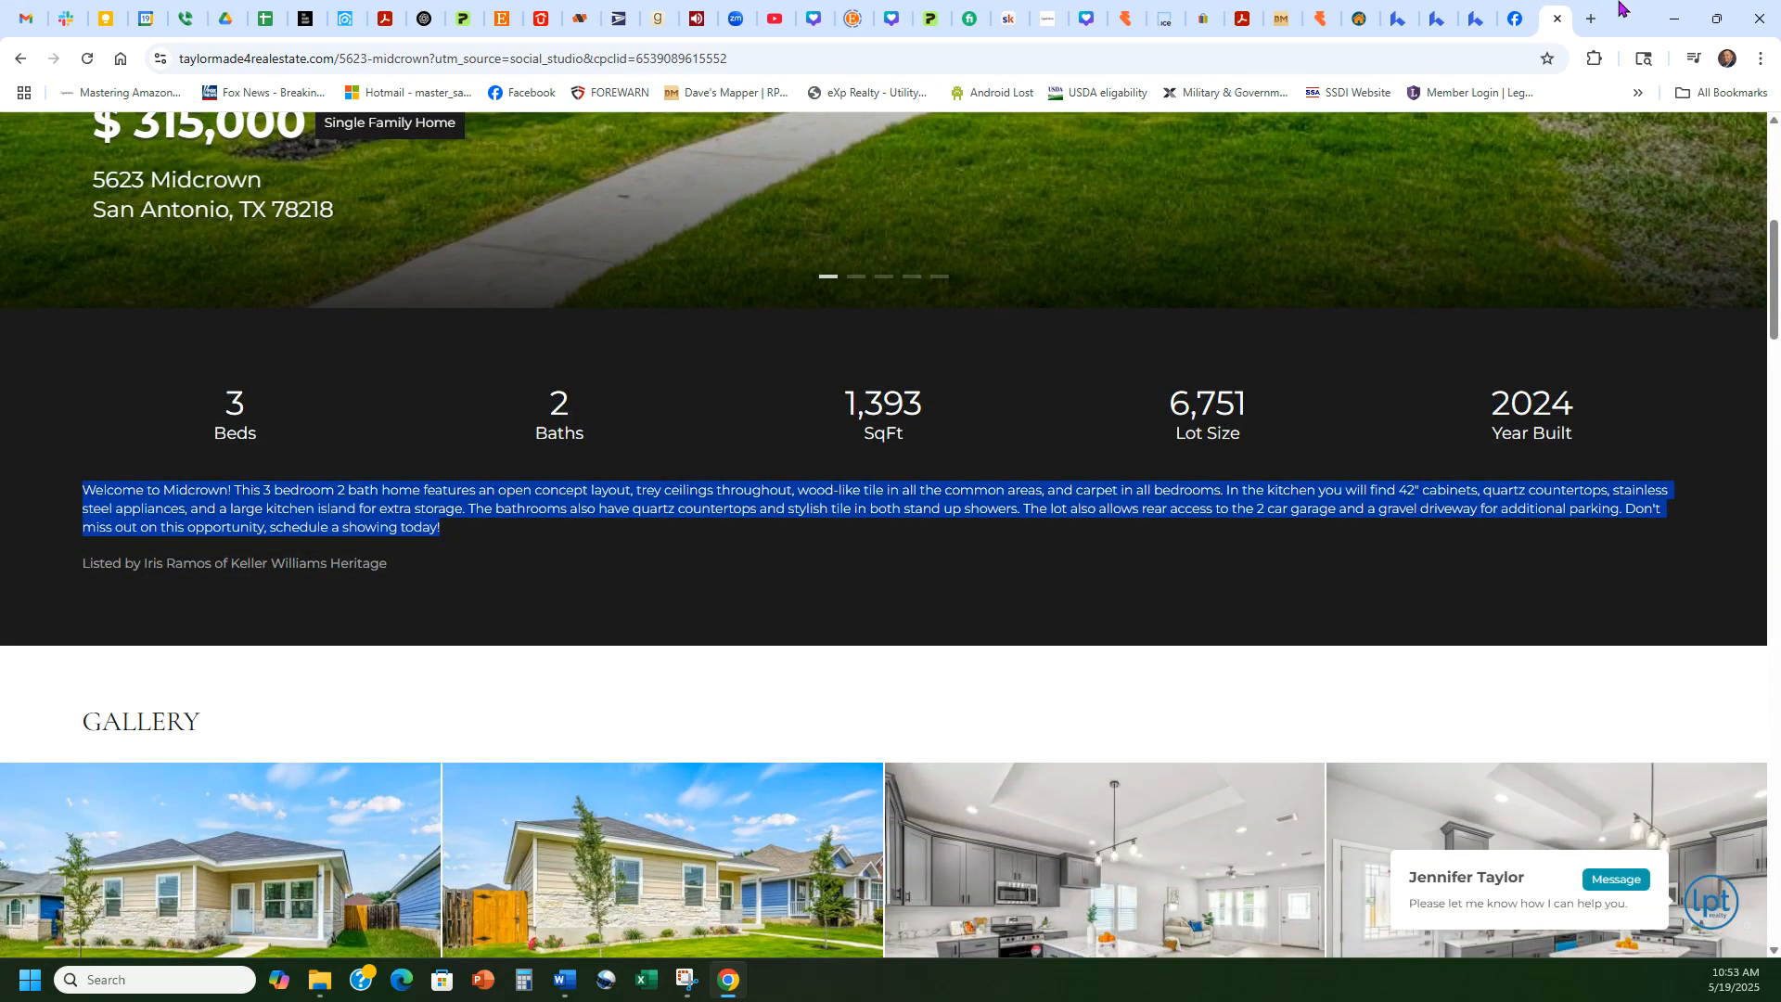
pyautogui.click(1513, 11)
# Step: Paste the listing description, hyphenating 3-bedroom 2-bath and adding a comma after kitchen
pyautogui.click(862, 356)
pyautogui.hotkey('ctrl', 'v')
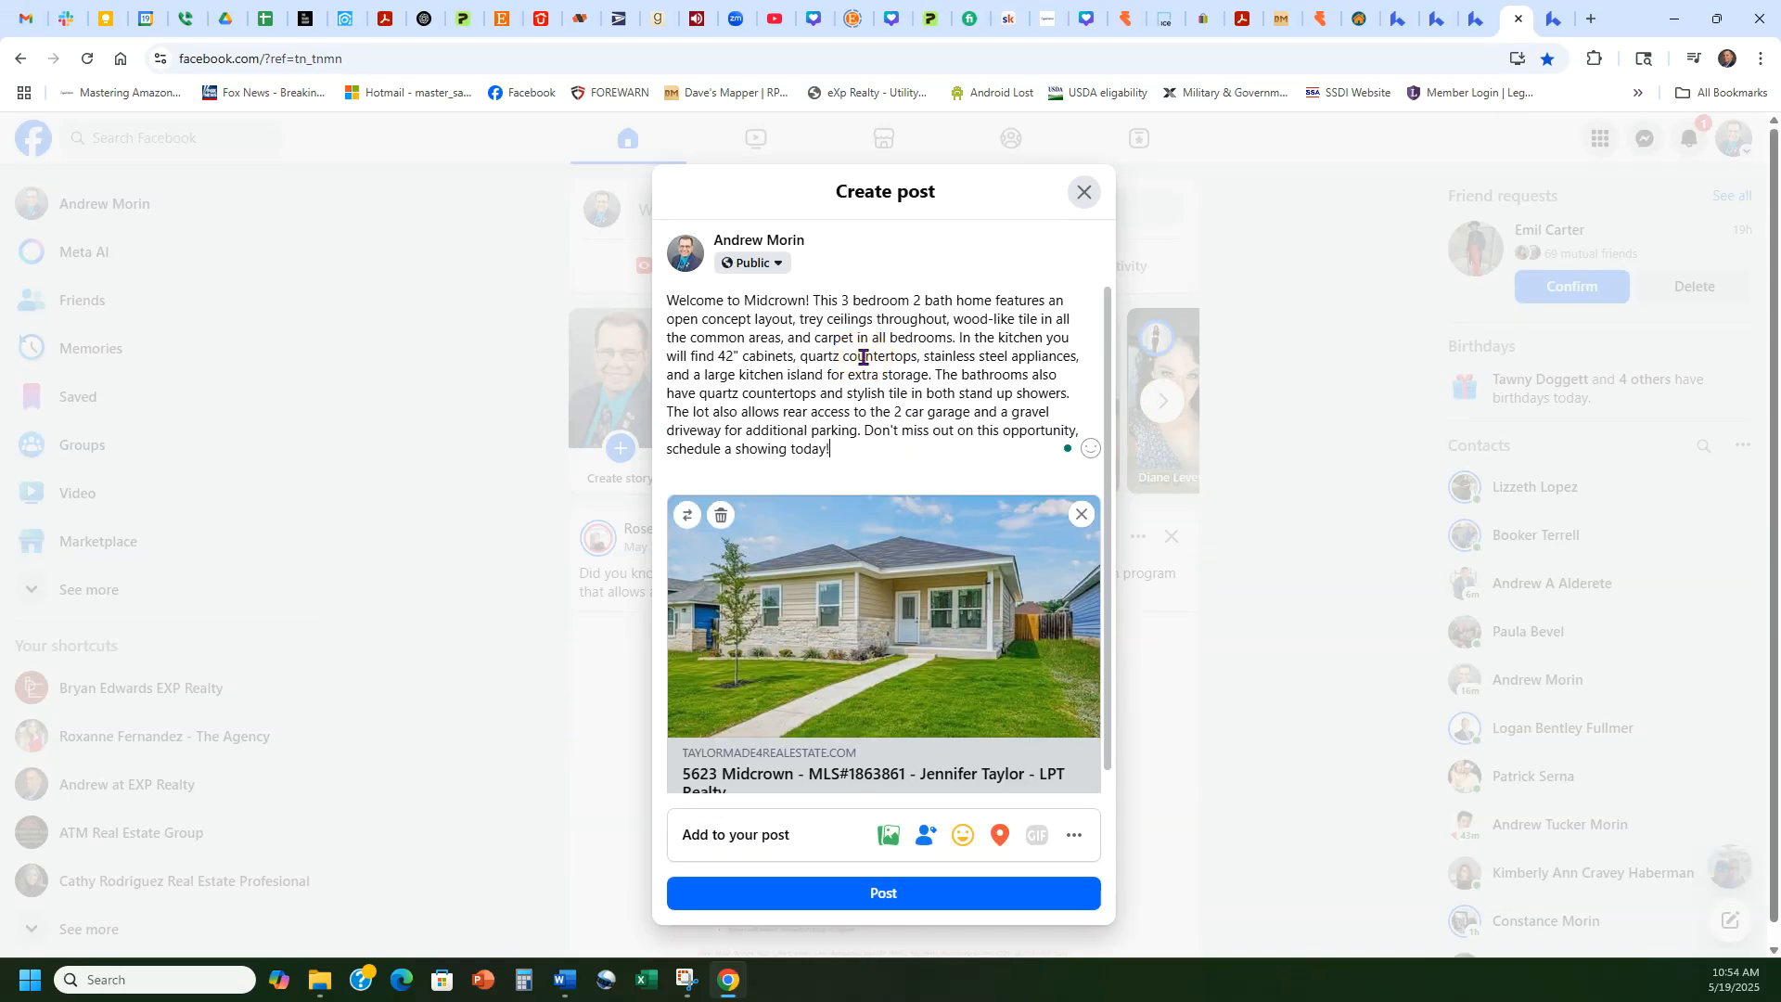
pyautogui.moveTo(868, 303)
pyautogui.click(904, 354)
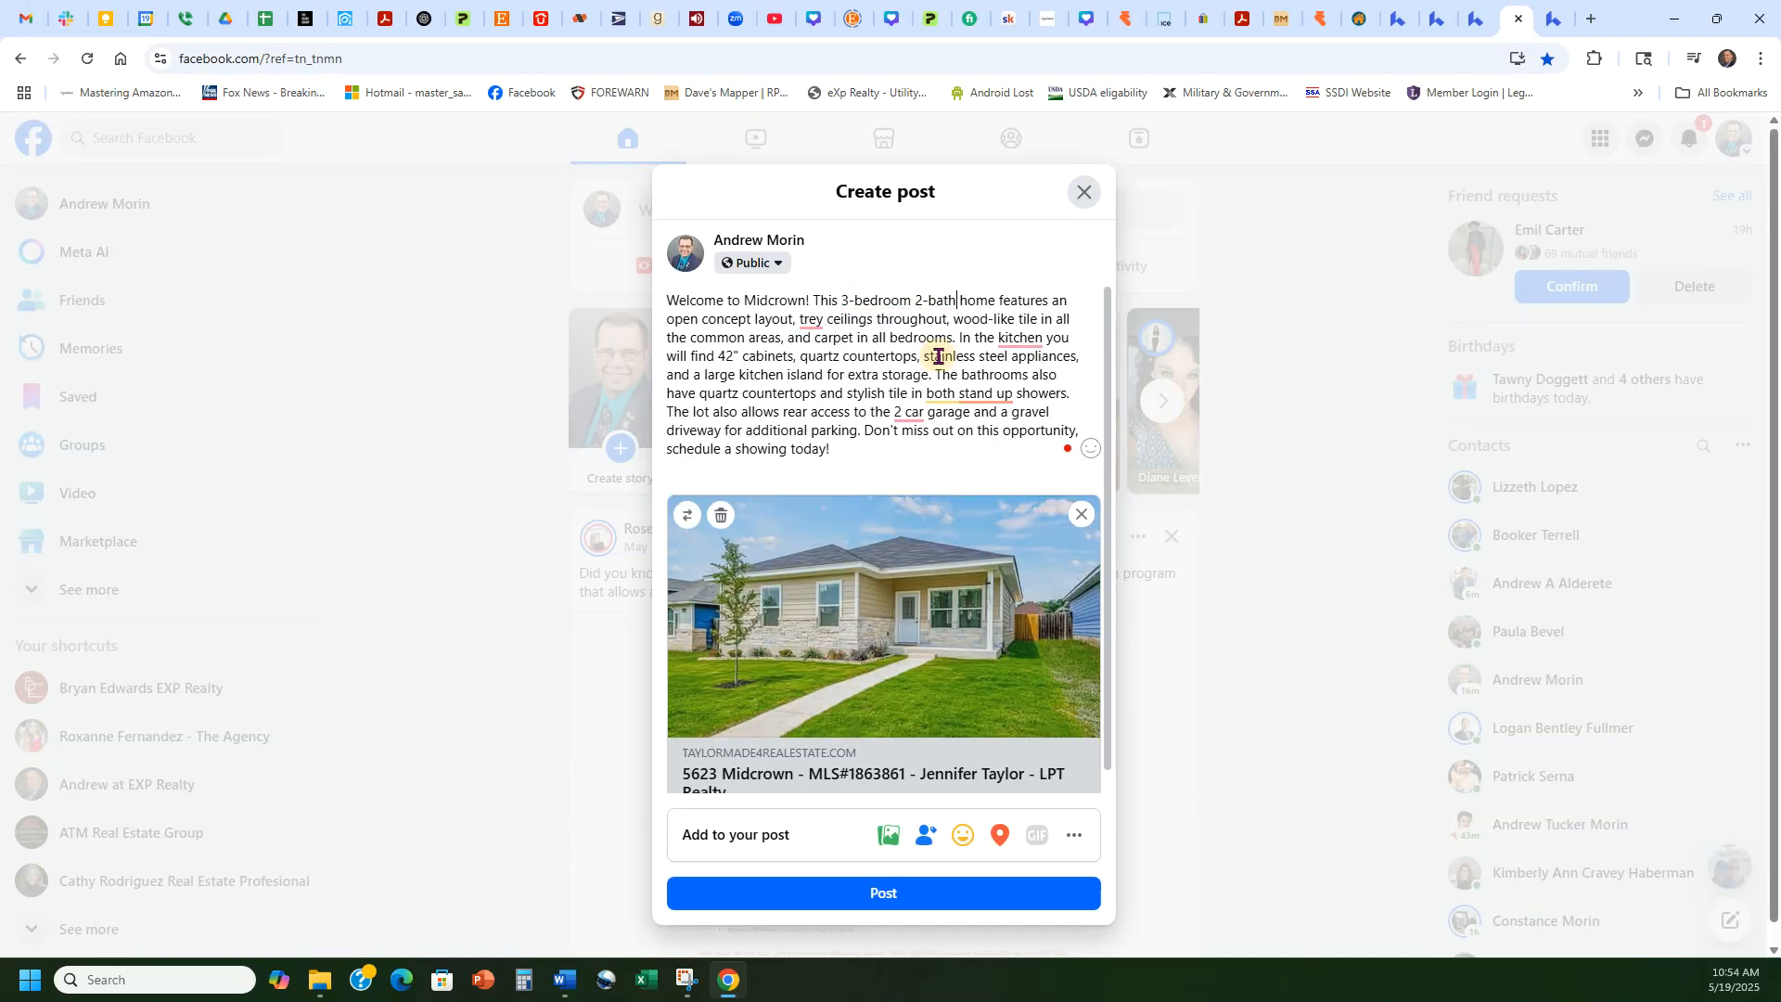
pyautogui.moveTo(1032, 332)
pyautogui.click(1013, 374)
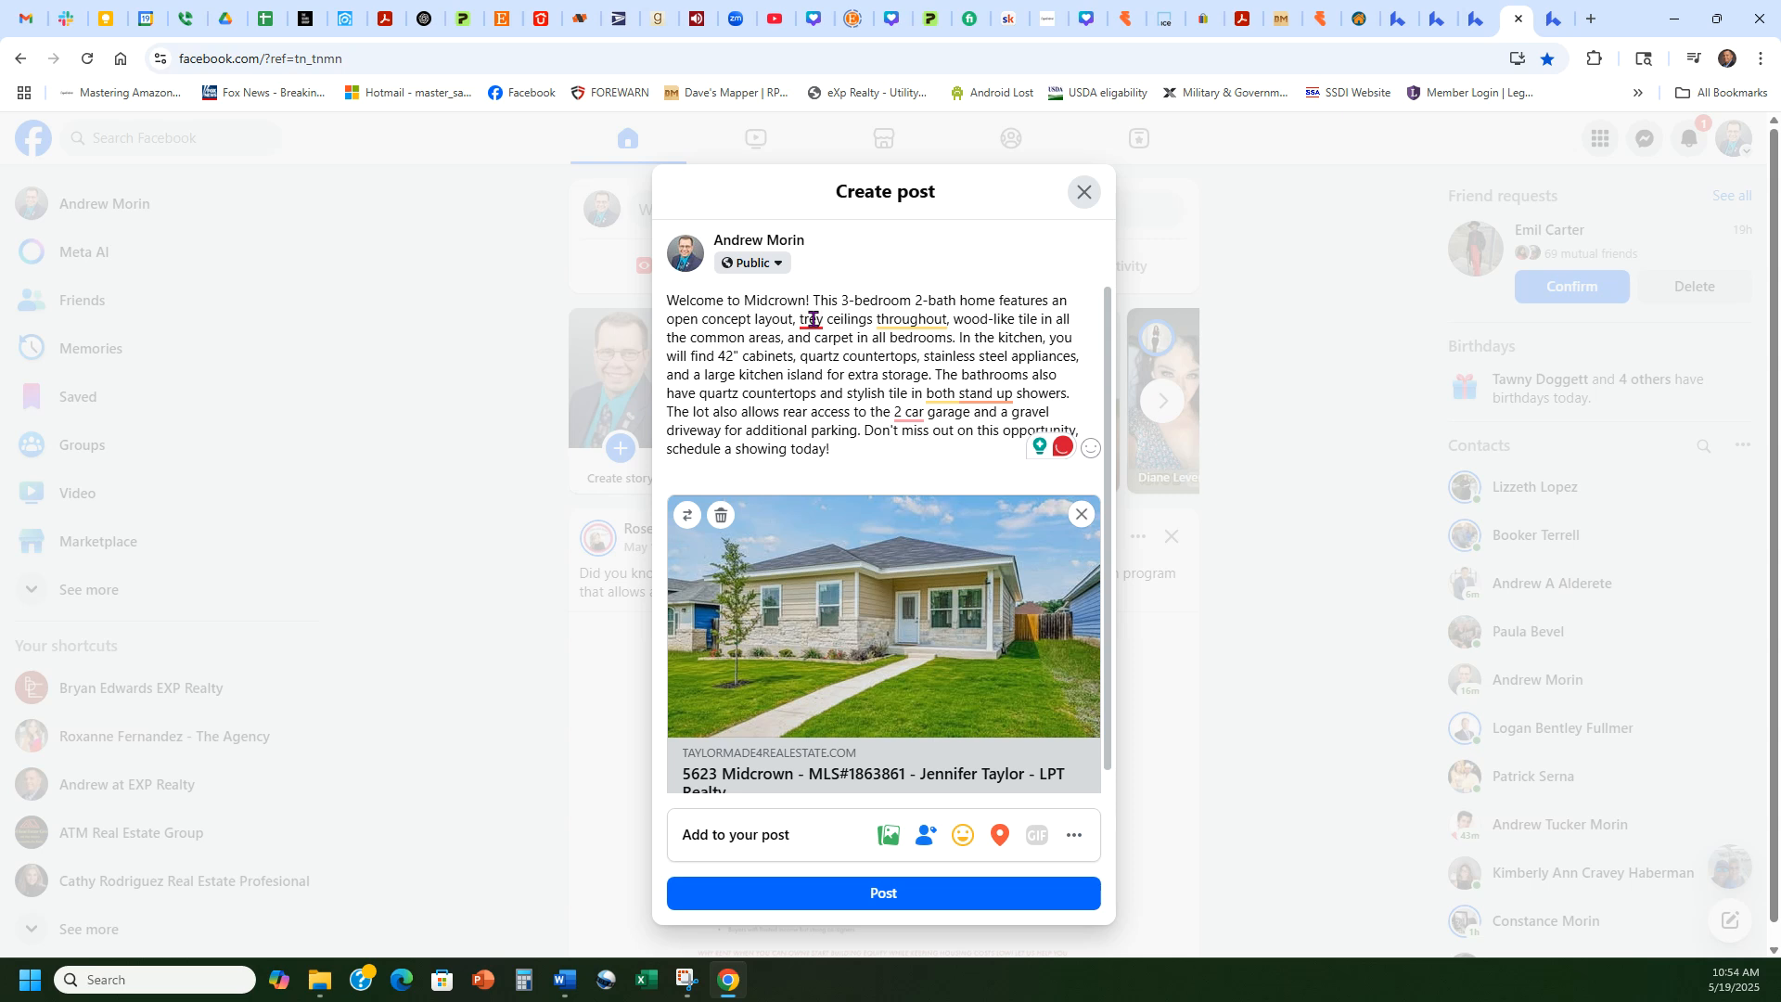
# Step: Correct the text to stand-up showers and 2-car, then publish the post
pyautogui.moveTo(815, 324)
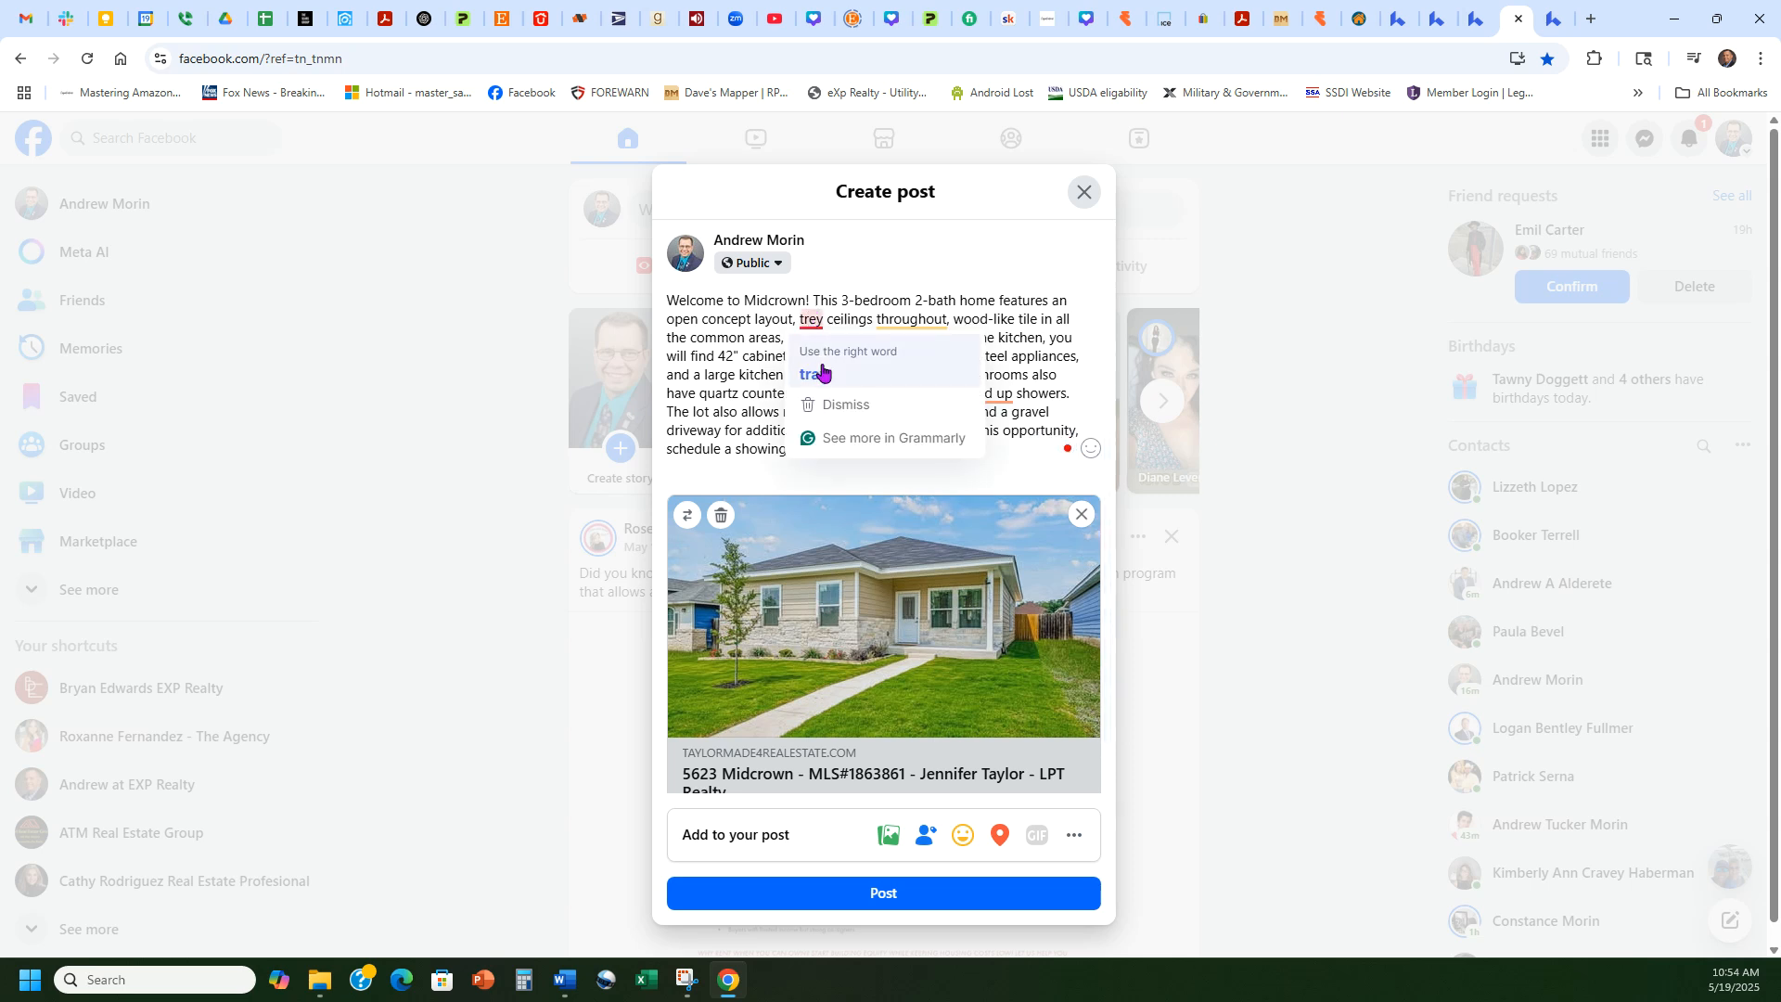
pyautogui.moveTo(993, 394)
pyautogui.click(1011, 446)
pyautogui.moveTo(915, 411)
pyautogui.click(913, 466)
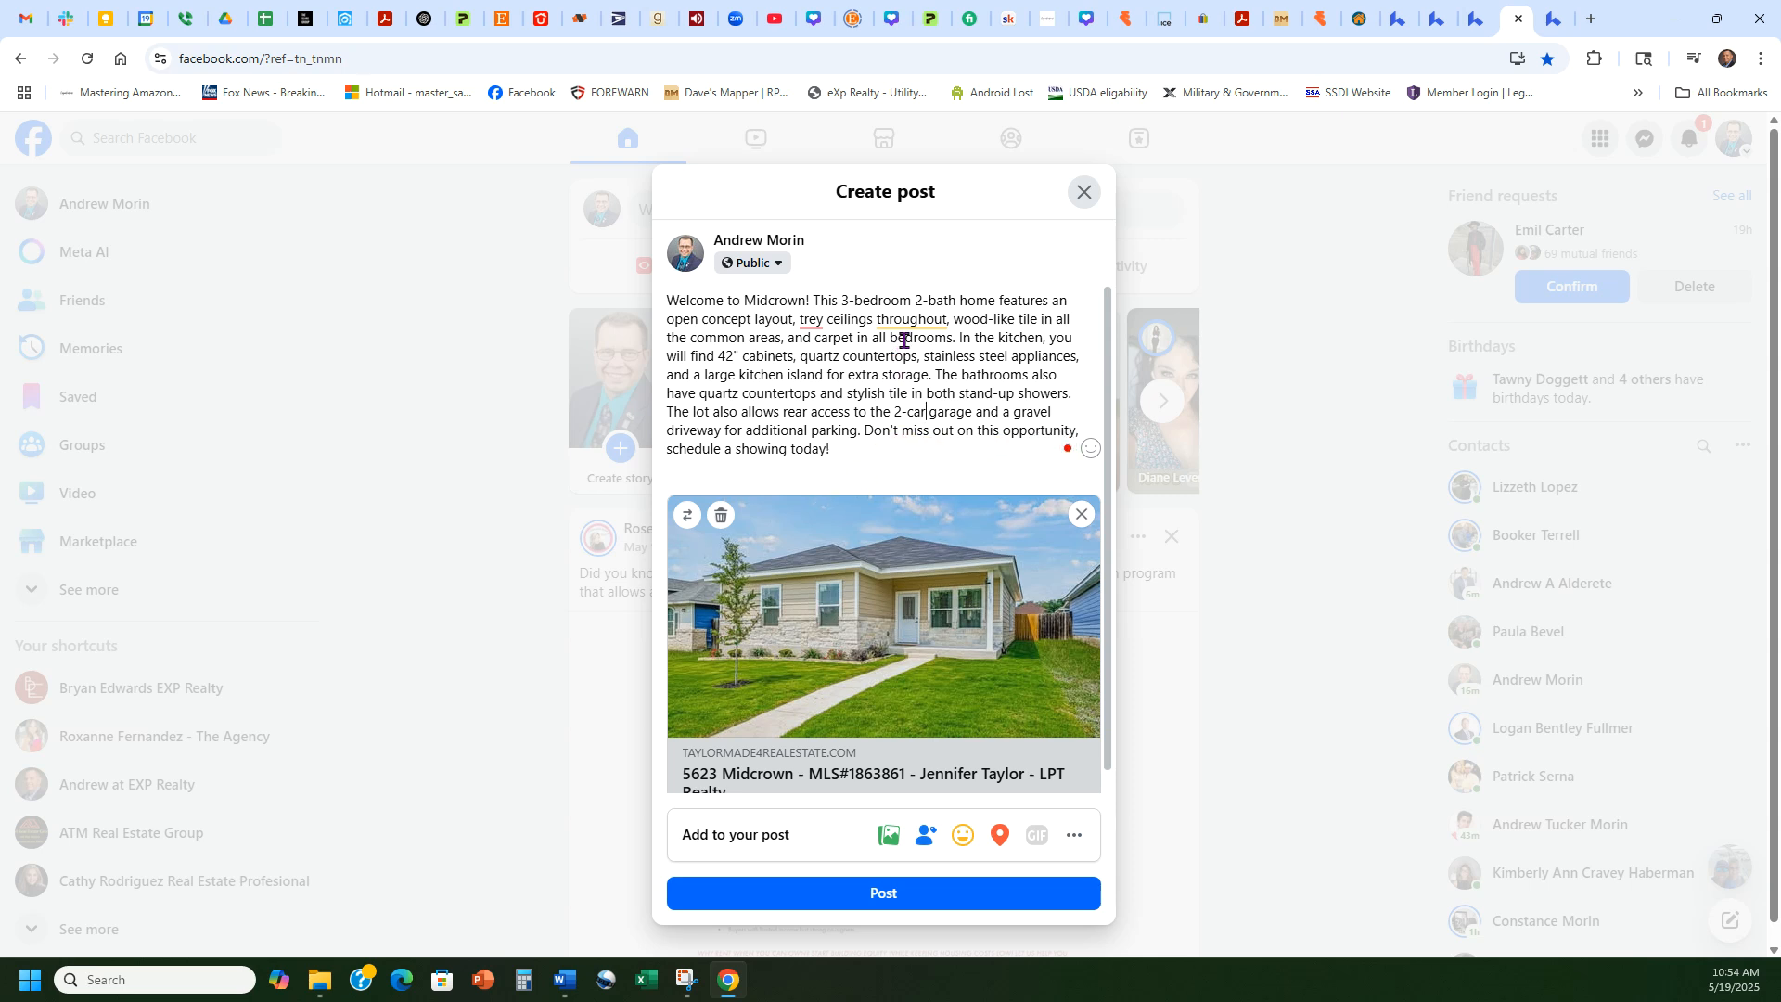
pyautogui.scroll(-1, 914, 603)
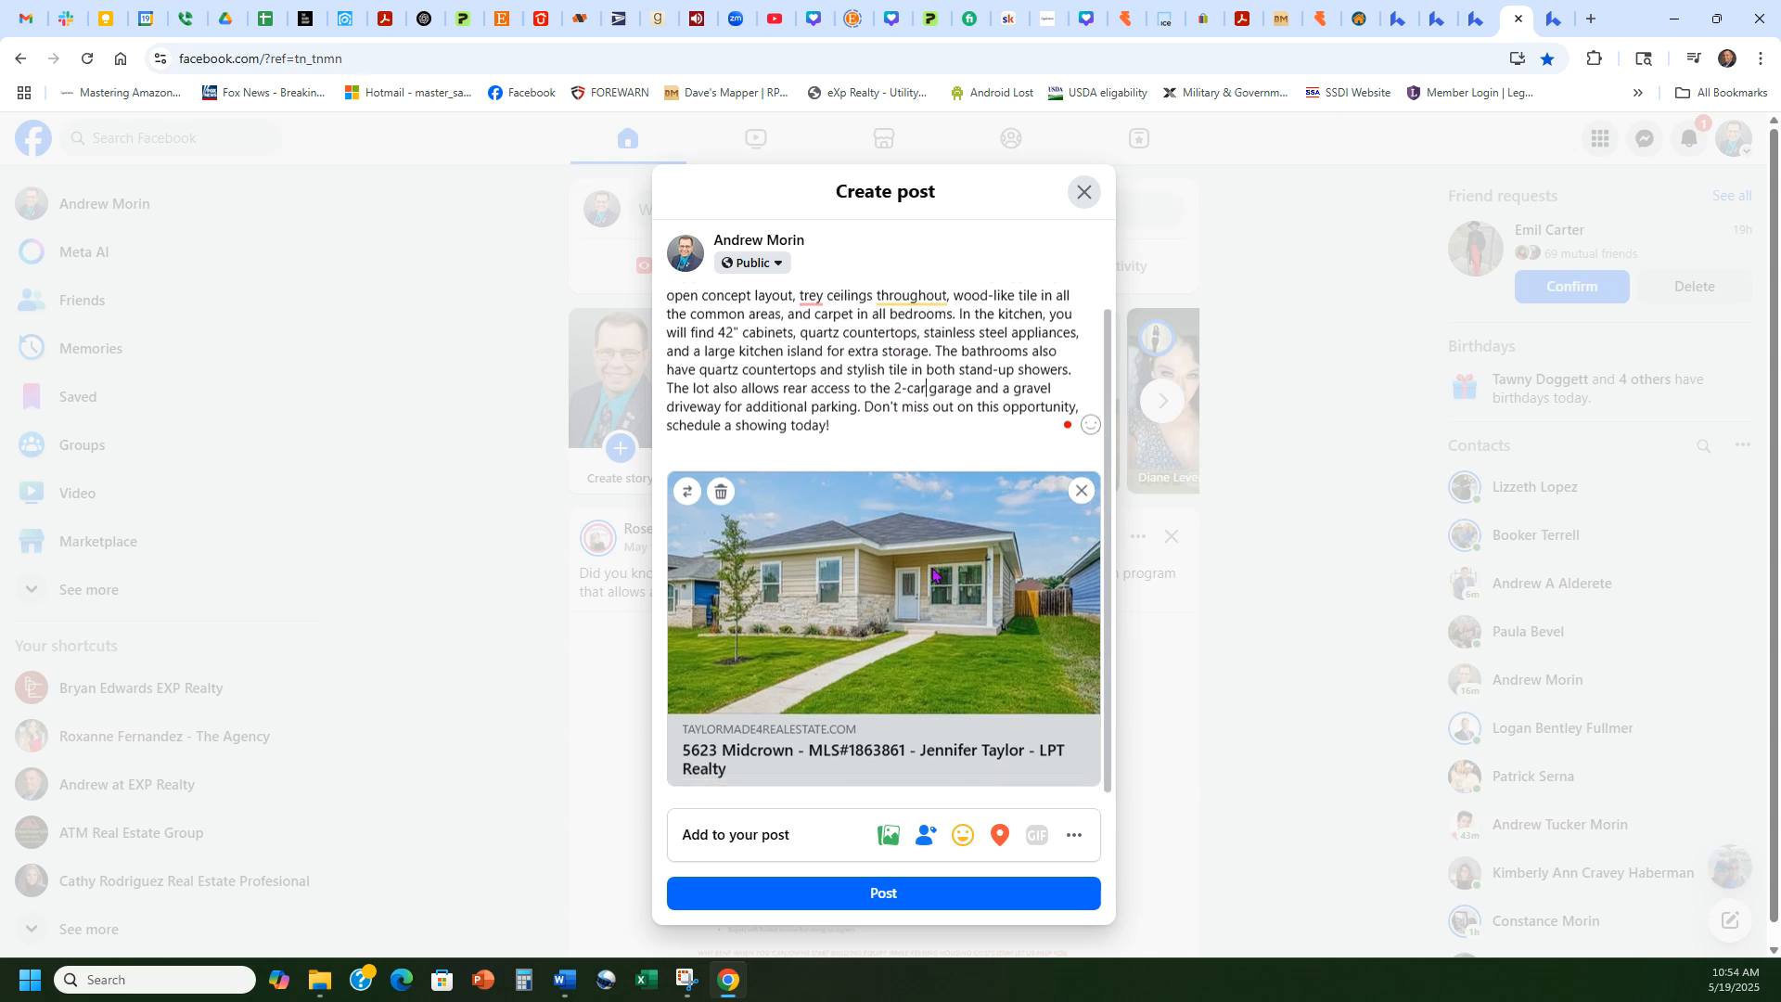
pyautogui.click(884, 896)
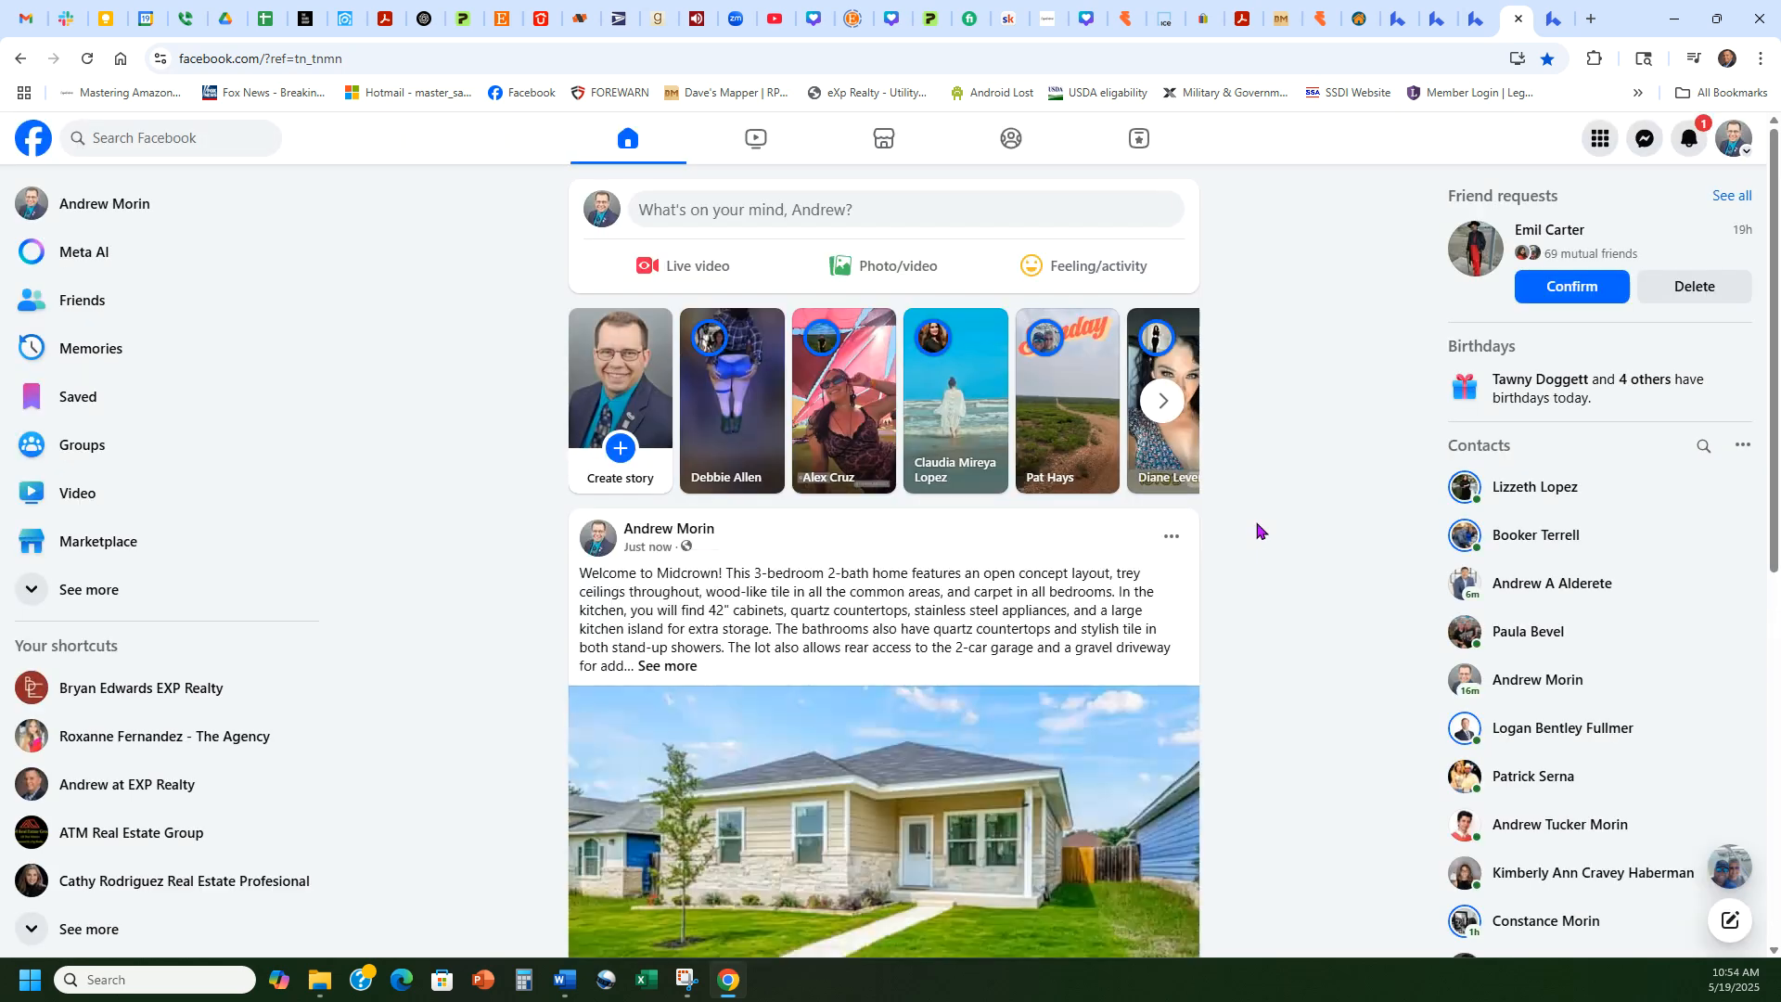
# Step: React to the new Midcrown listing post with Love
pyautogui.scroll(-5, 1256, 528)
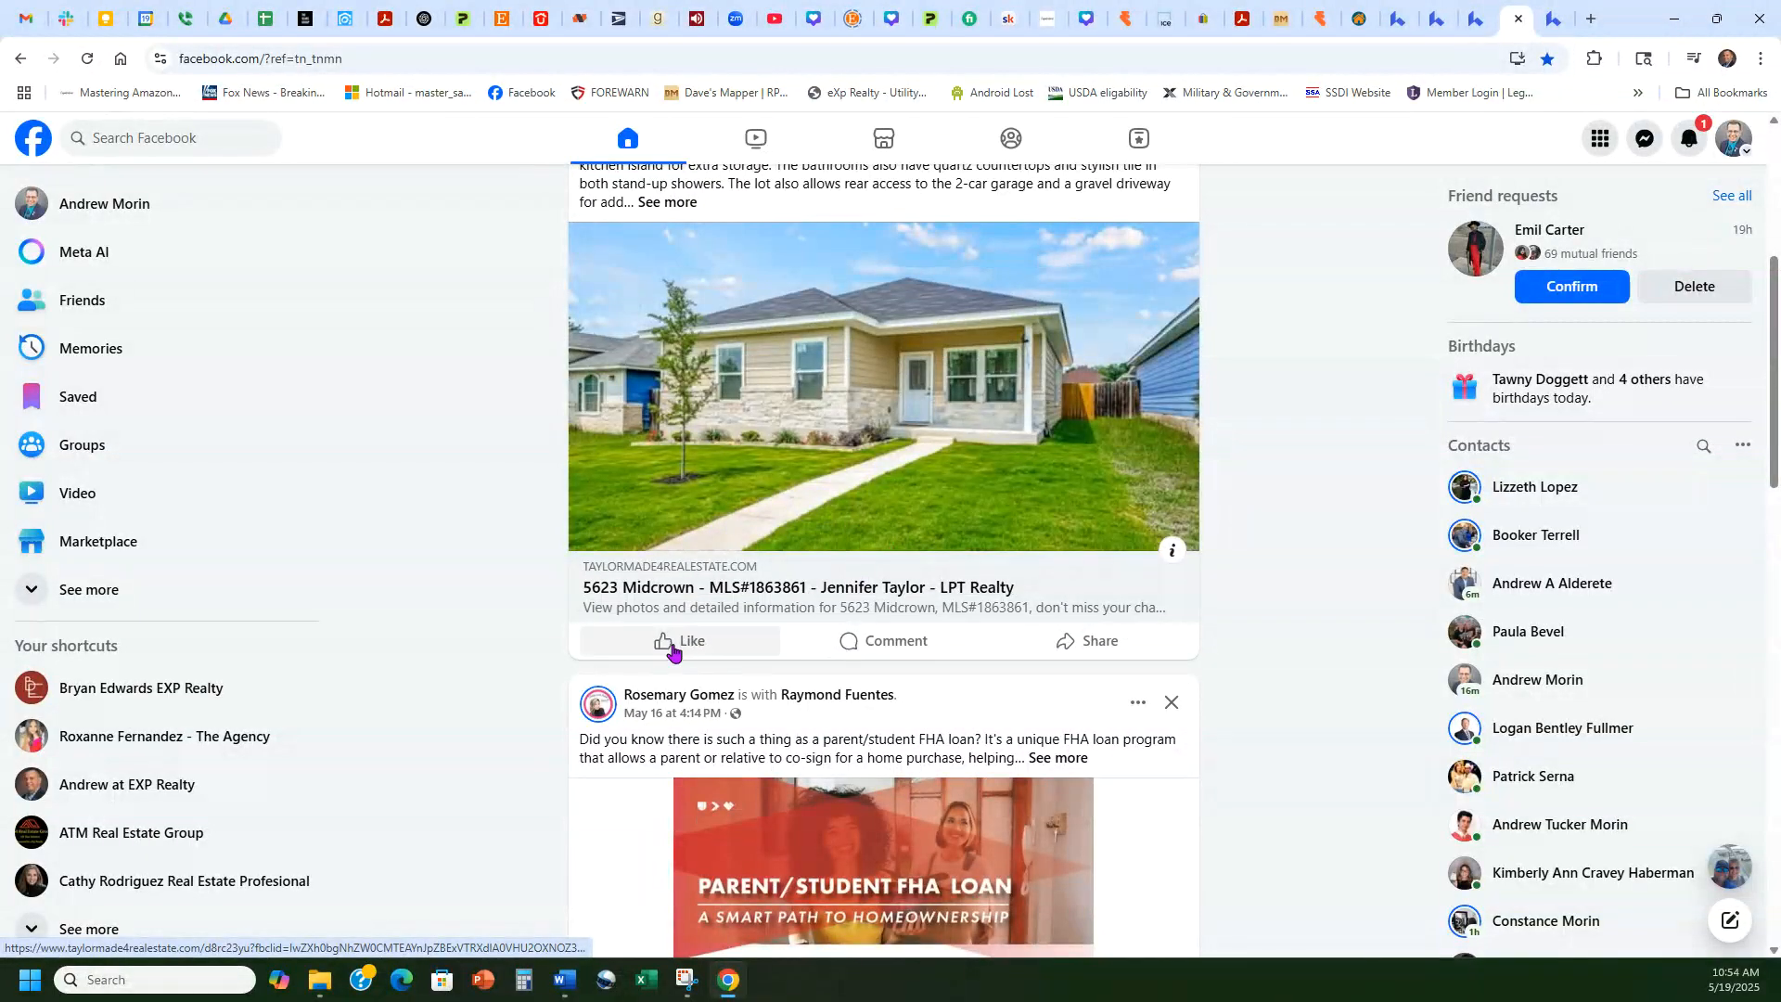
pyautogui.moveTo(673, 652)
pyautogui.click(644, 620)
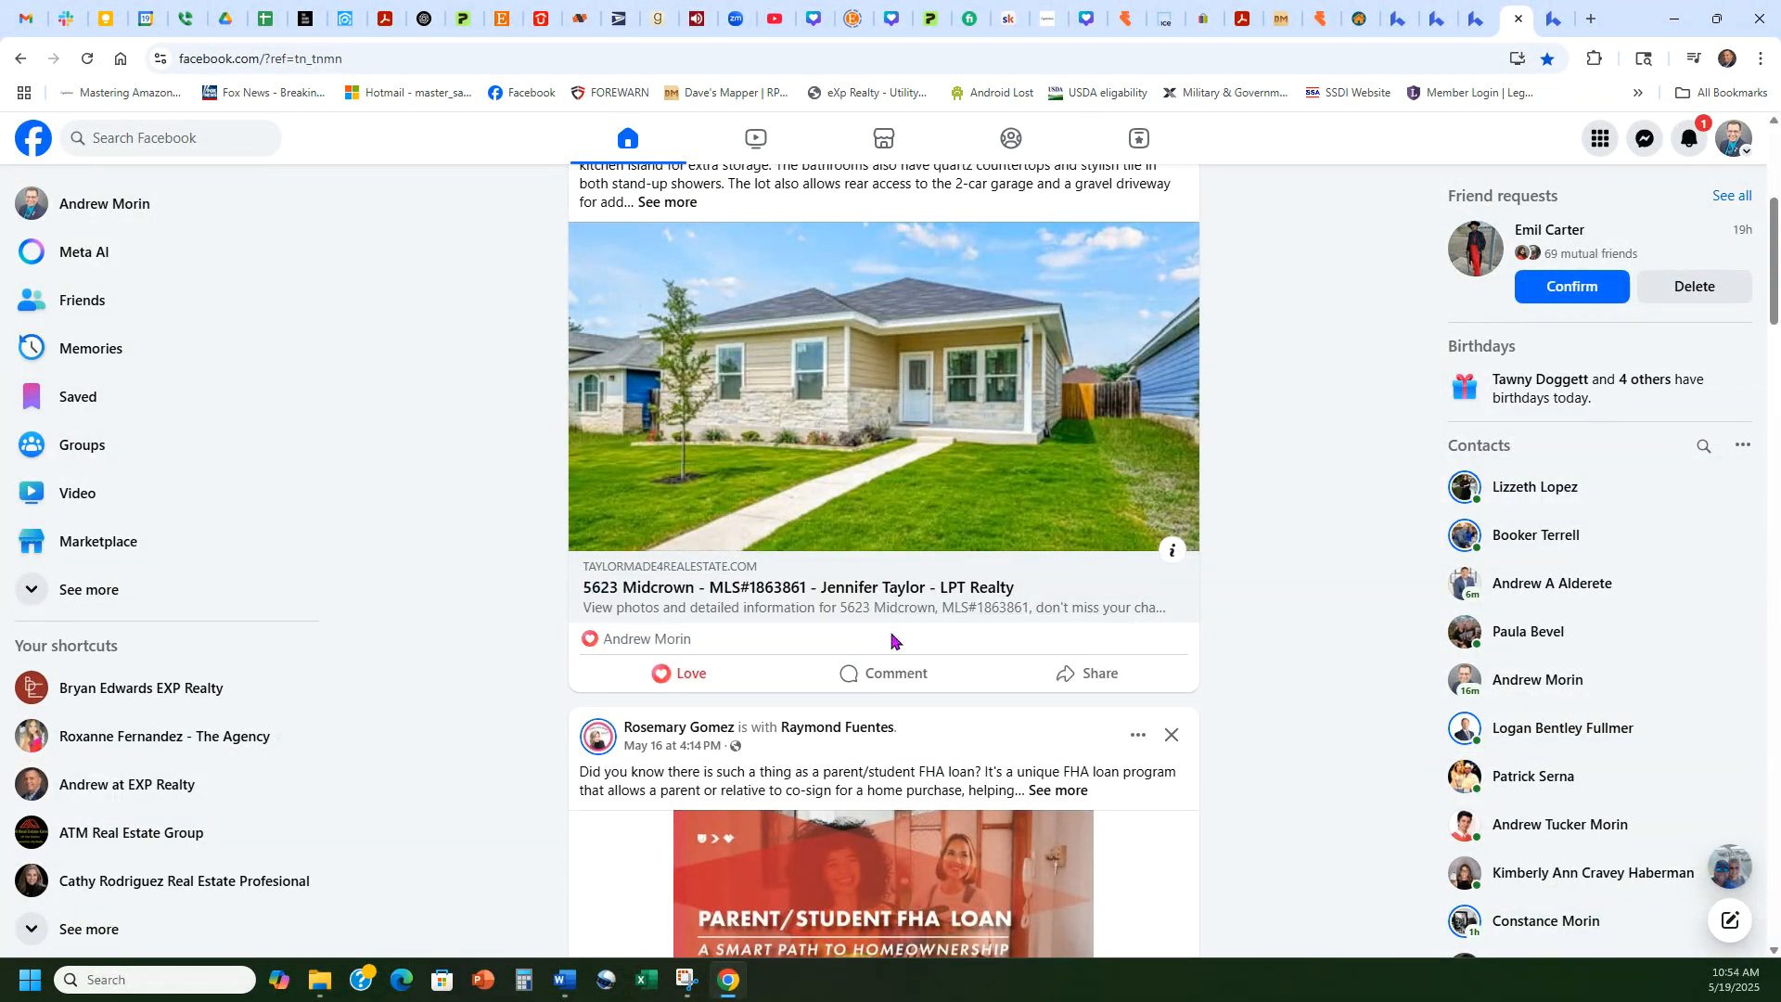
# Step: Comment 'this is an amazing home!' under the listing post
pyautogui.click(893, 677)
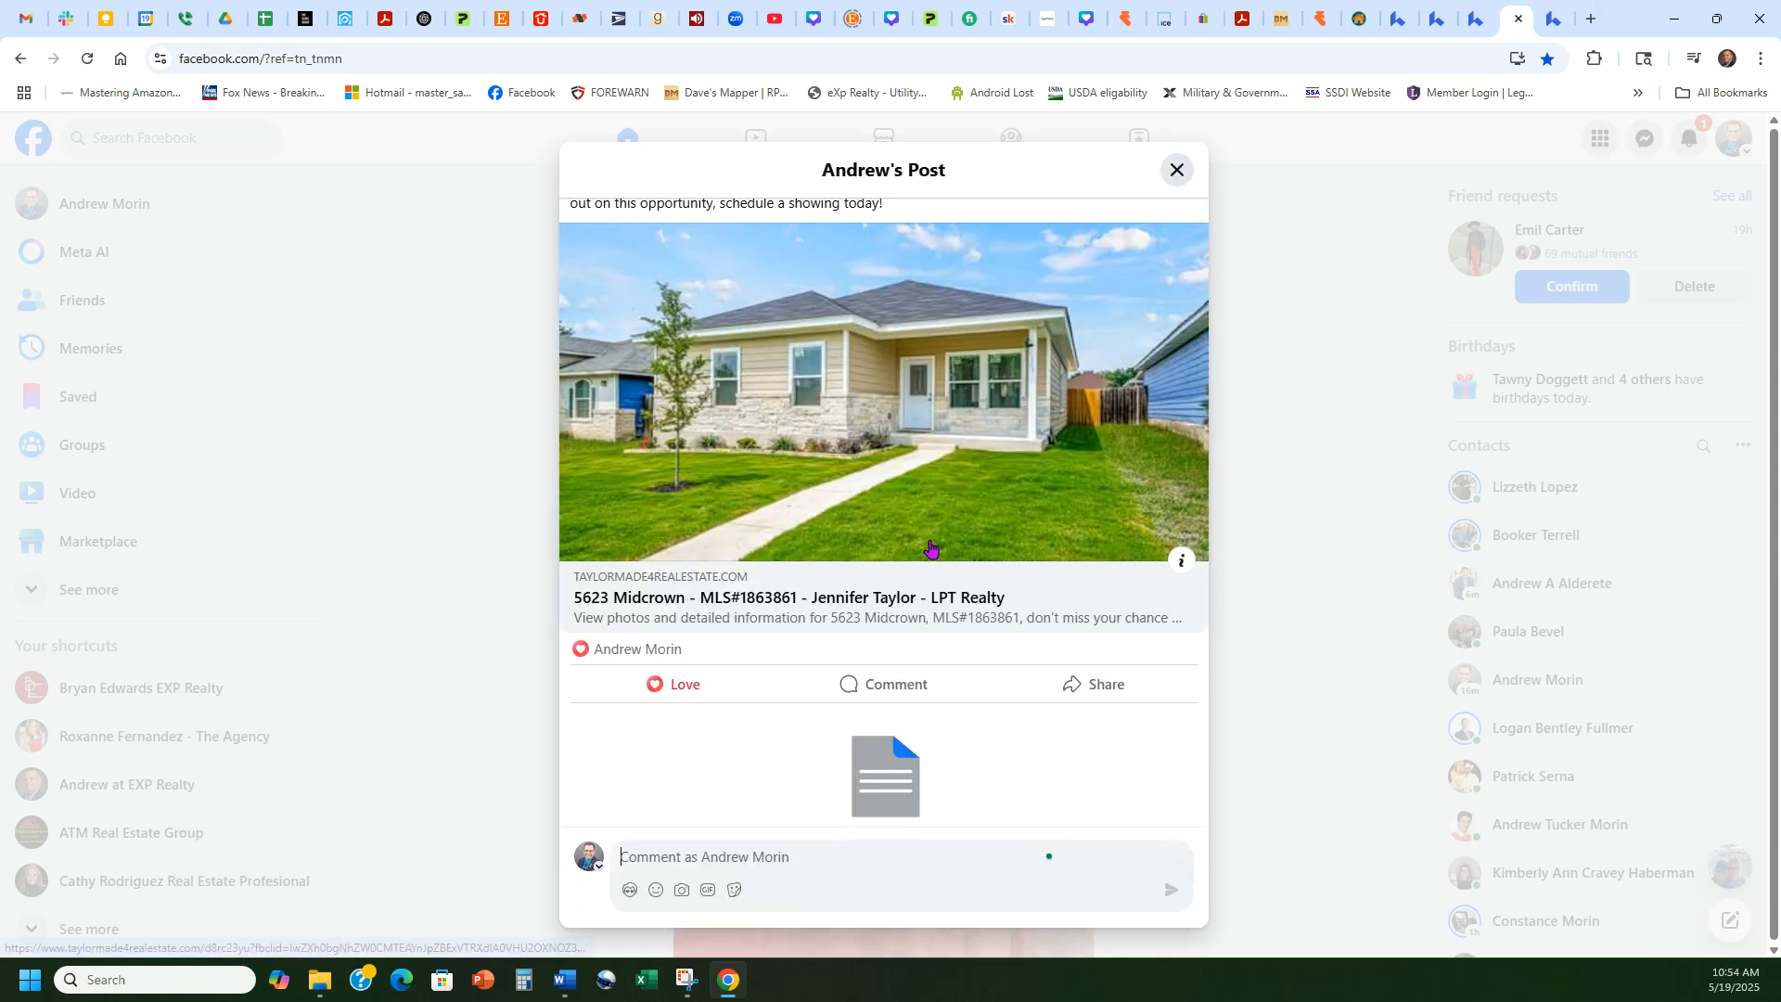
pyautogui.click(842, 846)
pyautogui.write('this is an amazing home')
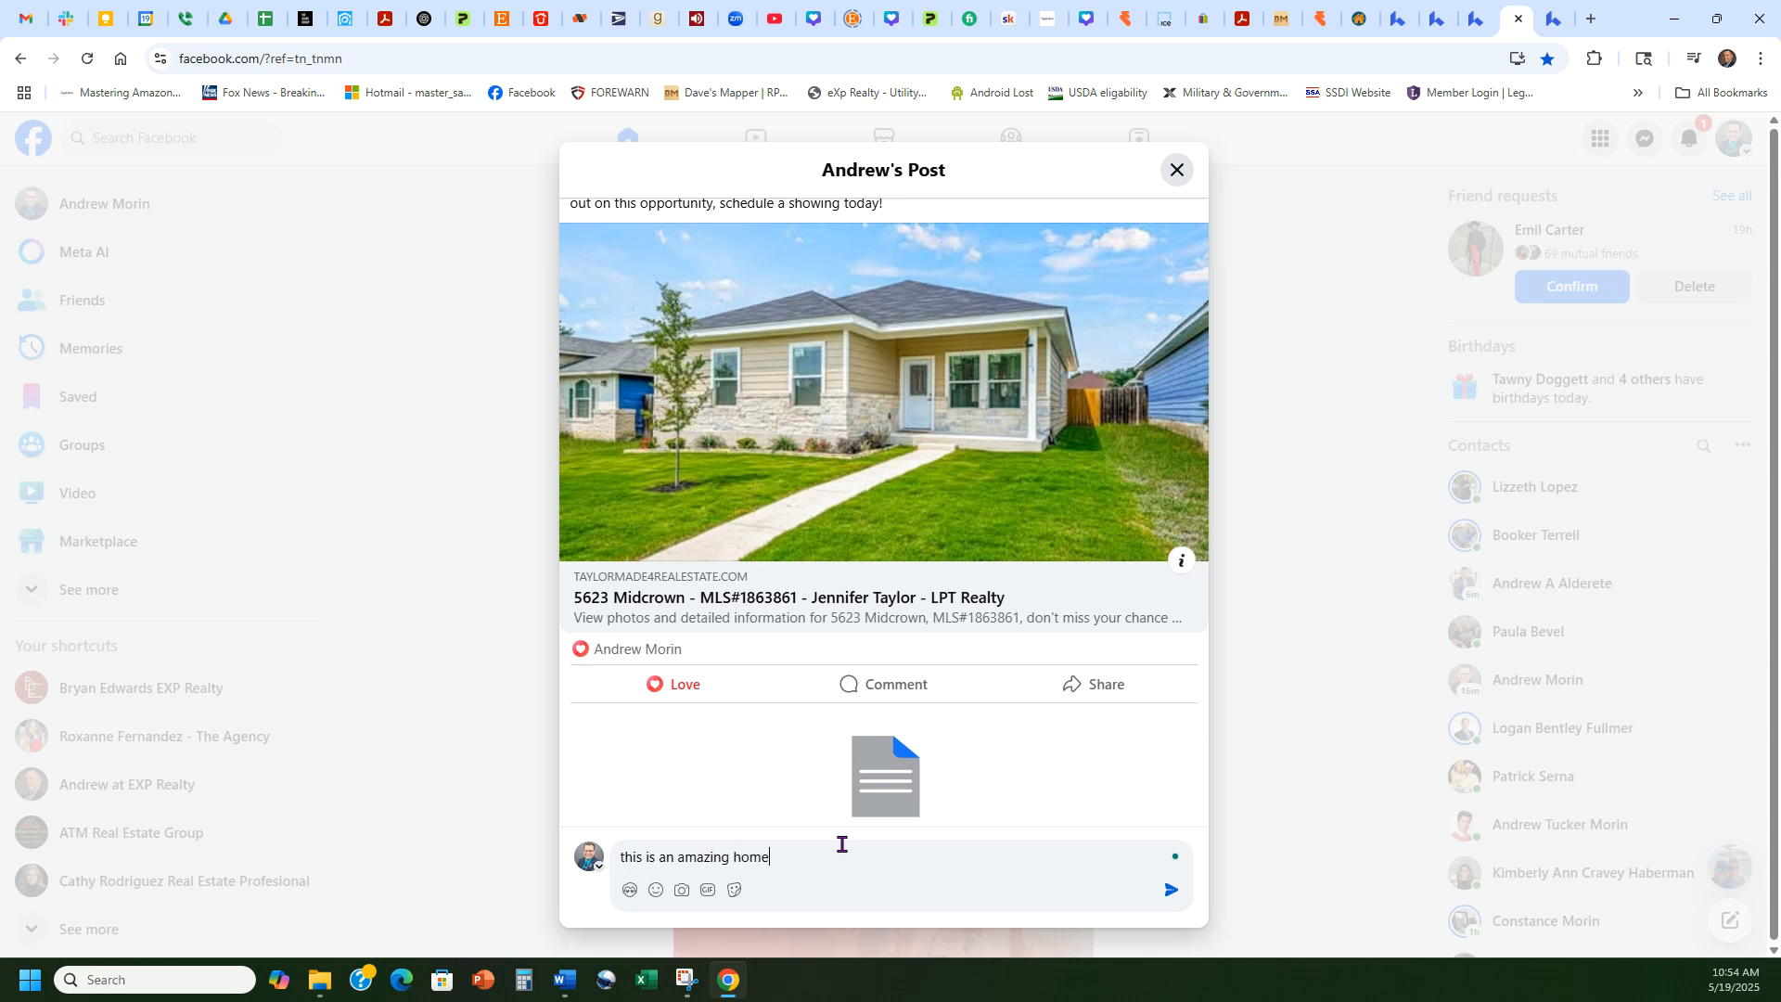
pyautogui.write('!')
pyautogui.press('Return')
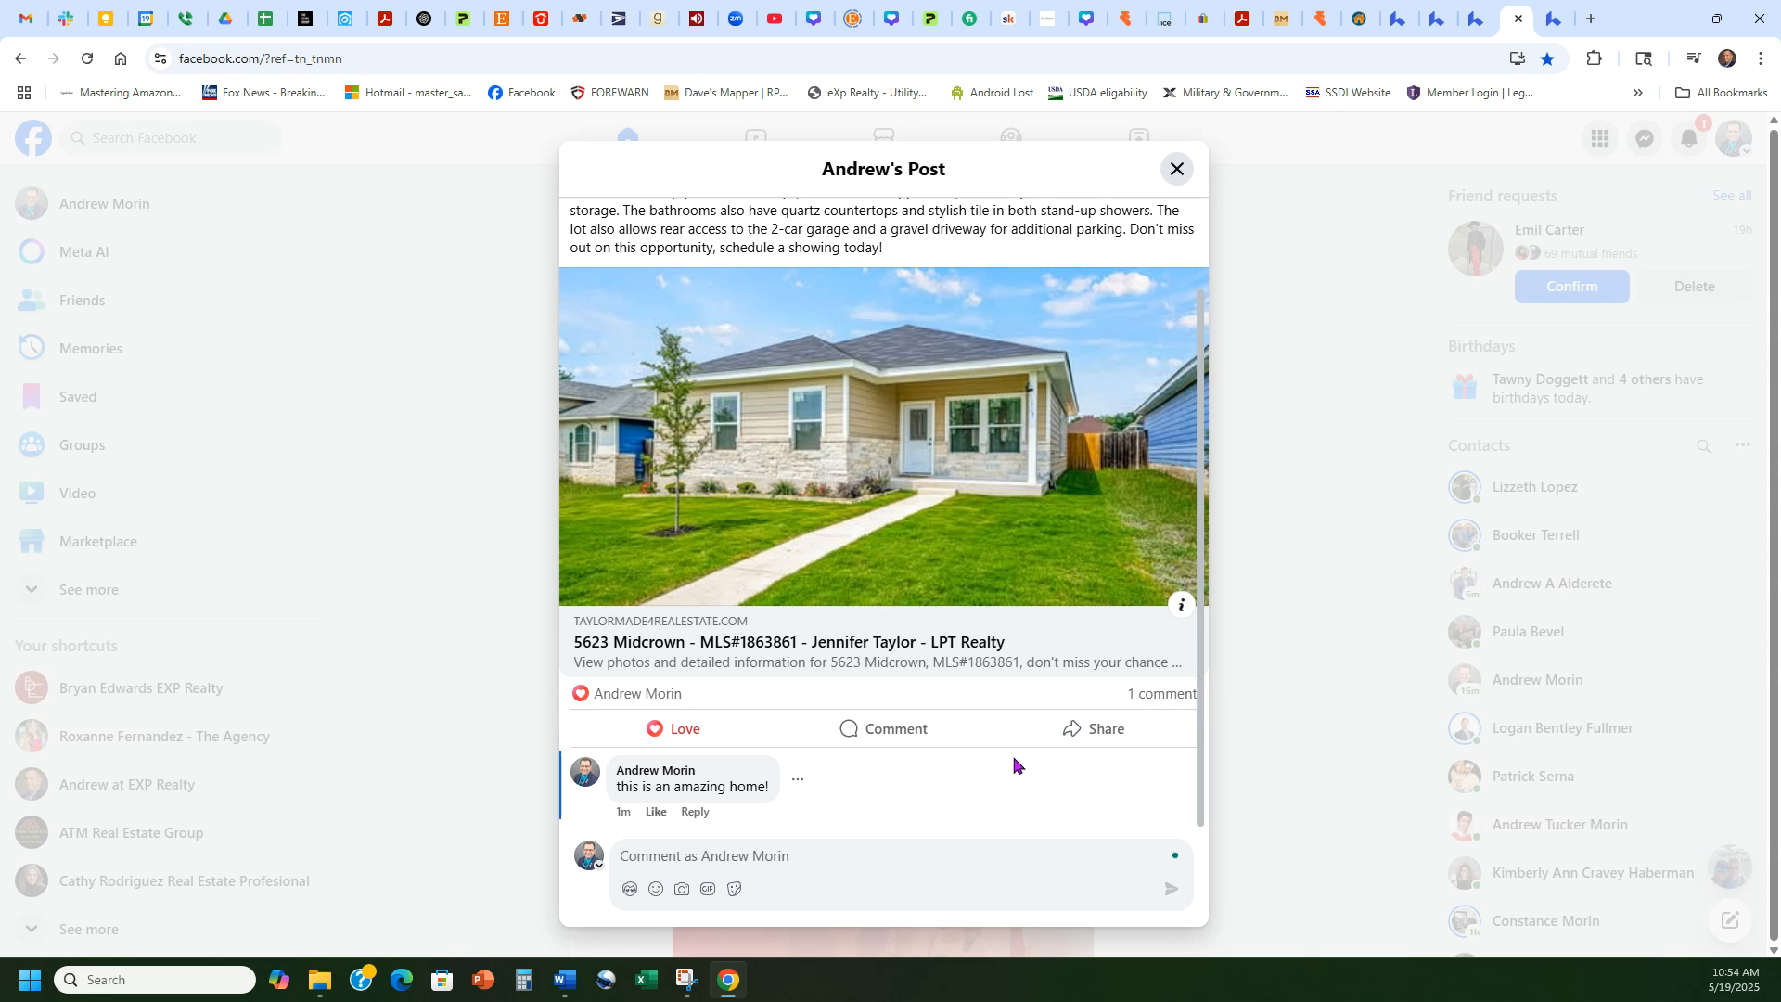
# Step: Close the post, dismiss the Share options, clear notifications, and return to the Lofty draft
pyautogui.scroll(2, 1014, 765)
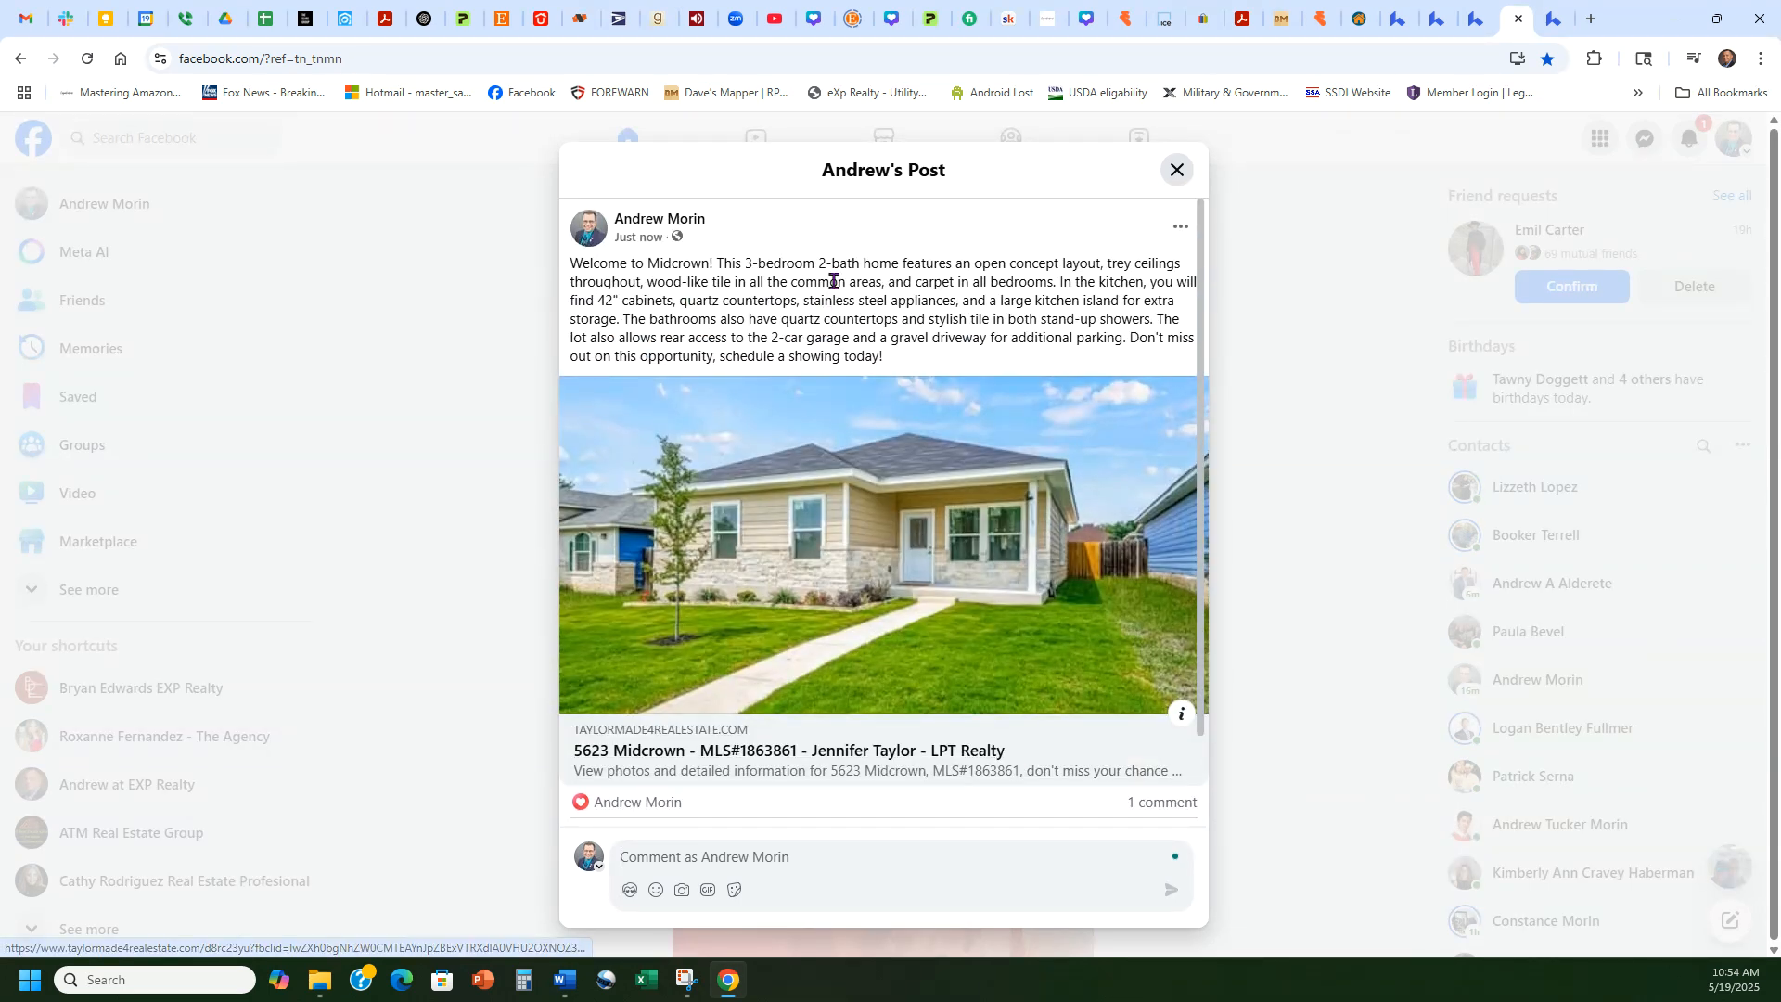
pyautogui.scroll(-1, 1102, 738)
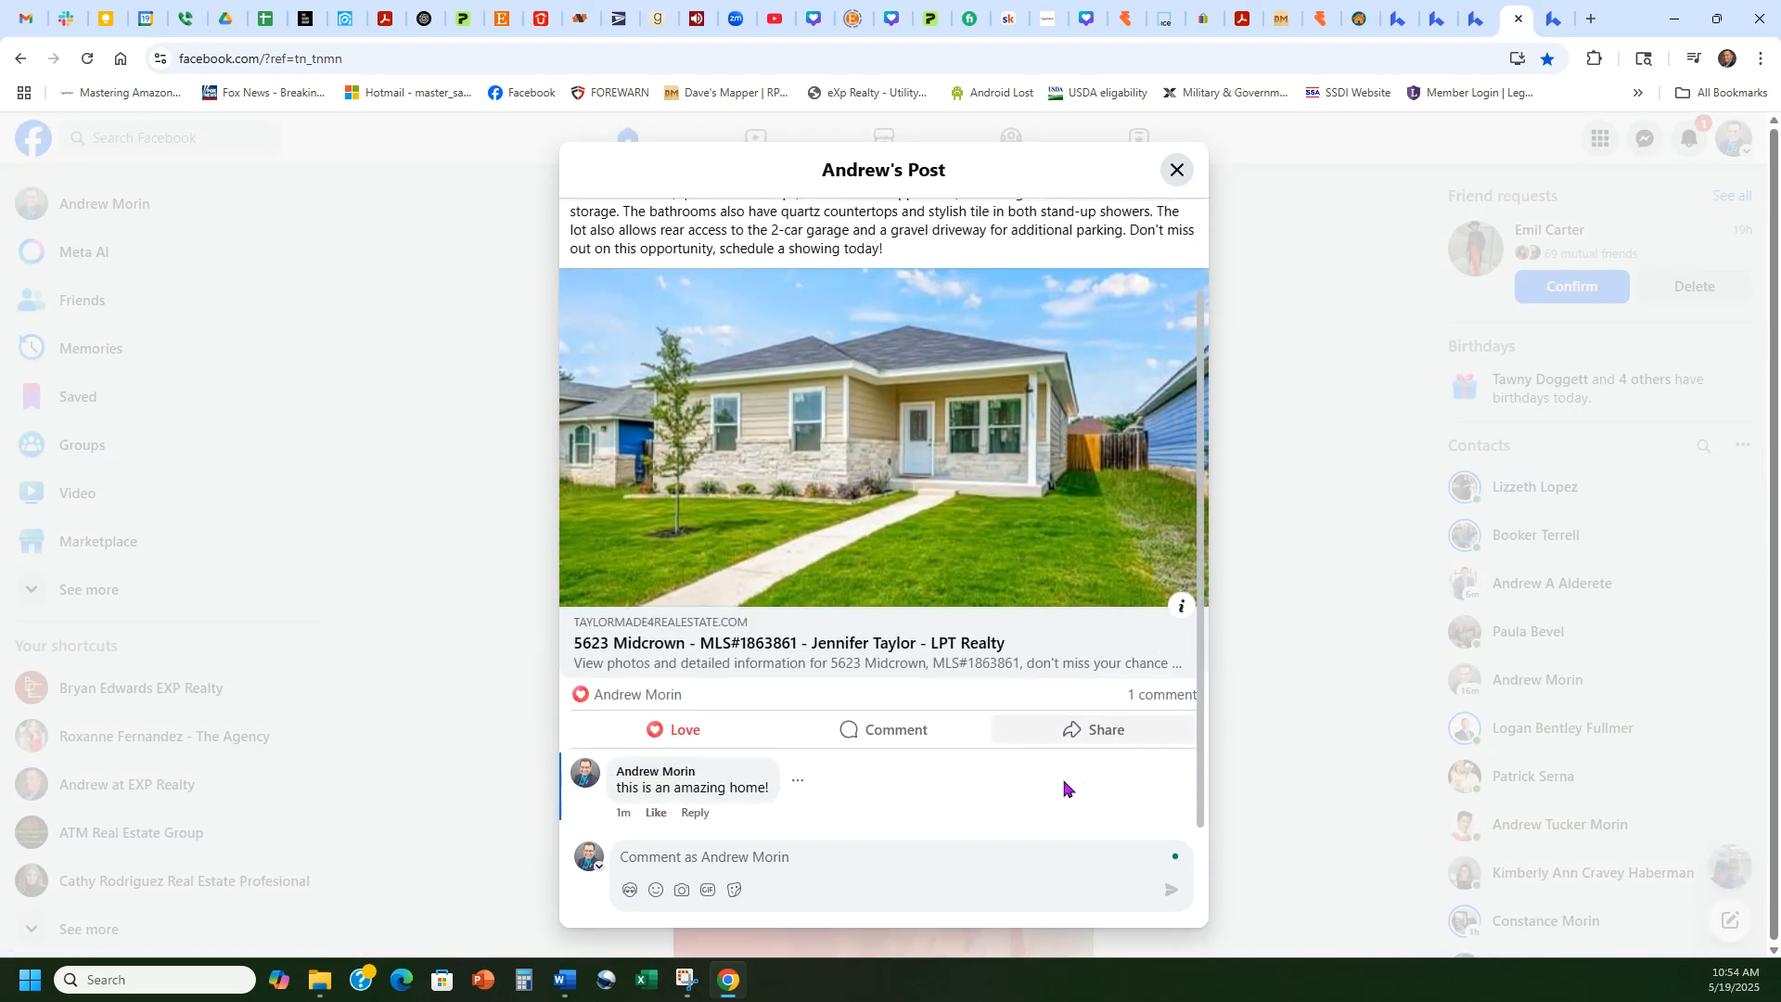
pyautogui.click(1176, 170)
pyautogui.scroll(-3, 1308, 508)
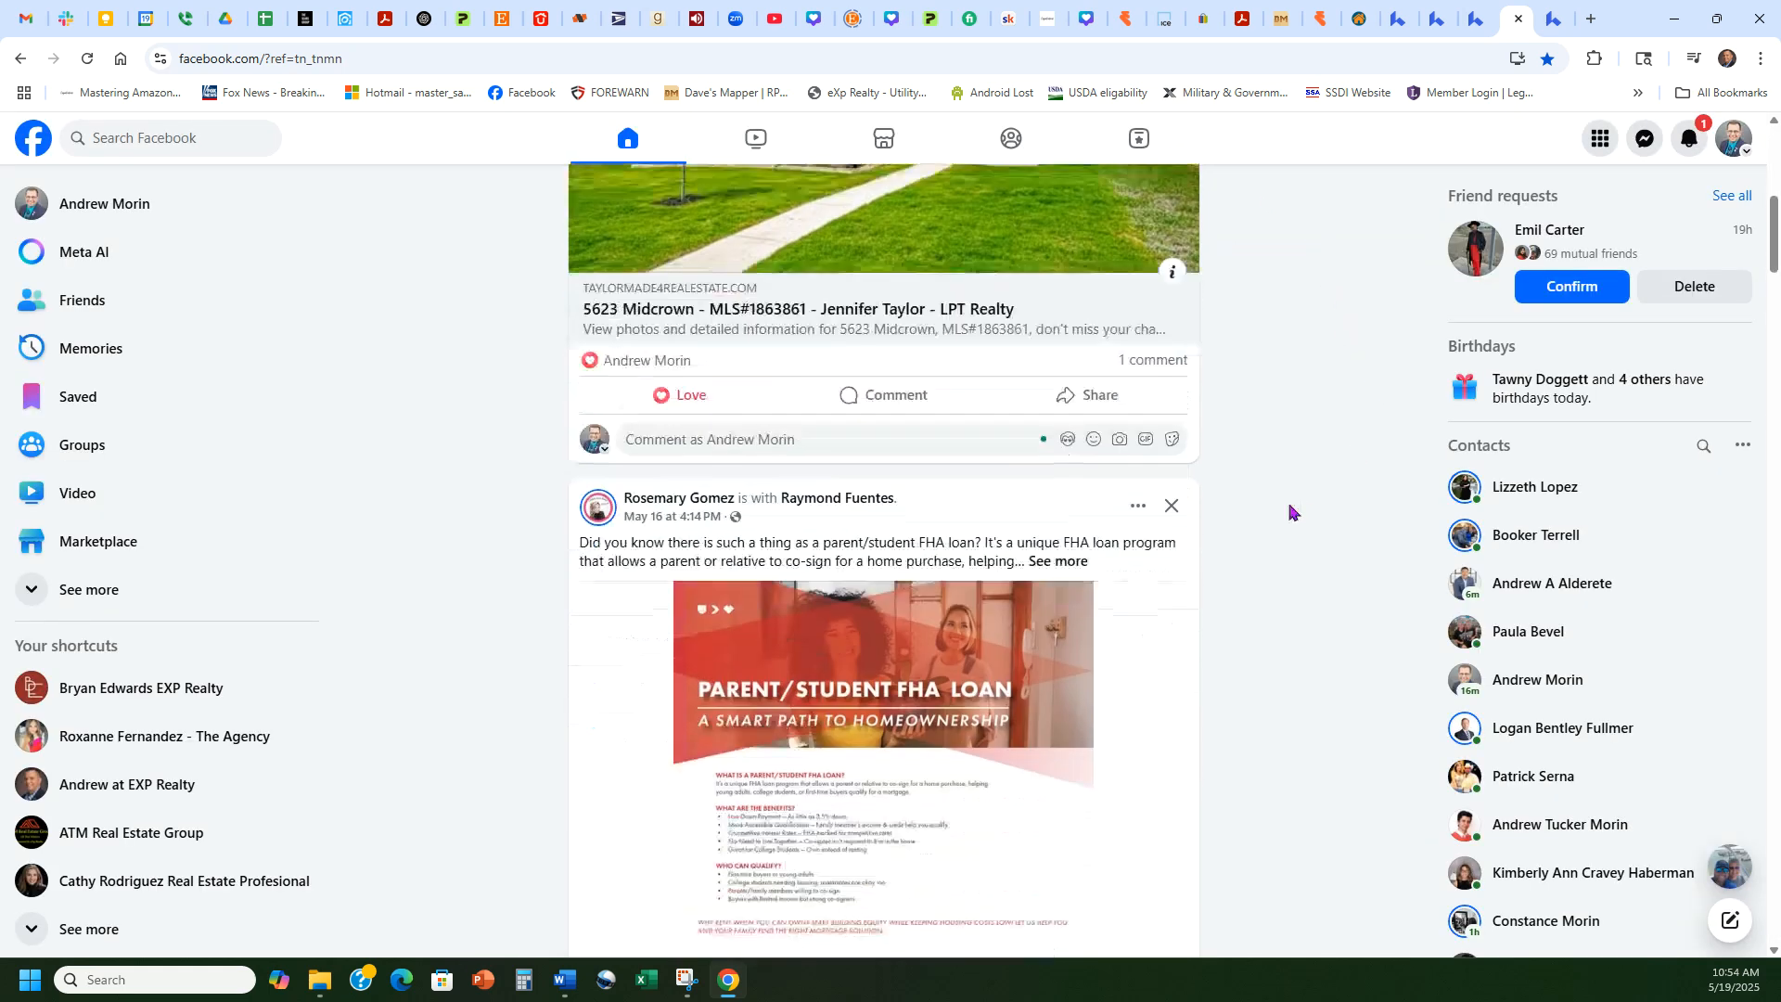
pyautogui.click(1093, 393)
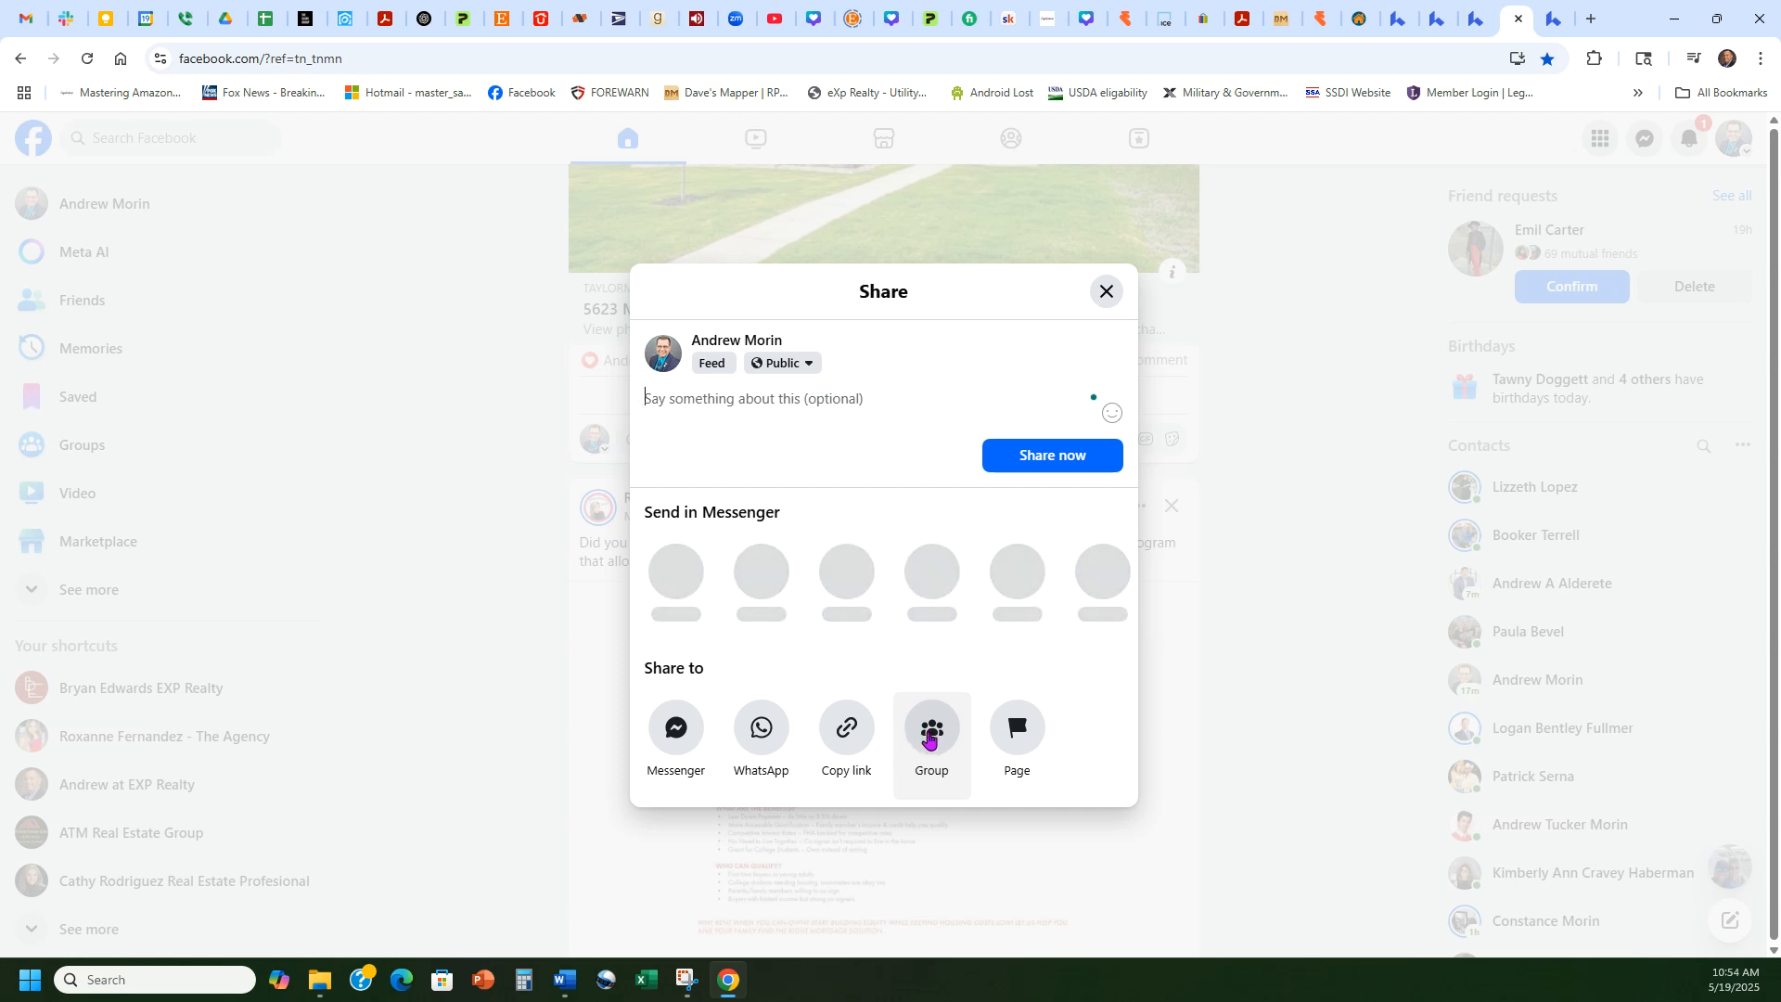
pyautogui.click(1106, 291)
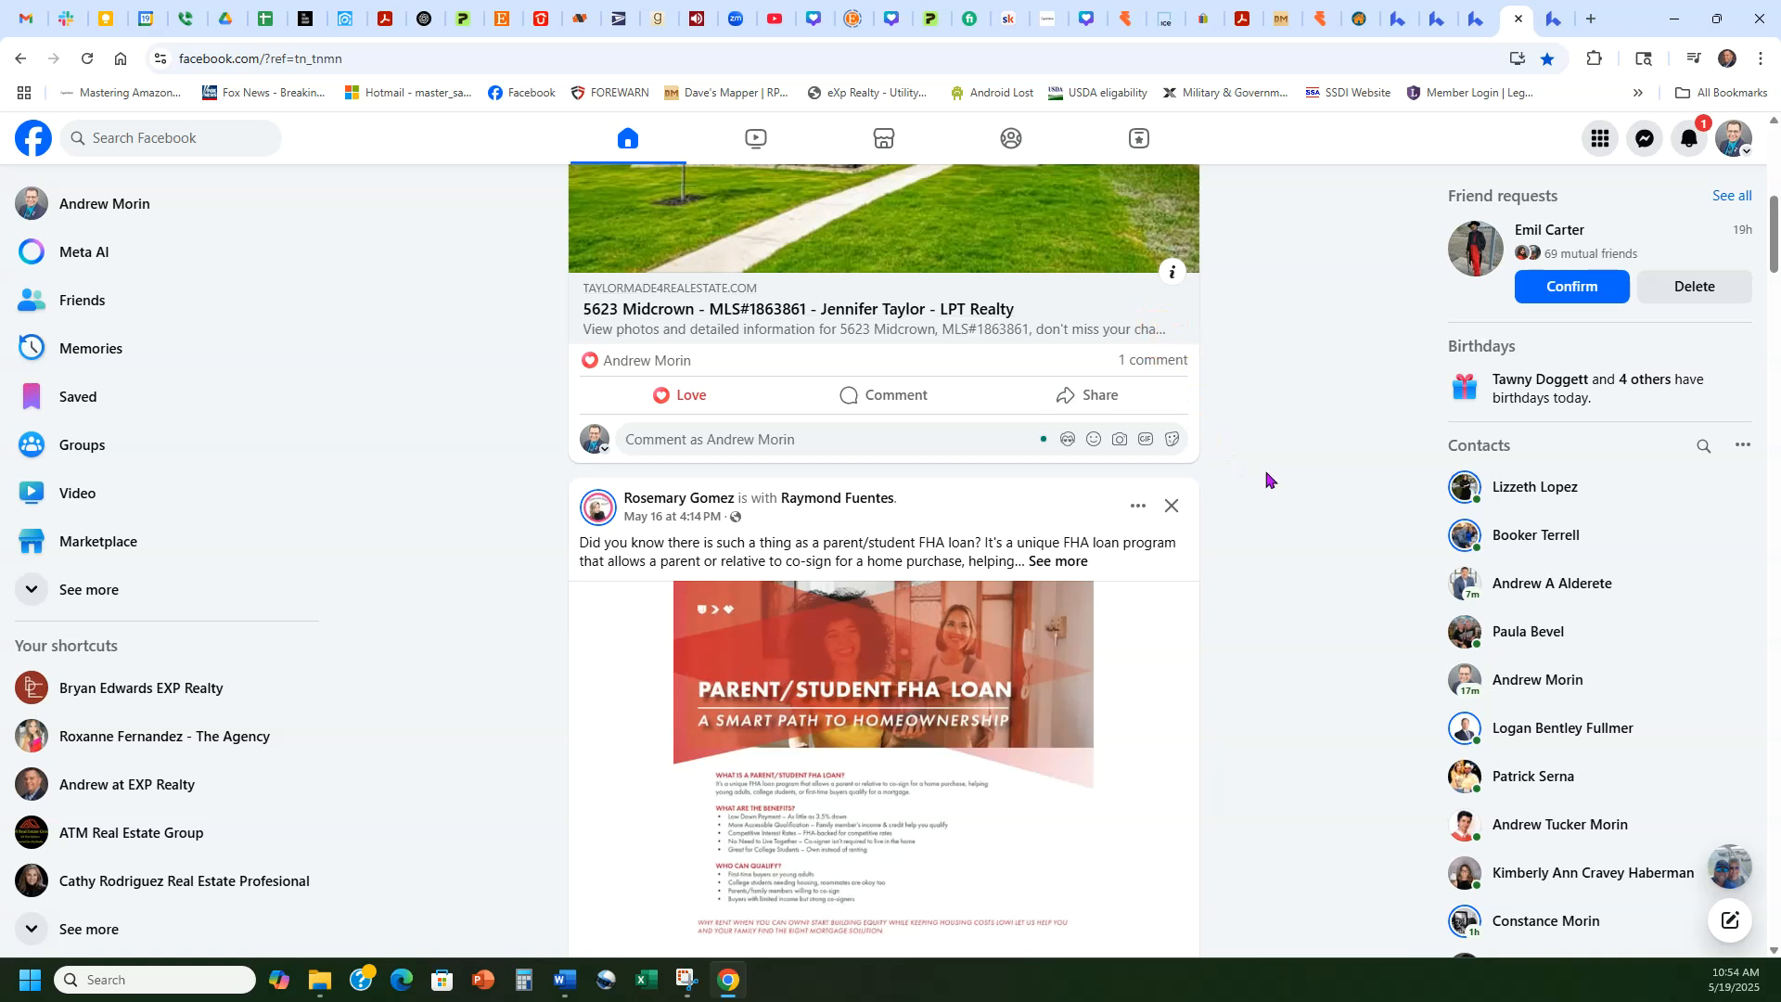
pyautogui.scroll(6, 1288, 506)
pyautogui.click(1695, 142)
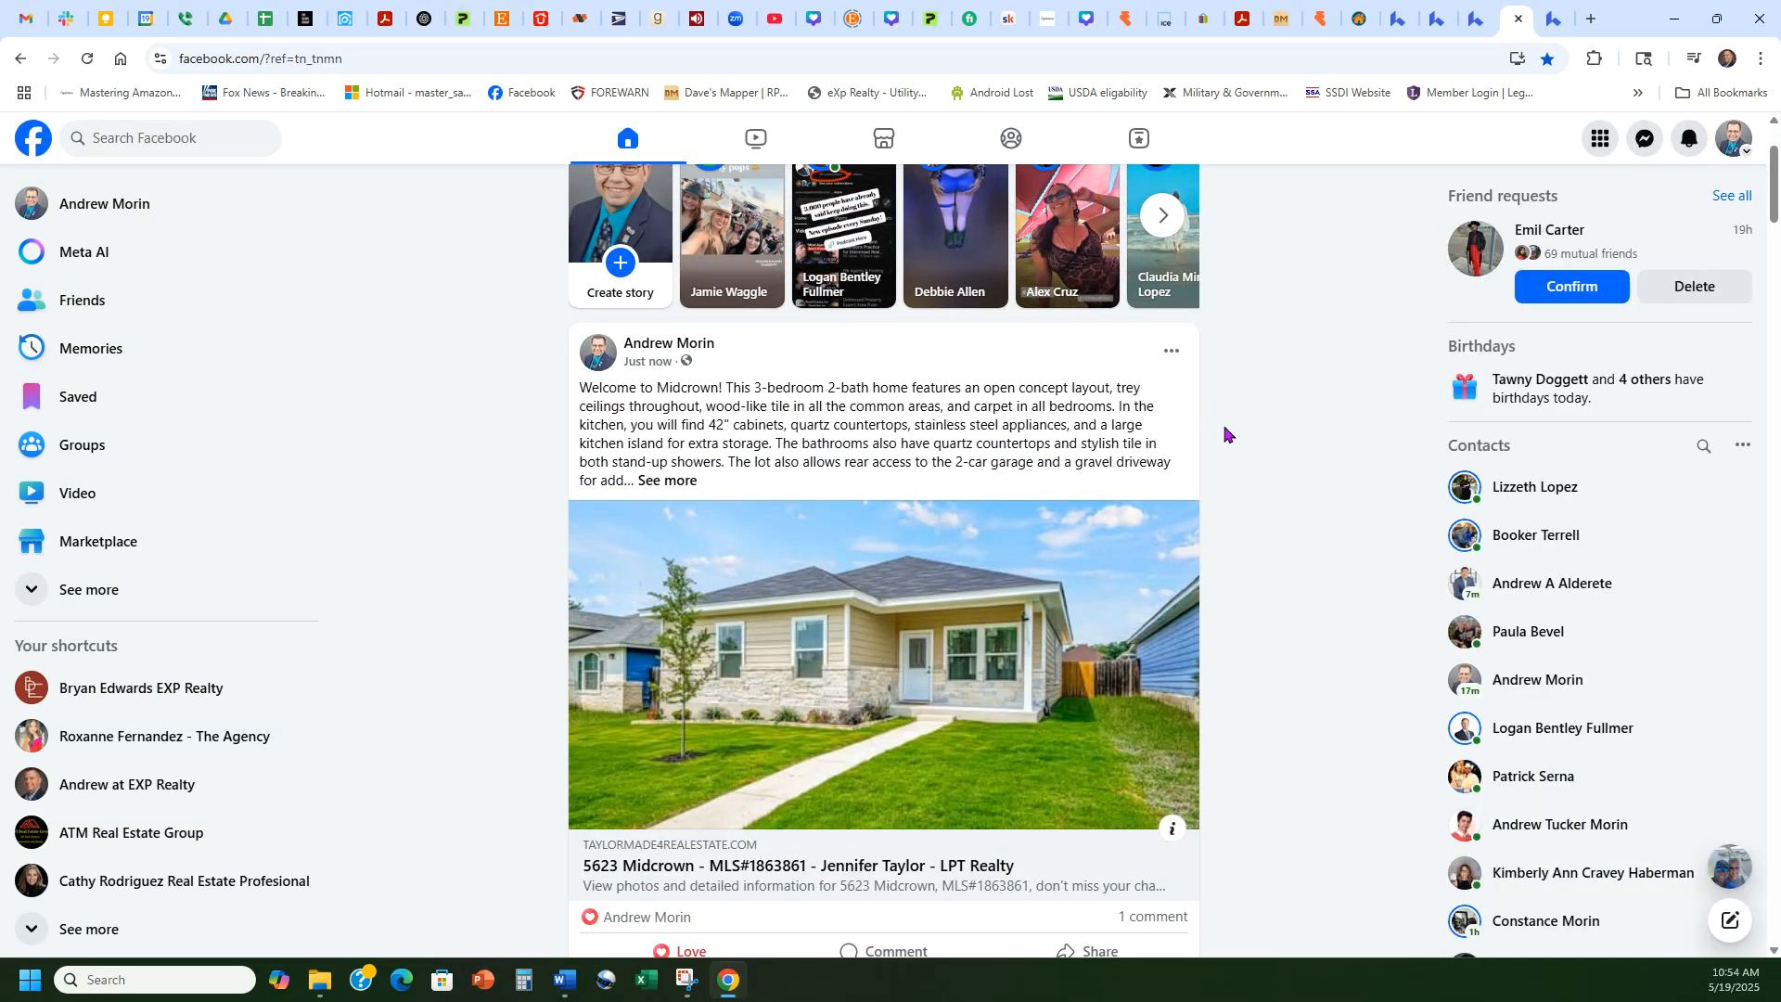
pyautogui.click(1478, 15)
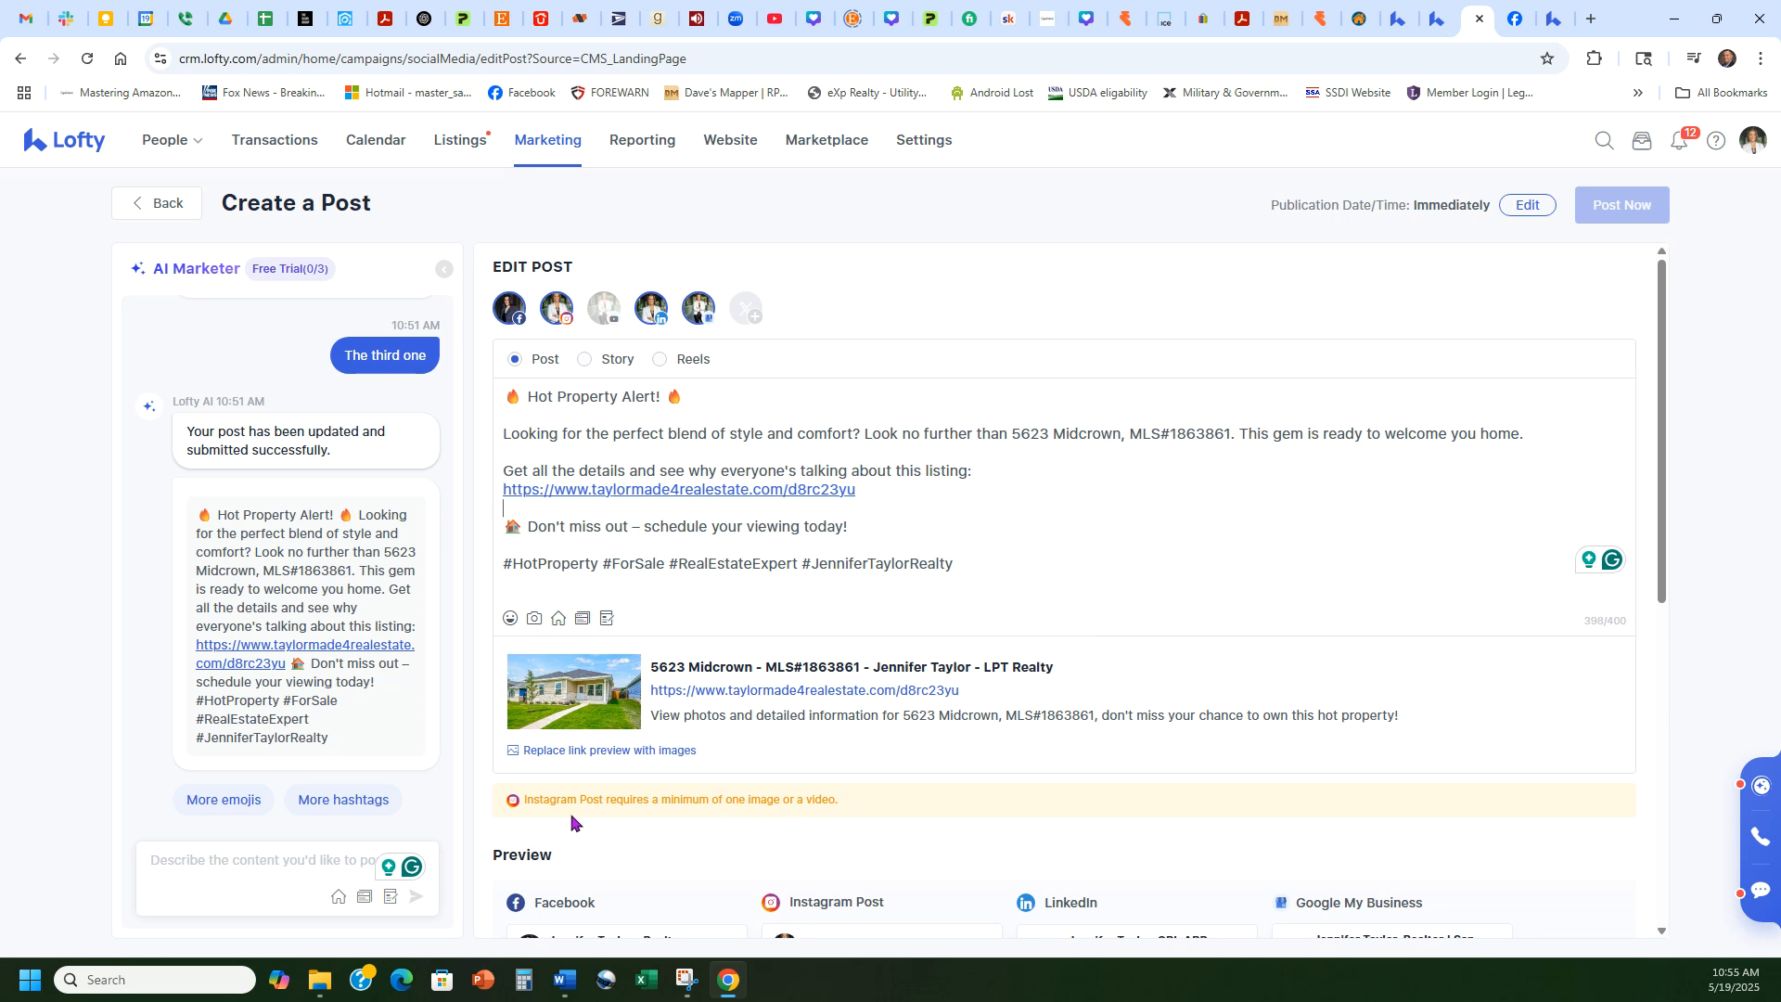
# Step: Deselect the Instagram avatar, leaving Facebook, LinkedIn and Google My Business, then open a new tab
pyautogui.moveTo(526, 800); pyautogui.dragTo(880, 798)
pyautogui.click(843, 838)
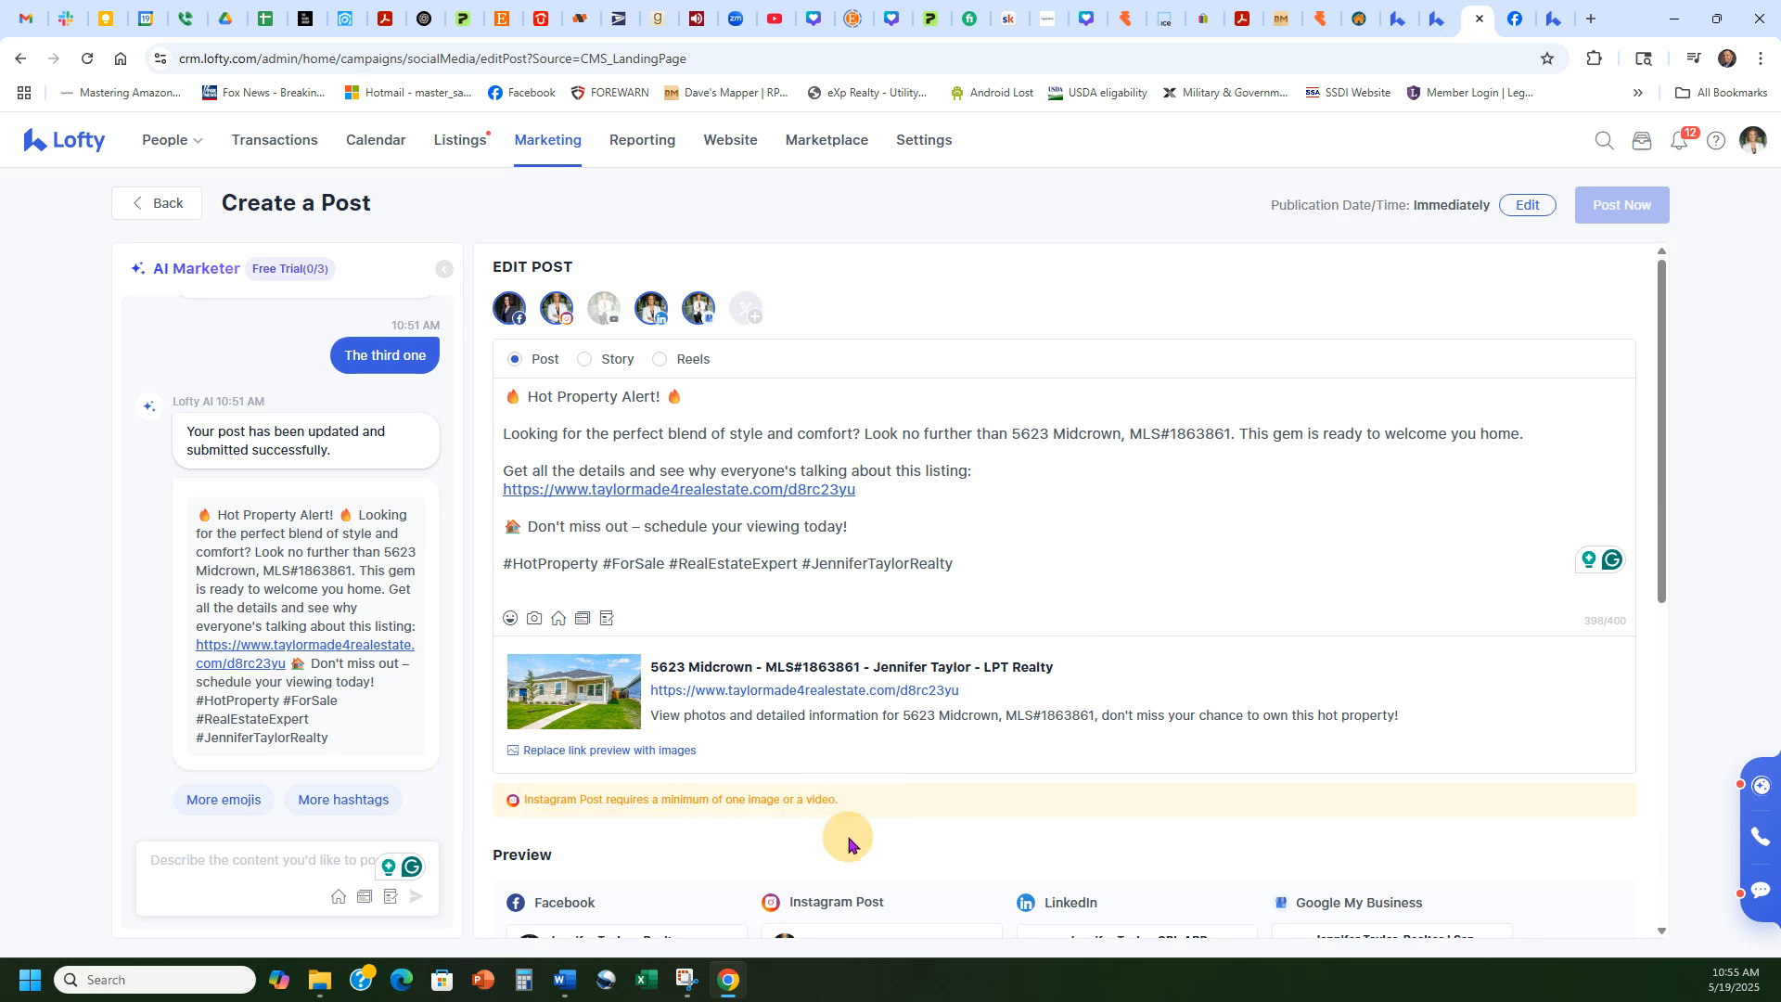
pyautogui.click(561, 316)
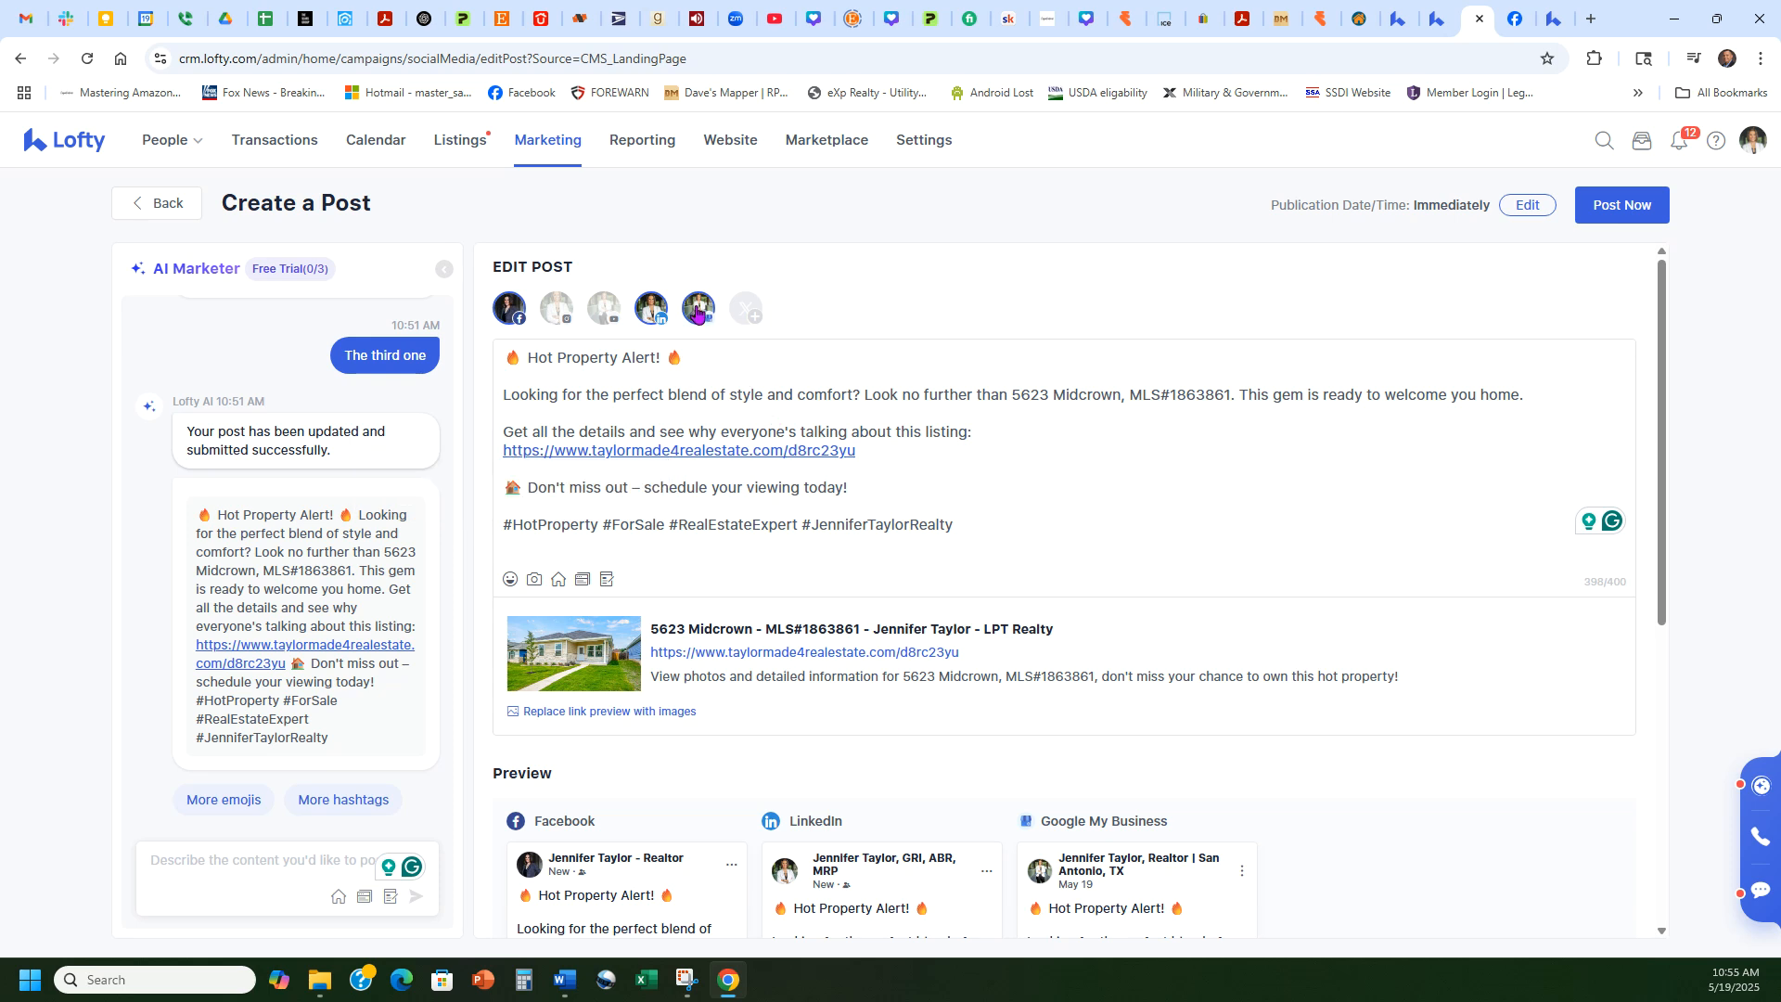
pyautogui.moveTo(956, 525); pyautogui.dragTo(473, 353)
pyautogui.click(1006, 481)
pyautogui.click(1590, 18)
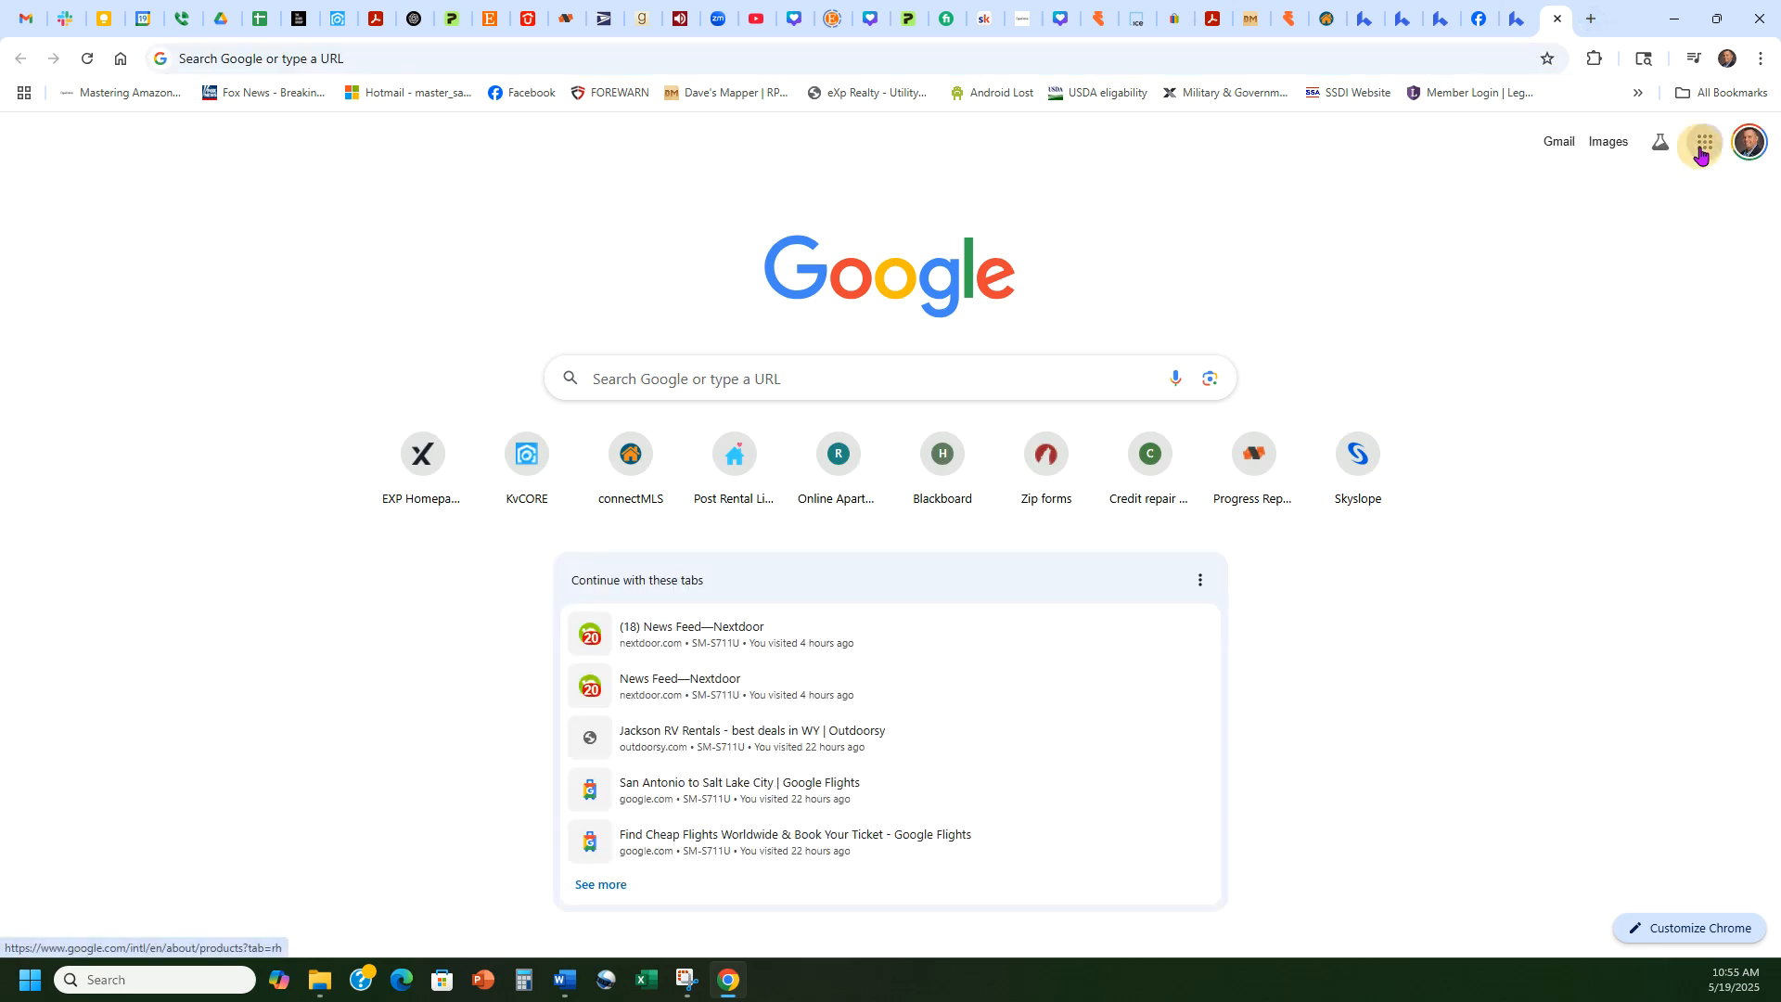
# Step: Start a Business Profile update for the realtor business with the pasted Midcrown description
pyautogui.click(1705, 141)
pyautogui.click(1695, 327)
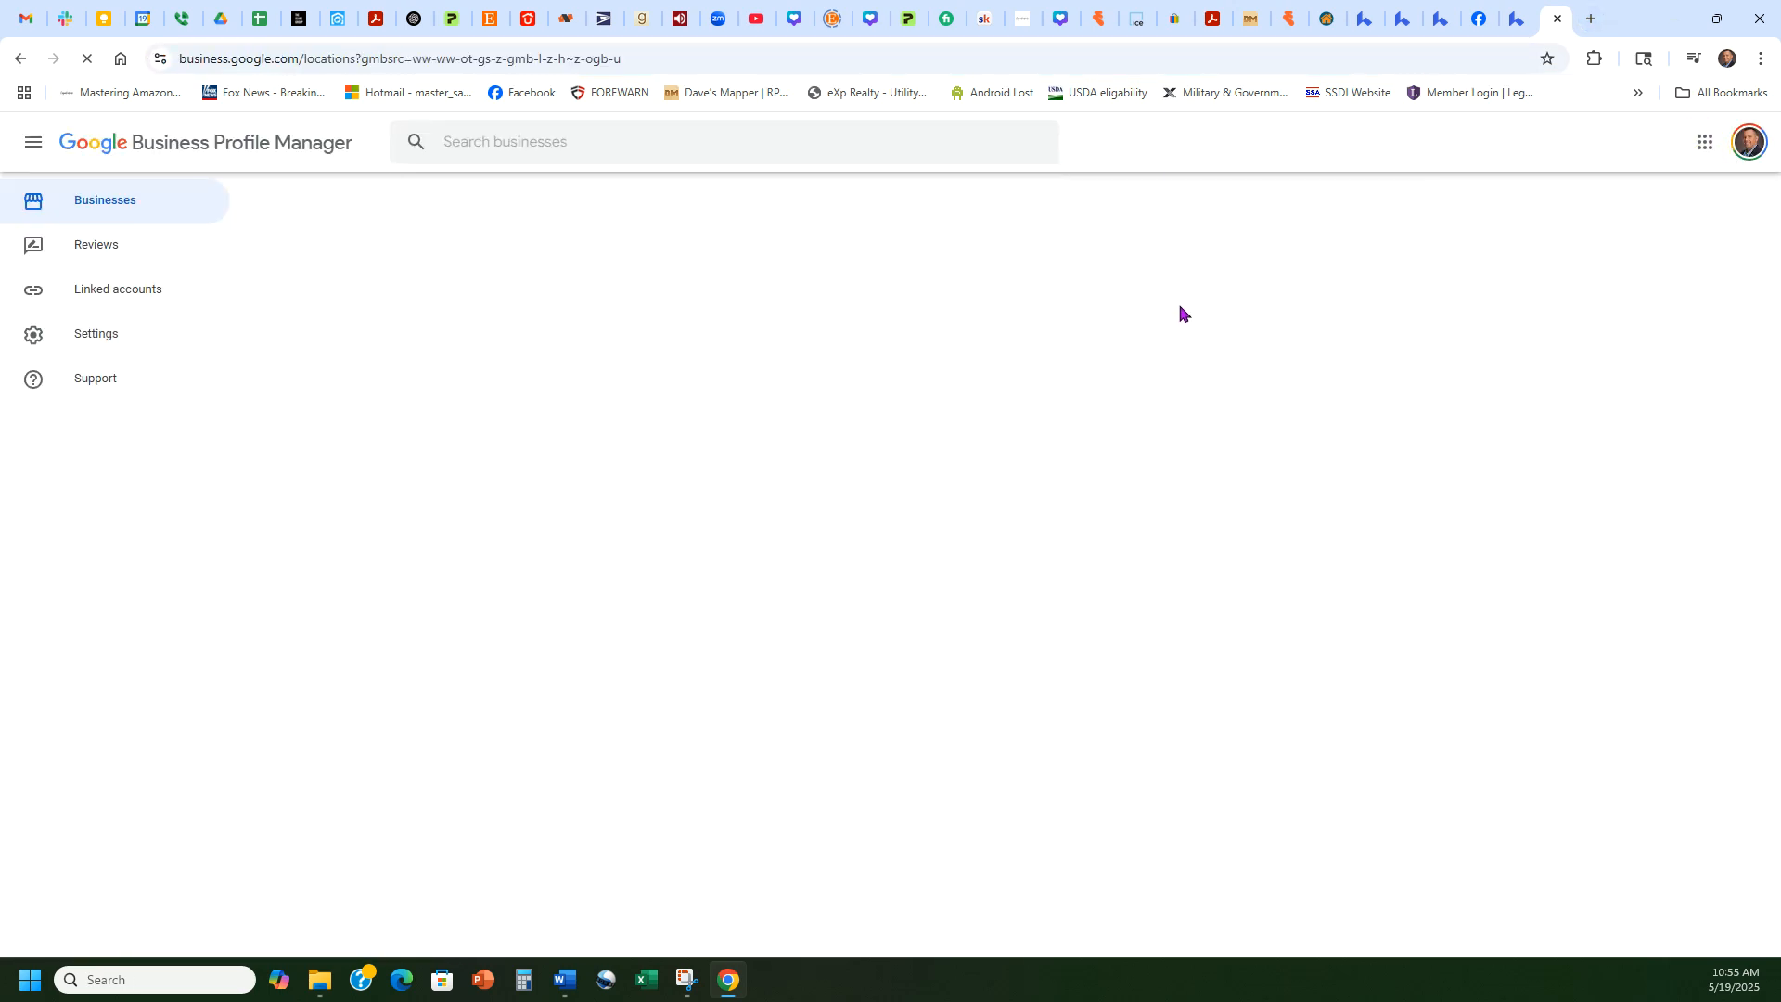
pyautogui.click(799, 584)
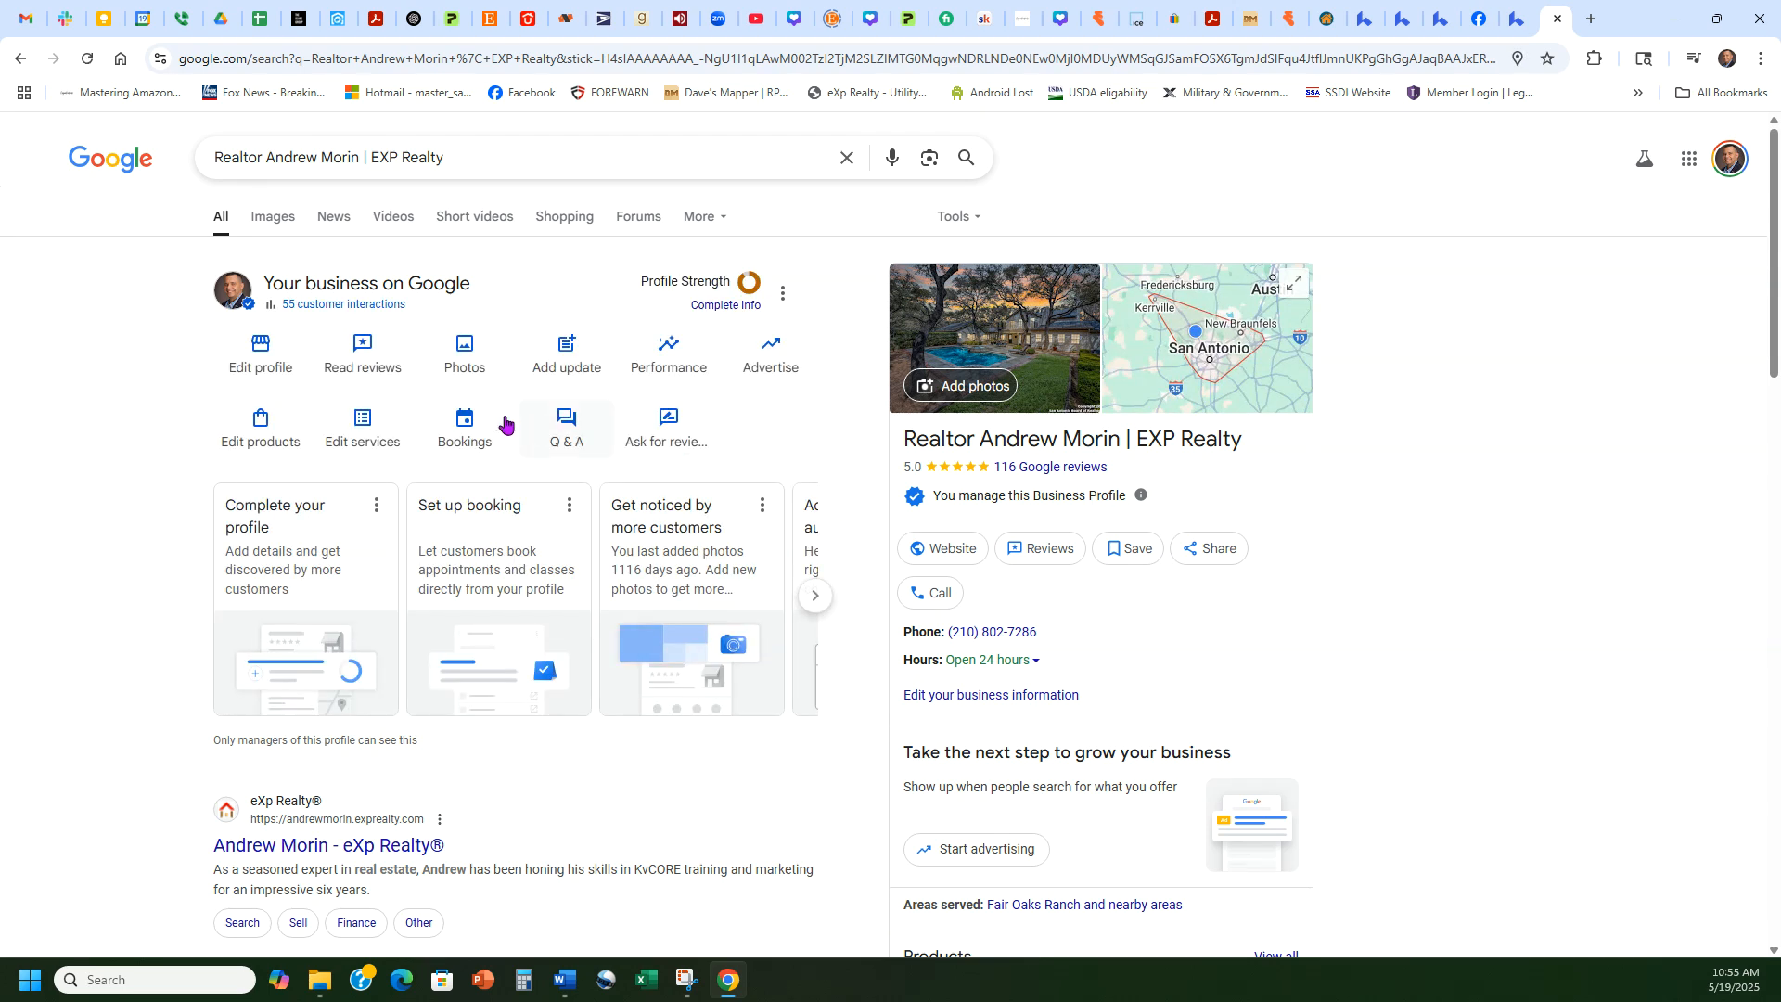
pyautogui.click(567, 348)
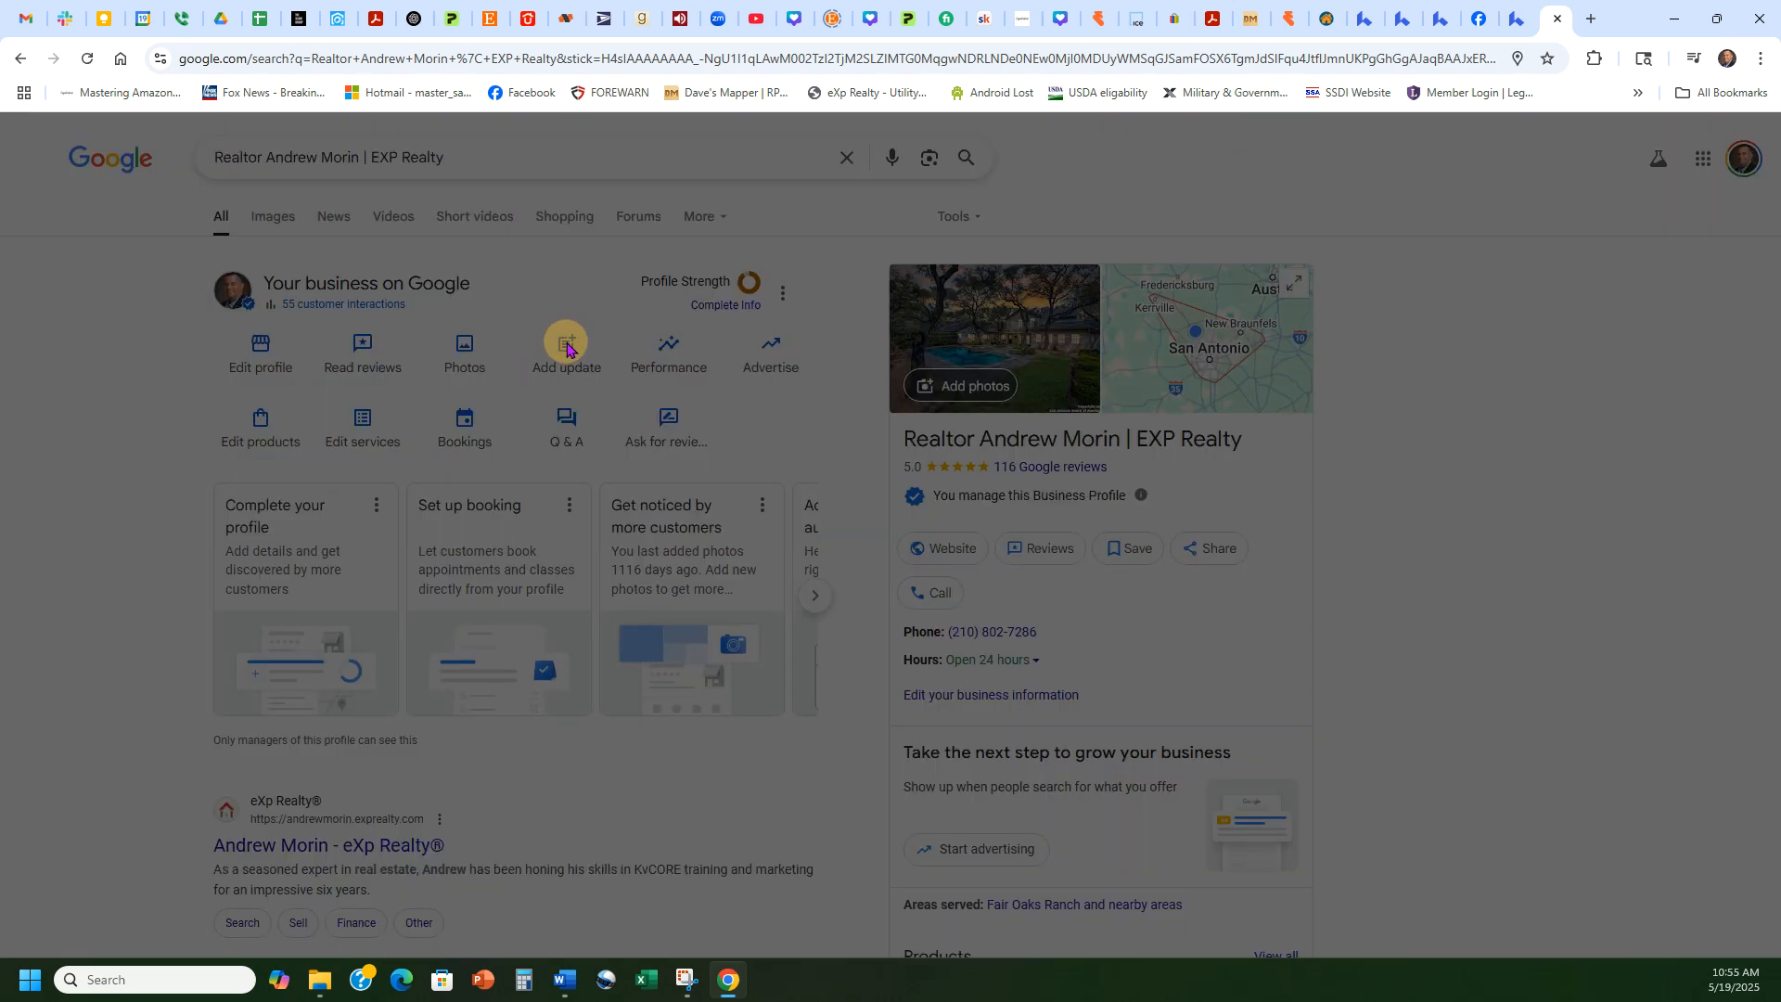
pyautogui.click(788, 263)
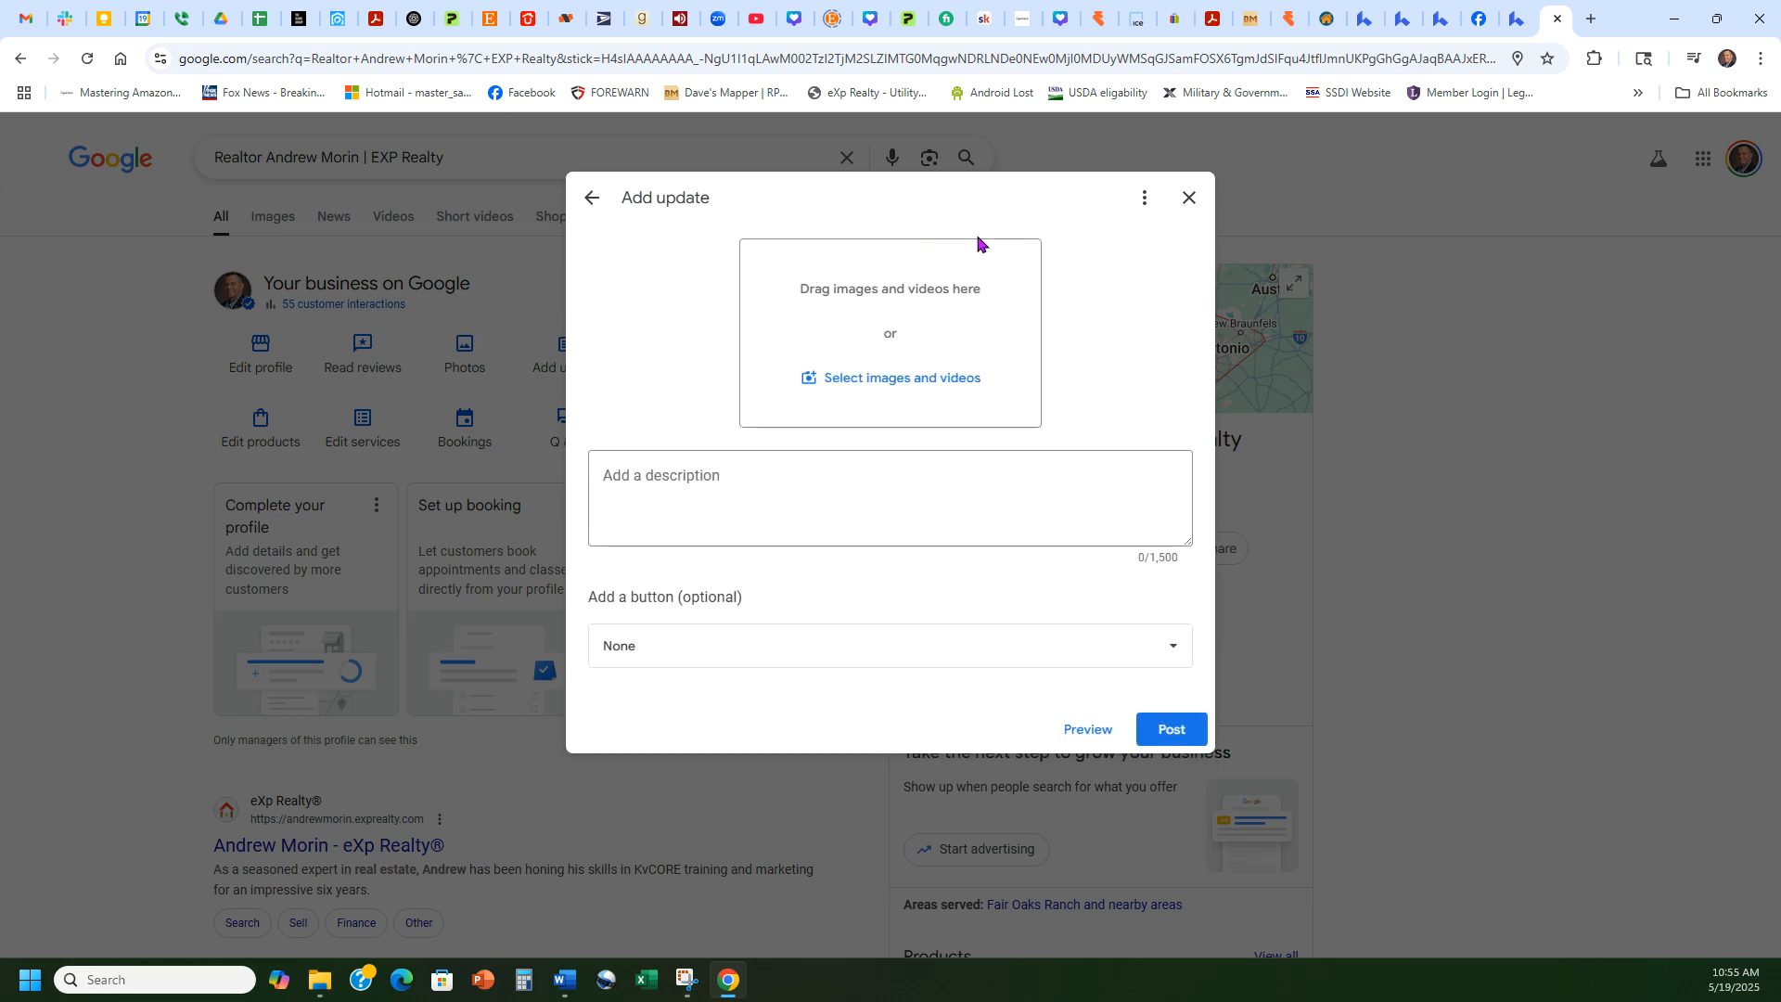
pyautogui.click(767, 485)
pyautogui.hotkey('ctrl', 'v')
pyautogui.scroll(3, 878, 495)
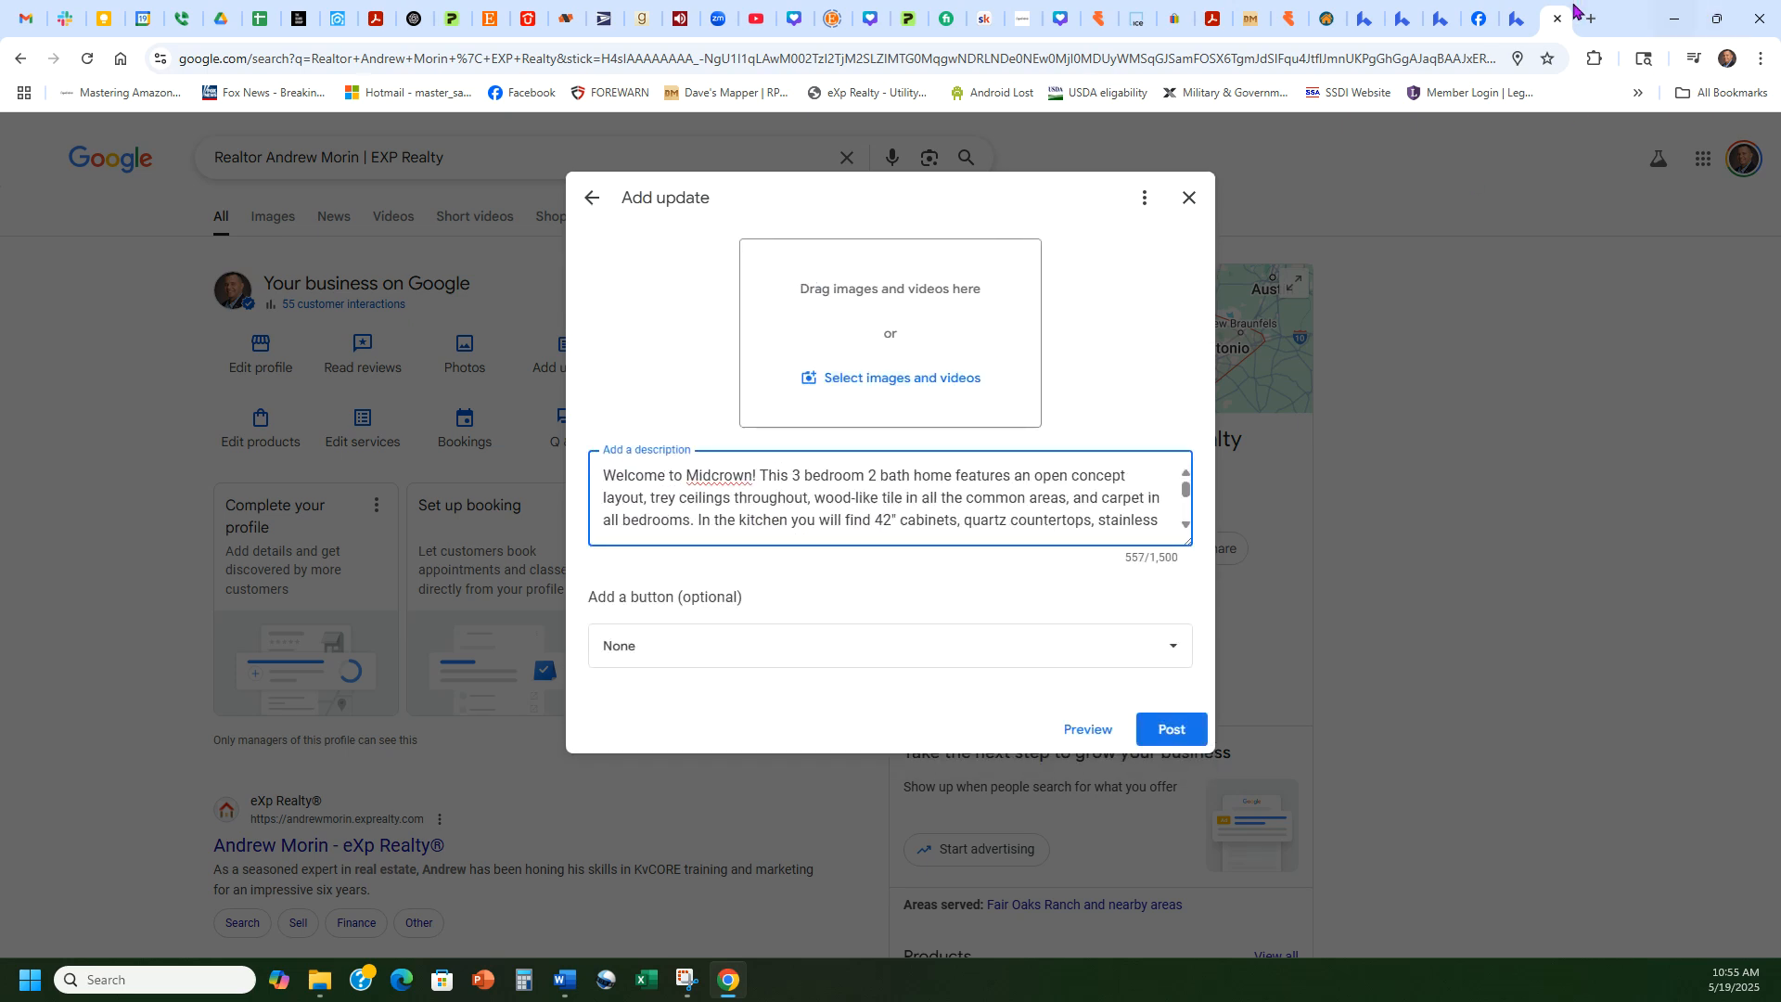
pyautogui.click(1517, 19)
pyautogui.click(1421, 67)
pyautogui.hotkey('ctrl', 'c')
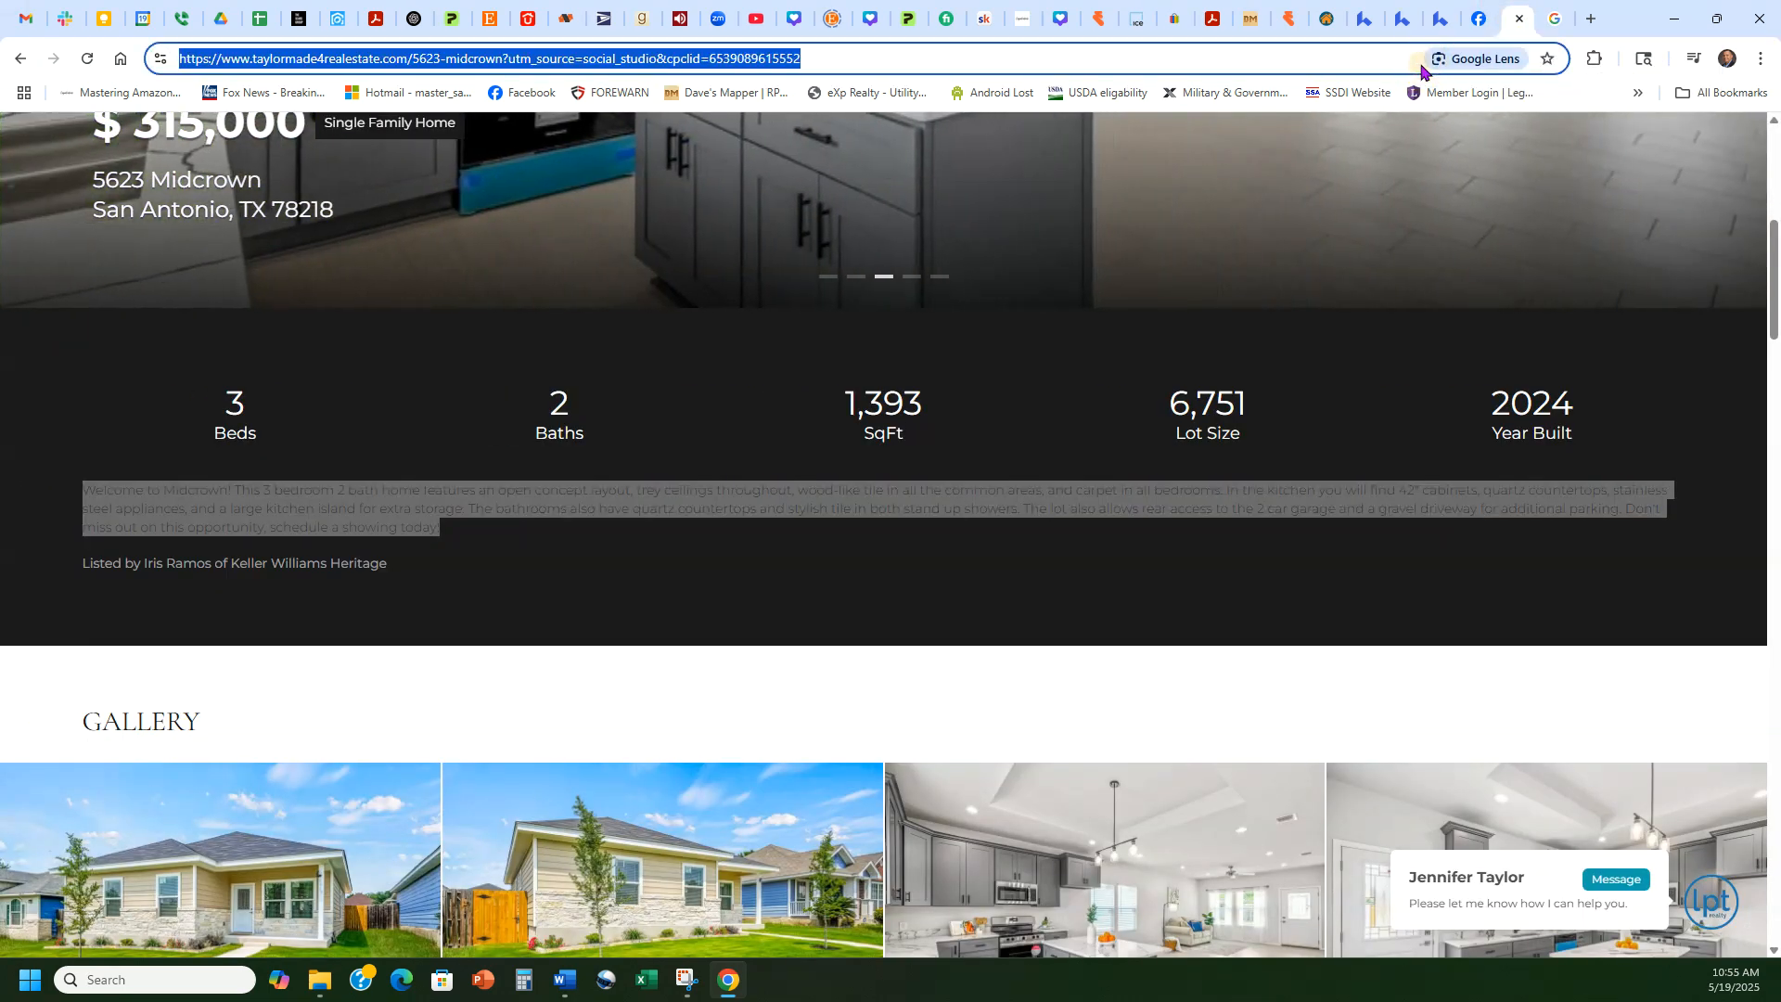
pyautogui.click(1556, 19)
pyautogui.click(744, 644)
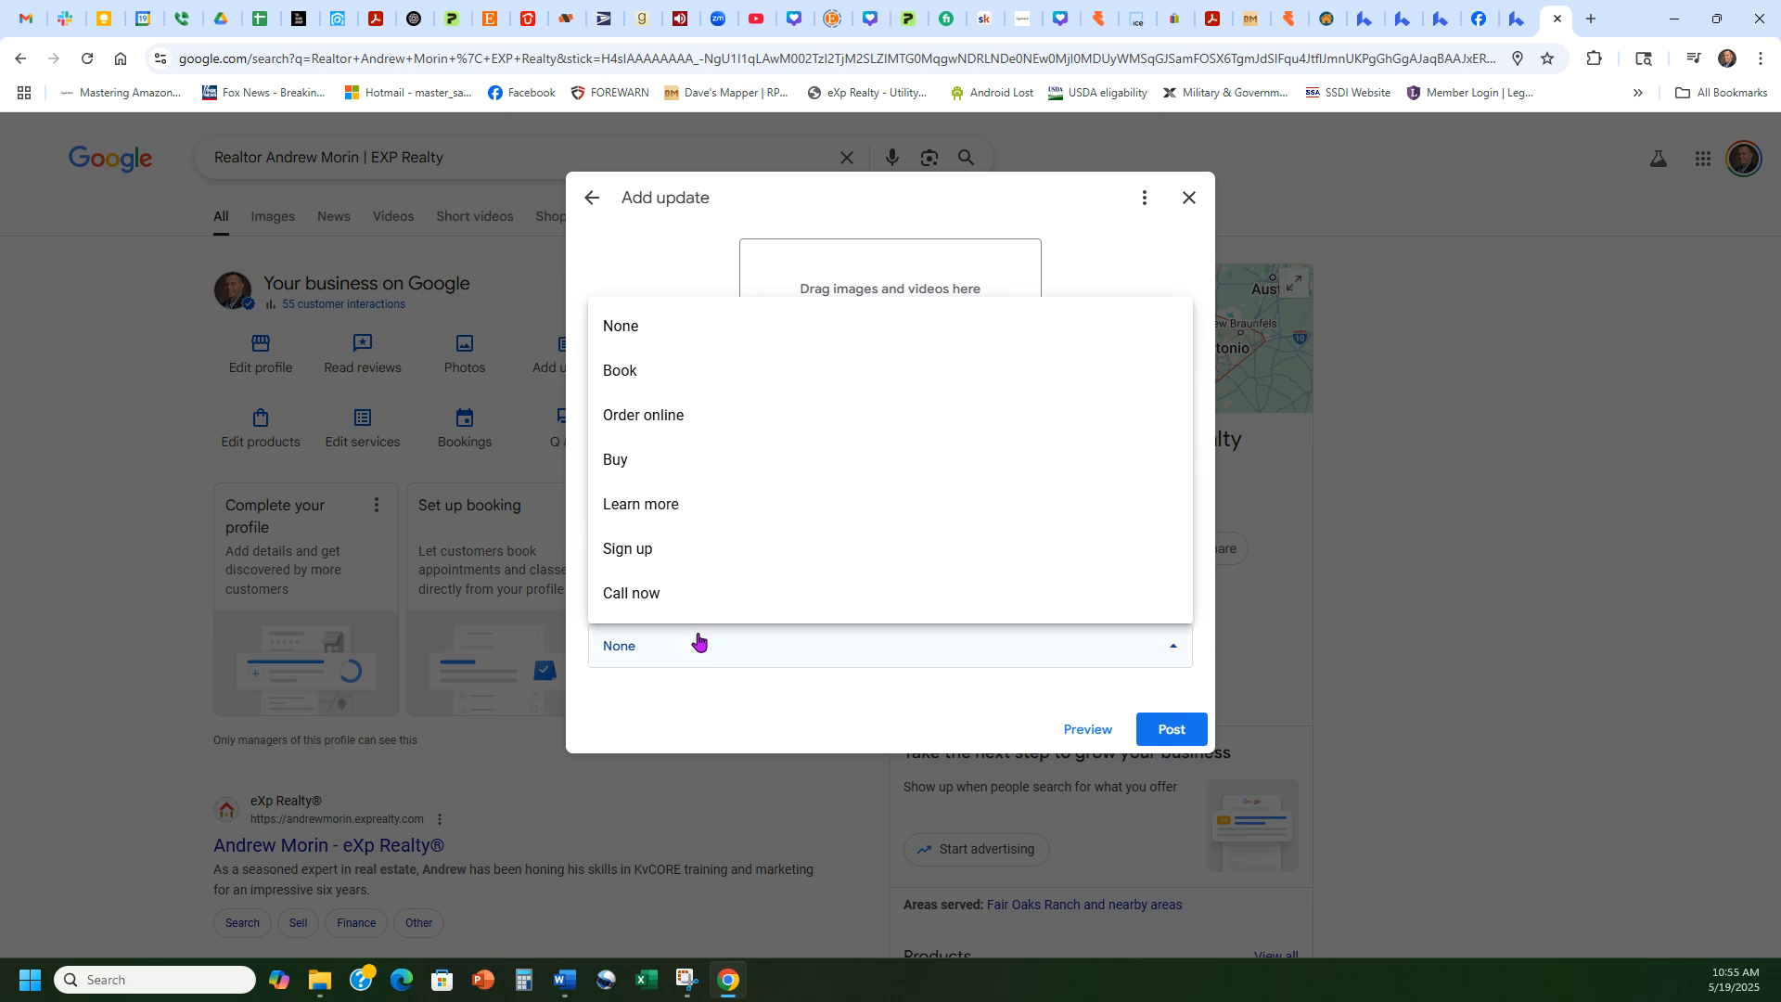
pyautogui.click(703, 510)
pyautogui.click(764, 715)
pyautogui.hotkey('ctrl', 'v')
pyautogui.click(835, 774)
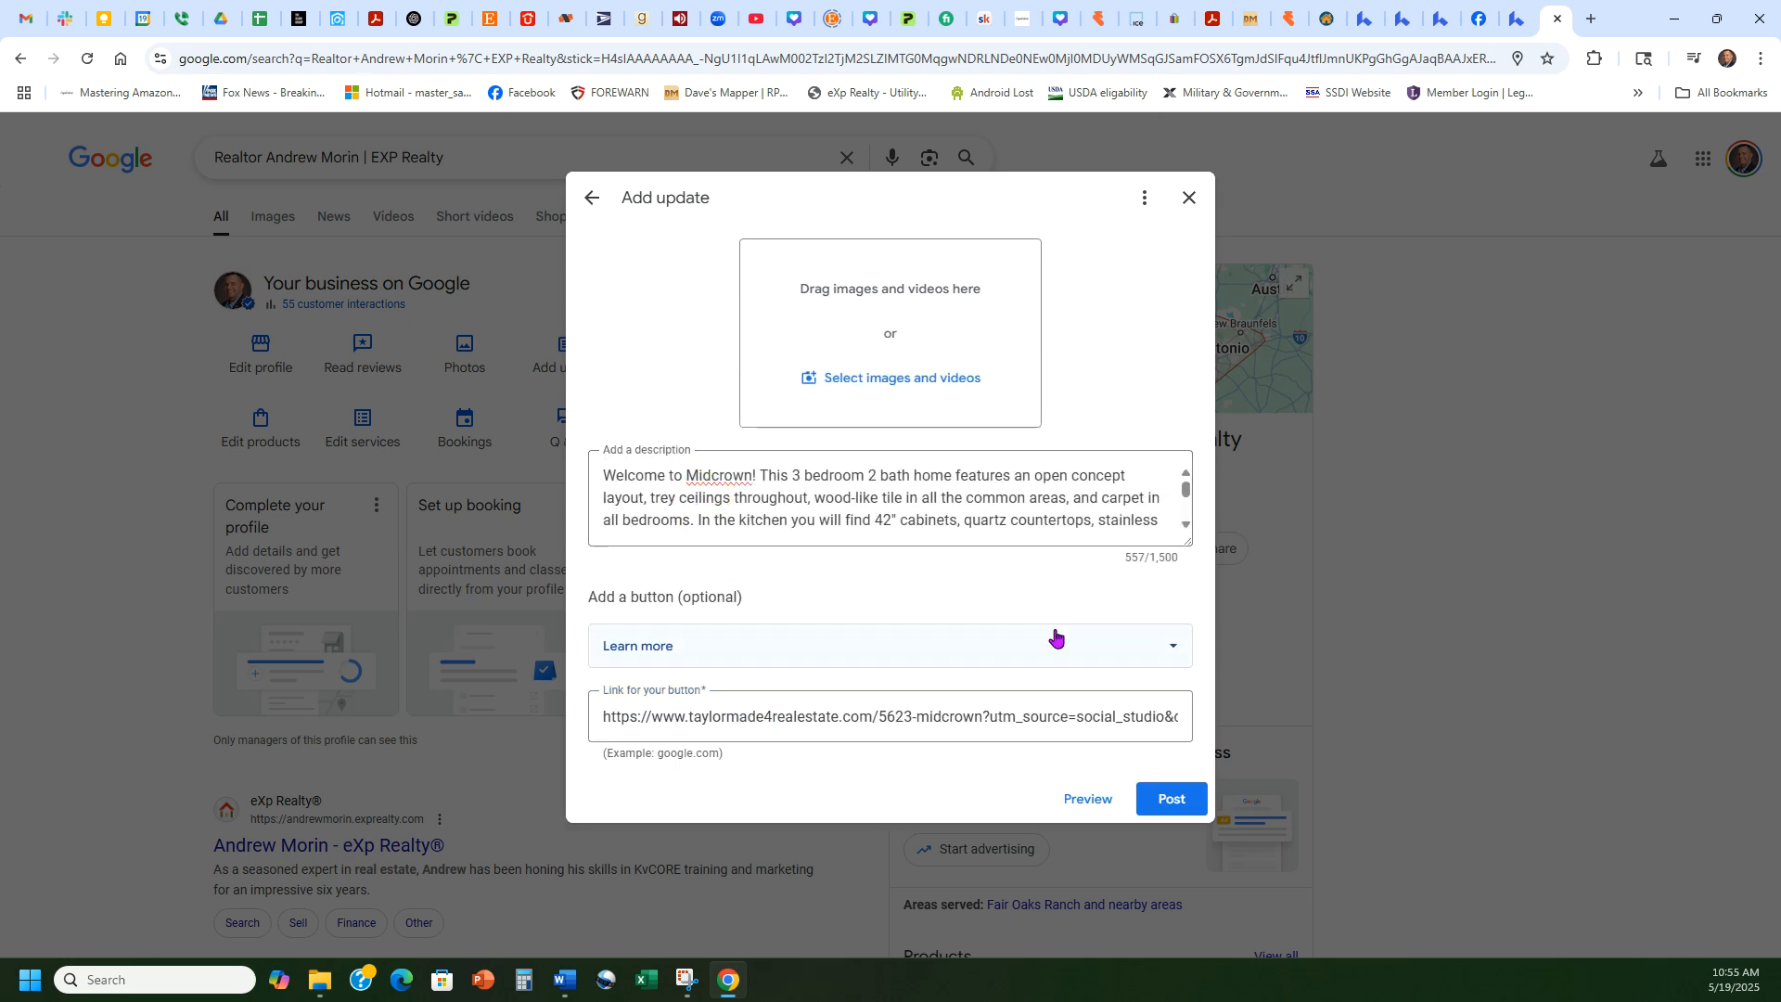
pyautogui.click(1371, 11)
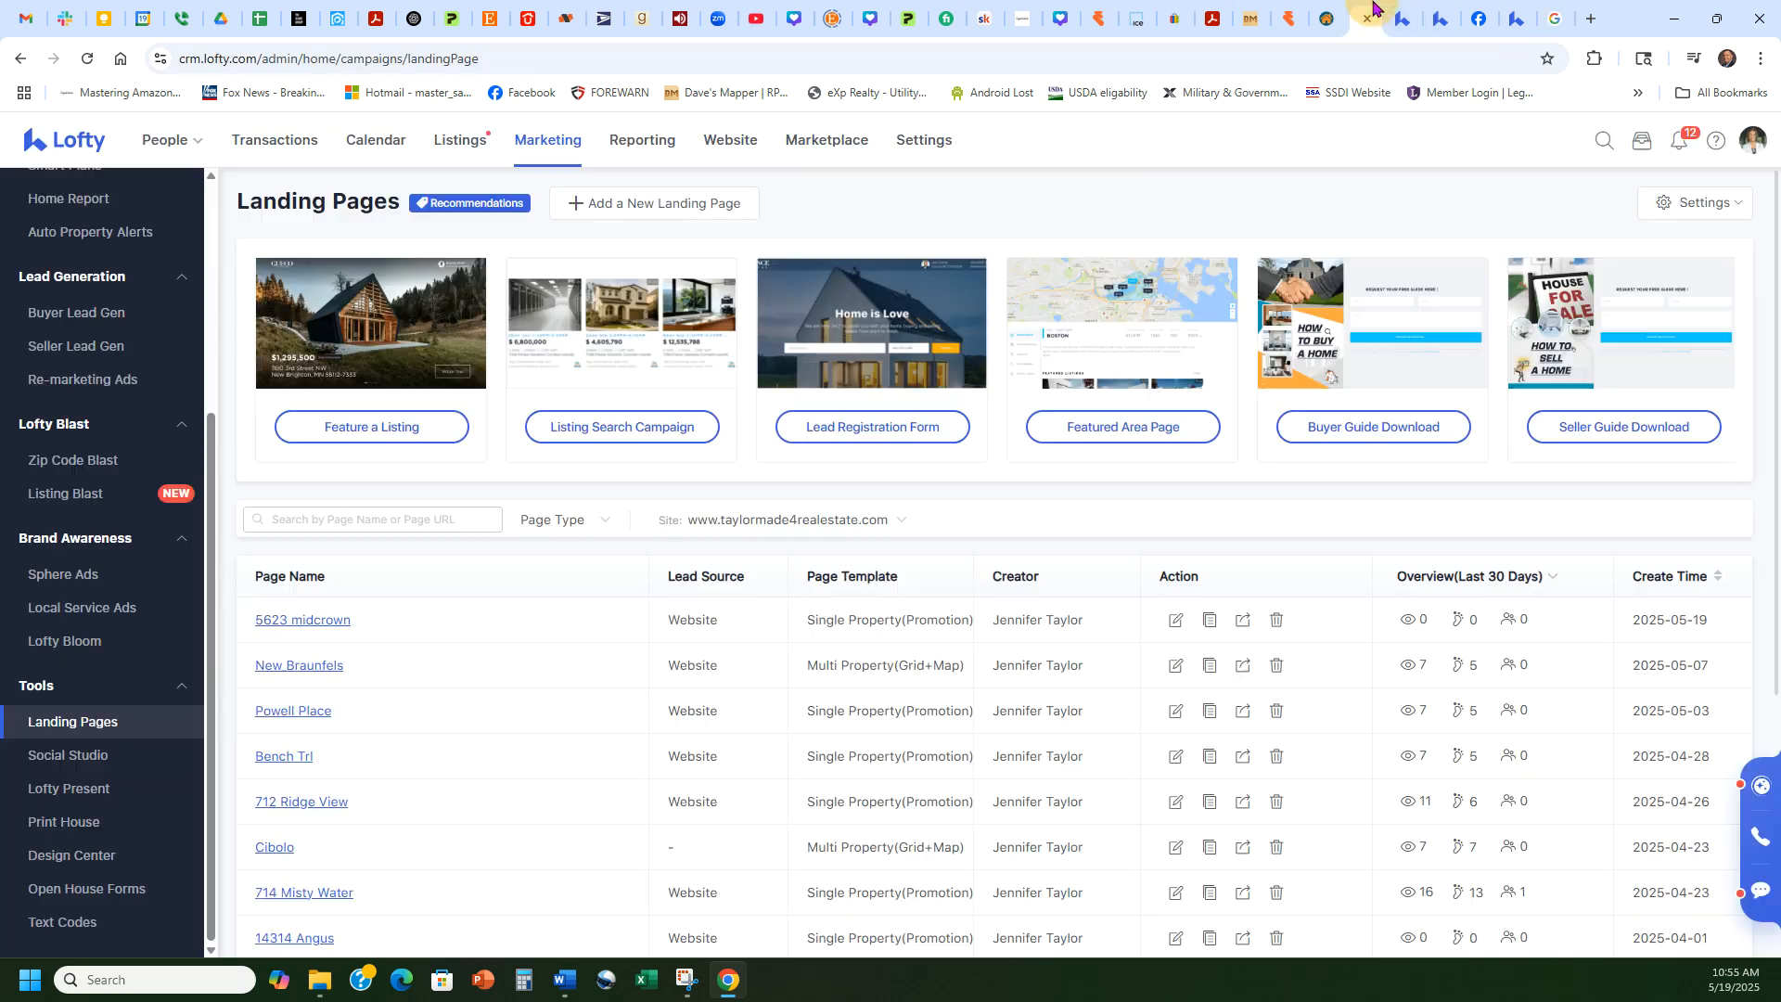
pyautogui.click(1402, 19)
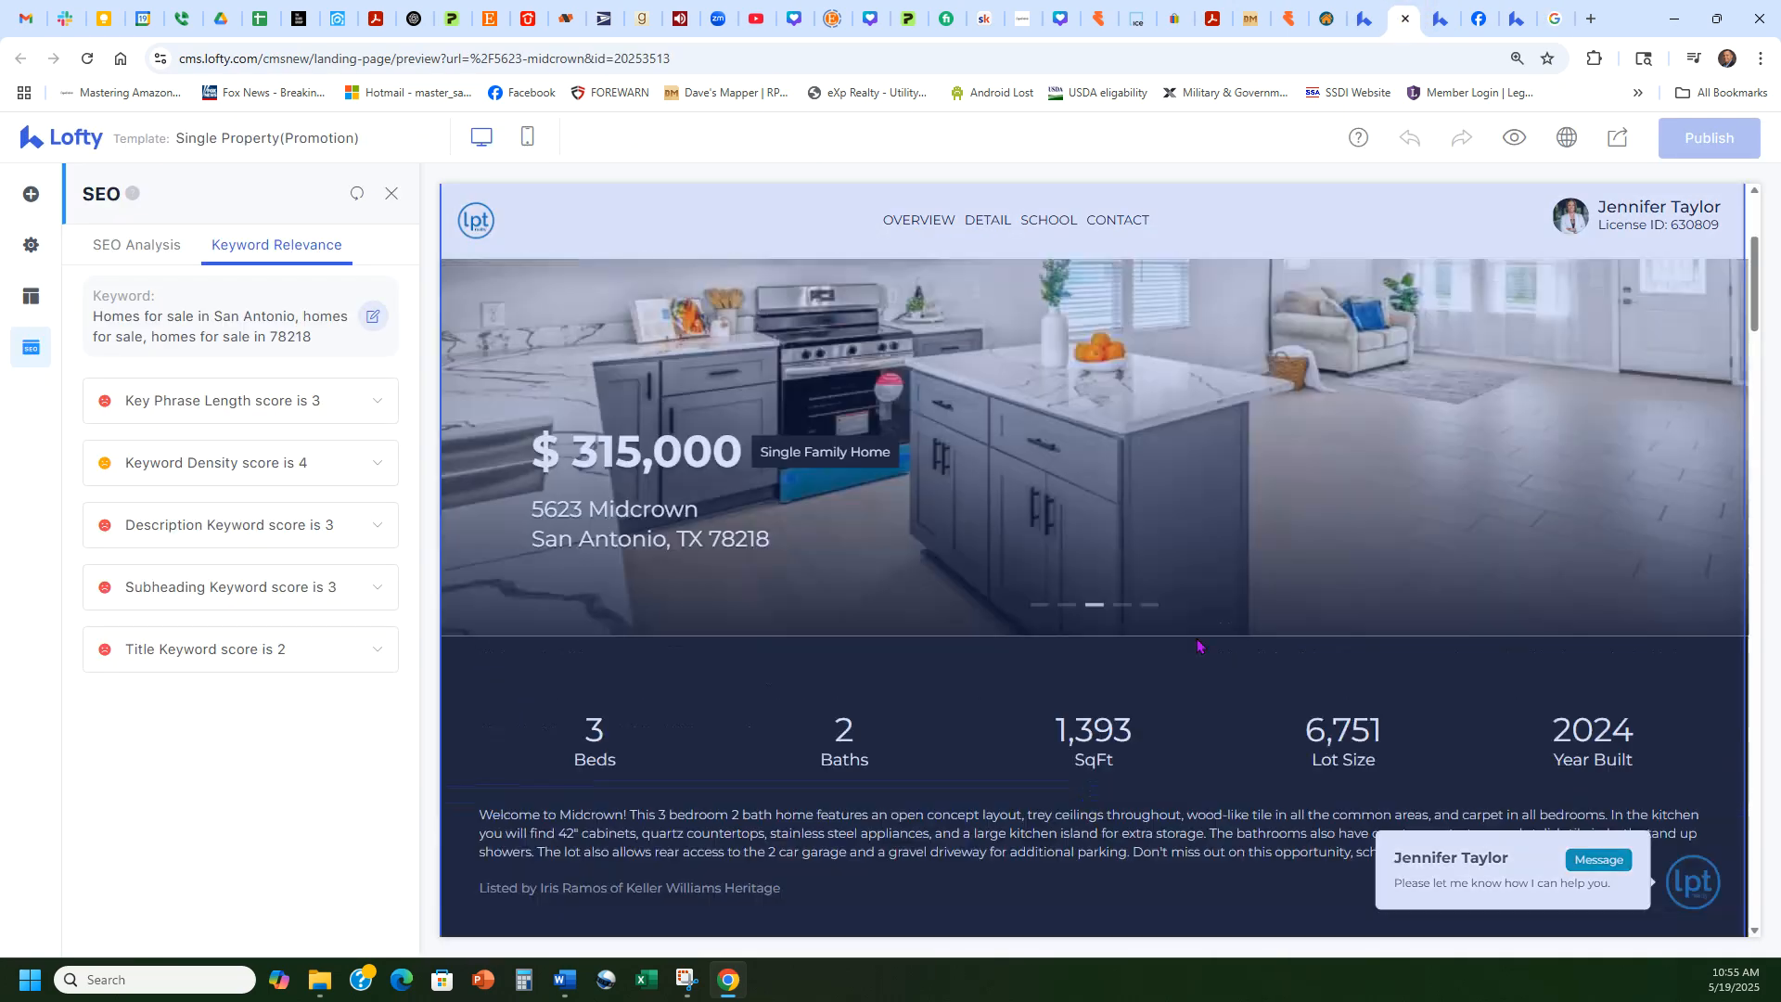
pyautogui.scroll(-10, 1141, 583)
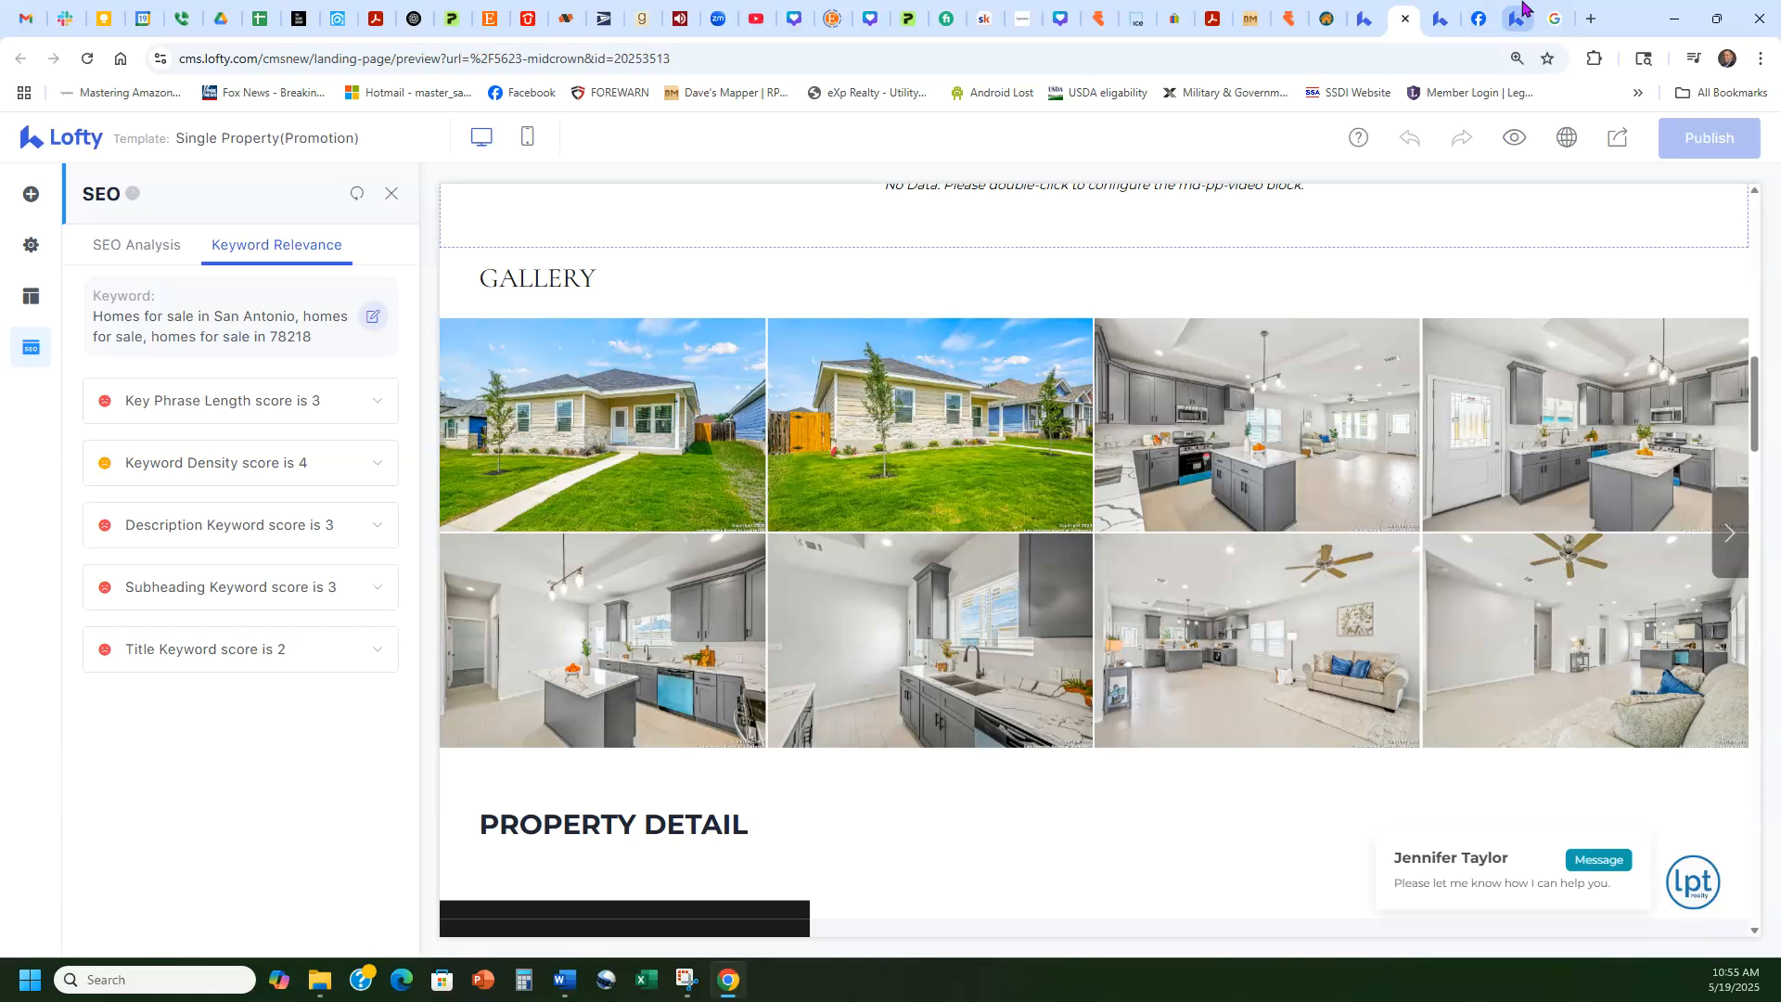
pyautogui.click(1520, 13)
pyautogui.scroll(-5, 878, 620)
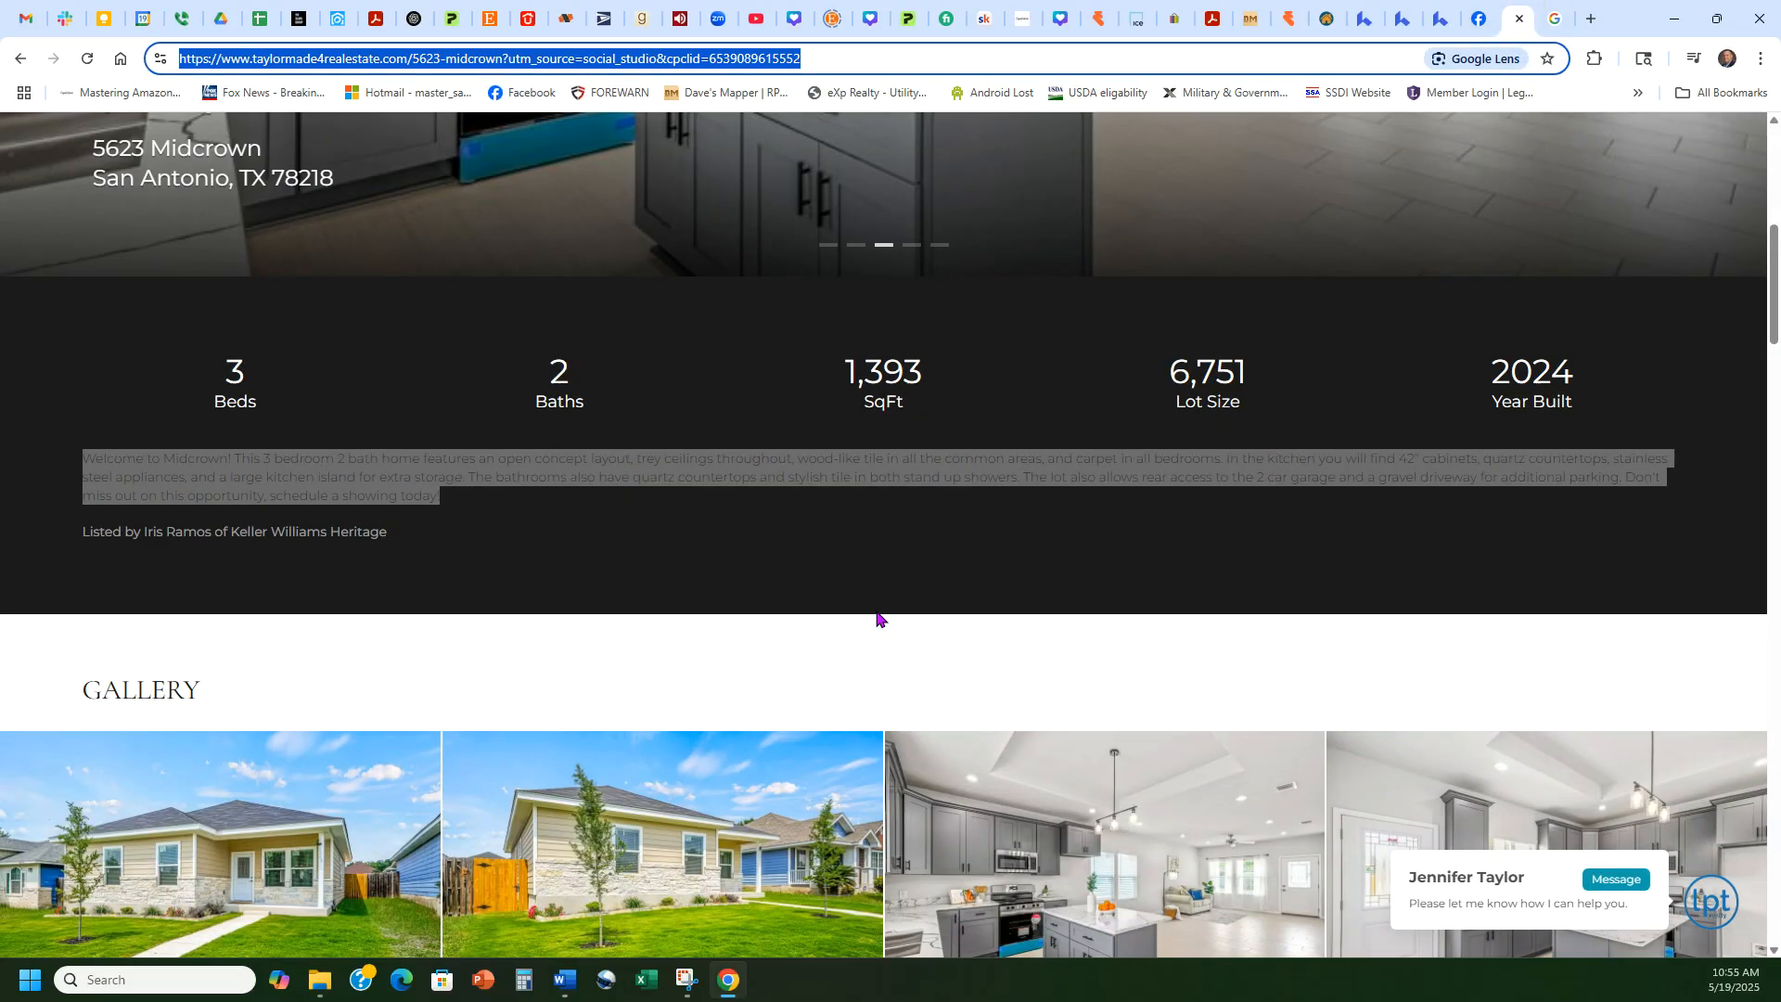
# Step: Save the front-exterior gallery photo as a JPG into Downloads
pyautogui.click(288, 474)
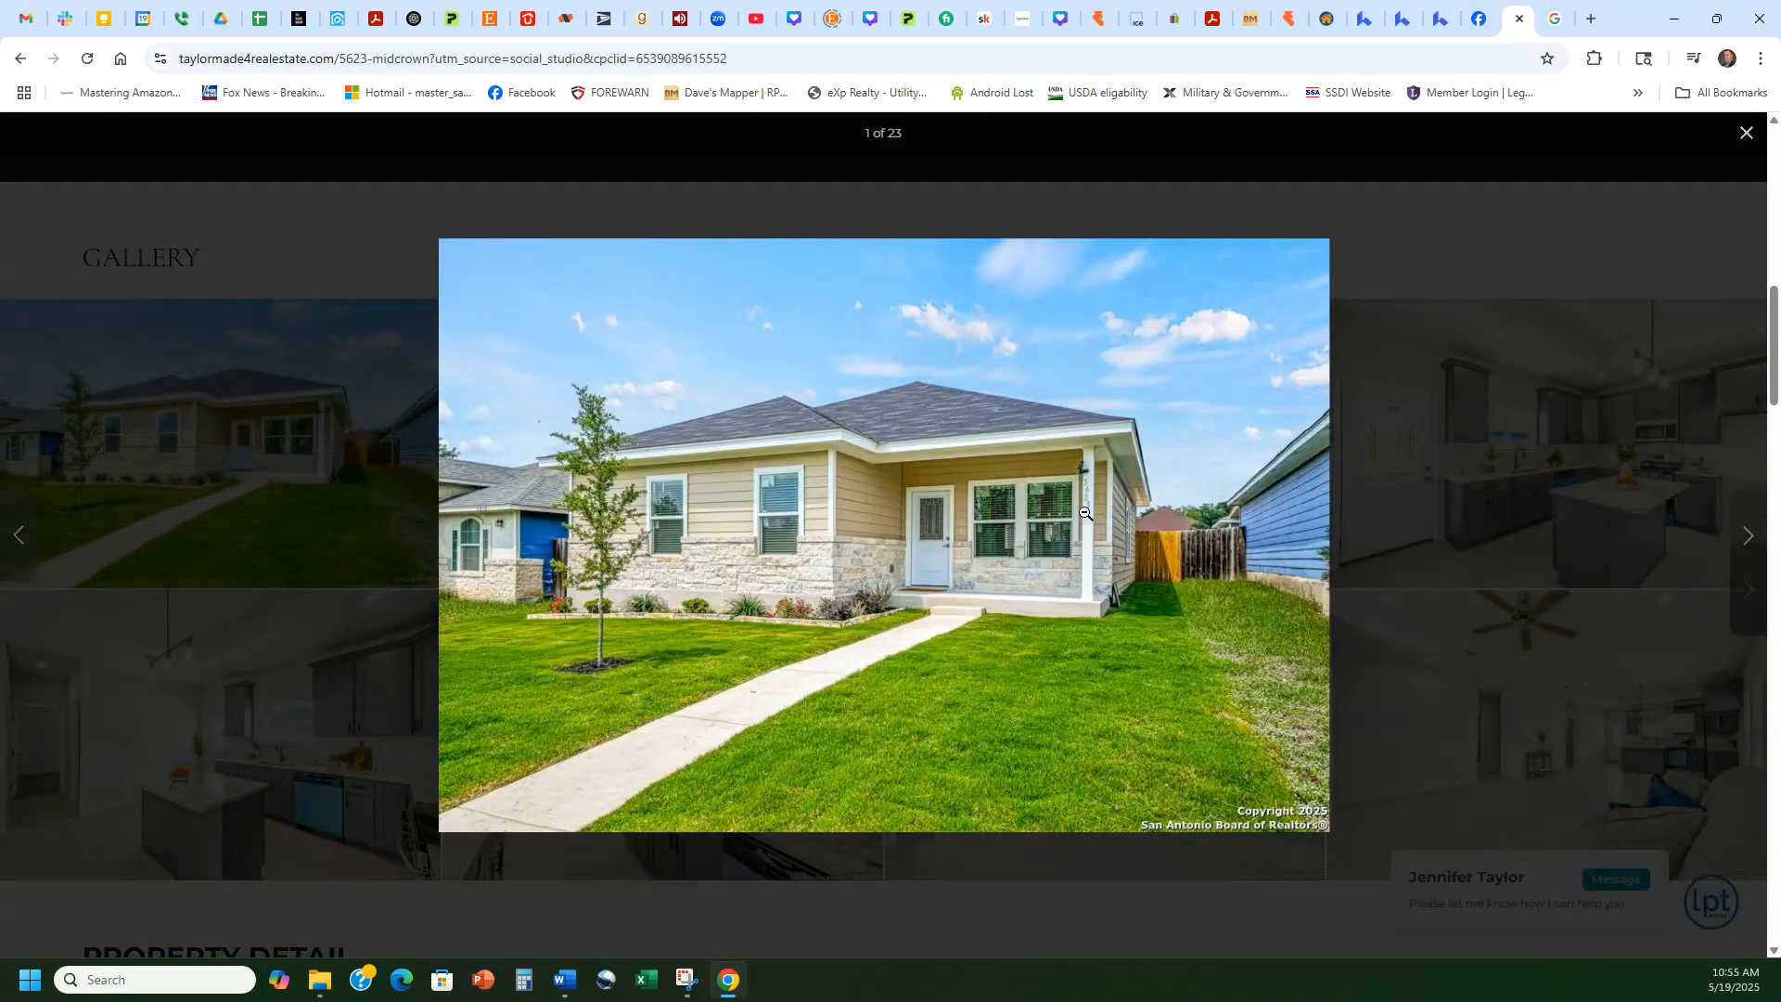
pyautogui.rightClick(929, 457)
pyautogui.click(986, 501)
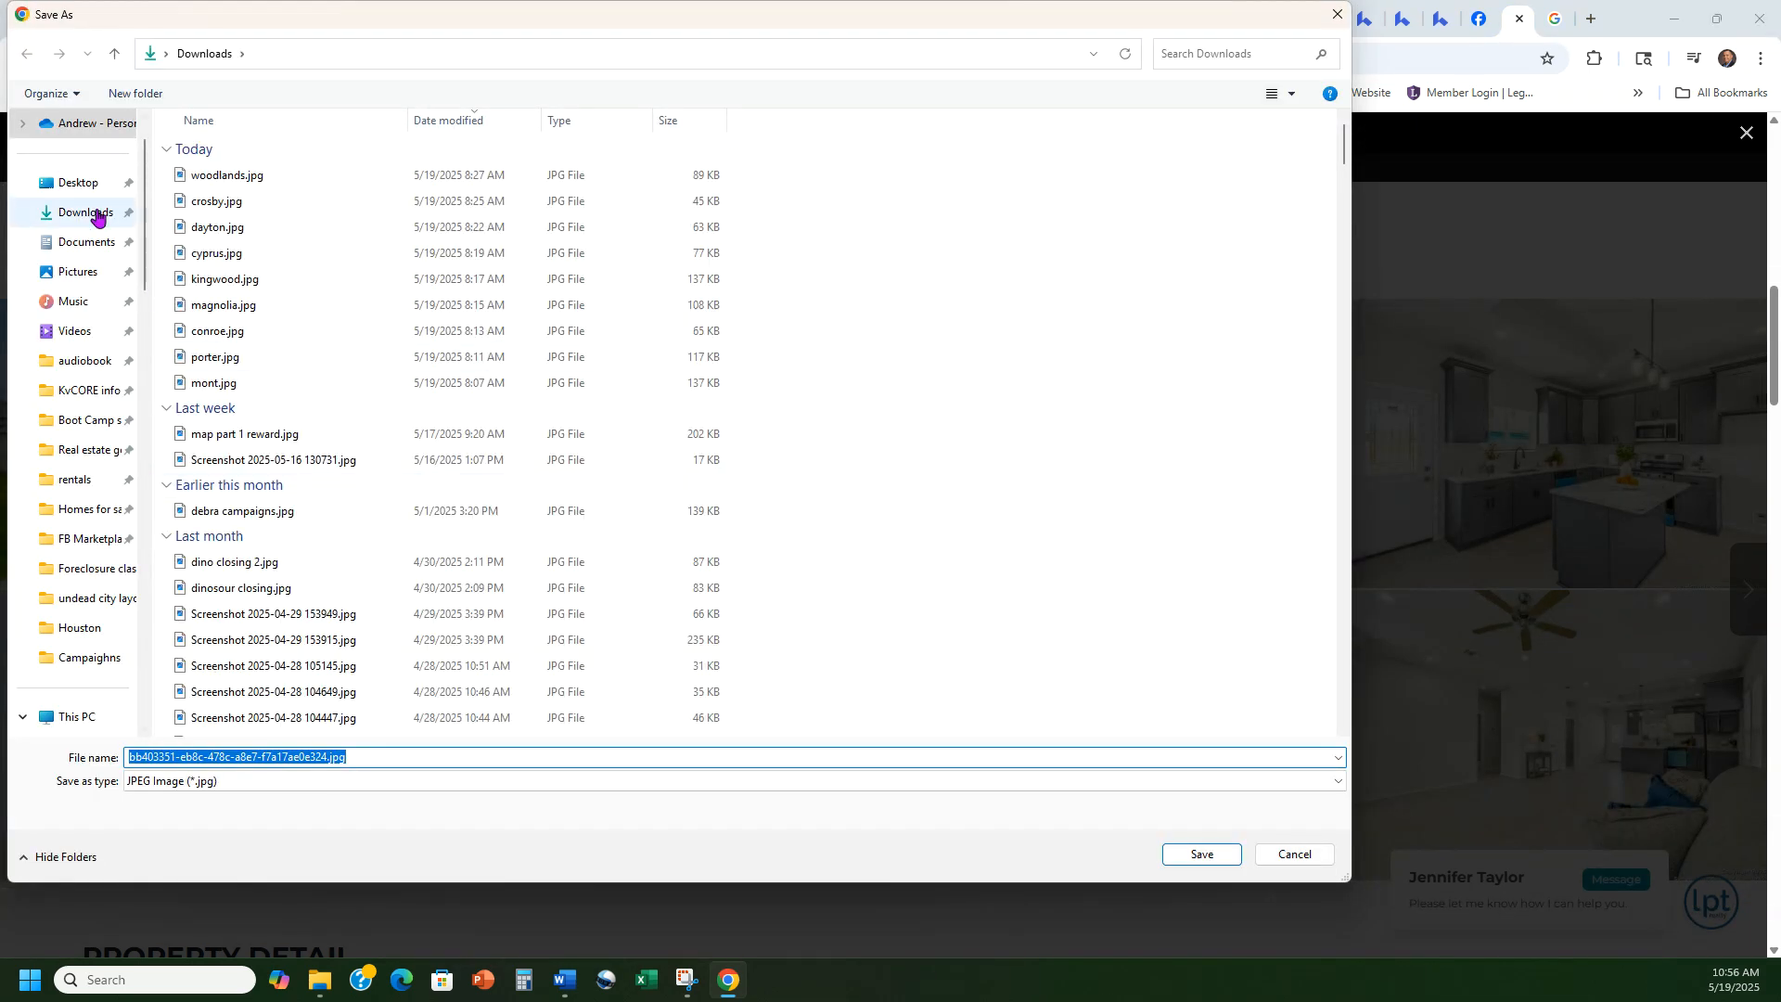
pyautogui.click(95, 214)
pyautogui.click(1225, 863)
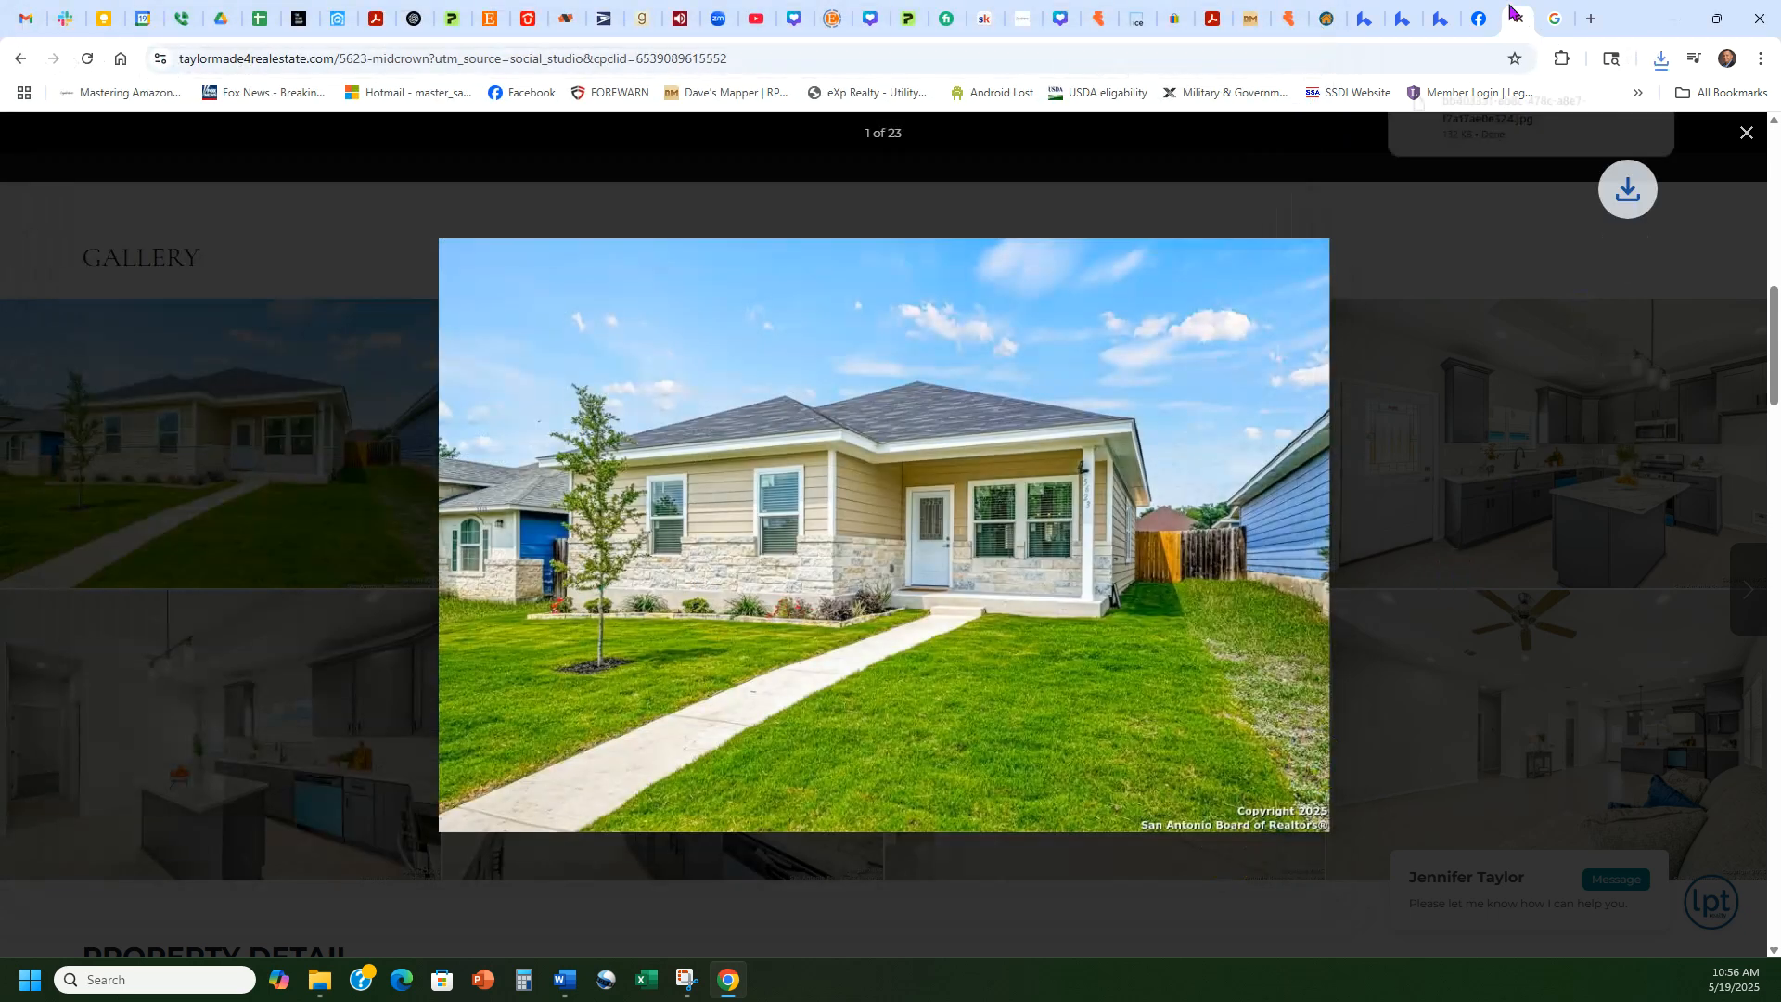
# Step: Attach the downloaded house photo to the Midcrown Business Profile update
pyautogui.click(1556, 18)
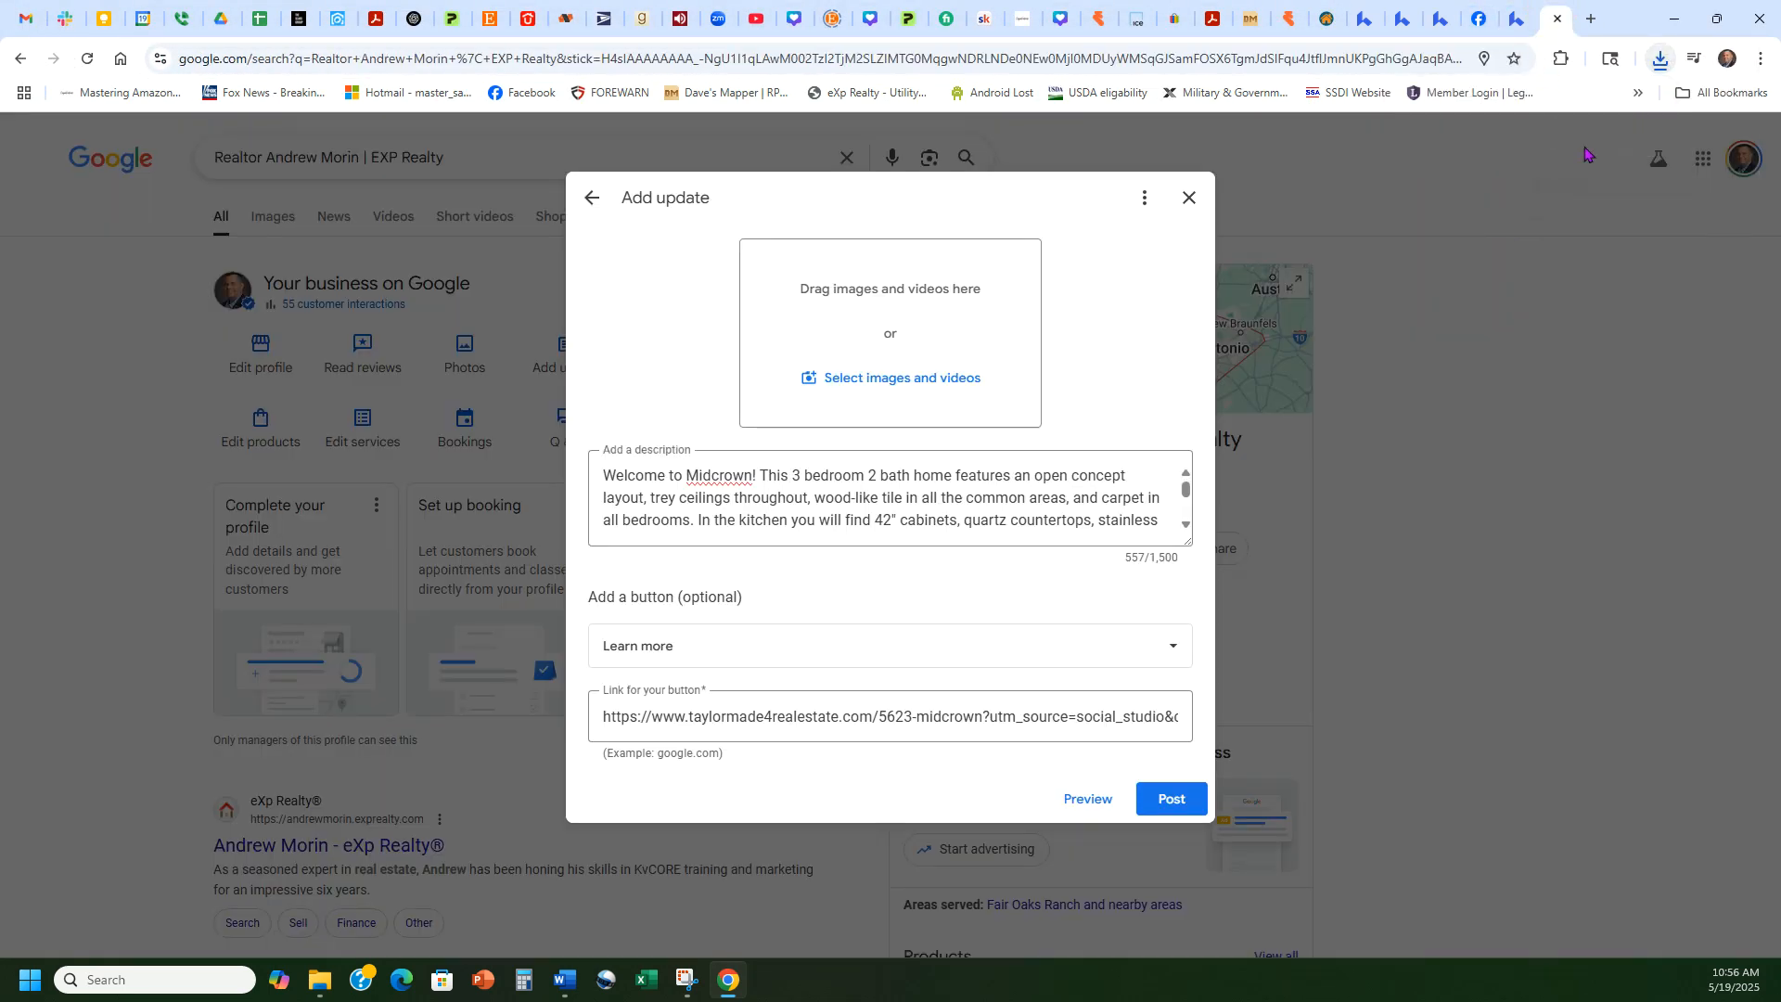
pyautogui.click(1662, 60)
pyautogui.moveTo(1489, 146); pyautogui.dragTo(914, 336)
pyautogui.click(1647, 99)
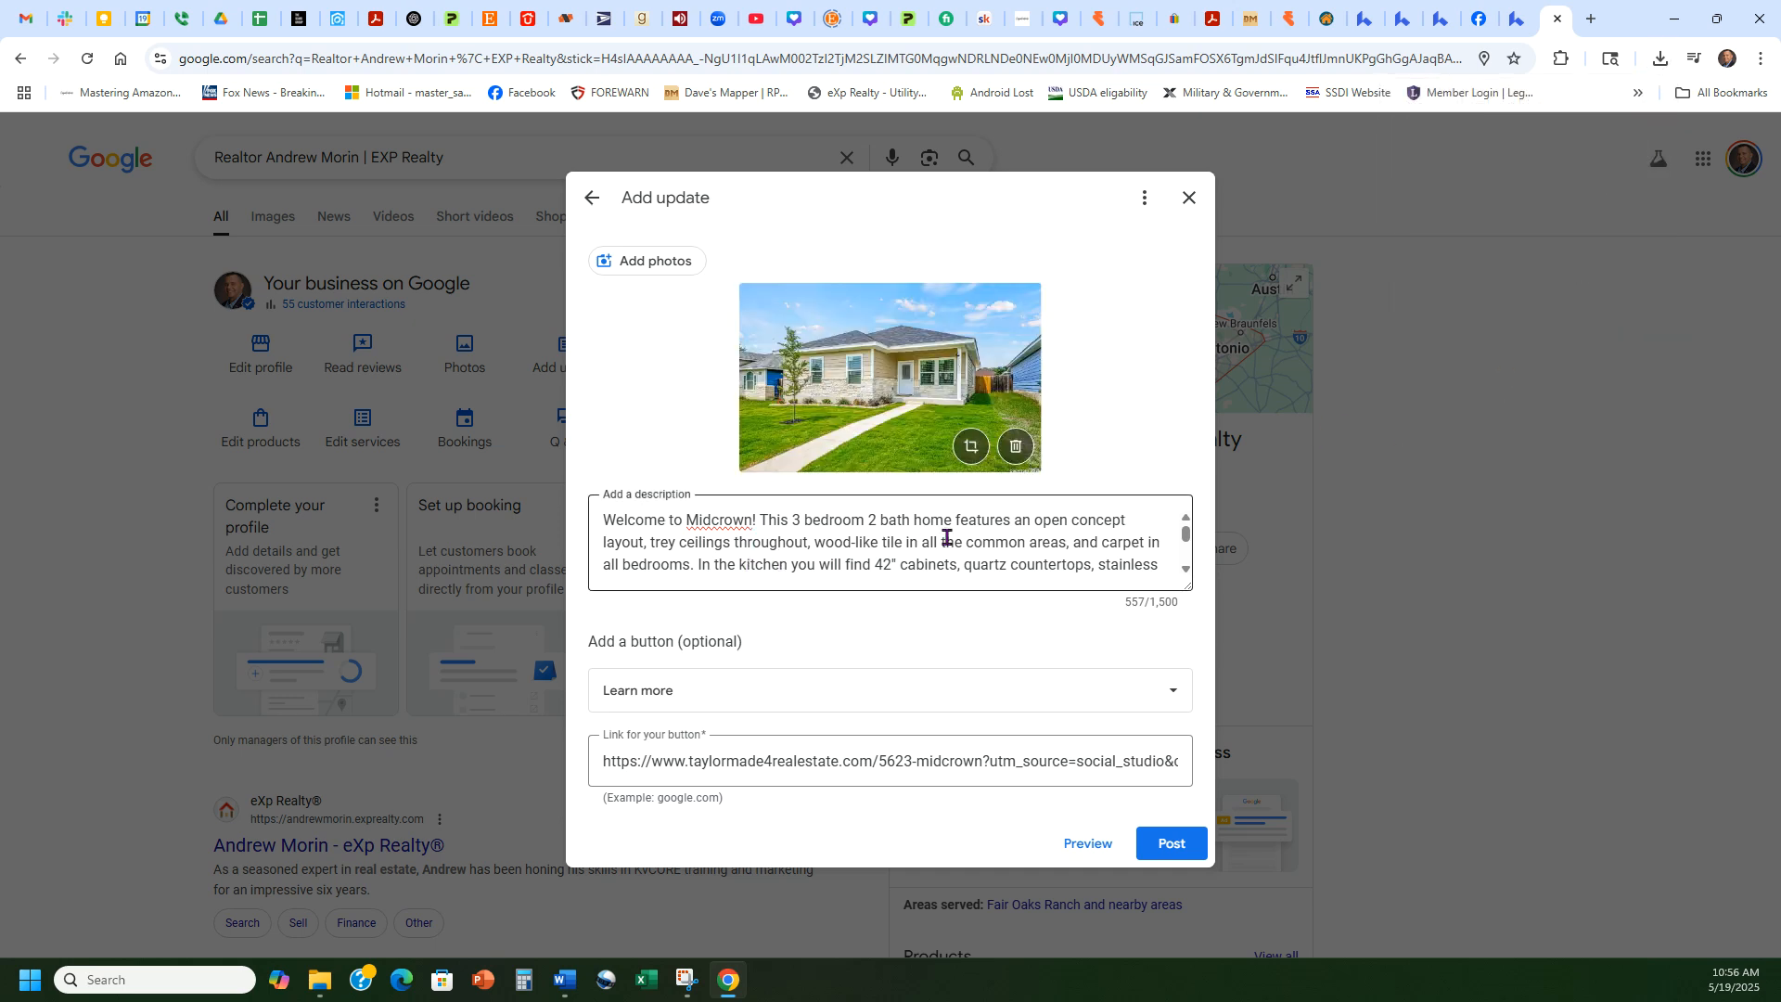
# Step: Post the update, review the Updates list, and return to the Lofty draft
pyautogui.scroll(-3, 928, 545)
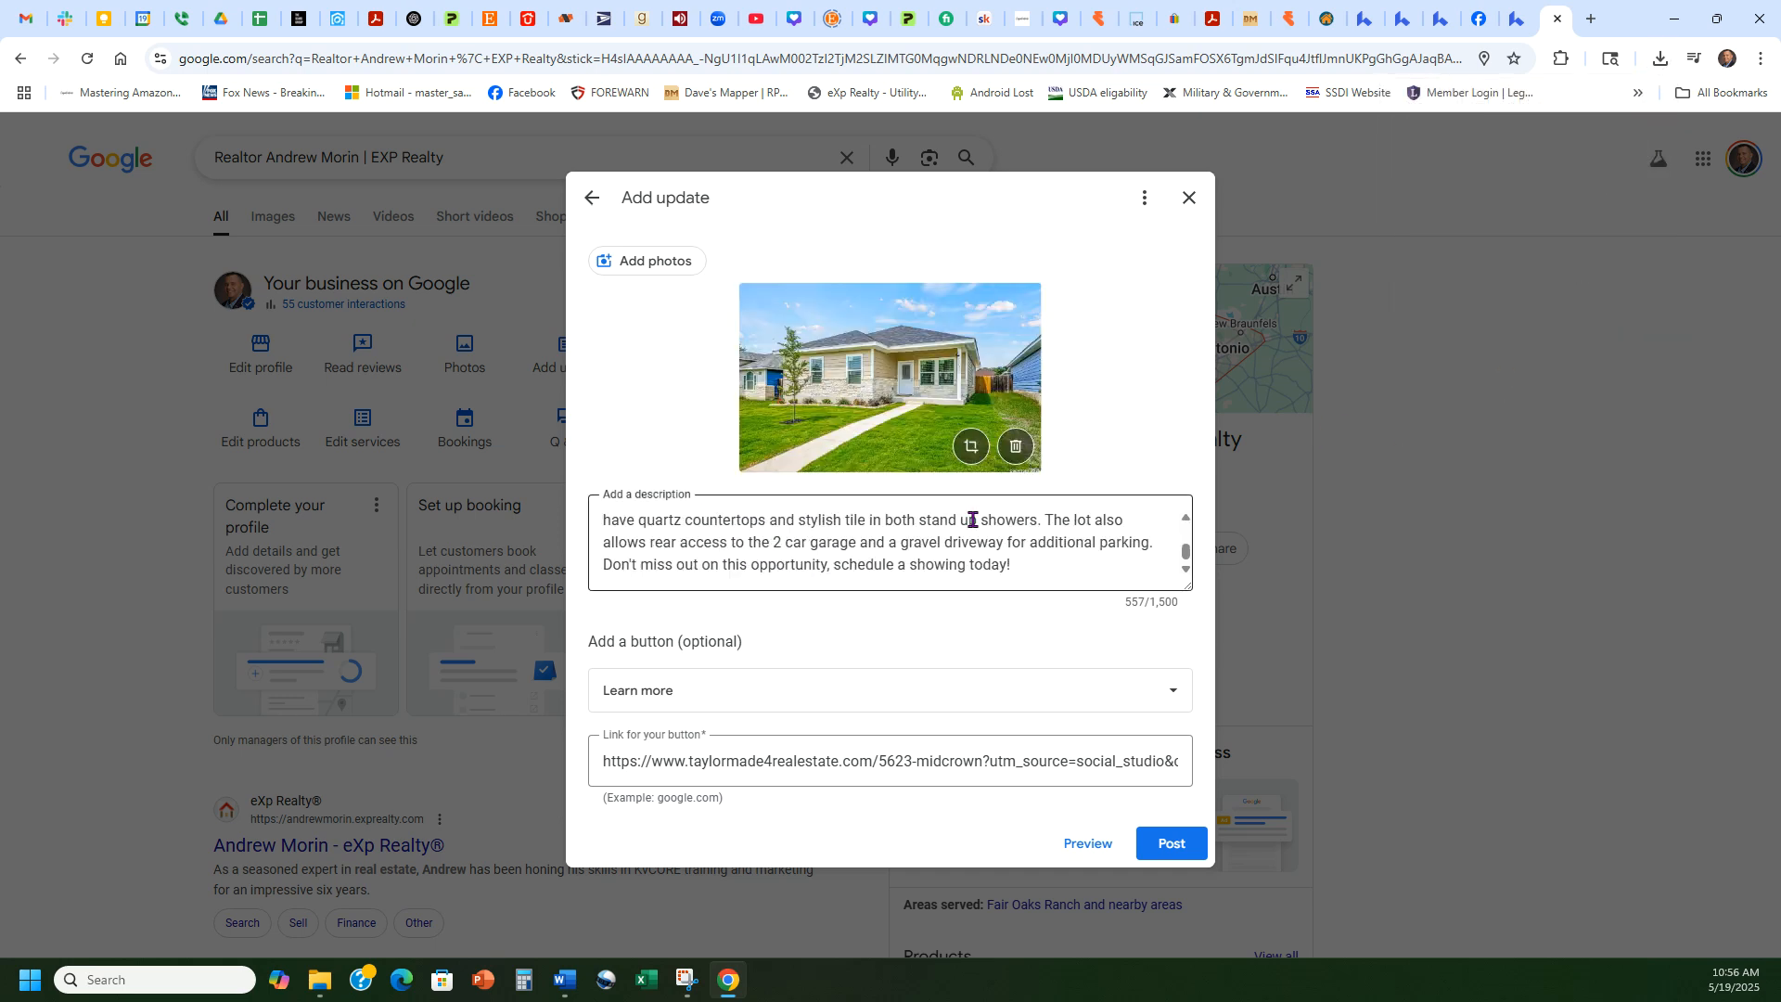
pyautogui.click(1172, 843)
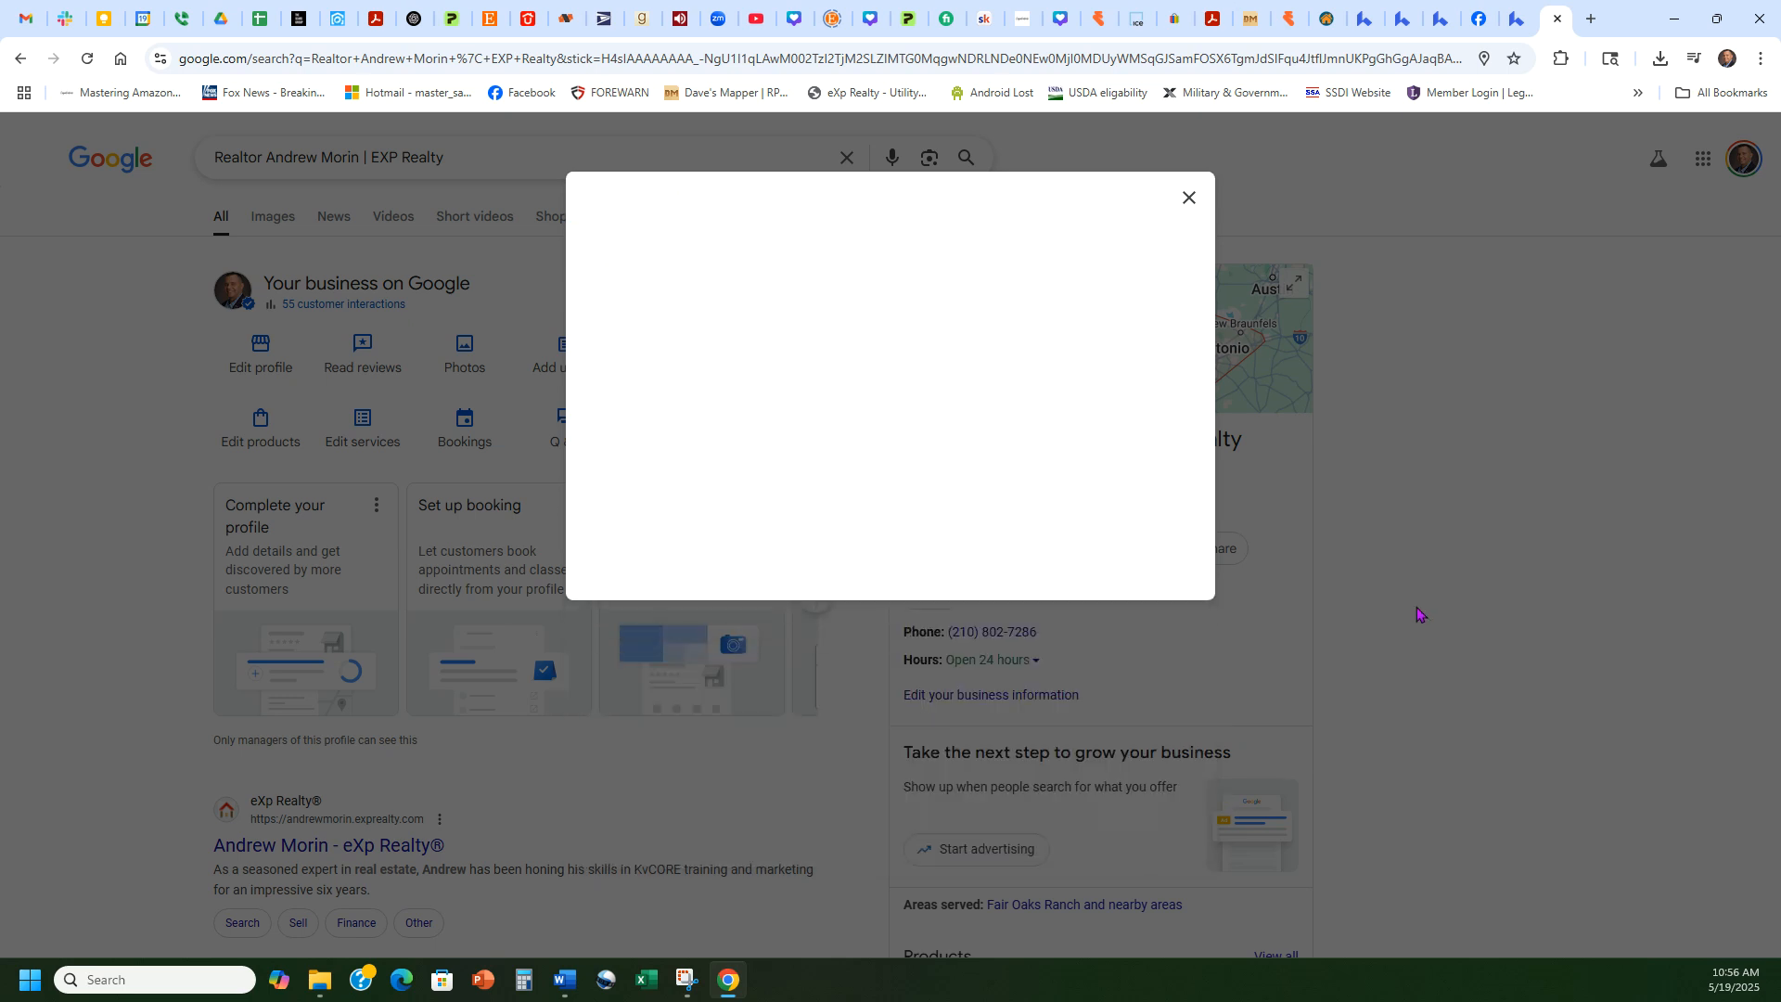
pyautogui.click(890, 546)
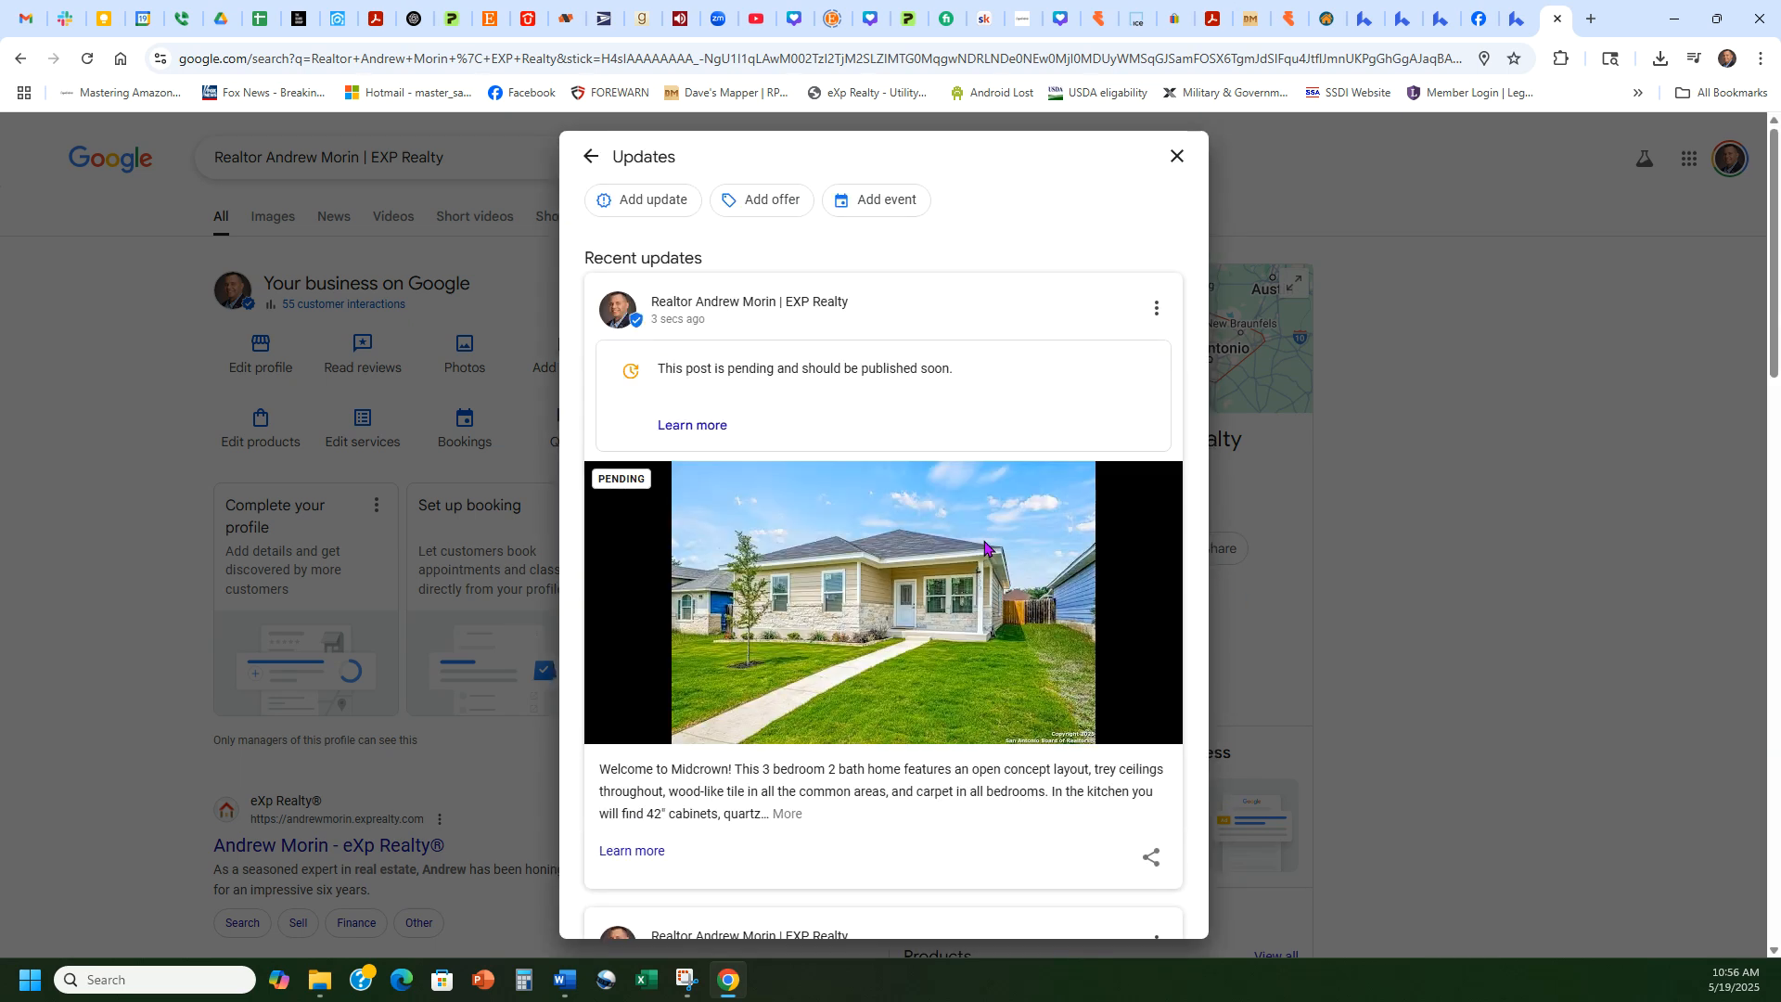
pyautogui.scroll(-5, 985, 547)
pyautogui.scroll(3, 890, 711)
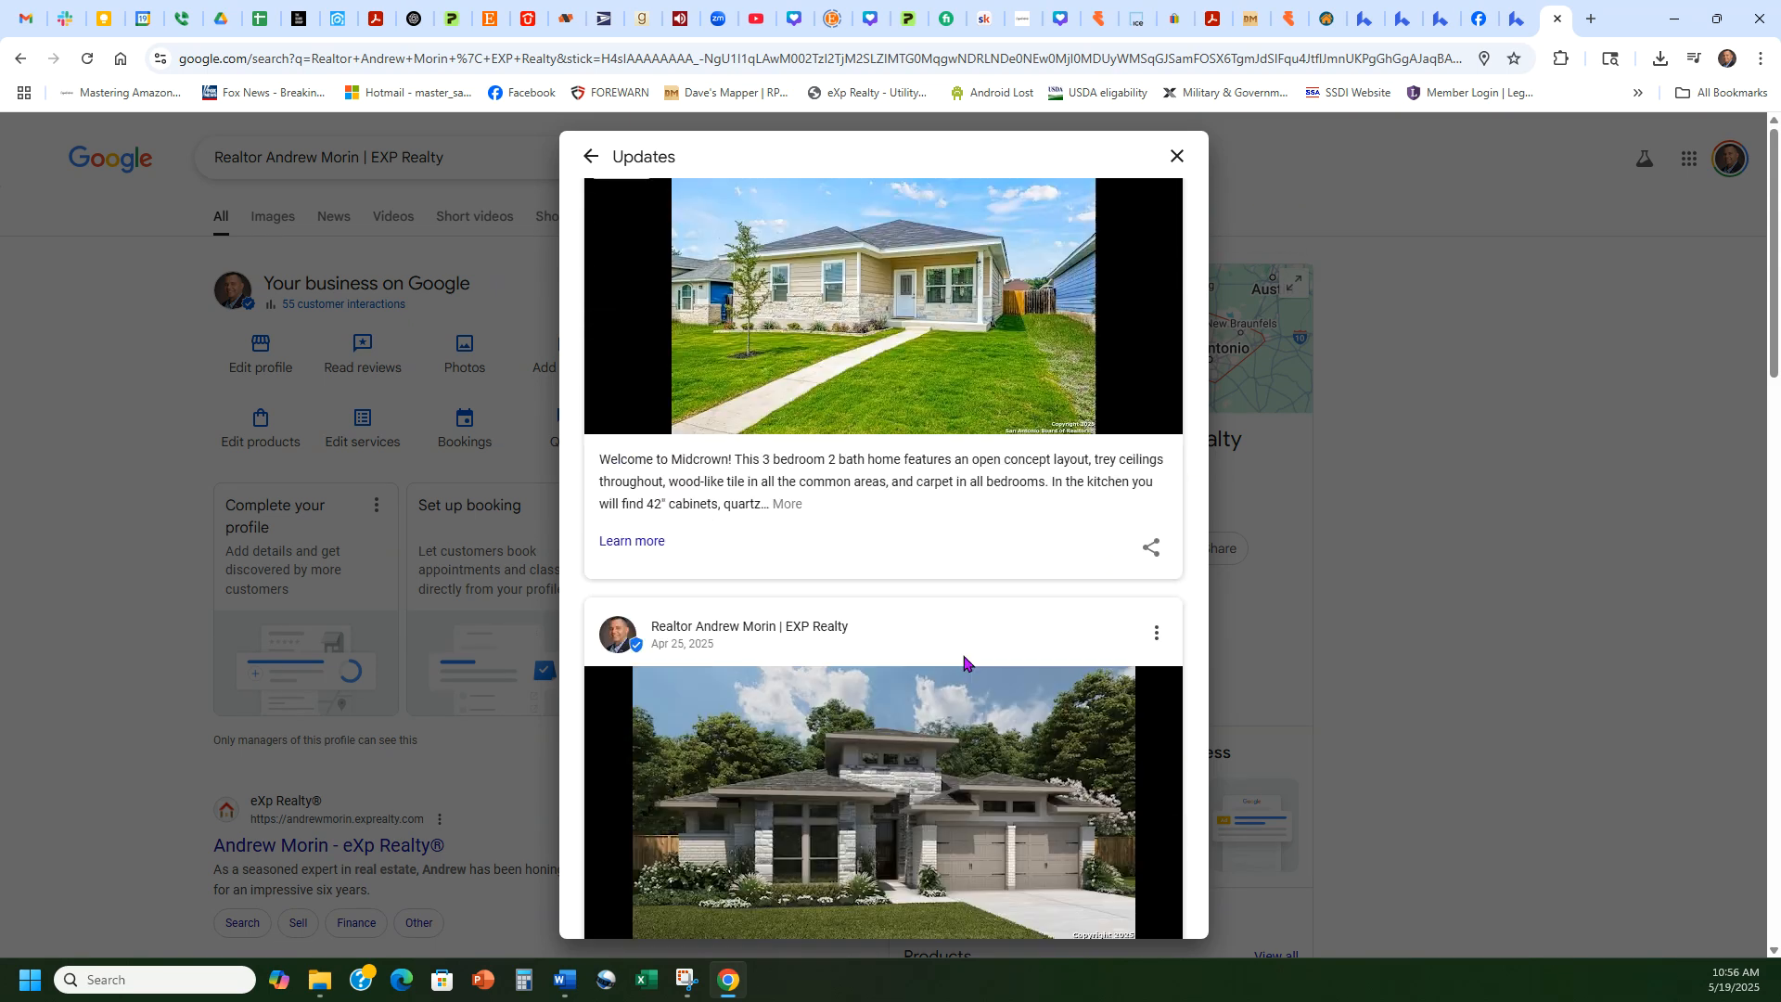
pyautogui.click(1177, 155)
pyautogui.click(1440, 17)
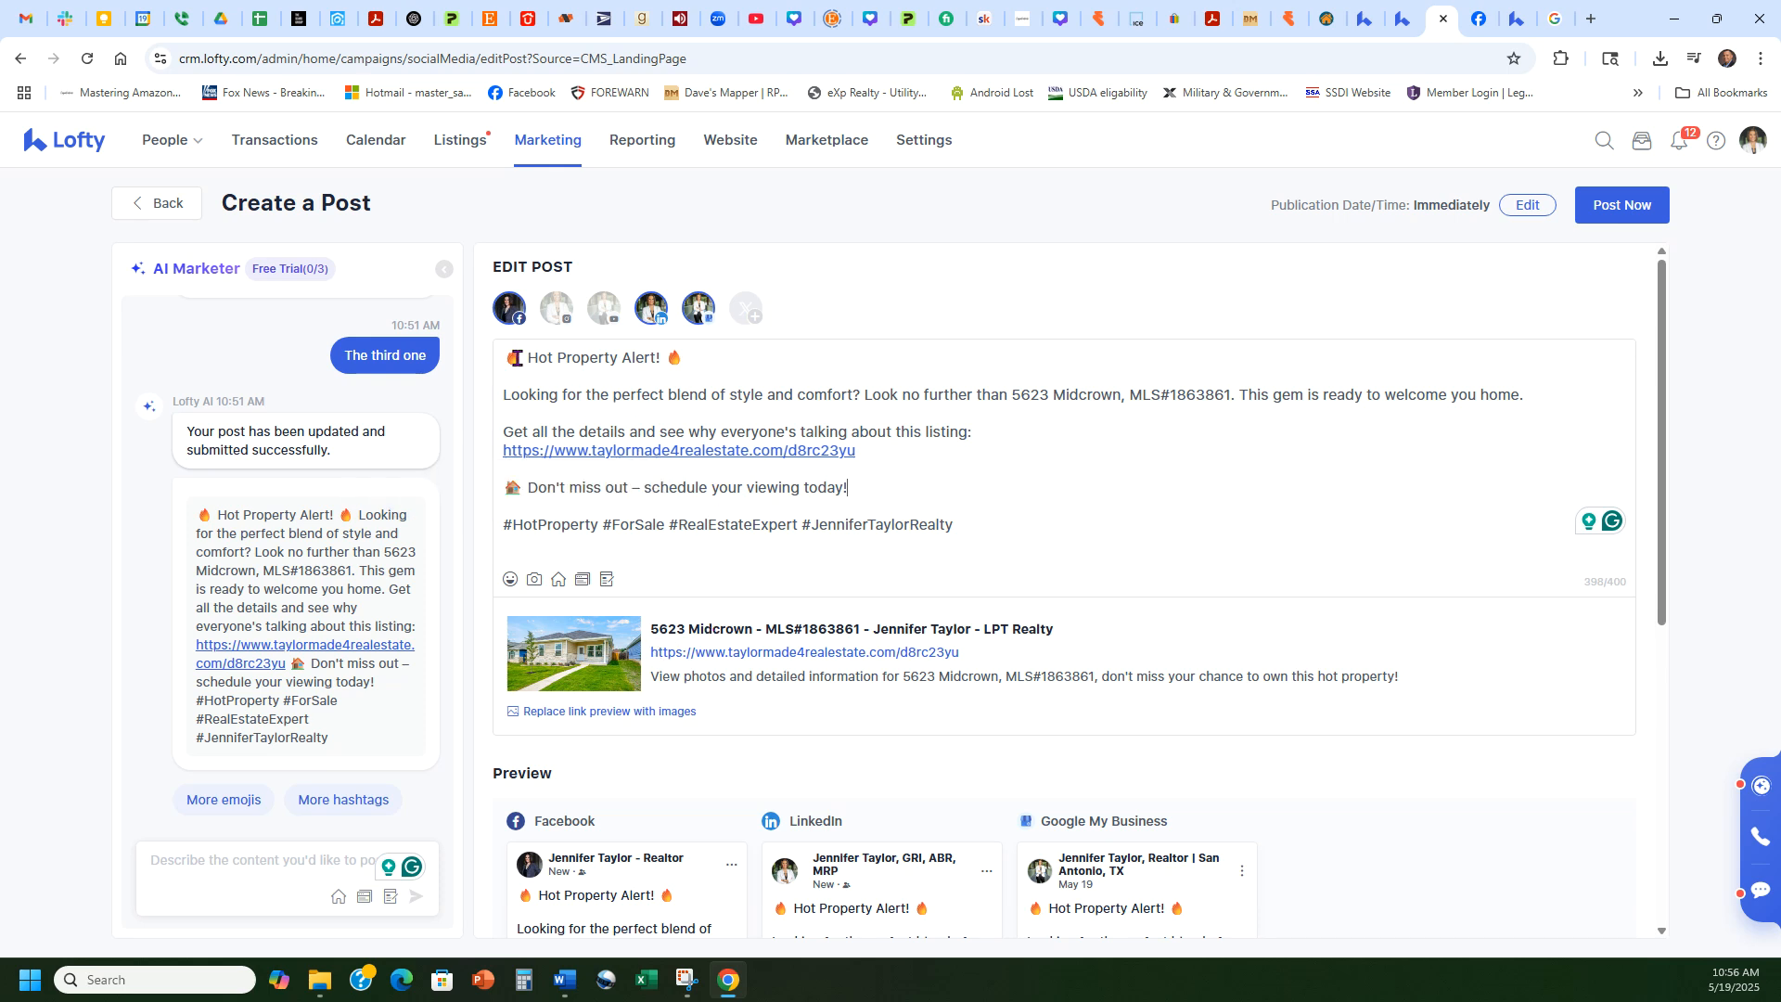
# Step: Deselect Facebook and Google My Business, then post Hot Property Alert to LinkedIn immediately
pyautogui.moveTo(513, 357); pyautogui.dragTo(1053, 517)
pyautogui.click(1058, 519)
pyautogui.scroll(-6, 1377, 680)
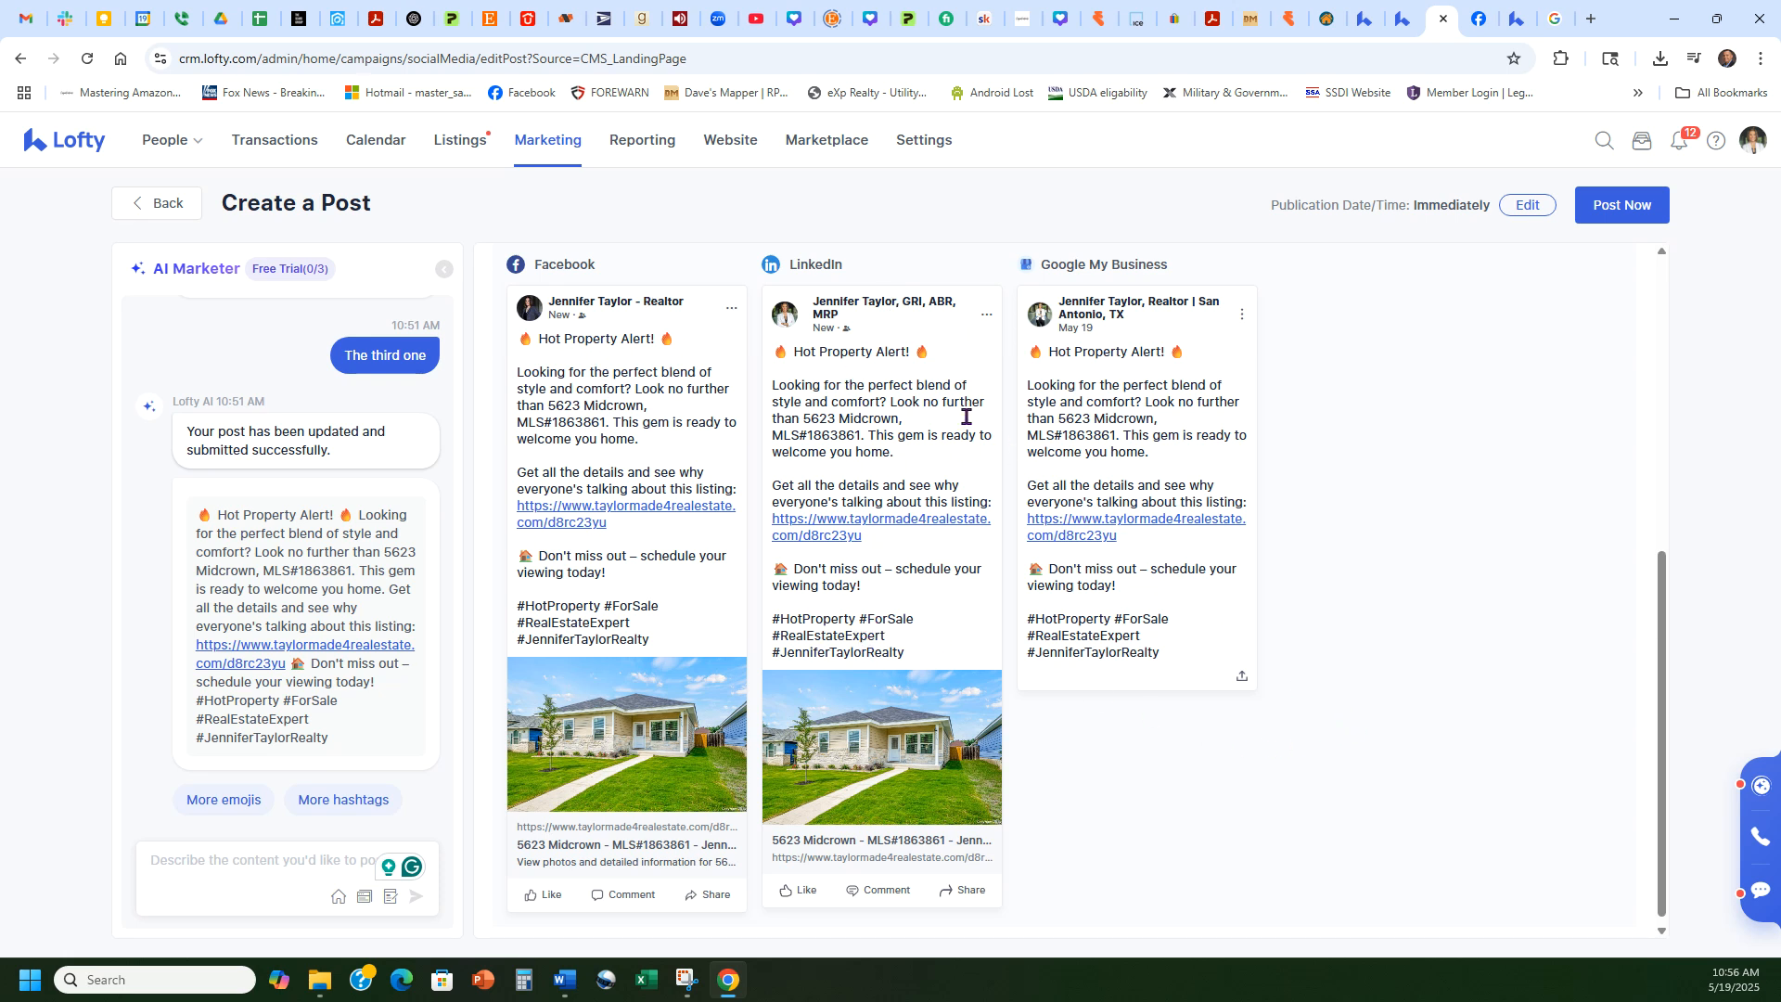
pyautogui.click(870, 444)
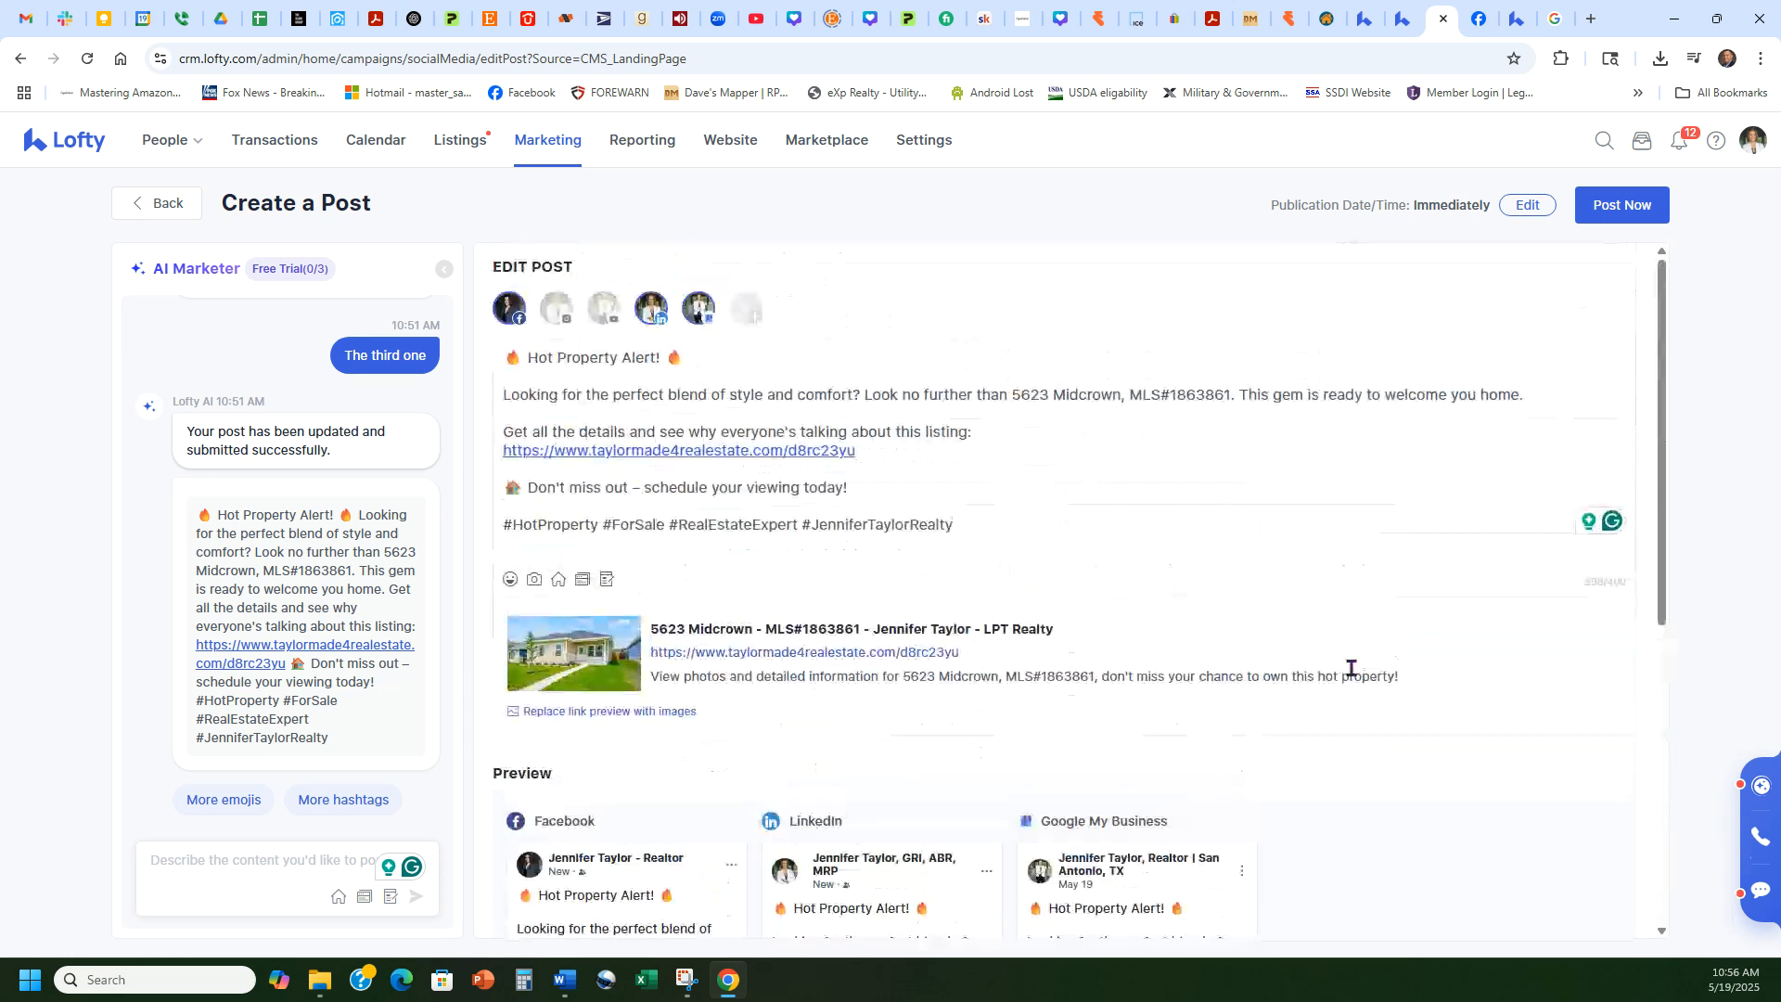
pyautogui.click(696, 307)
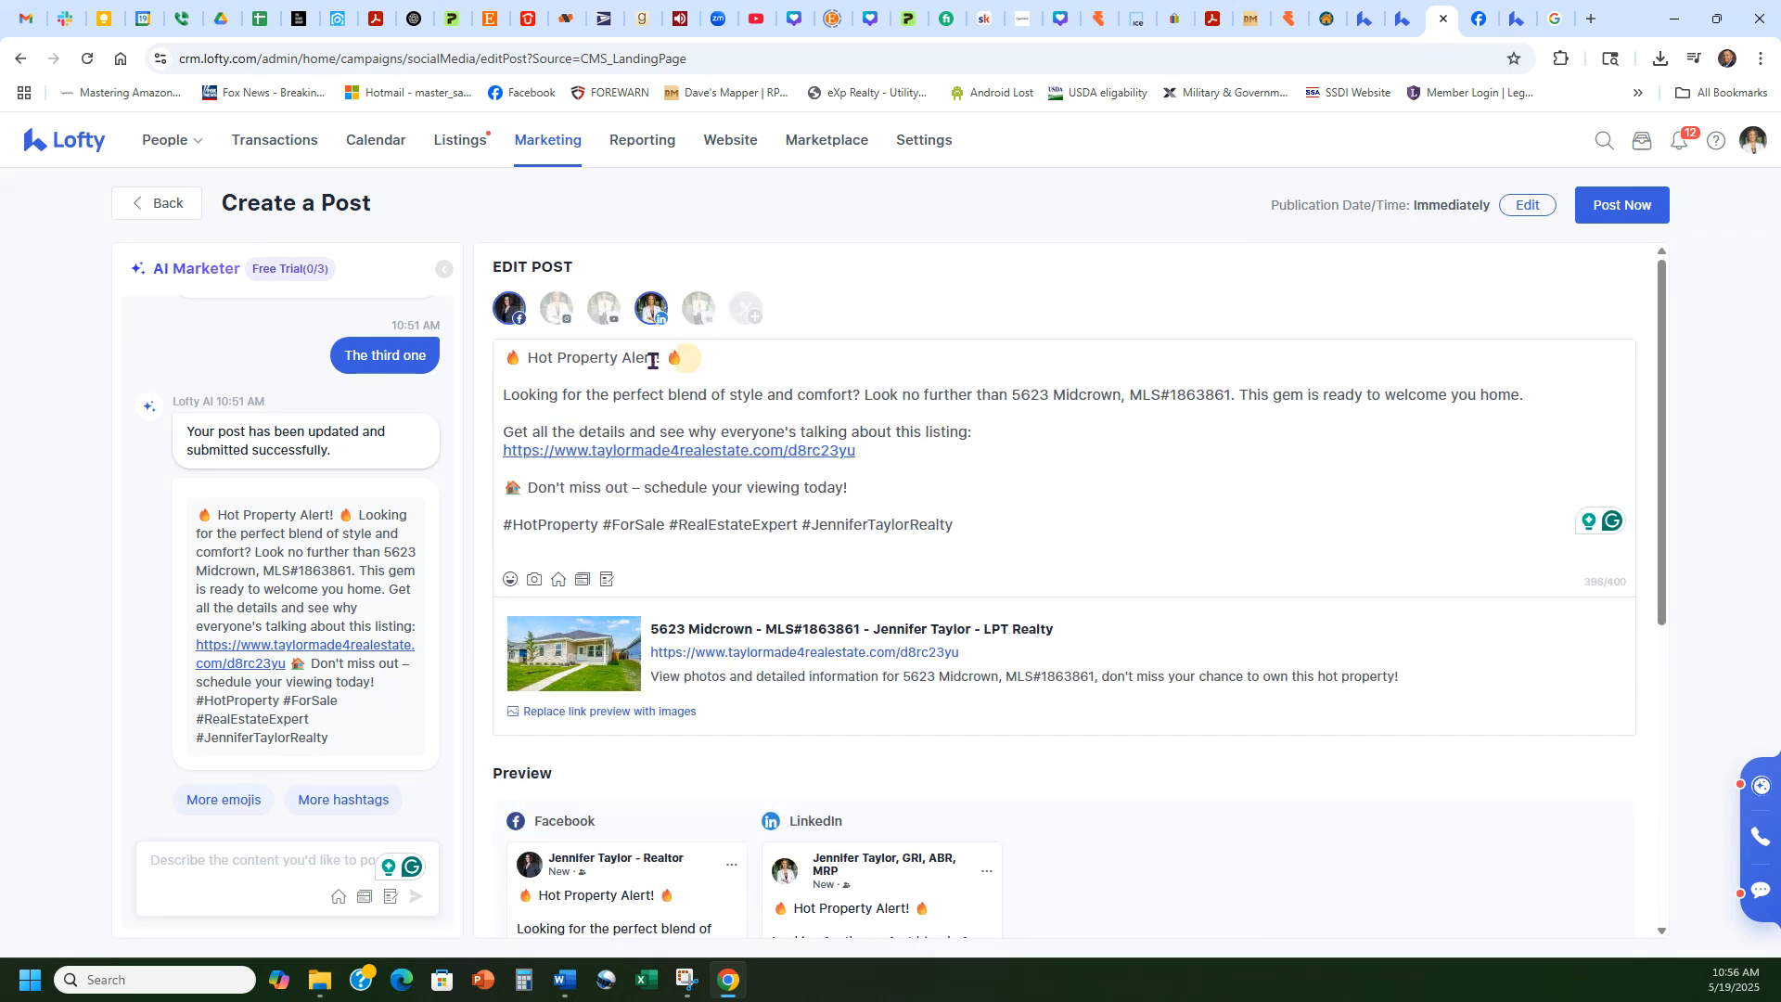
pyautogui.click(509, 308)
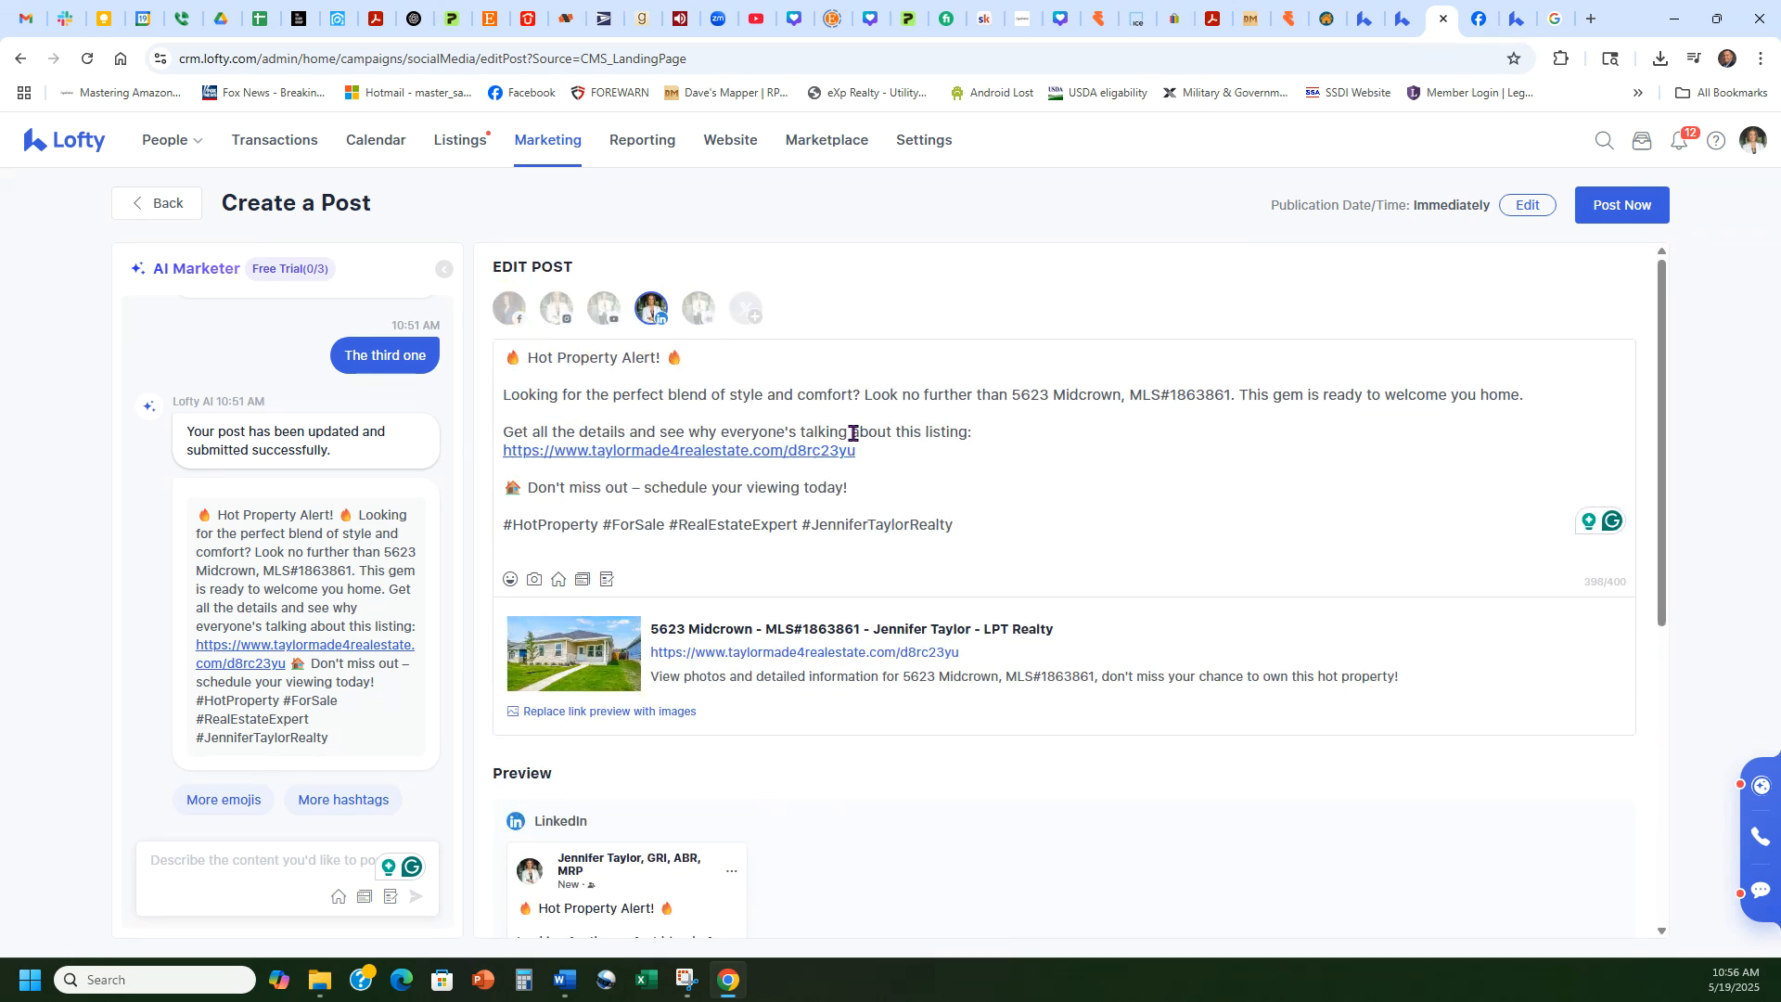
pyautogui.click(1621, 205)
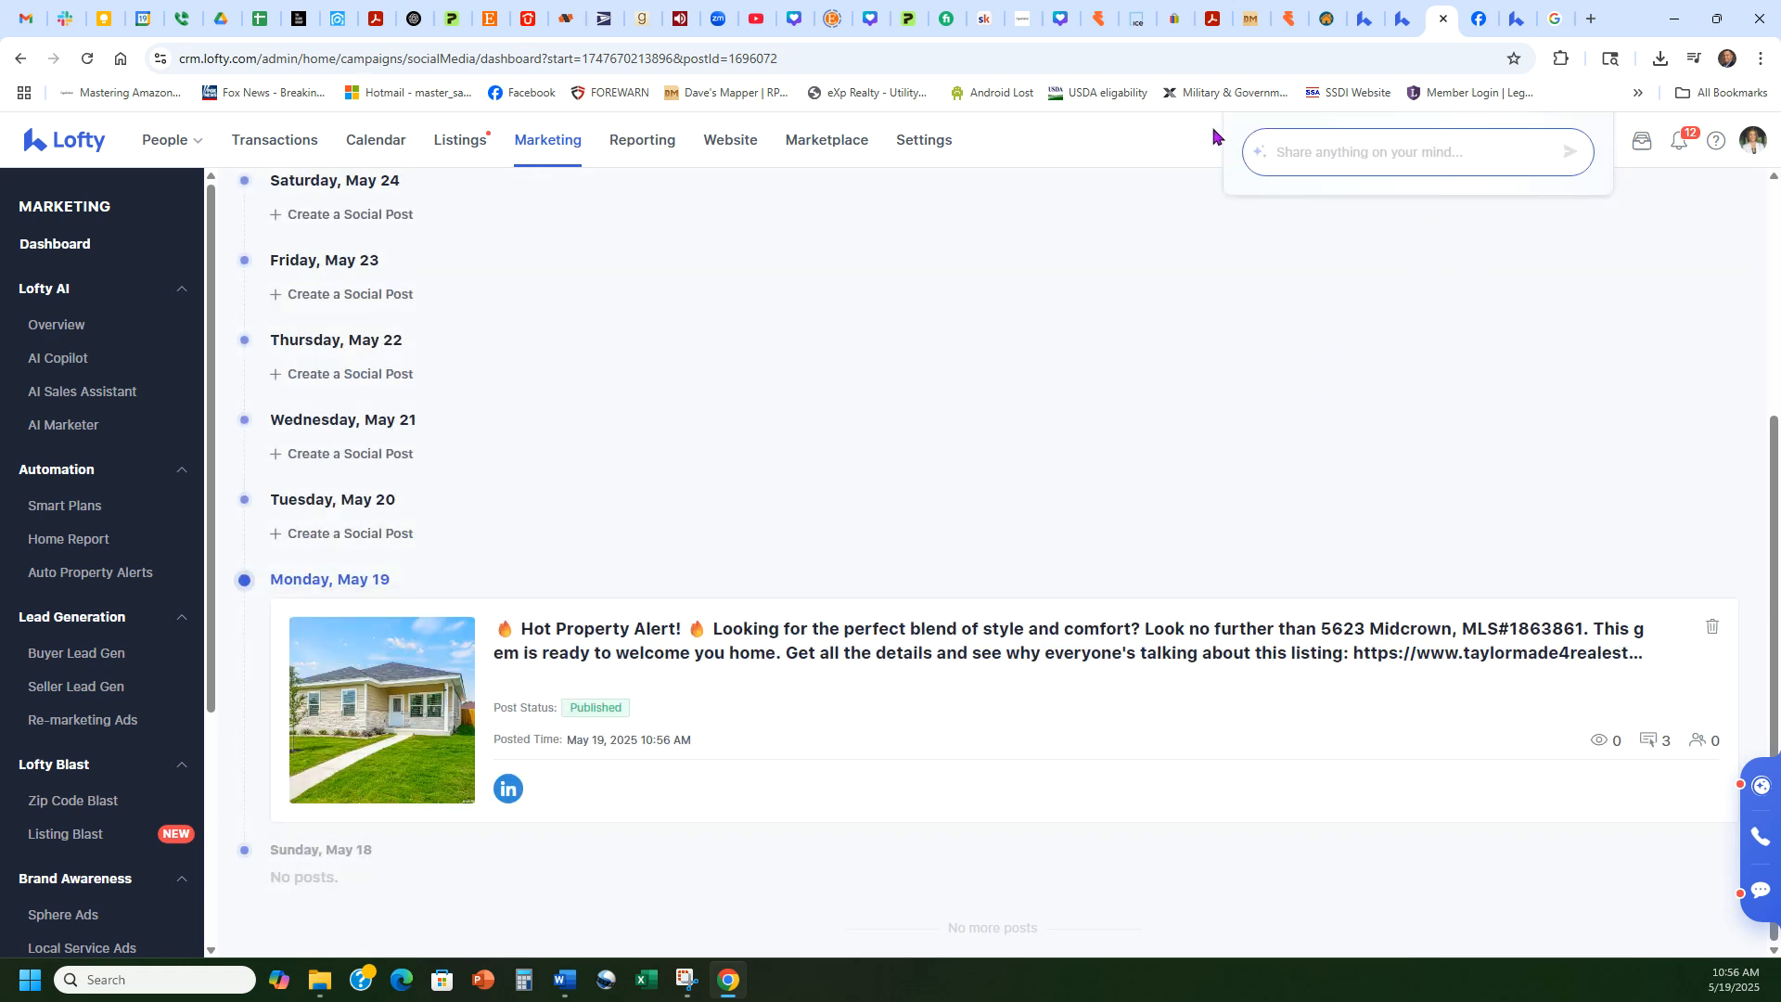
pyautogui.click(1401, 19)
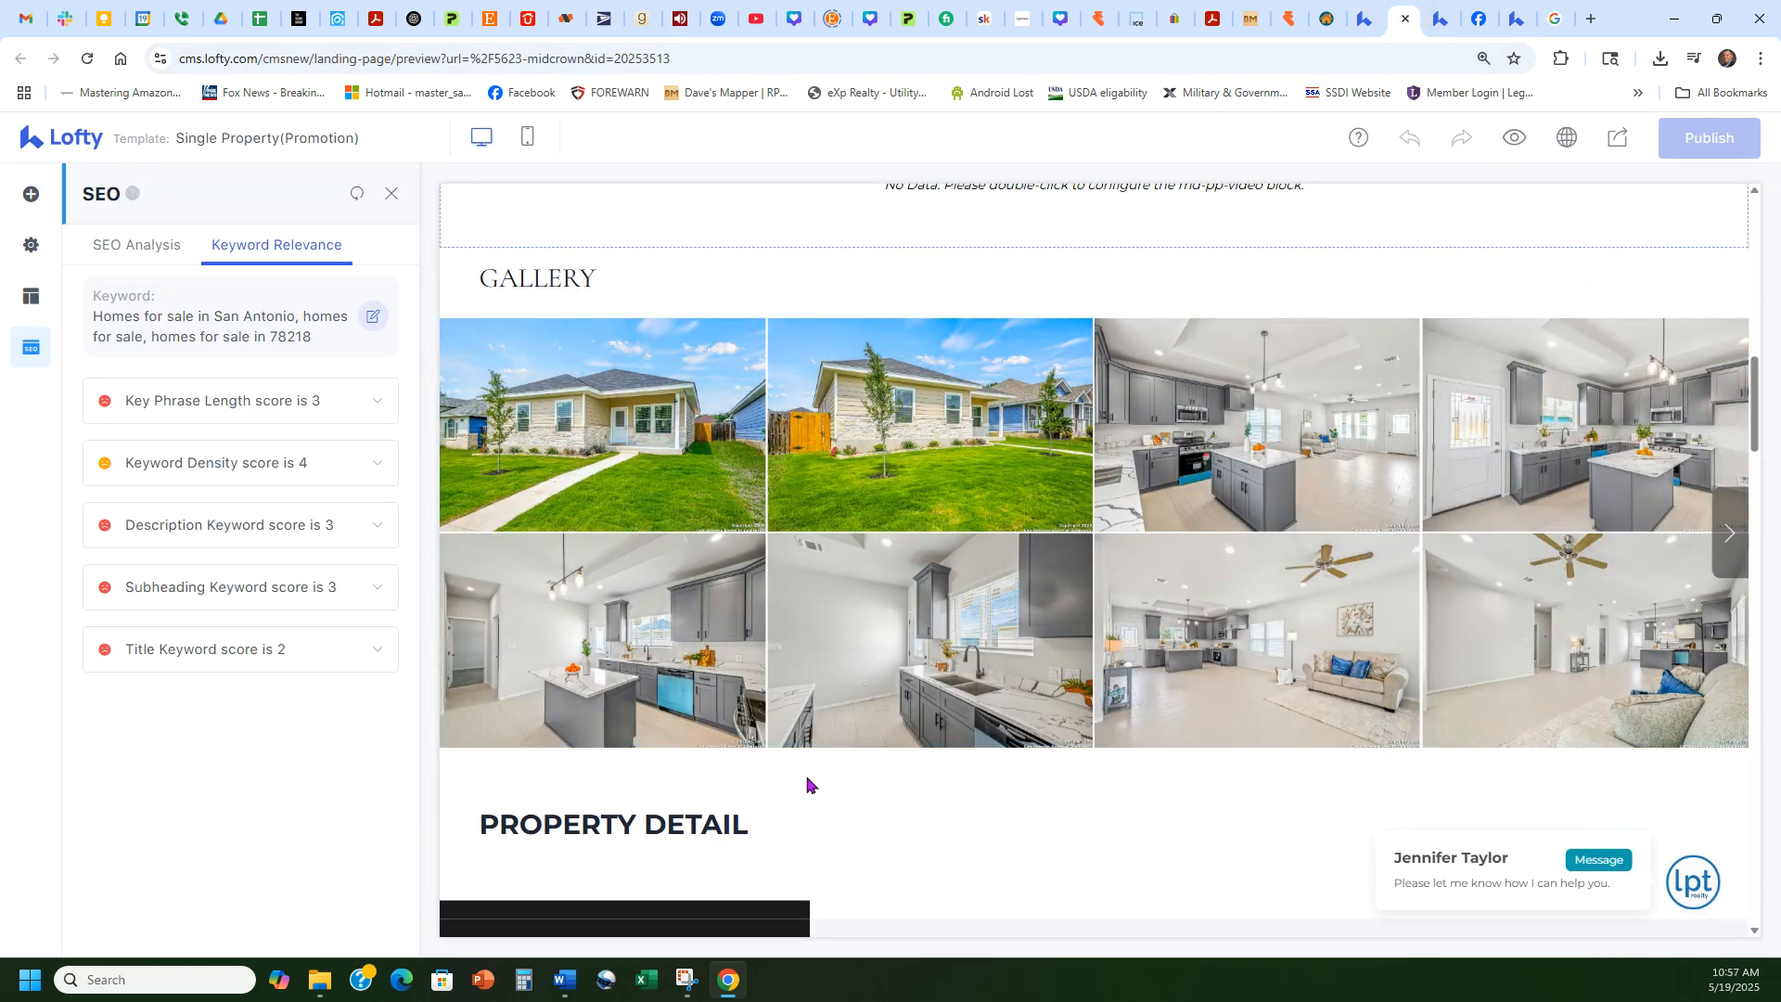
# Step: Close the social dashboard, landing page editor, Facebook and gallery tabs, returning to Landing Pages
pyautogui.click(1444, 7)
pyautogui.scroll(2, 894, 489)
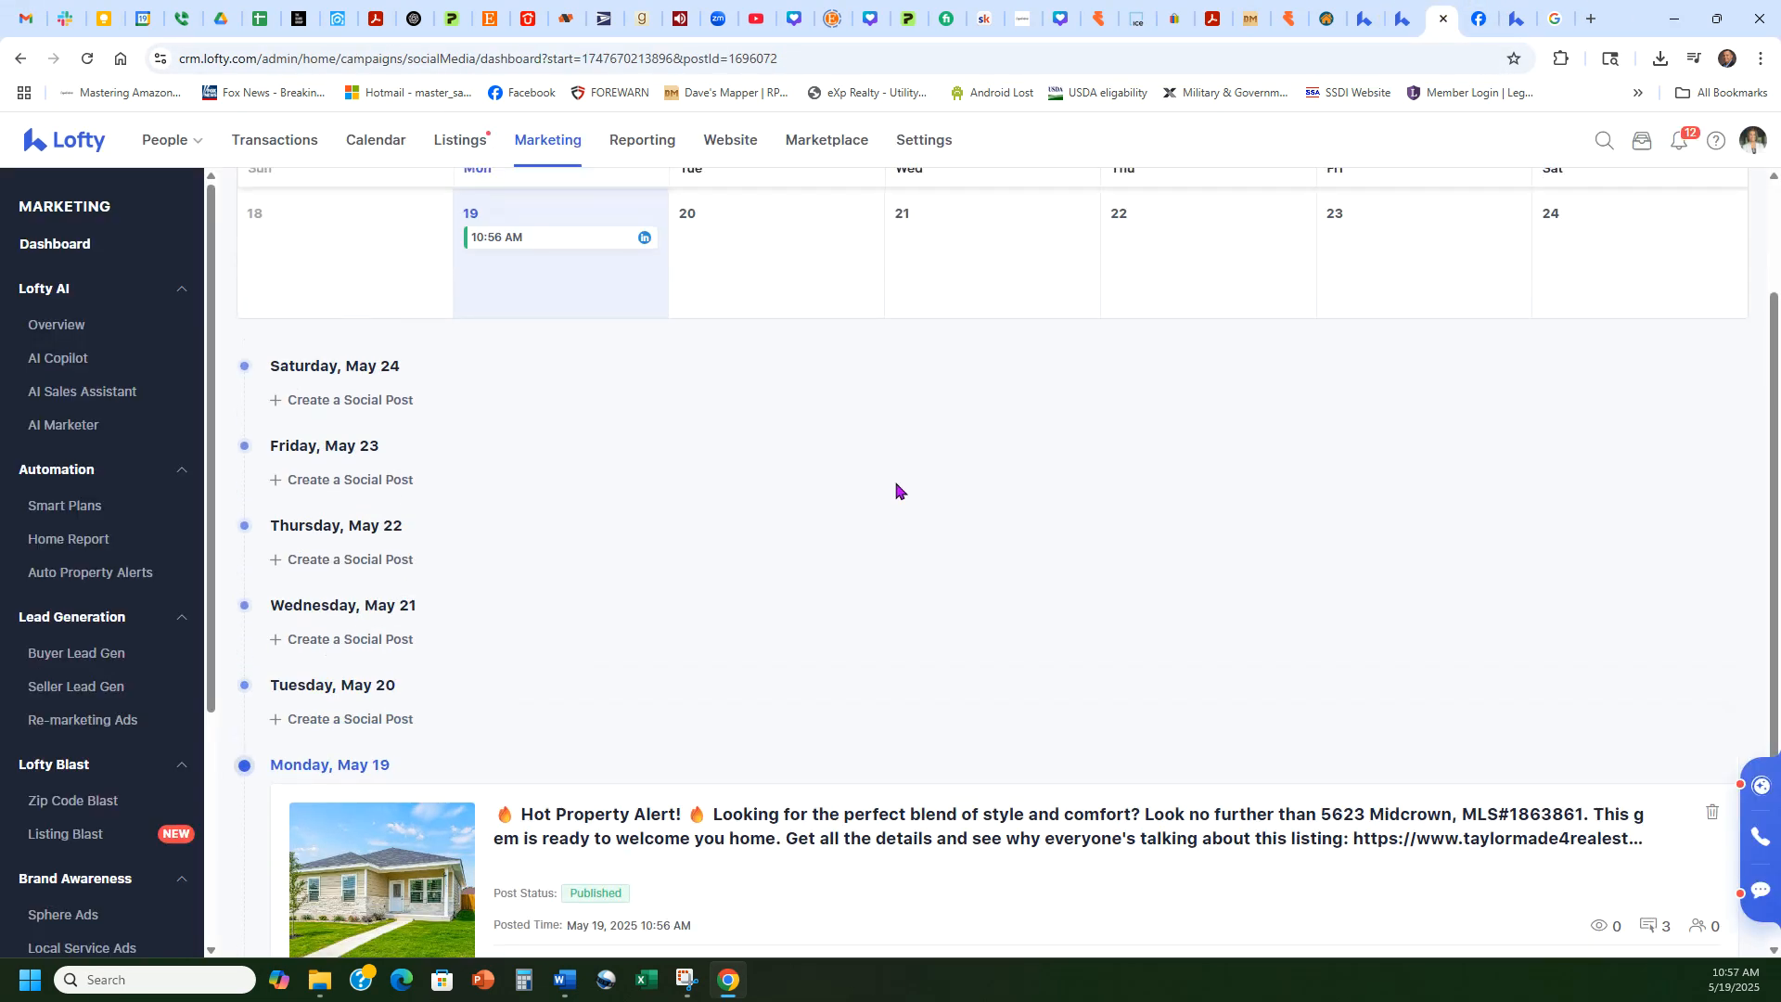
pyautogui.click(1443, 19)
pyautogui.click(1402, 19)
pyautogui.click(1405, 19)
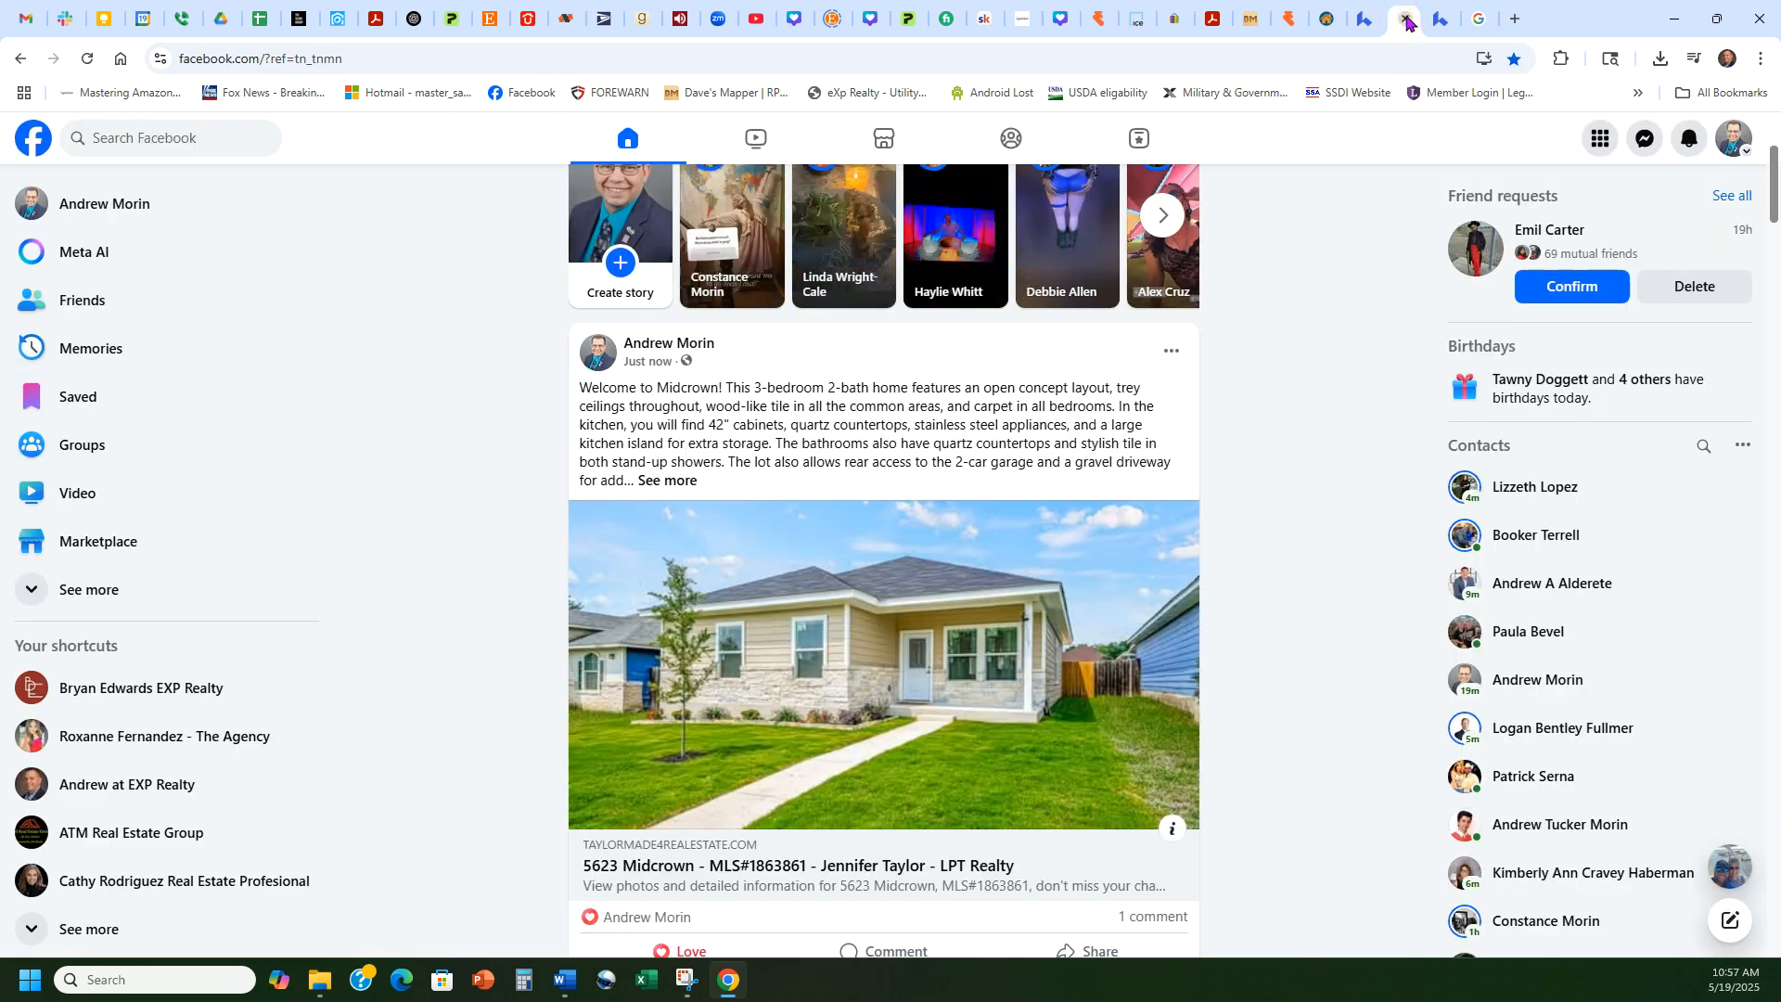
pyautogui.click(1407, 19)
pyautogui.click(1406, 18)
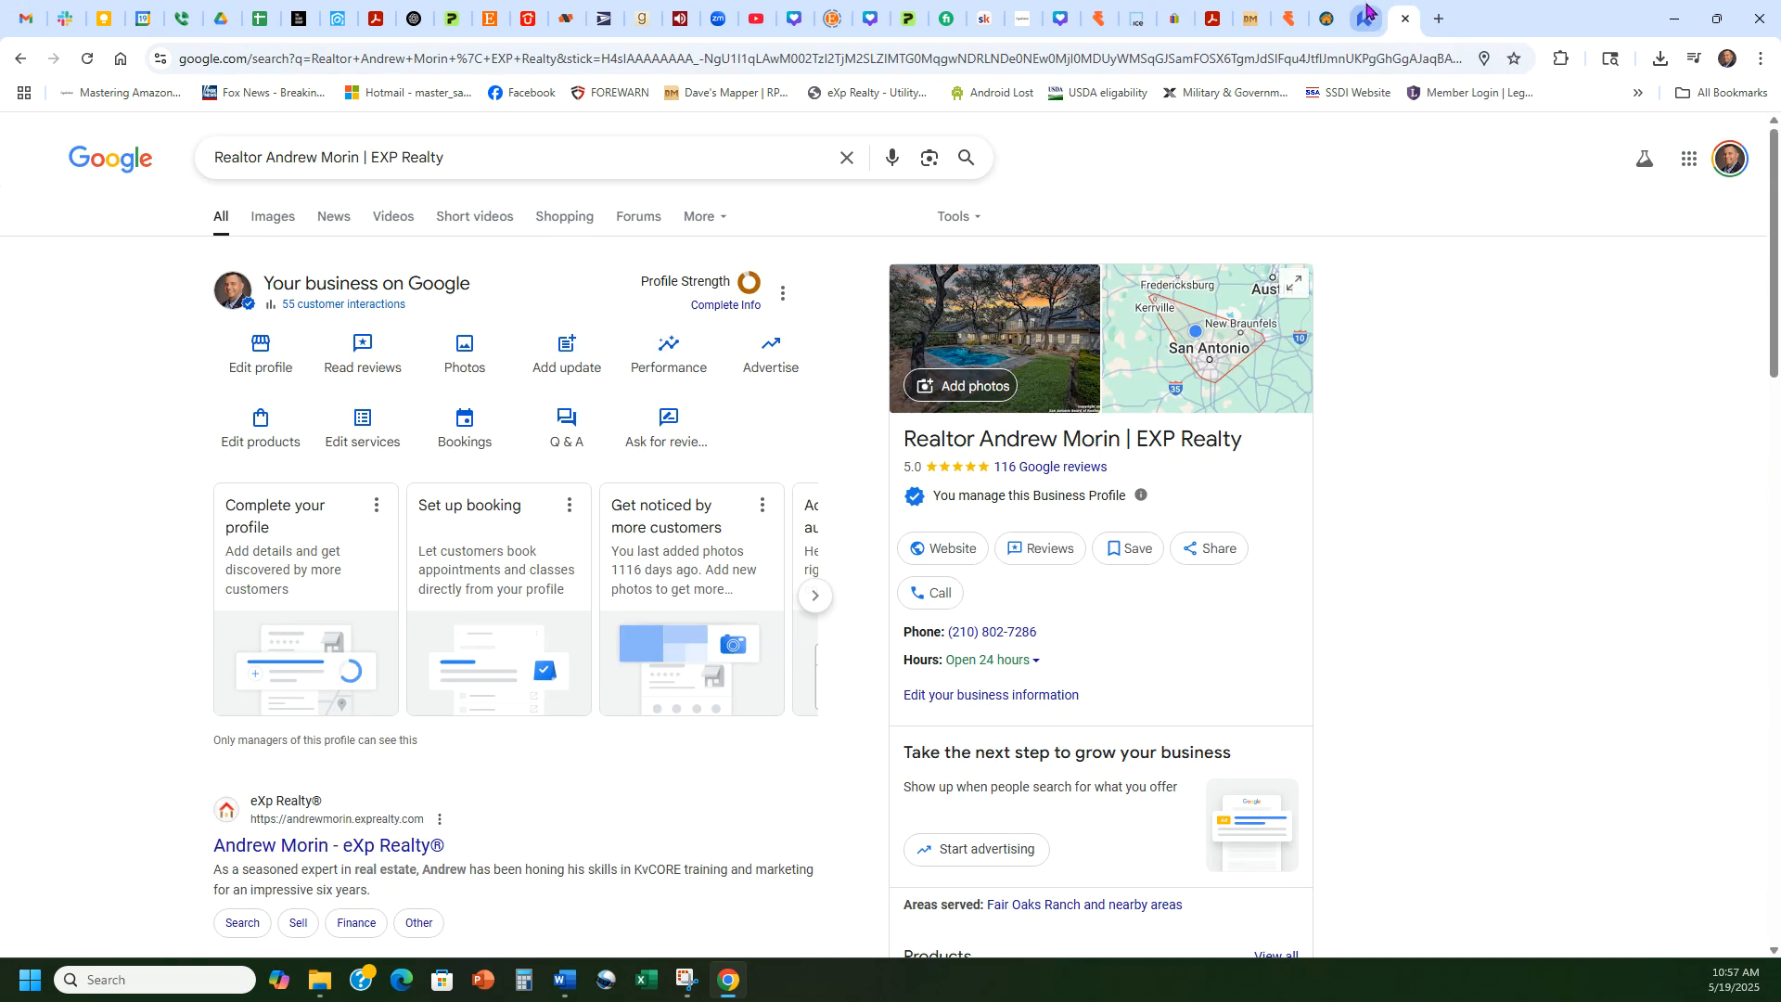
pyautogui.click(1368, 11)
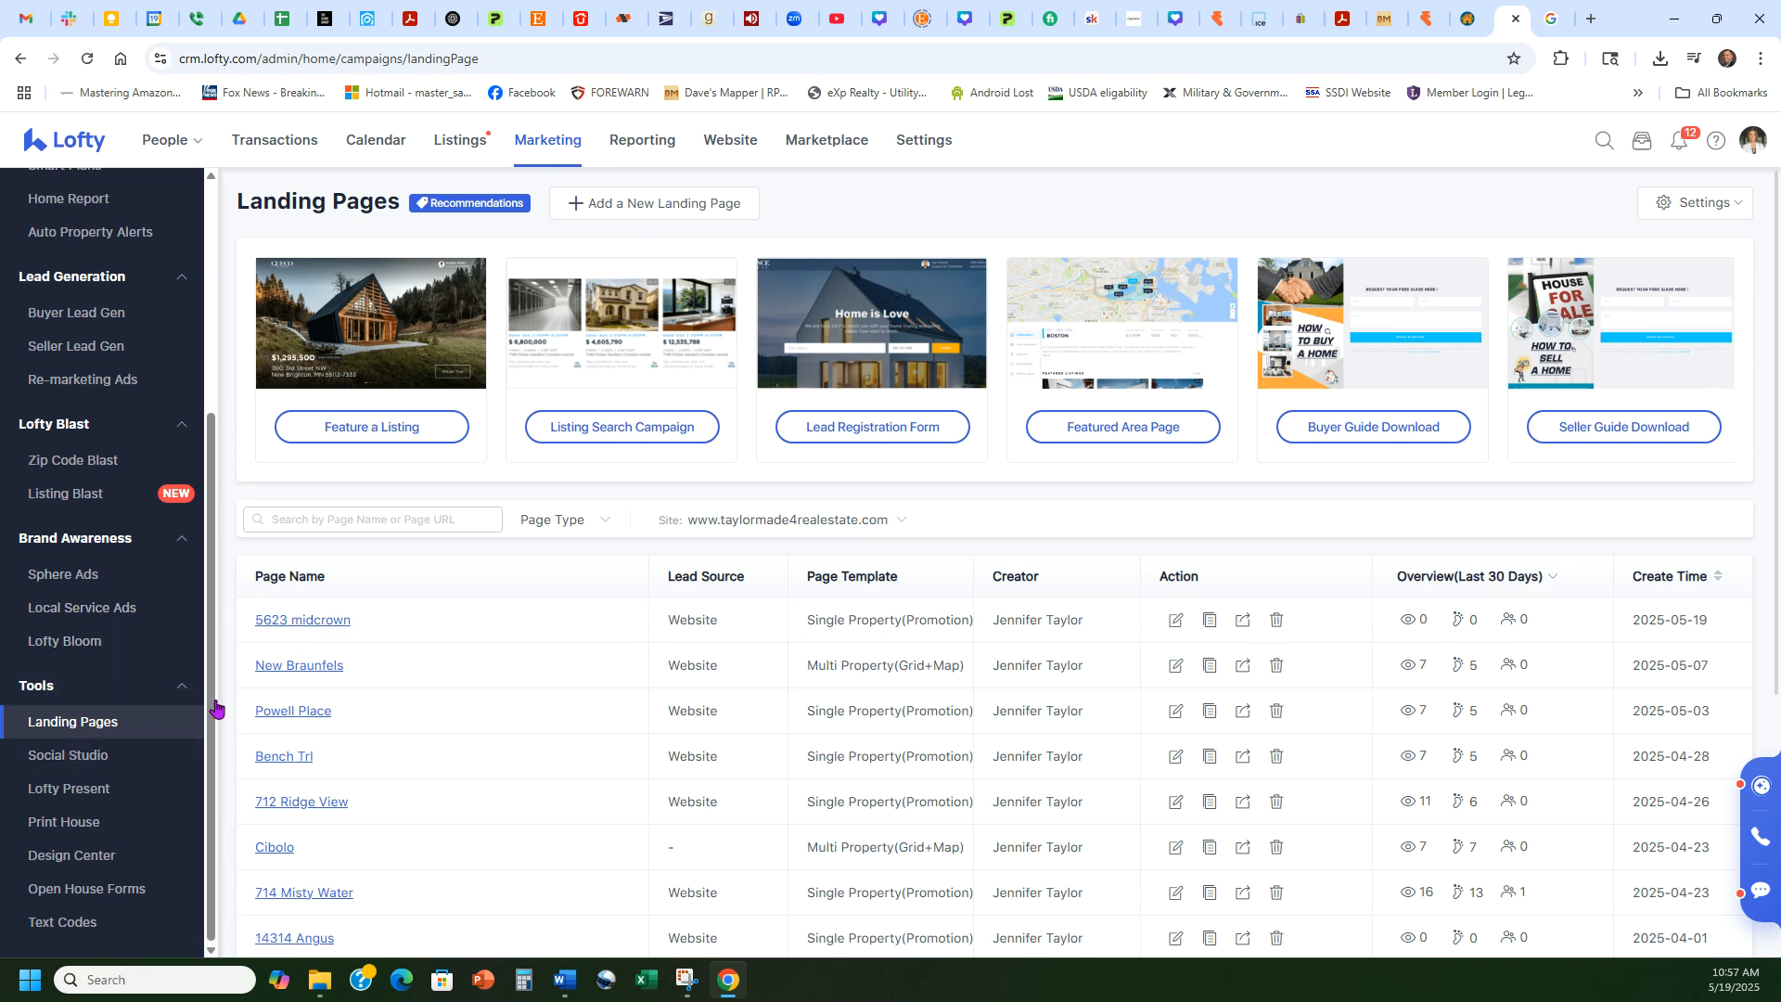
pyautogui.moveTo(367, 624); pyautogui.dragTo(249, 631)
pyautogui.click(231, 583)
pyautogui.click(1243, 621)
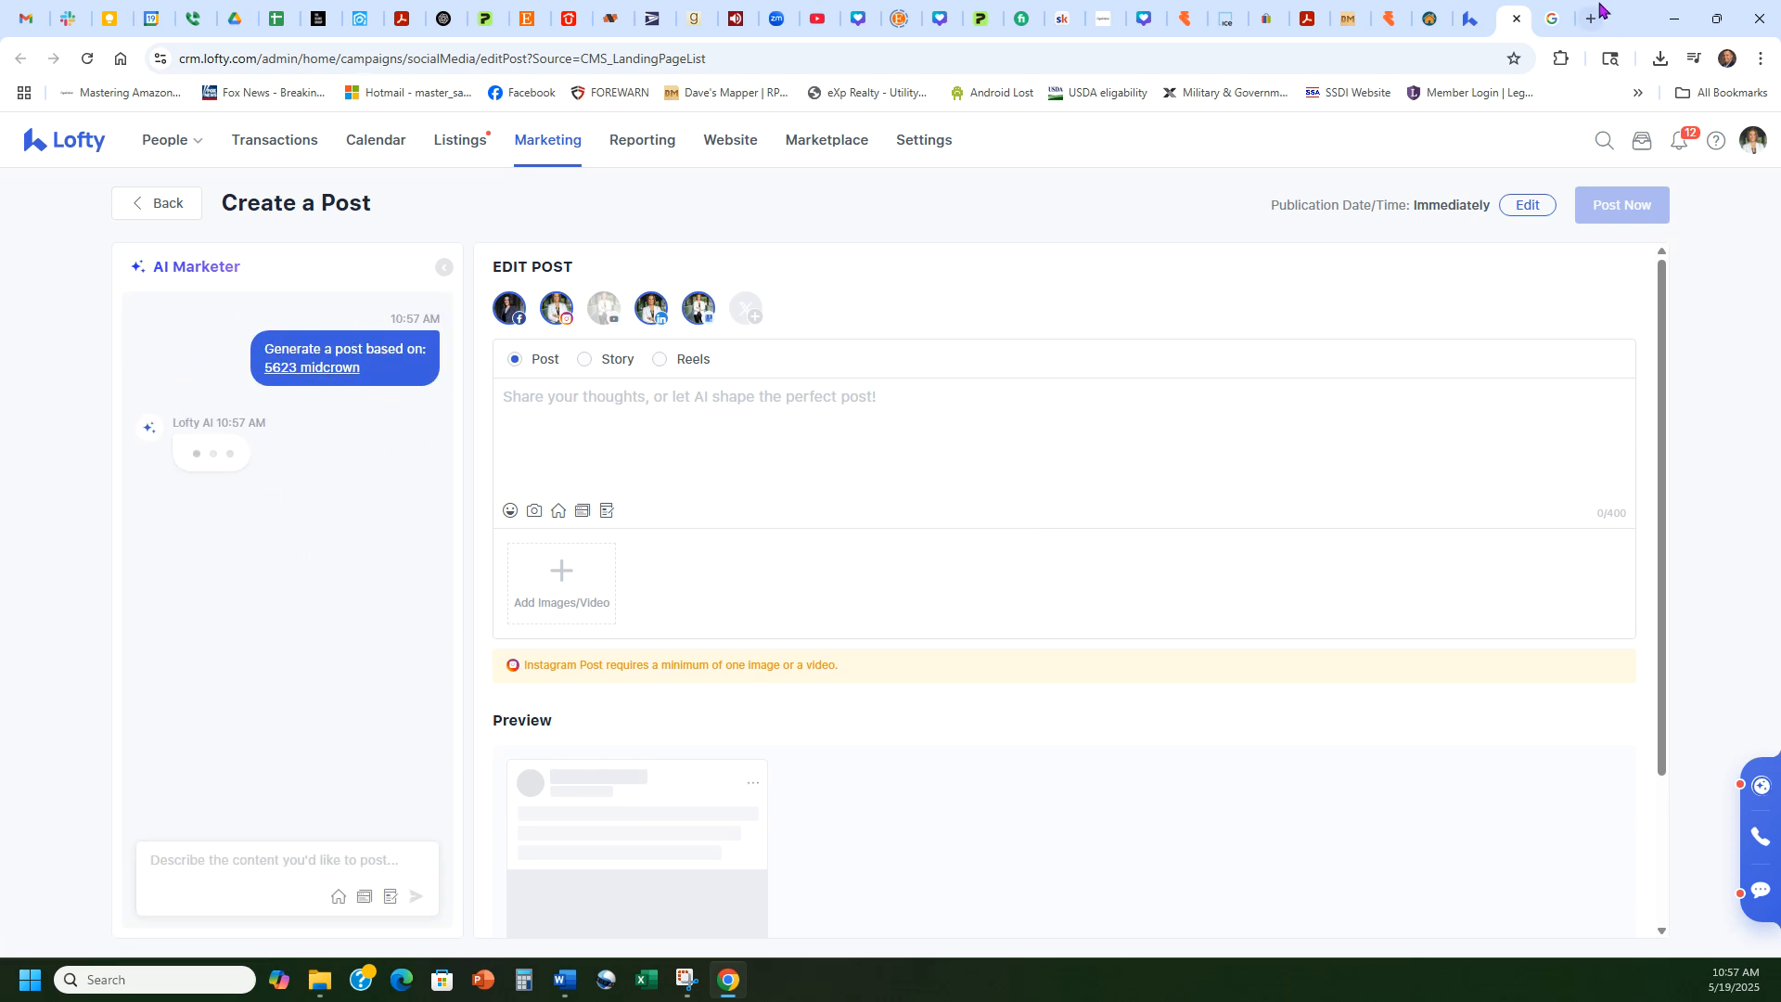
pyautogui.click(1516, 18)
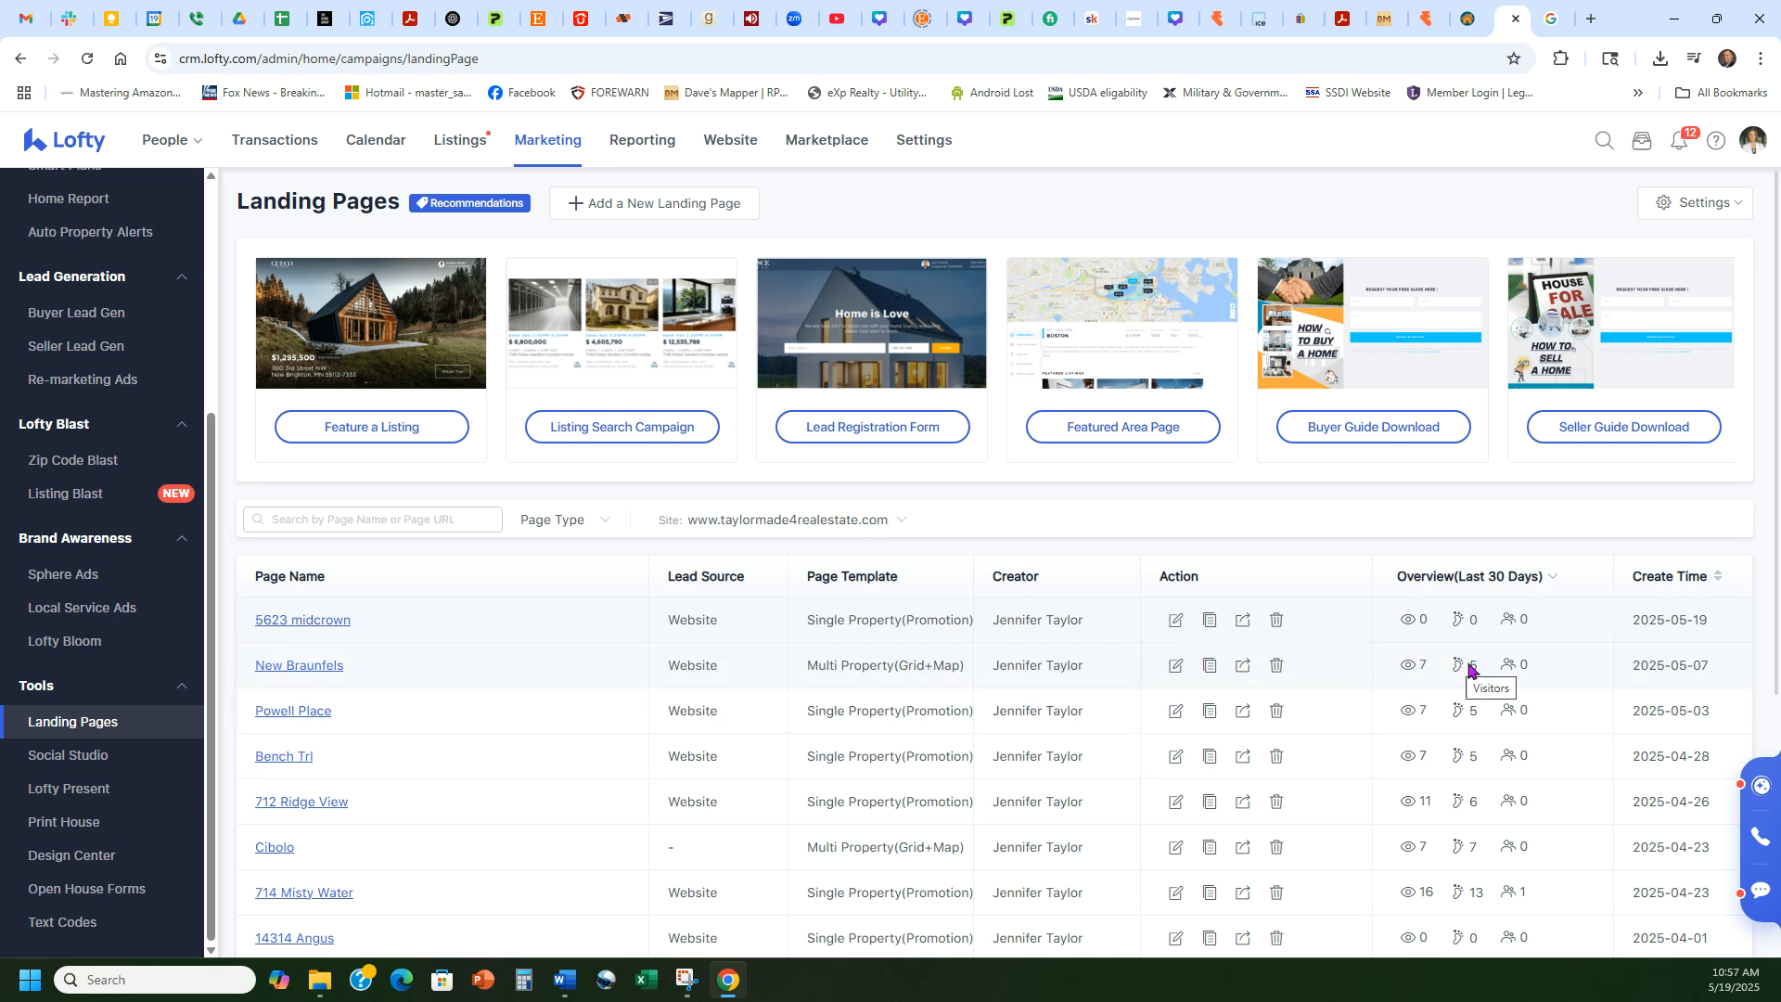
pyautogui.scroll(-2, 1568, 753)
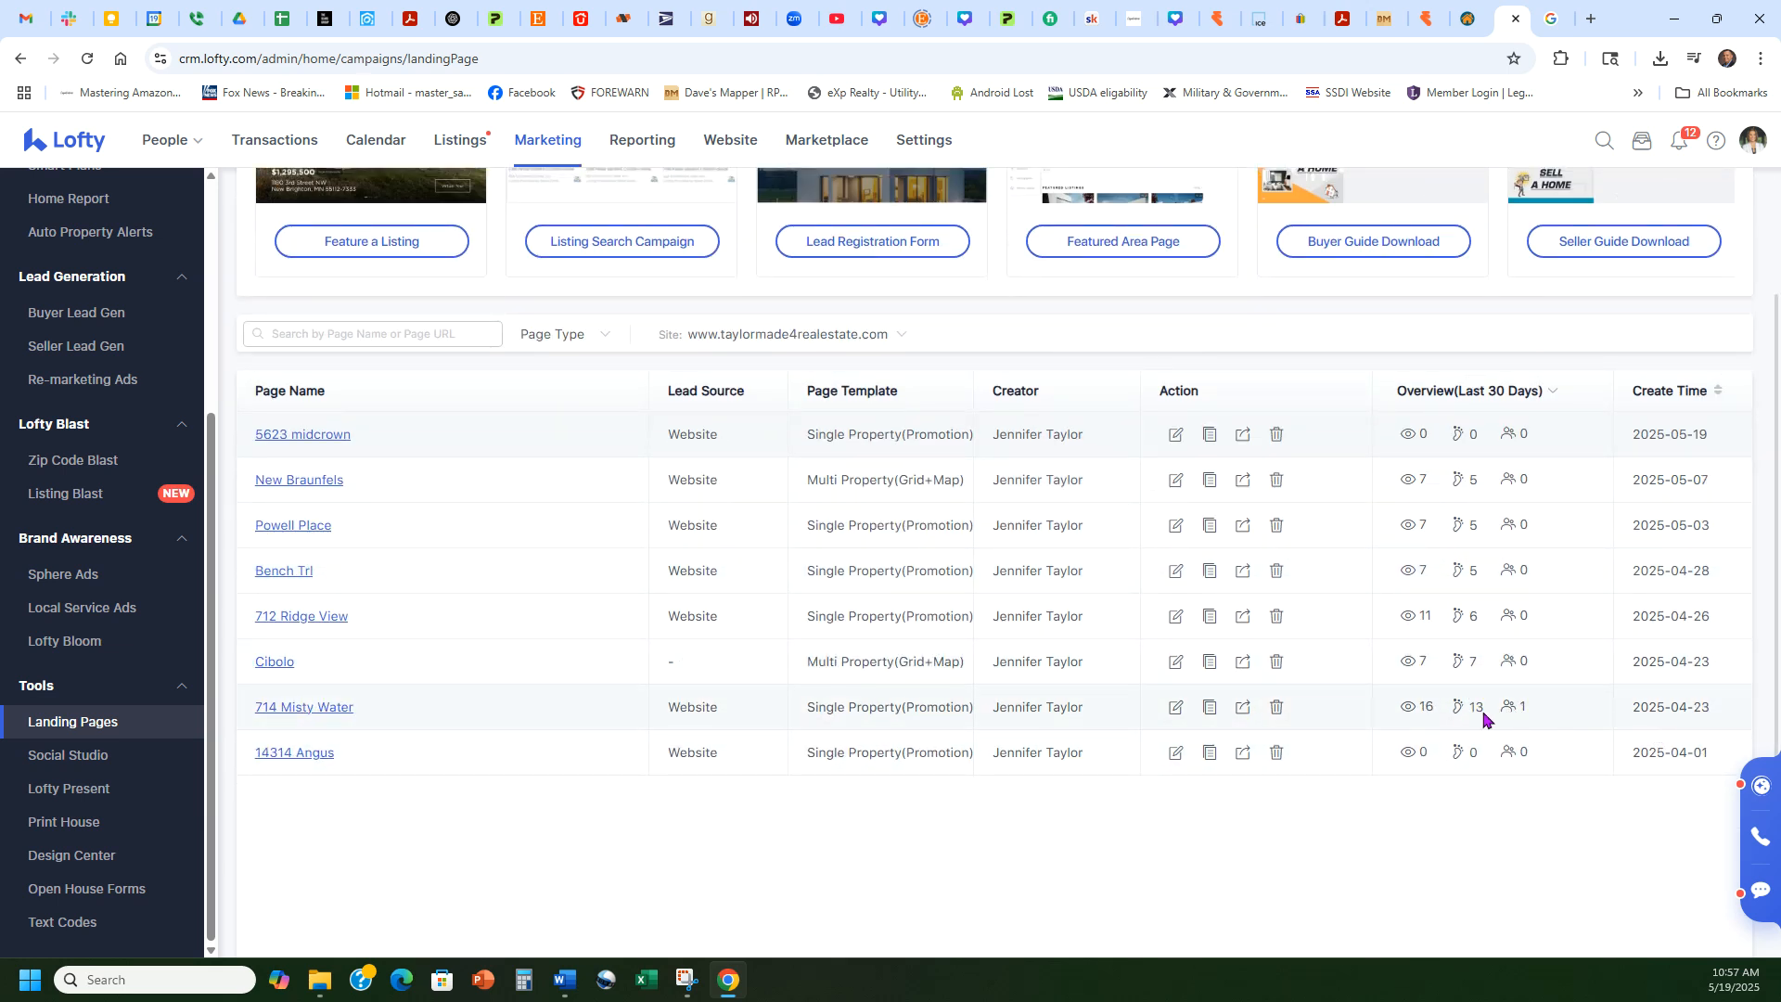
pyautogui.doubleClick(1420, 706)
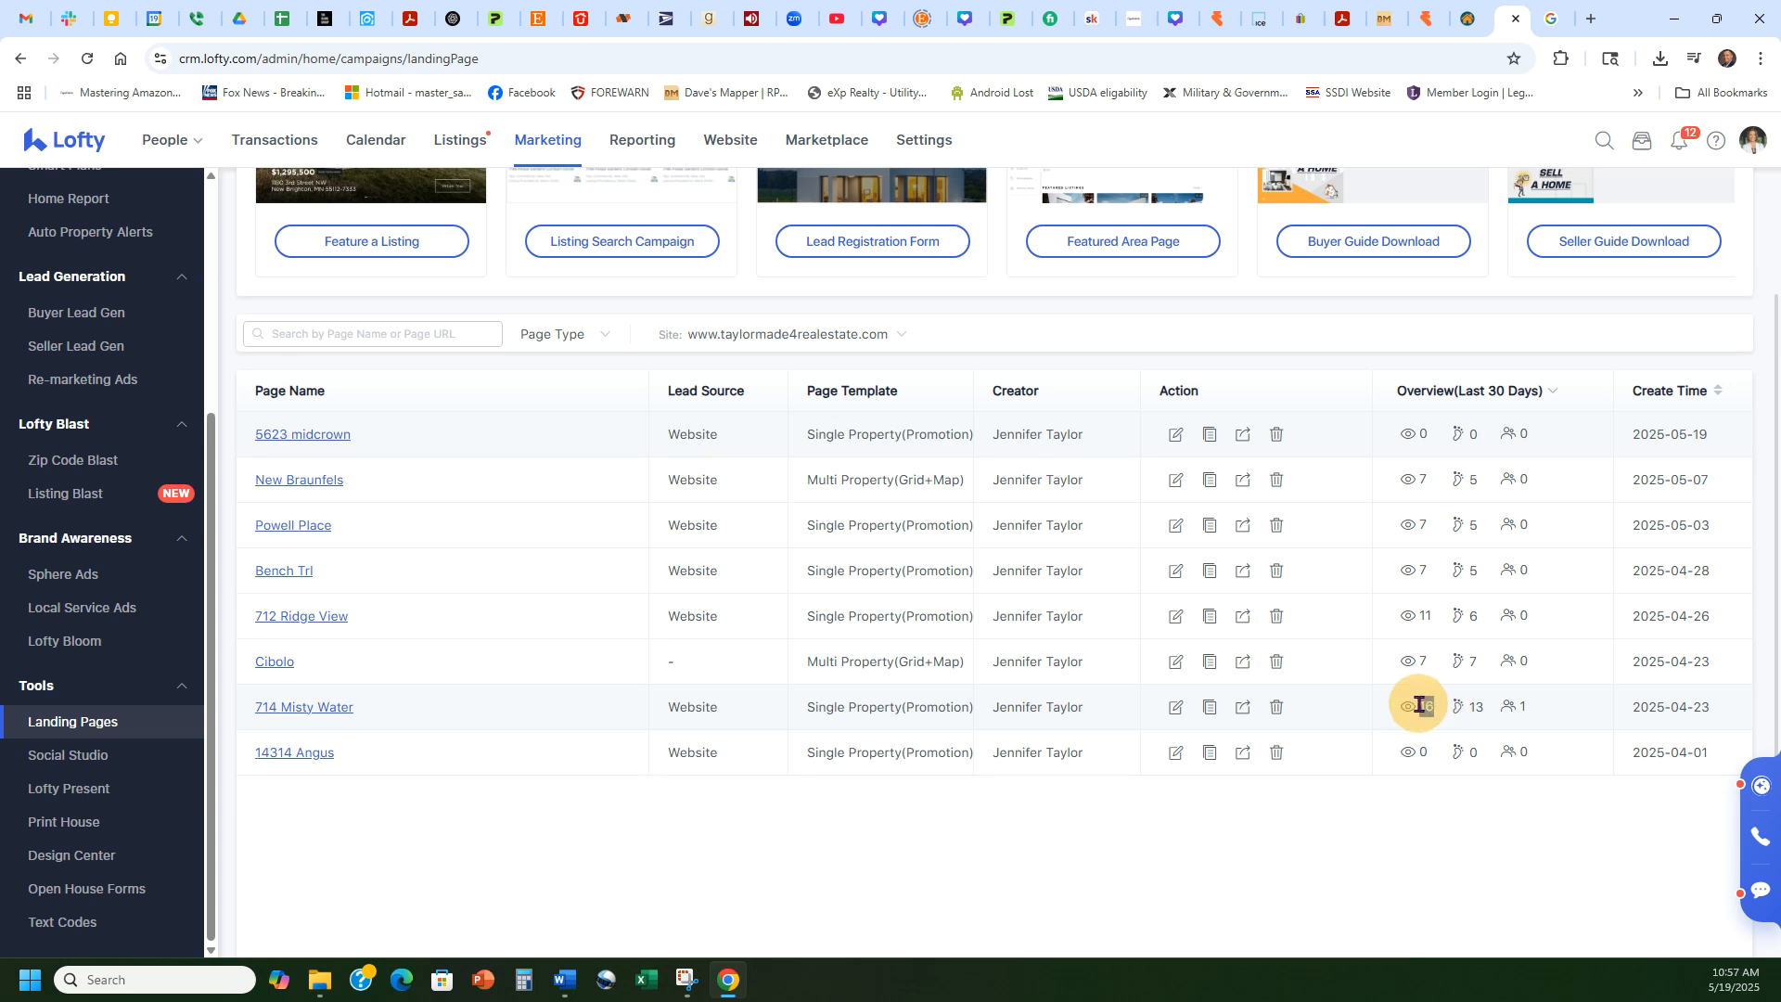
pyautogui.click(1419, 706)
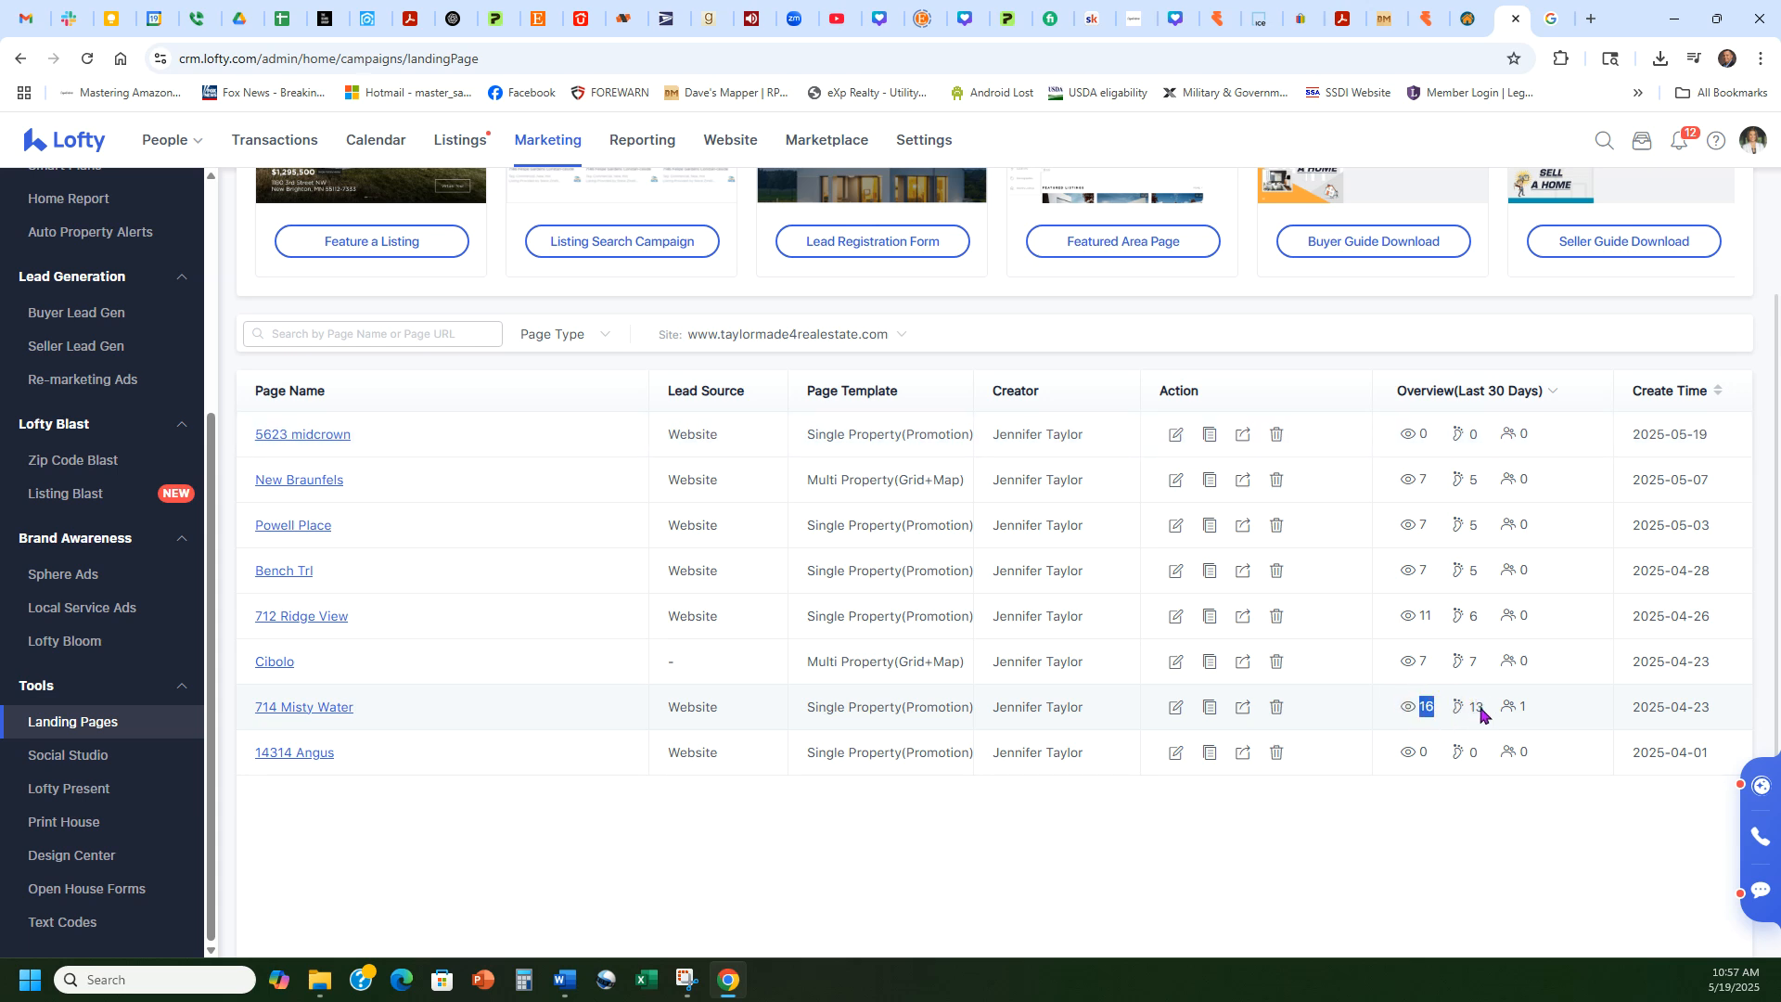
pyautogui.click(1430, 709)
pyautogui.doubleClick(1473, 706)
pyautogui.click(1524, 706)
# Step: Open the Add New Landing Page template gallery
pyautogui.scroll(3, 1573, 841)
pyautogui.scroll(-3, 1484, 538)
pyautogui.scroll(2, 1405, 818)
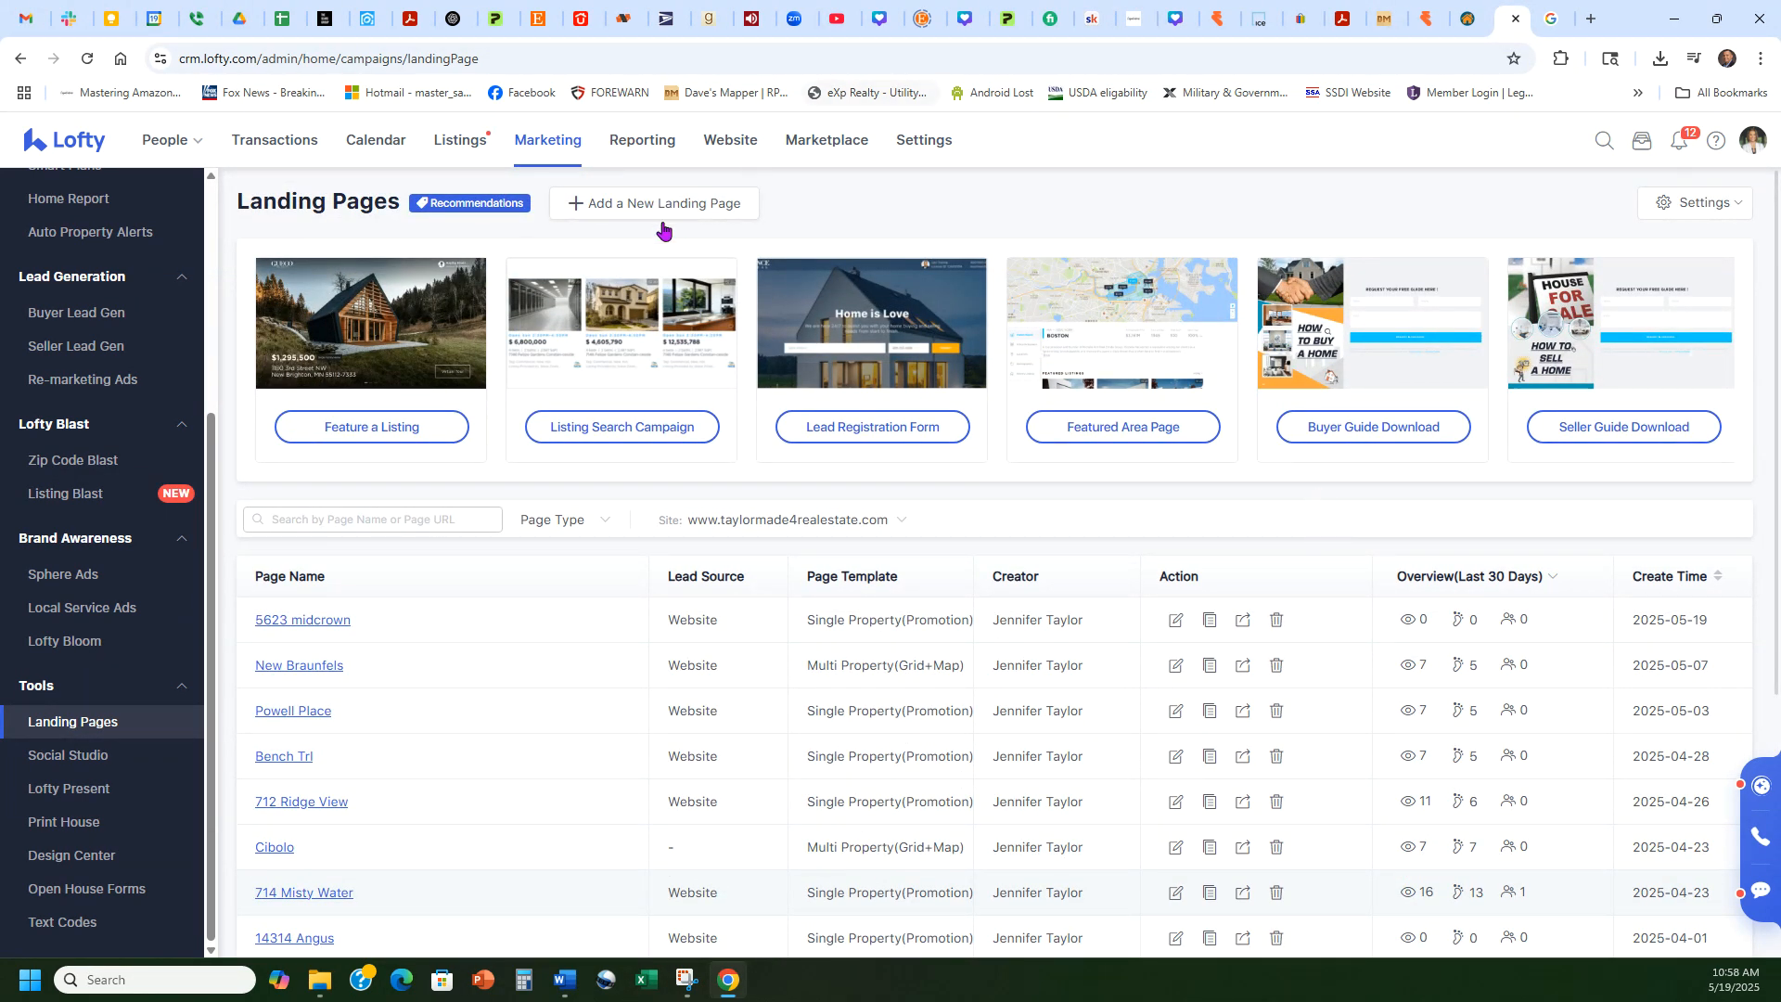
pyautogui.click(691, 205)
pyautogui.moveTo(564, 411)
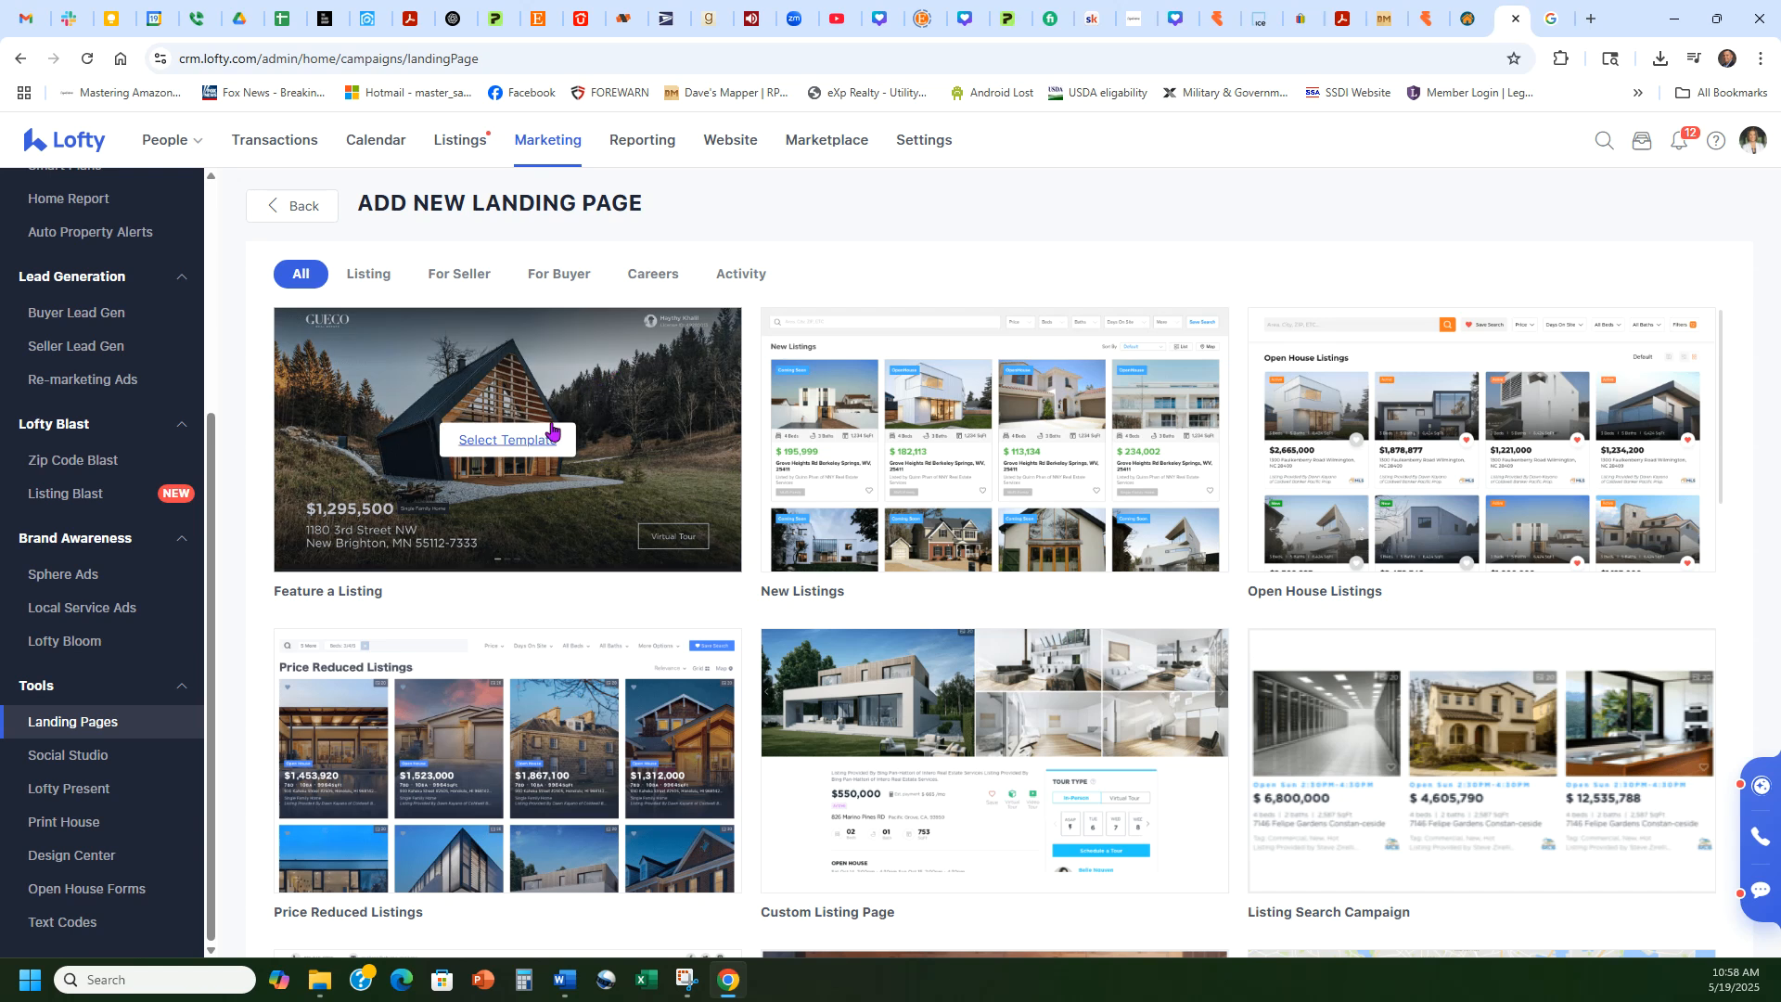